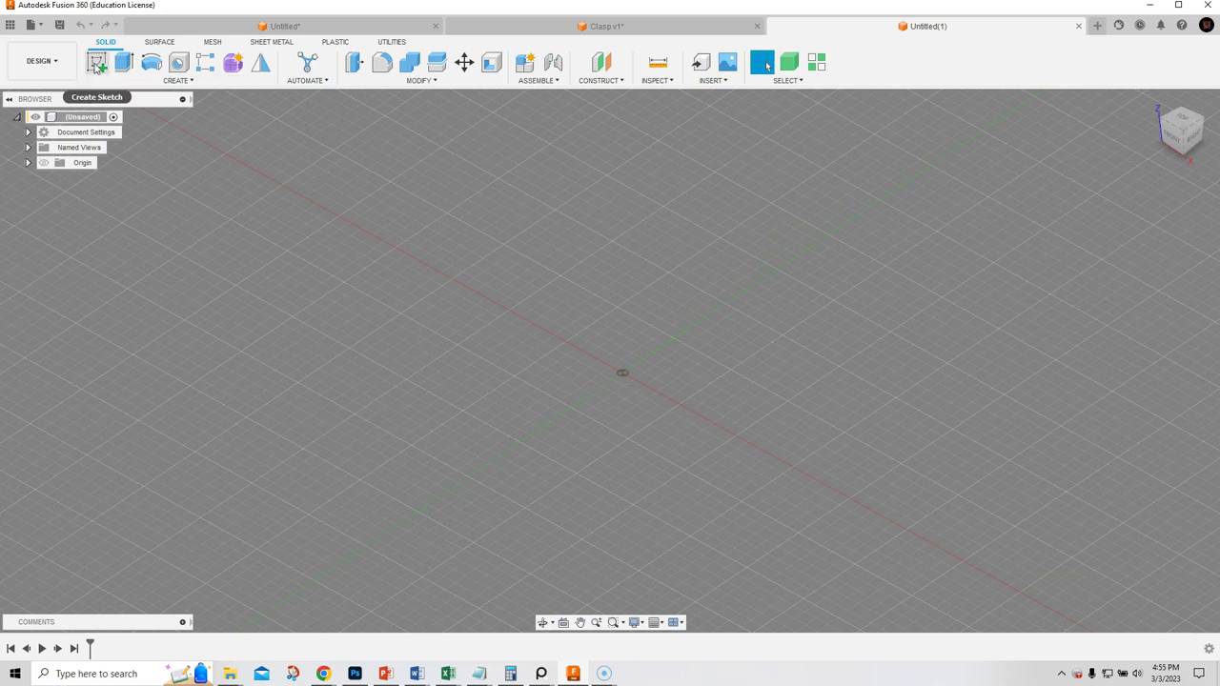
# Start a sketch on the vertical YZ plane and draw a three-point spline curving from about 110 mm high down beside the origin.
pyautogui.click(96, 63)
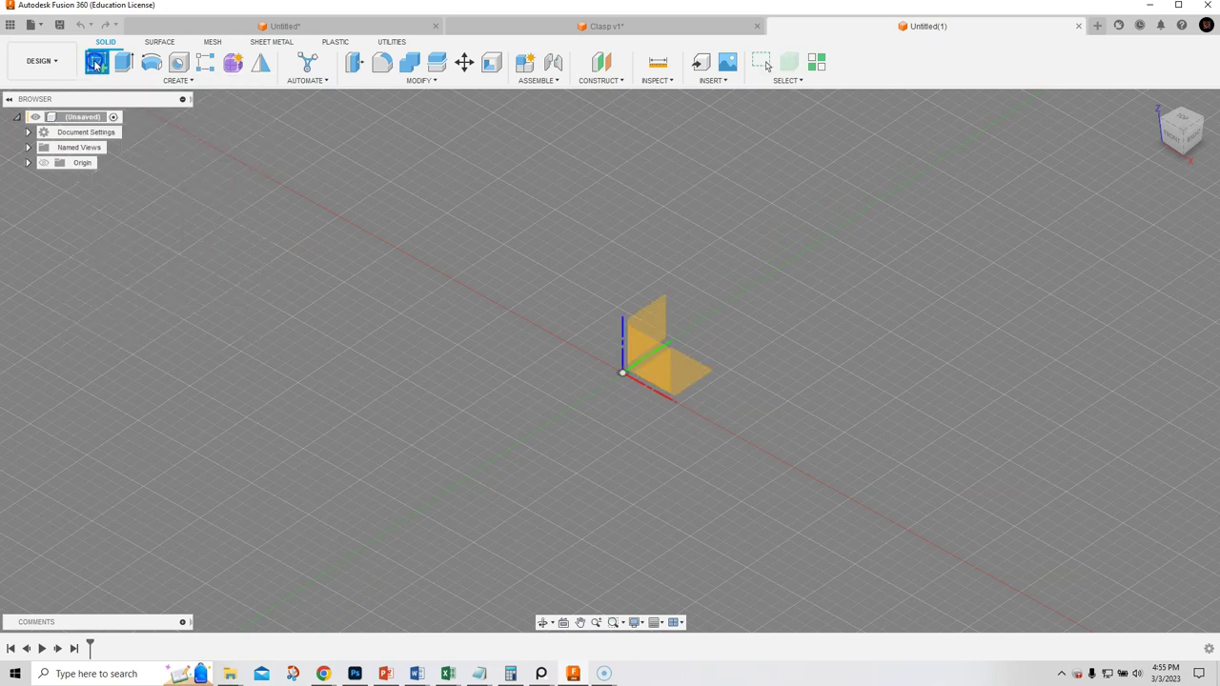
pyautogui.click(651, 325)
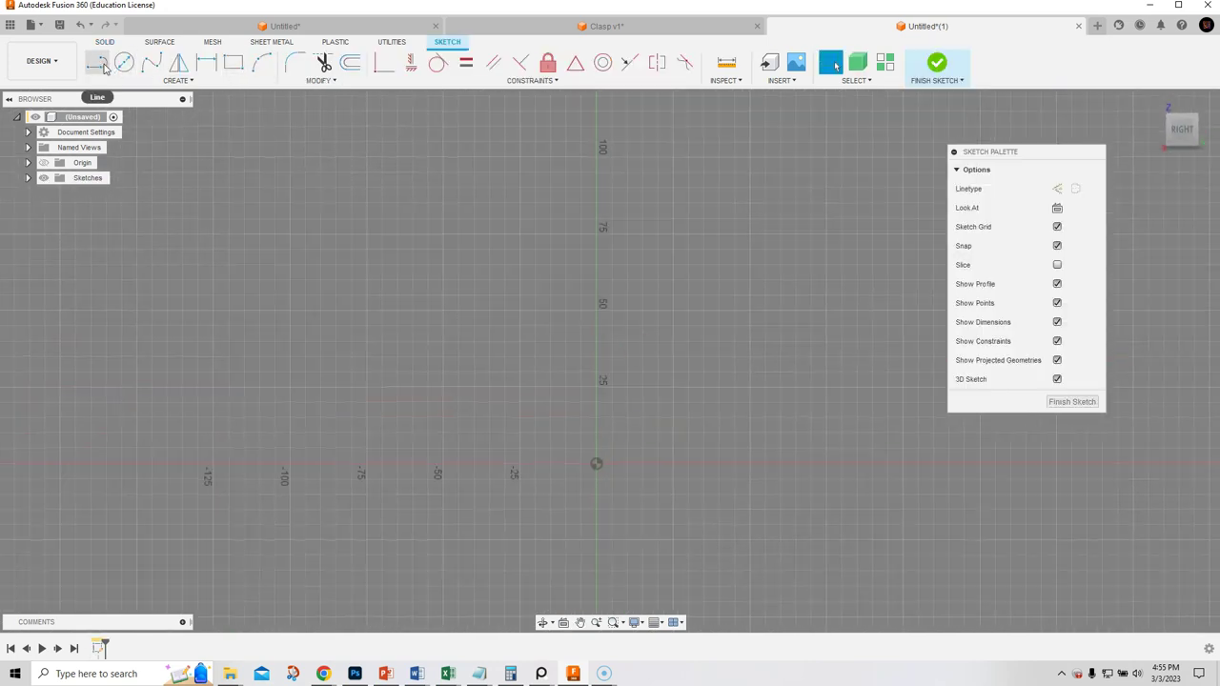
pyautogui.click(151, 62)
pyautogui.scroll(-1, 376, 267)
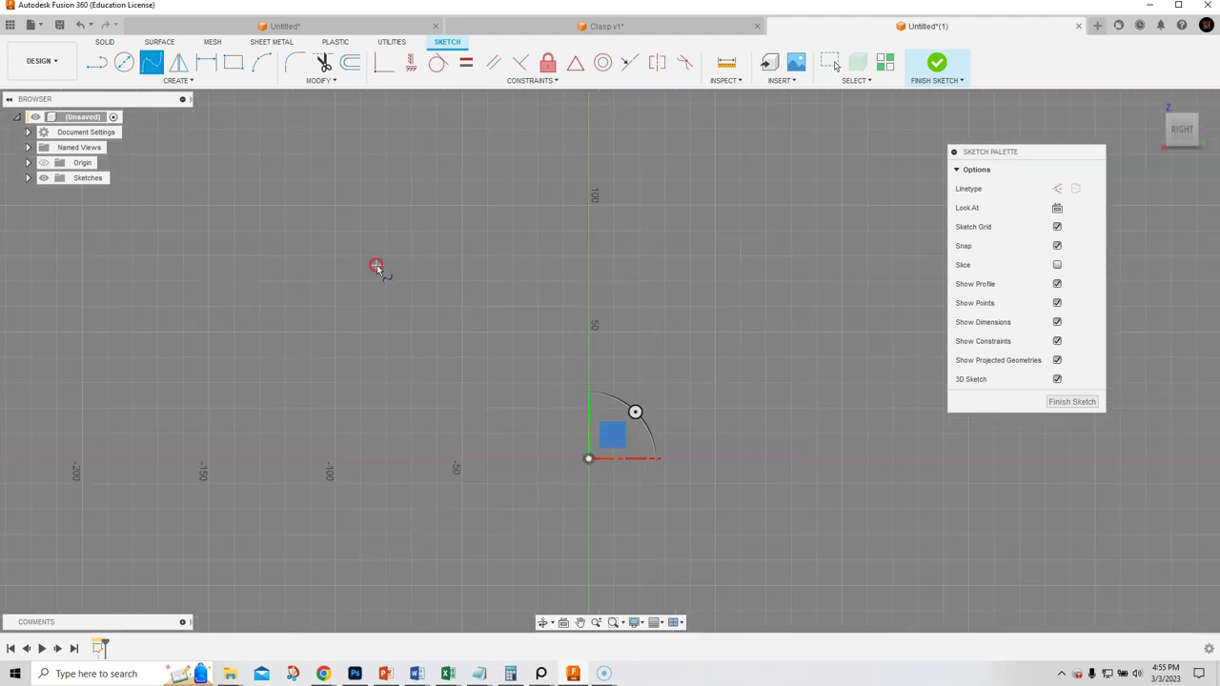
pyautogui.click(438, 181)
pyautogui.click(556, 291)
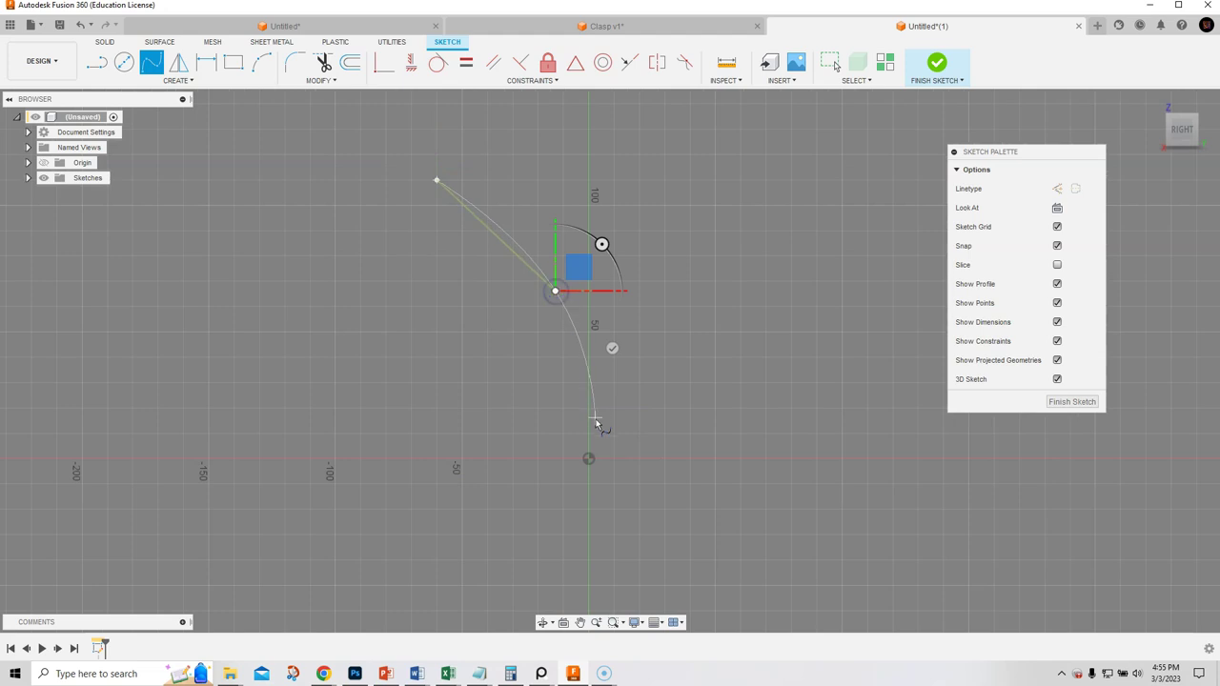
pyautogui.click(593, 462)
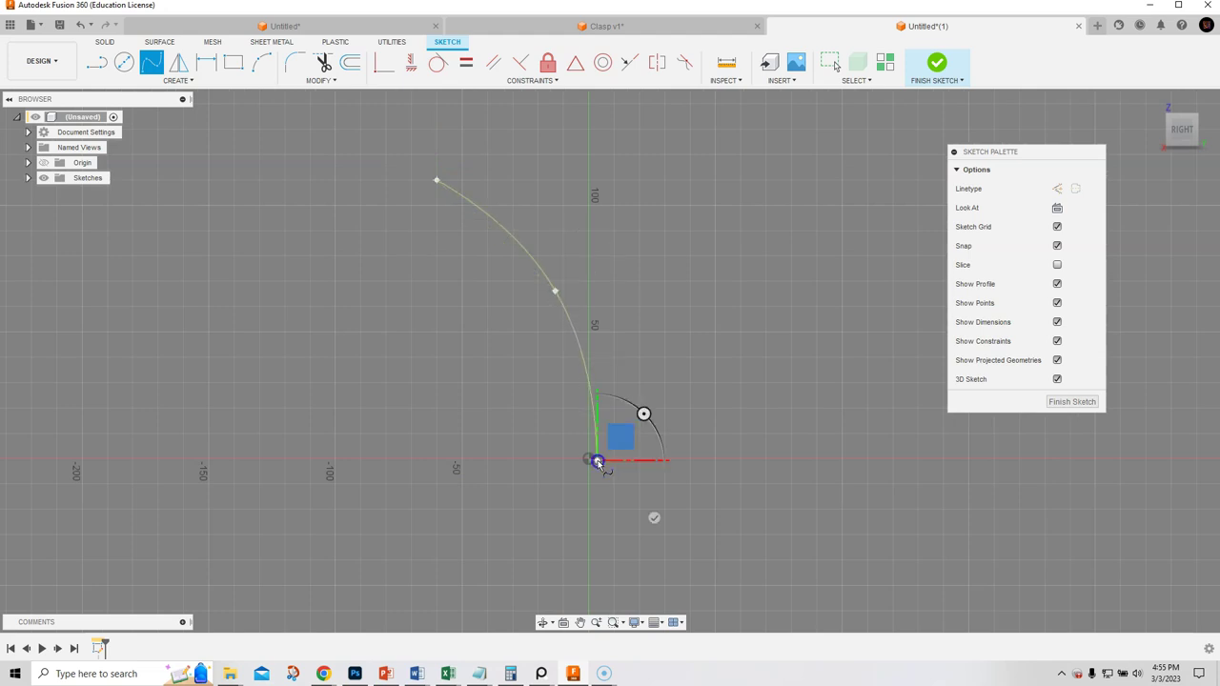
pyautogui.rightClick(711, 420)
pyautogui.click(784, 422)
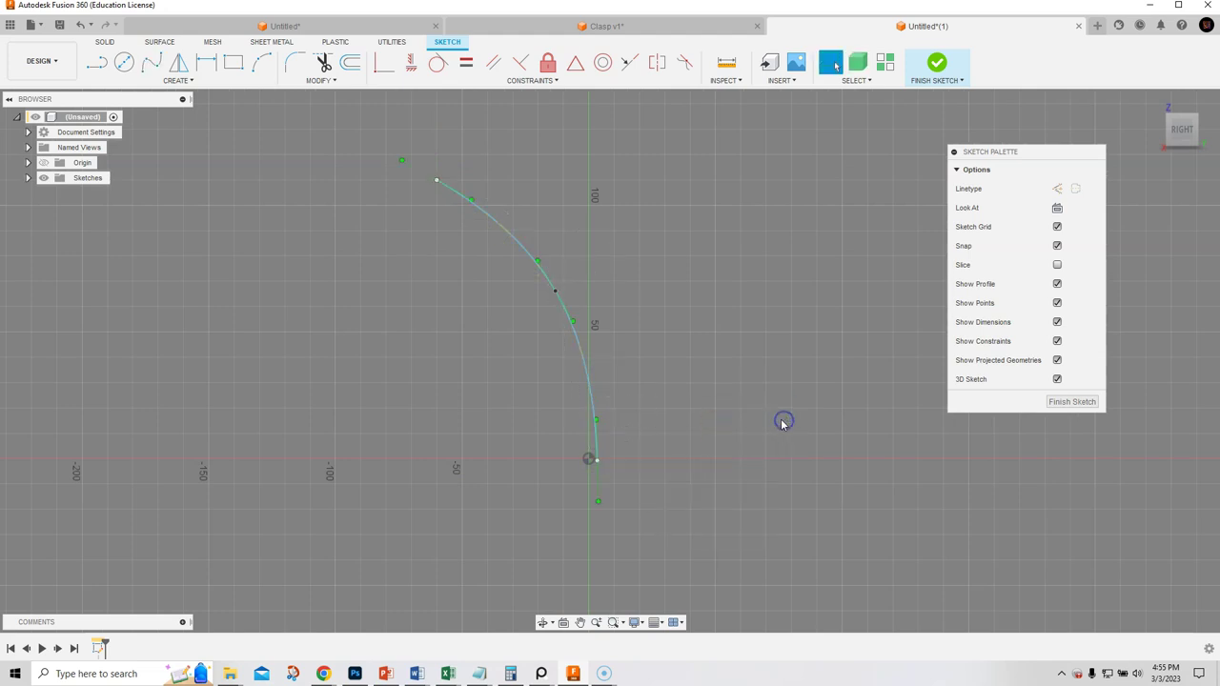
pyautogui.click(572, 214)
# Draw a second, outer three-point spline curving from above the first one's upper end down to the horizontal axis.
pyautogui.rightClick(498, 180)
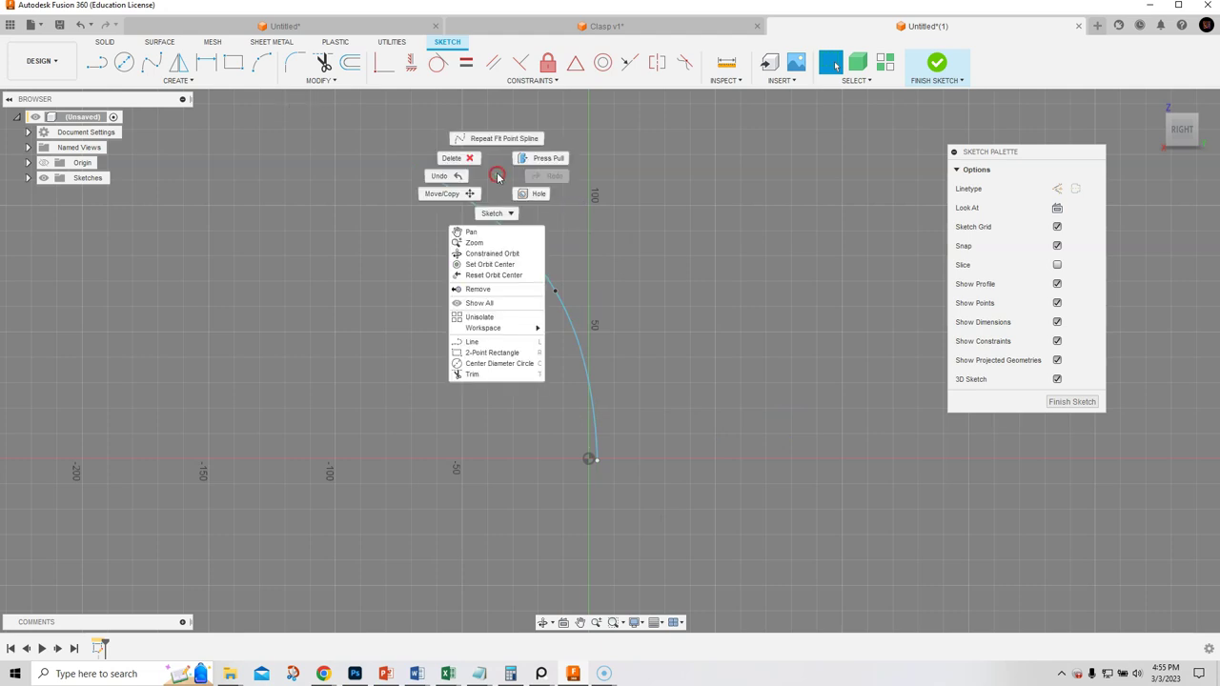
pyautogui.click(502, 138)
pyautogui.moveTo(546, 208); pyautogui.dragTo(456, 228, button='middle')
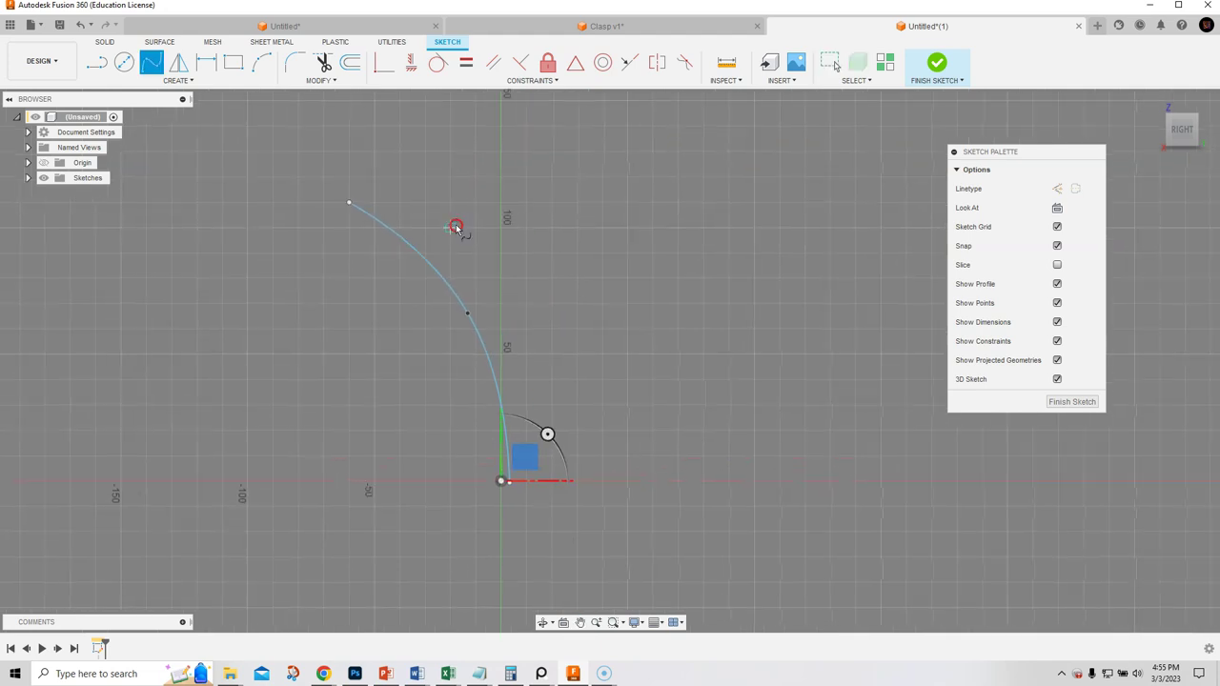
pyautogui.click(389, 174)
pyautogui.click(597, 274)
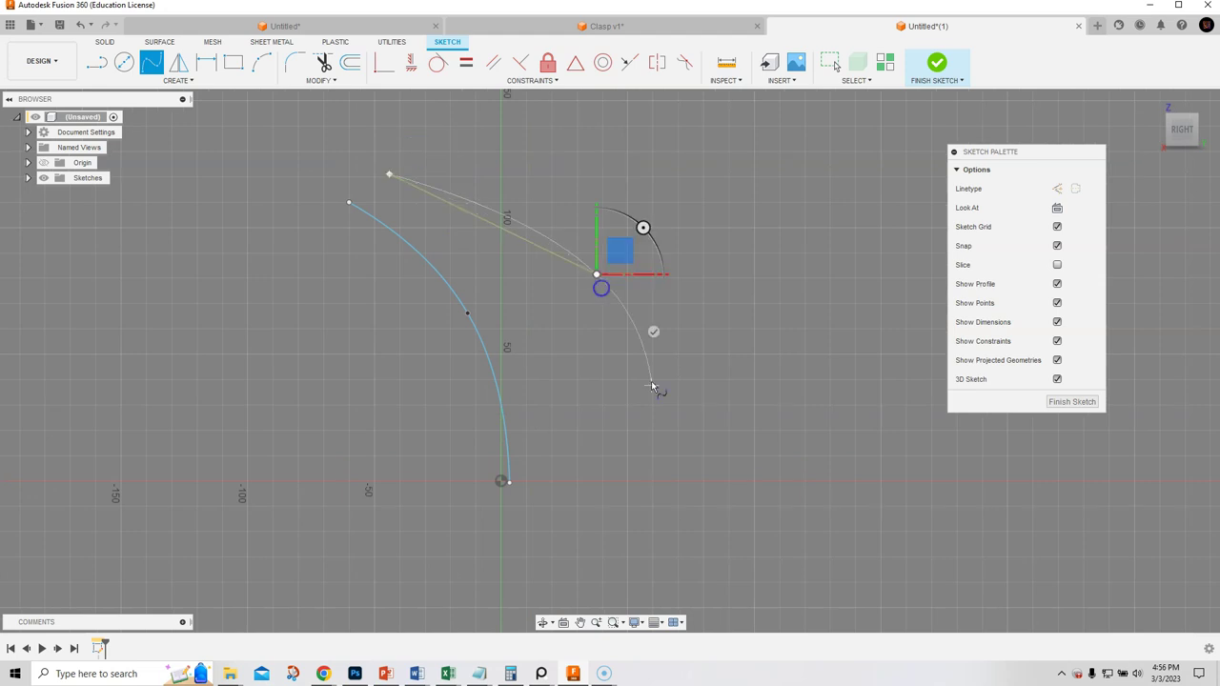
pyautogui.click(687, 482)
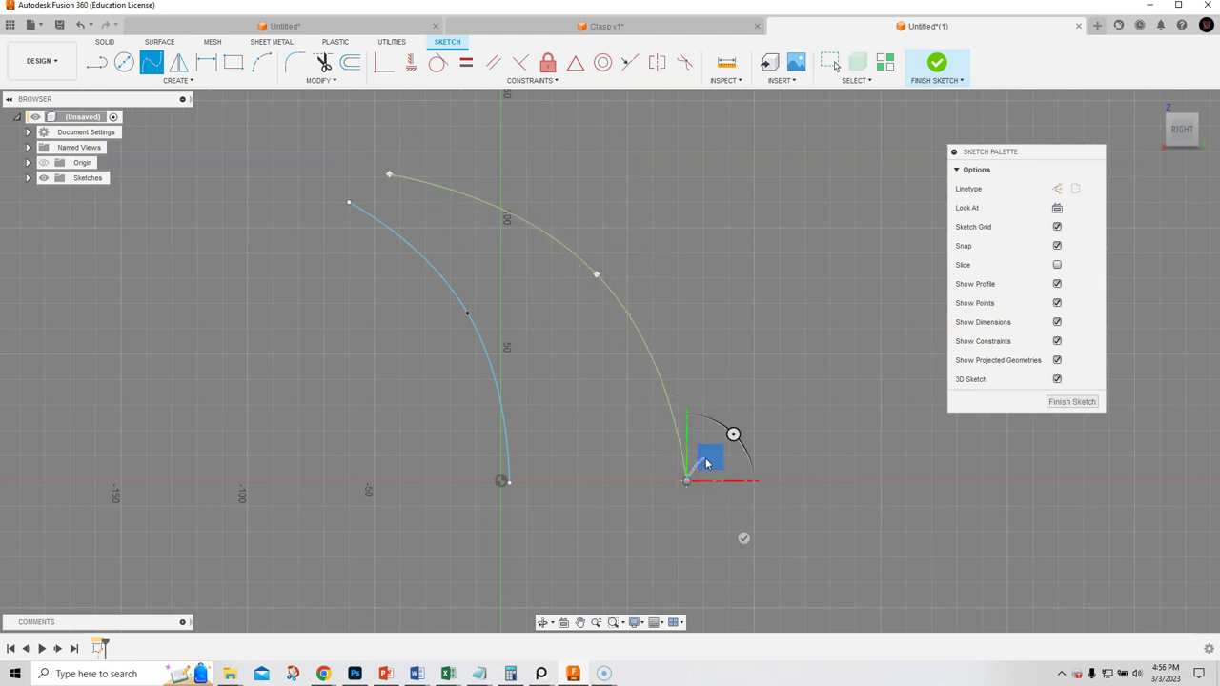
pyautogui.rightClick(707, 464)
pyautogui.click(733, 464)
pyautogui.moveTo(727, 408); pyautogui.dragTo(785, 390, button='middle')
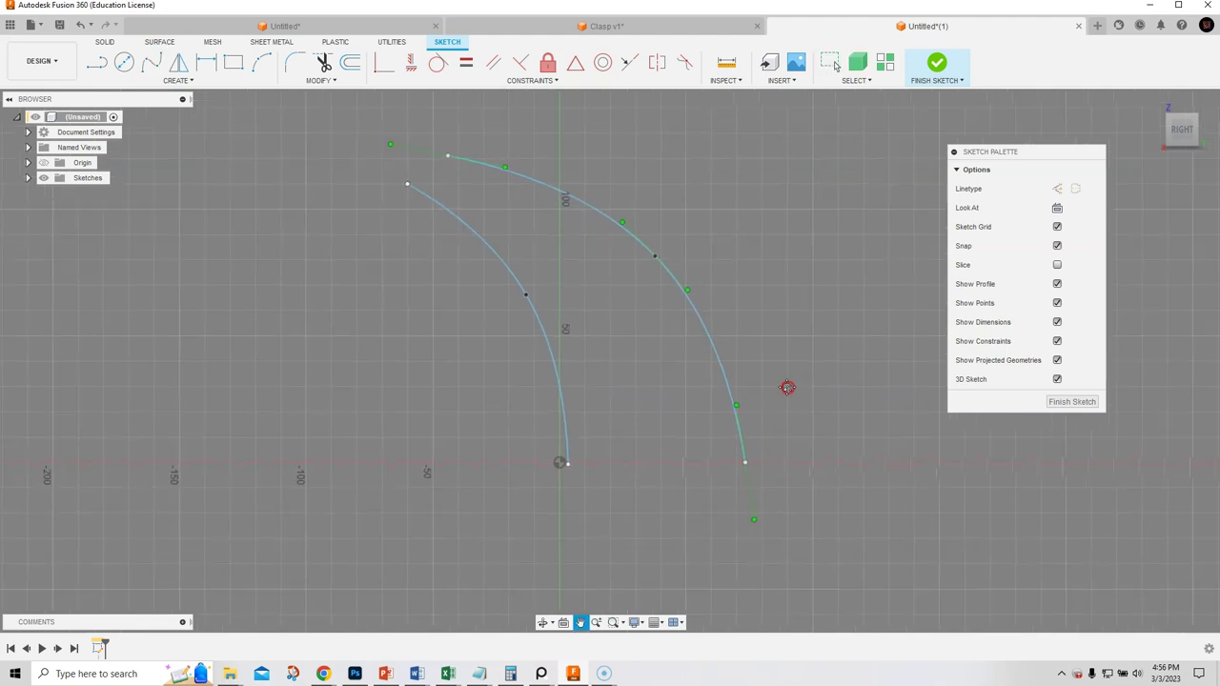
pyautogui.press('Escape')
pyautogui.moveTo(635, 372); pyautogui.dragTo(609, 392, button='middle')
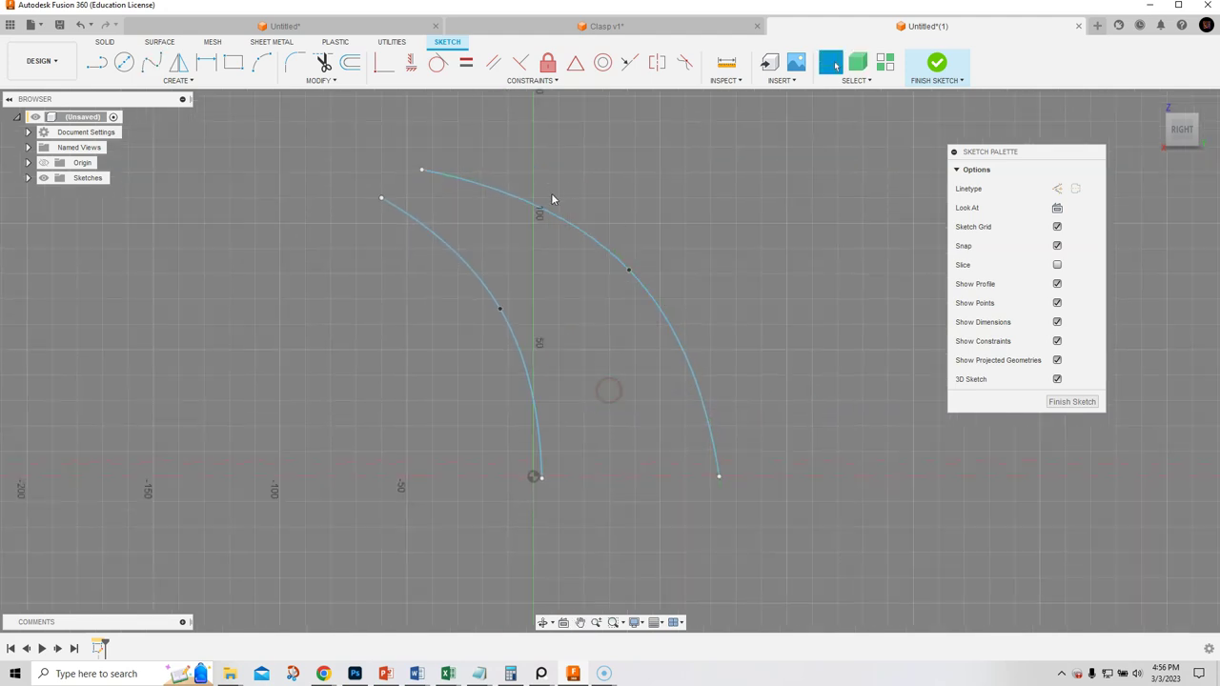
# Join the upper ends of the two splines with a straight line about 19 mm long.
pyautogui.click(96, 62)
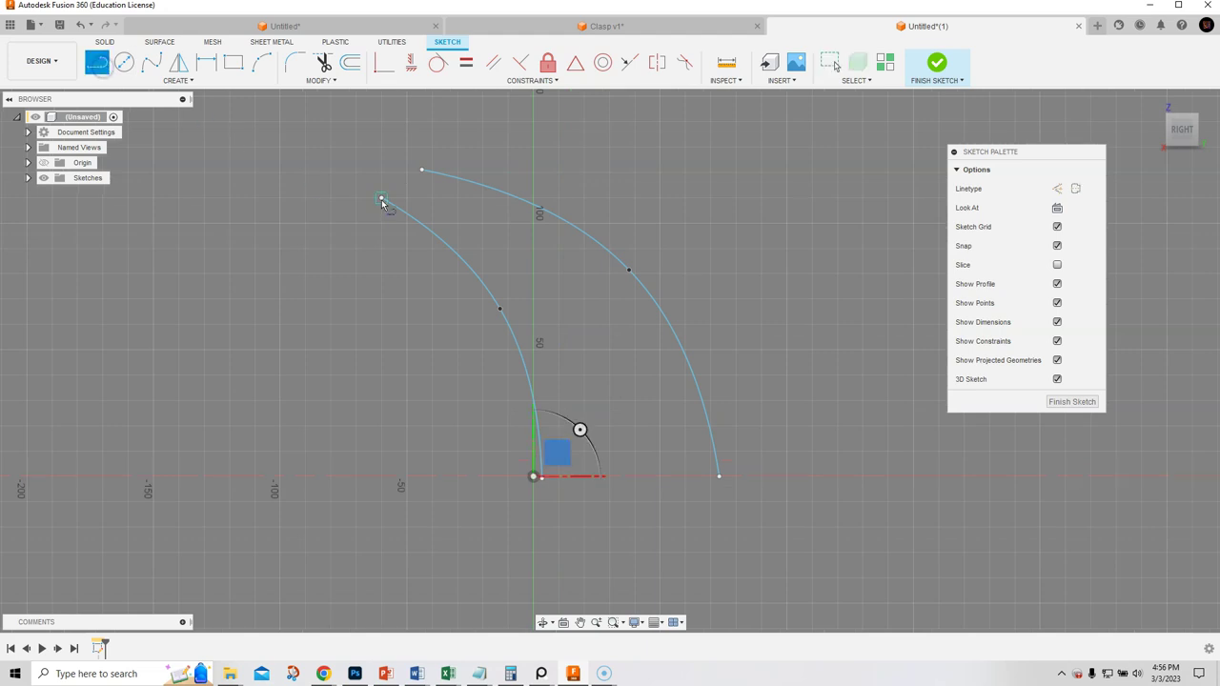
pyautogui.click(421, 172)
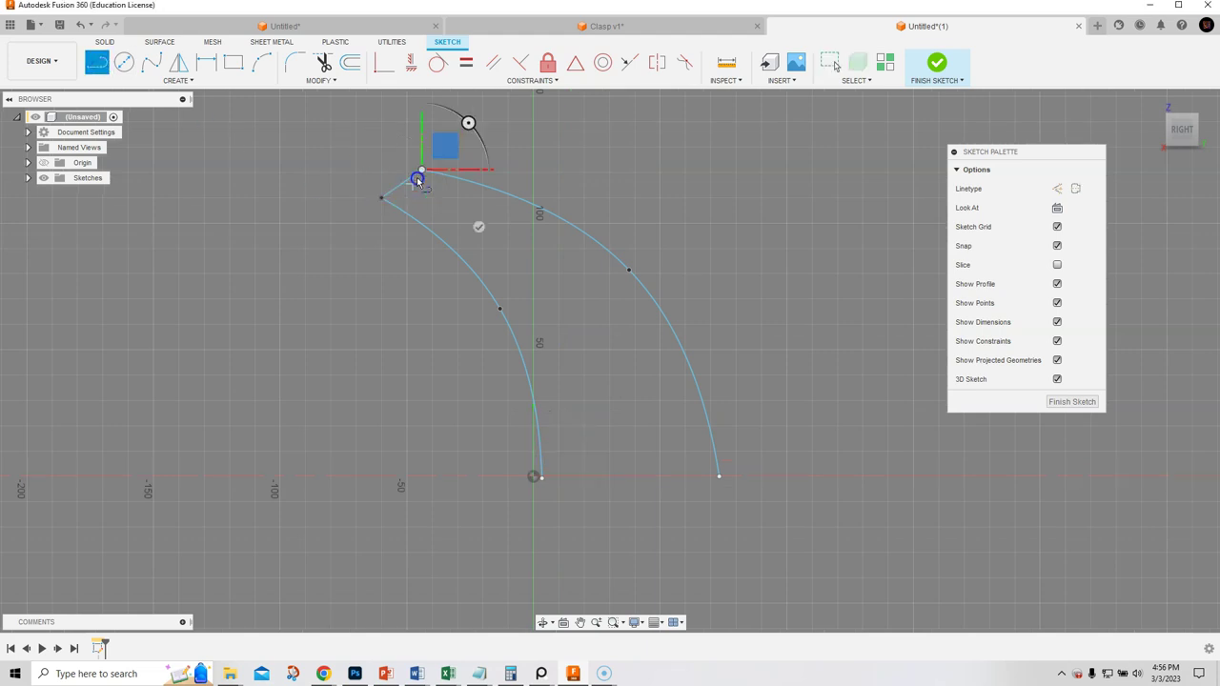
pyautogui.rightClick(374, 239)
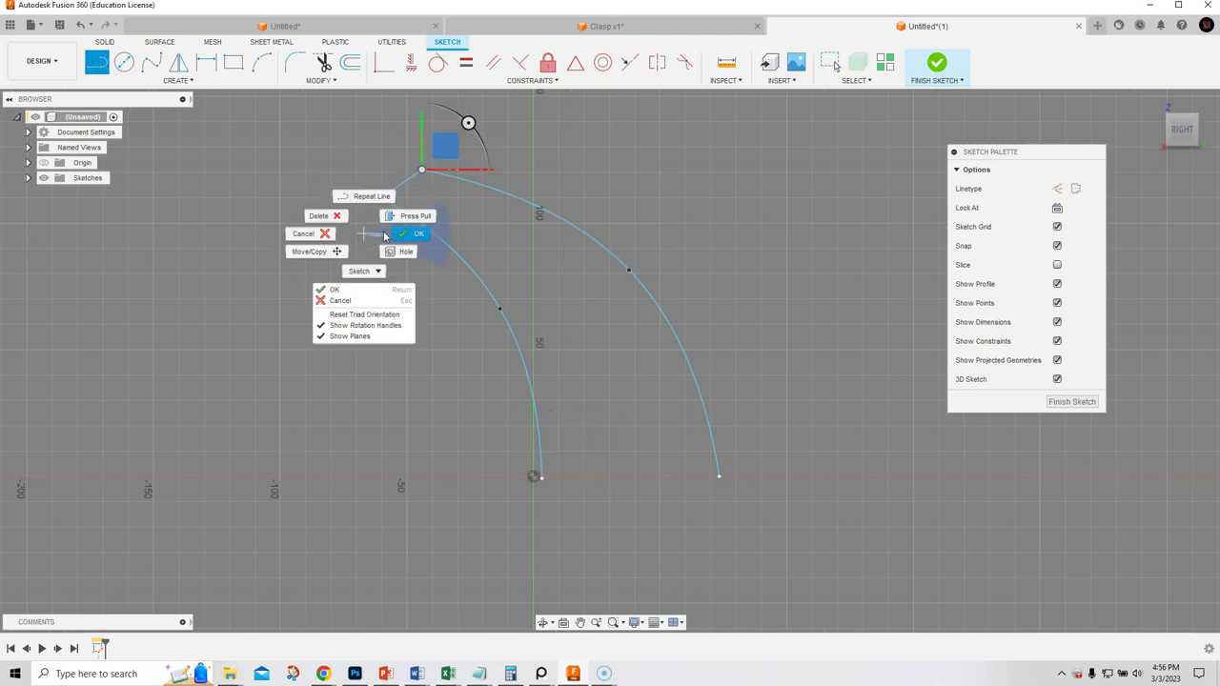
pyautogui.click(357, 288)
# Close the profile with a line about 70 mm long between the splines' lower ends and finish the sketch.
pyautogui.rightClick(352, 252)
pyautogui.click(353, 241)
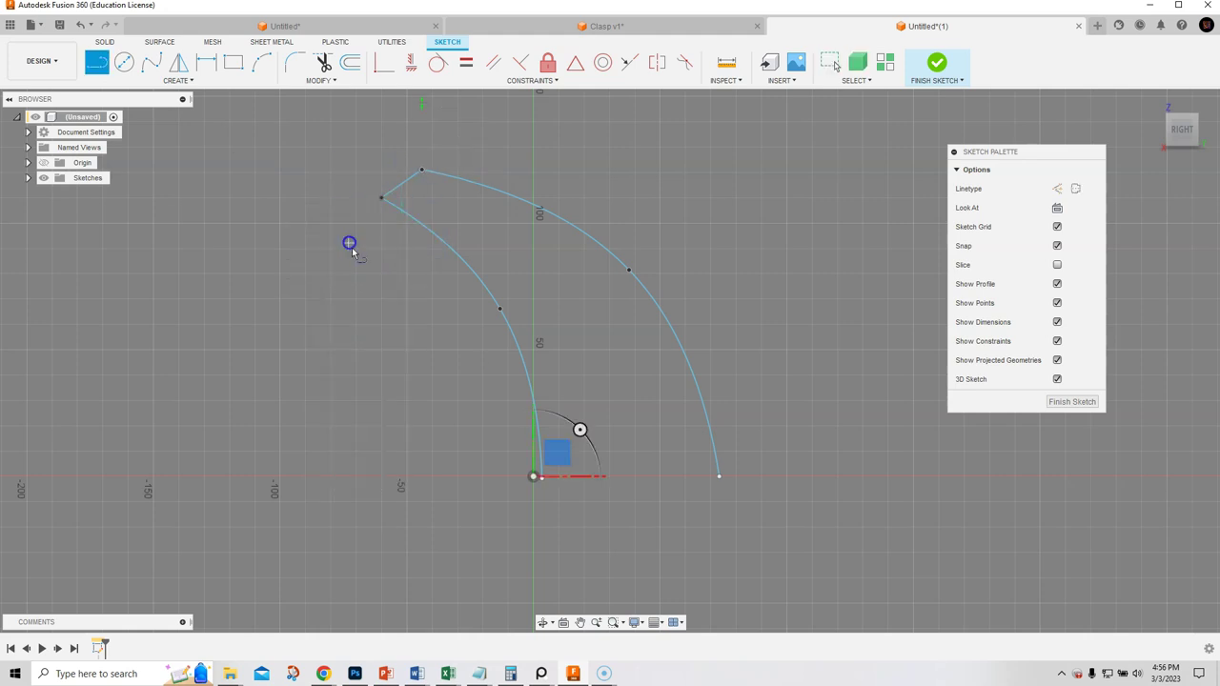
pyautogui.click(543, 477)
pyautogui.click(540, 477)
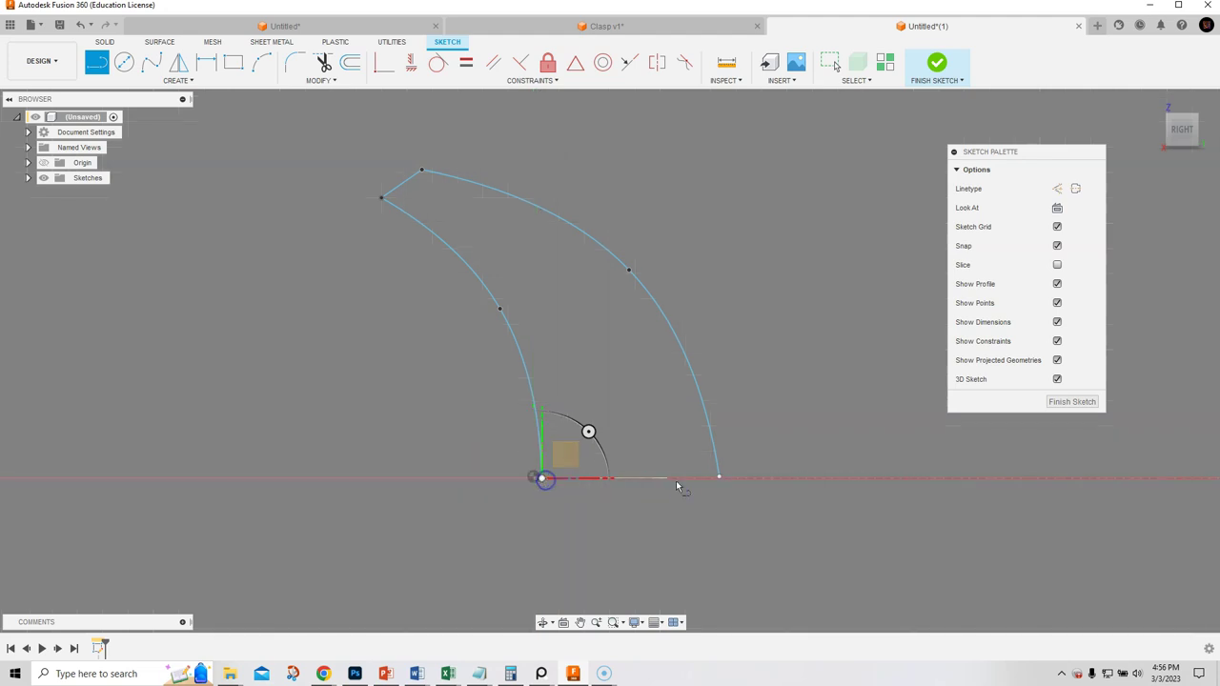
pyautogui.click(721, 477)
pyautogui.moveTo(803, 433); pyautogui.dragTo(851, 436, button='right')
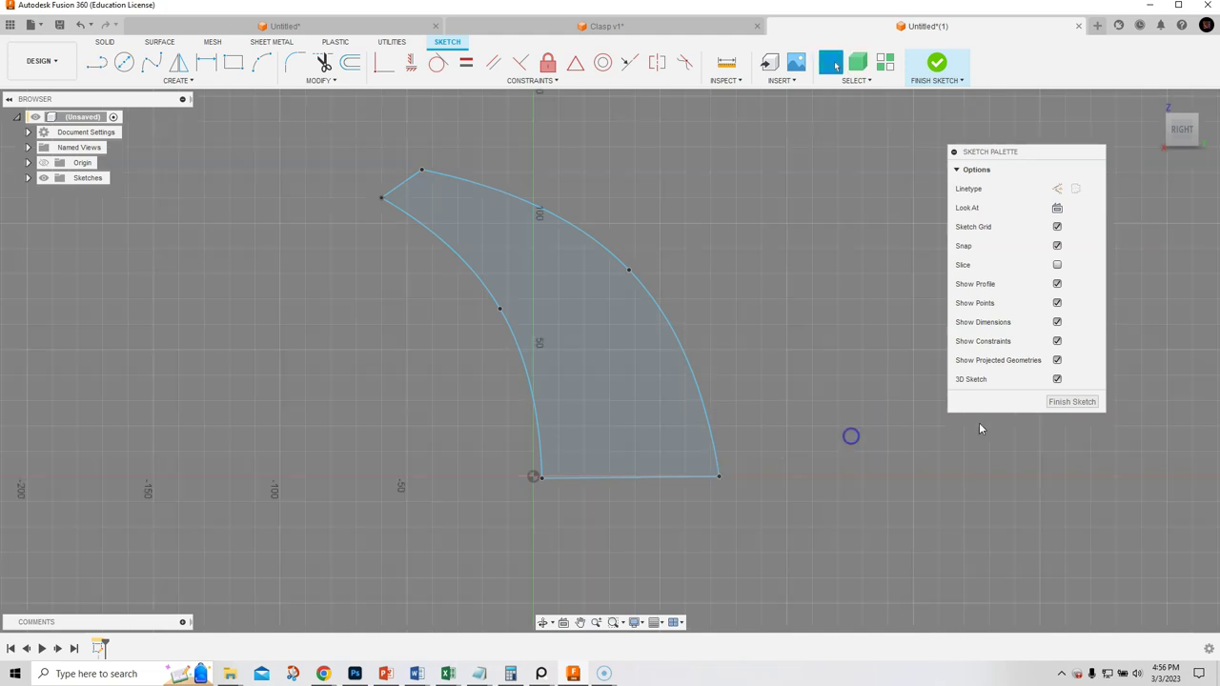
pyautogui.click(1055, 403)
# Create a construction plane at a 90 degree angle through the short line at the profile's upper end.
pyautogui.moveTo(547, 439)
pyautogui.keyDown('shift'); pyautogui.mouseDown(button='middle')
pyautogui.moveTo(581, 439)
pyautogui.moveTo(528, 491)
pyautogui.mouseUp(button='middle'); pyautogui.keyUp('shift')
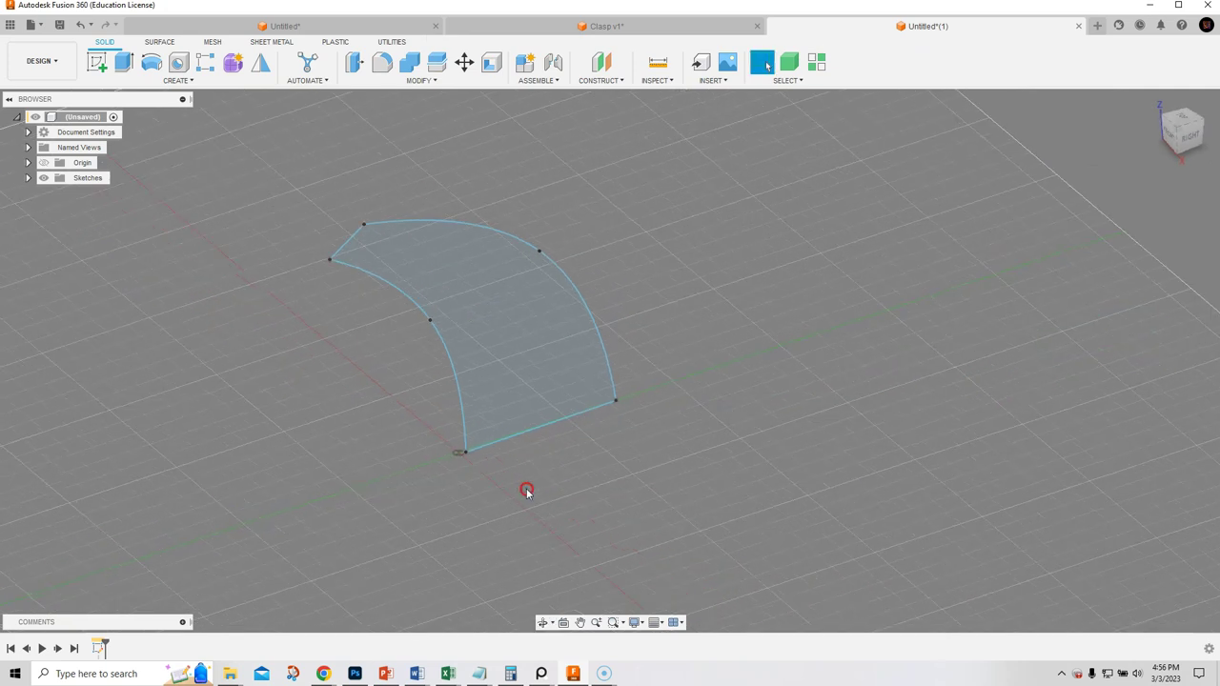
pyautogui.moveTo(686, 293); pyautogui.dragTo(759, 296, button='middle')
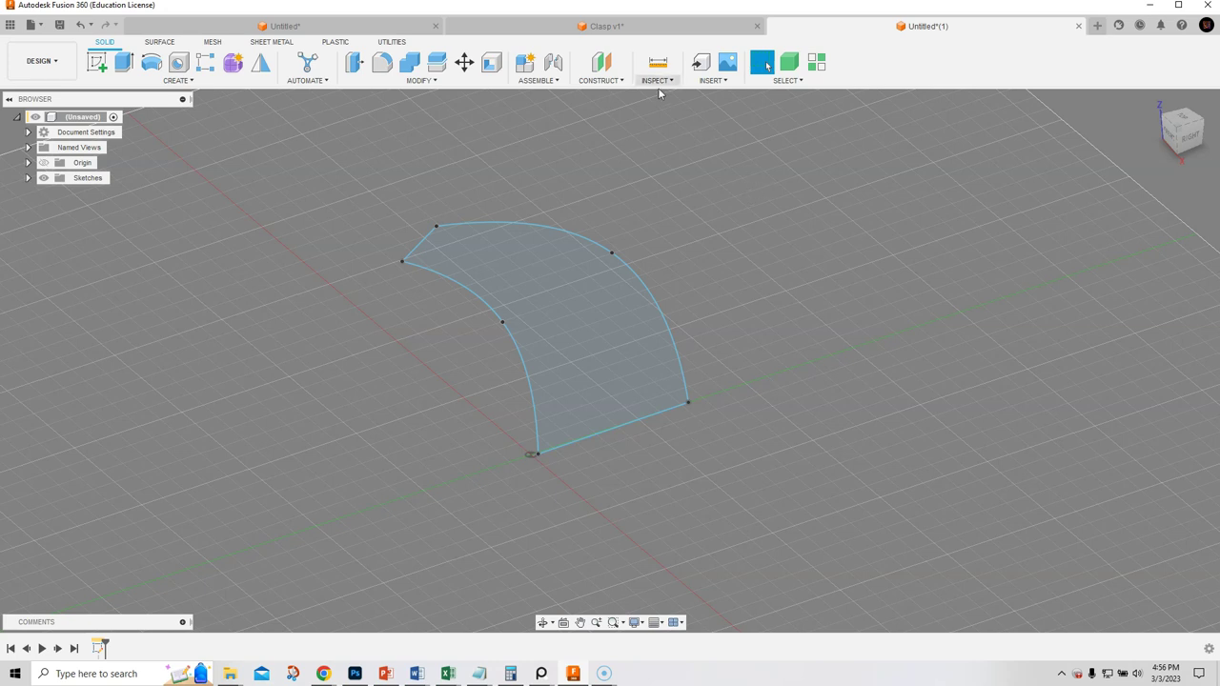
pyautogui.click(585, 82)
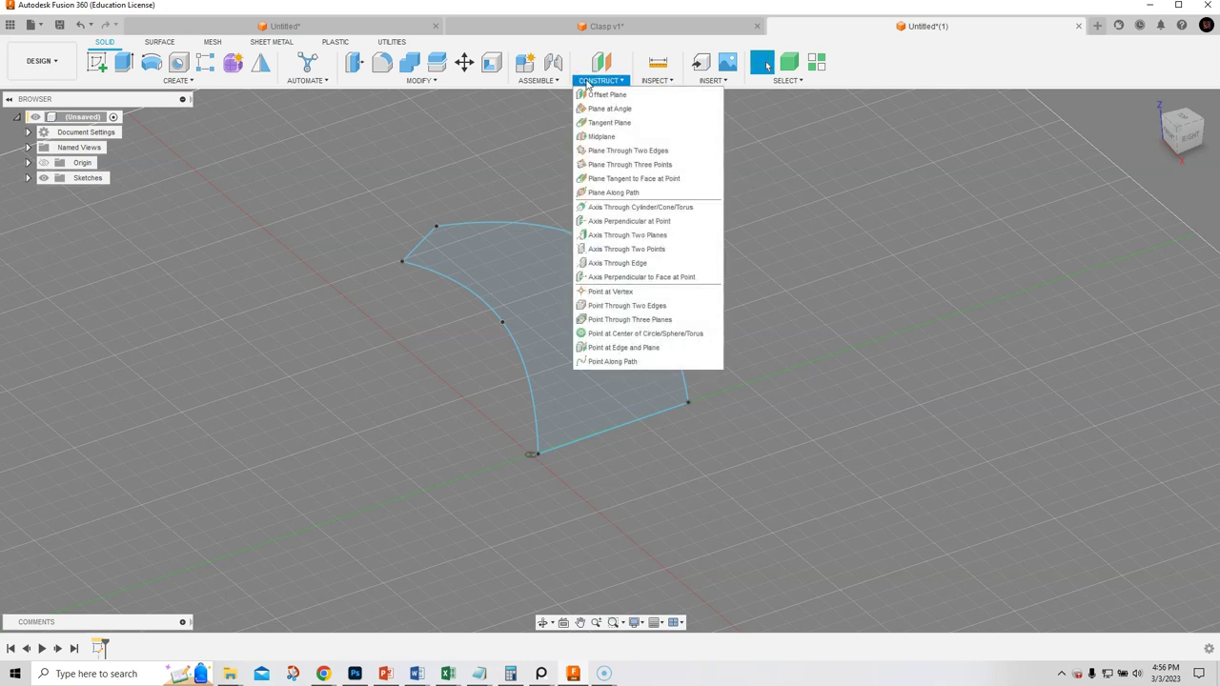
pyautogui.click(610, 110)
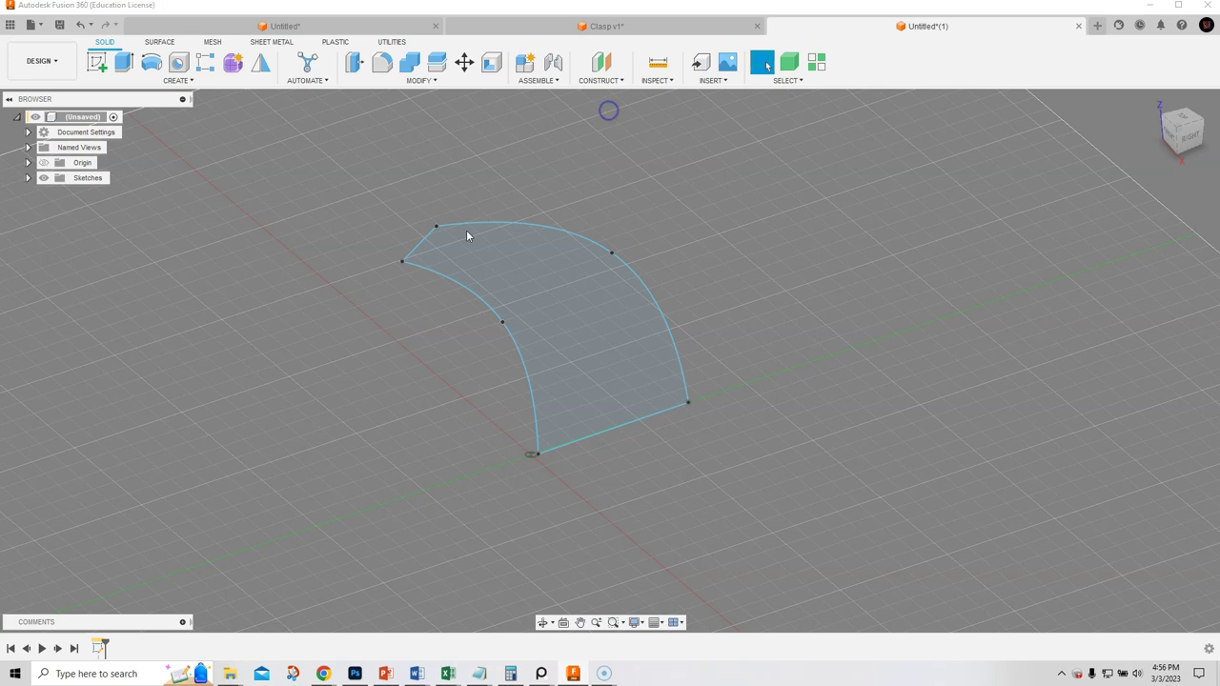
pyautogui.click(425, 245)
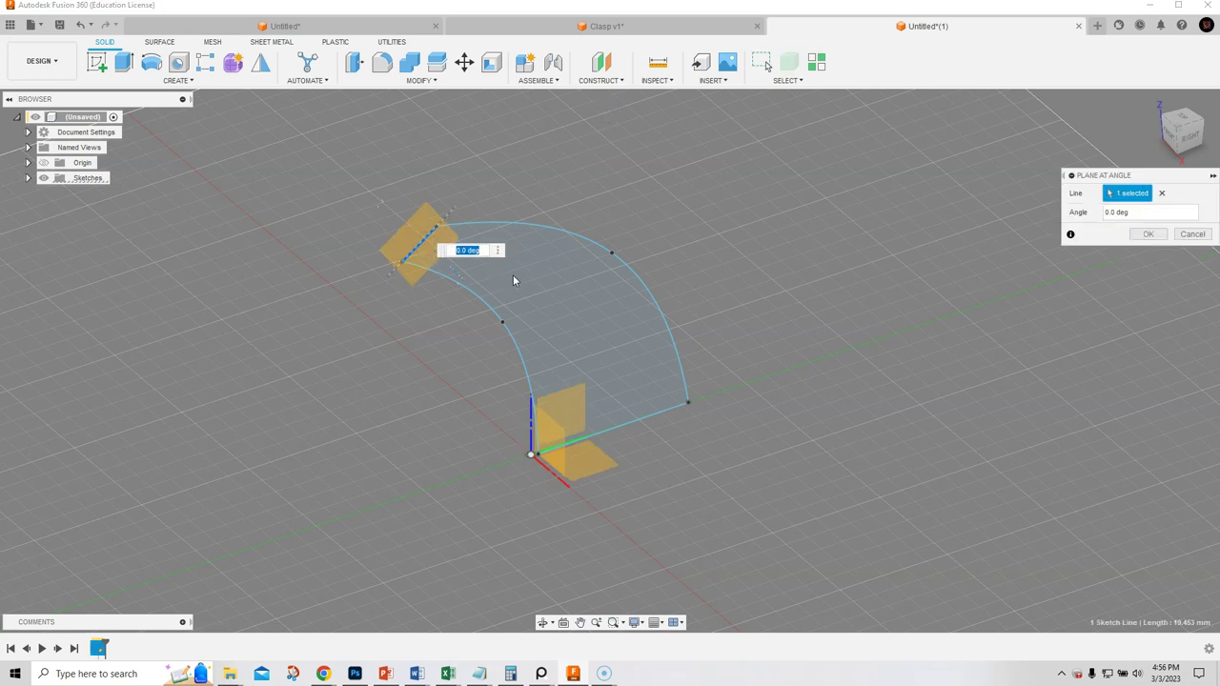
pyautogui.moveTo(543, 295)
pyautogui.keyDown('shift'); pyautogui.mouseDown(button='middle')
pyautogui.moveTo(613, 277)
pyautogui.moveTo(538, 298)
pyautogui.mouseUp(button='middle'); pyautogui.keyUp('shift')
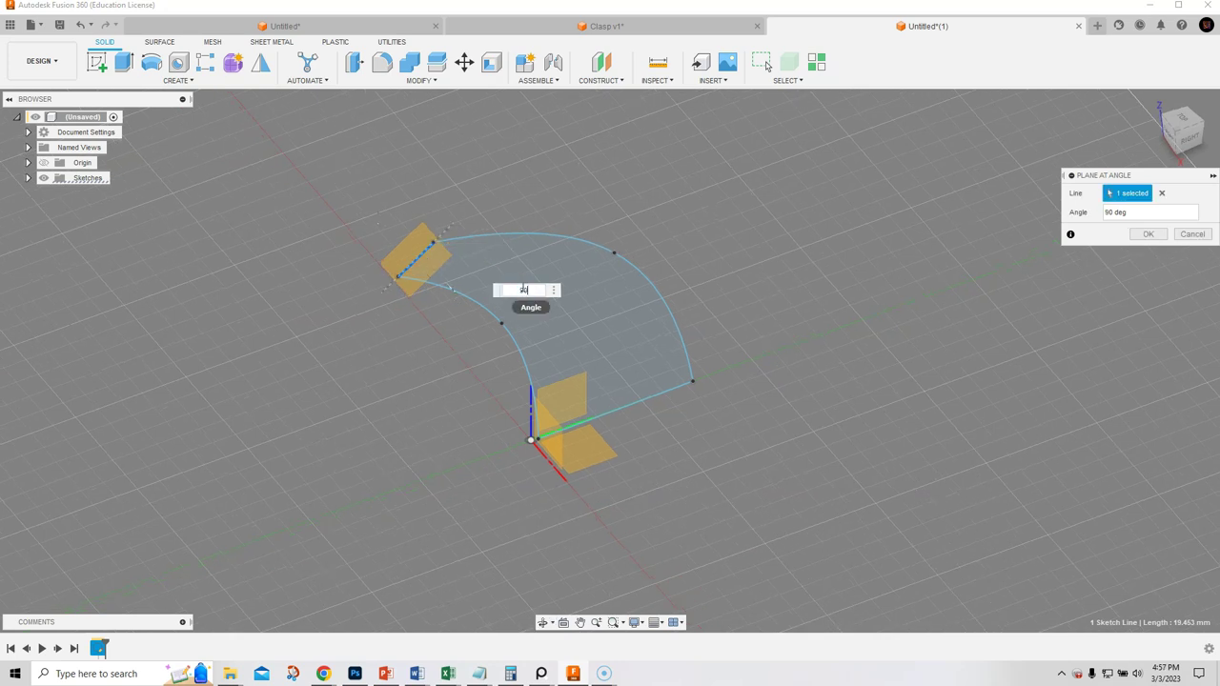
pyautogui.moveTo(489, 139)
pyautogui.keyDown('shift'); pyautogui.mouseDown(button='middle')
pyautogui.moveTo(515, 147)
pyautogui.moveTo(458, 112)
pyautogui.moveTo(501, 158)
pyautogui.mouseUp(button='middle'); pyautogui.keyUp('shift')
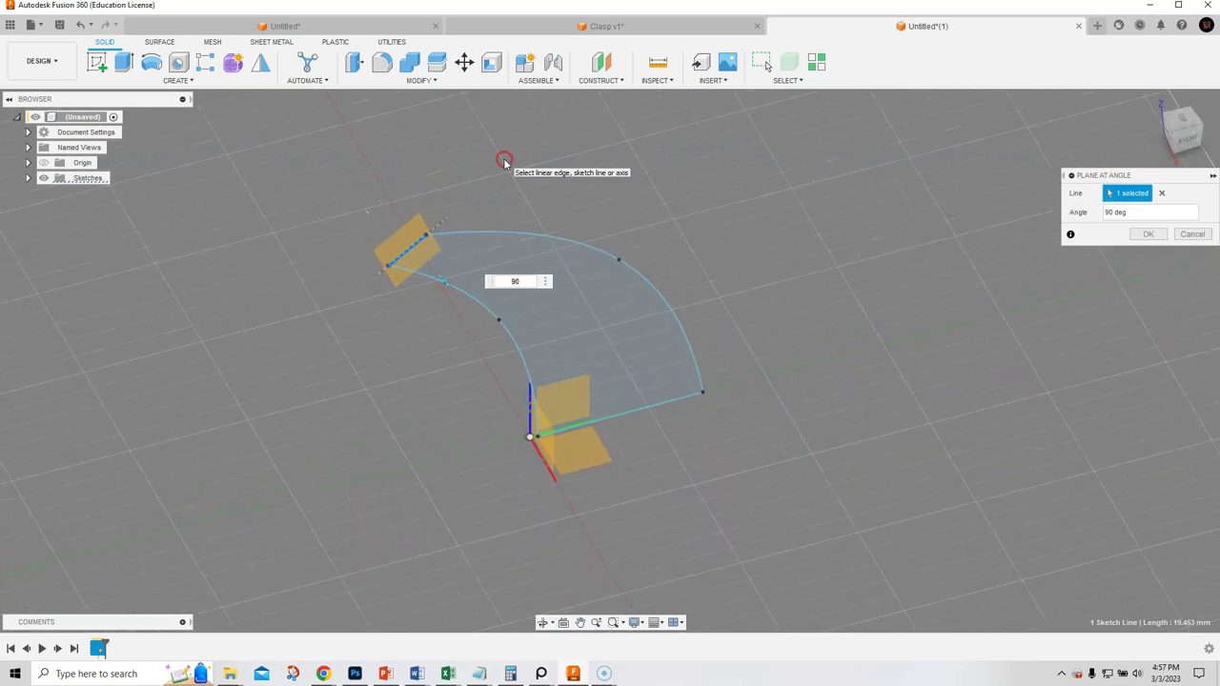
pyautogui.rightClick(503, 158)
pyautogui.click(550, 160)
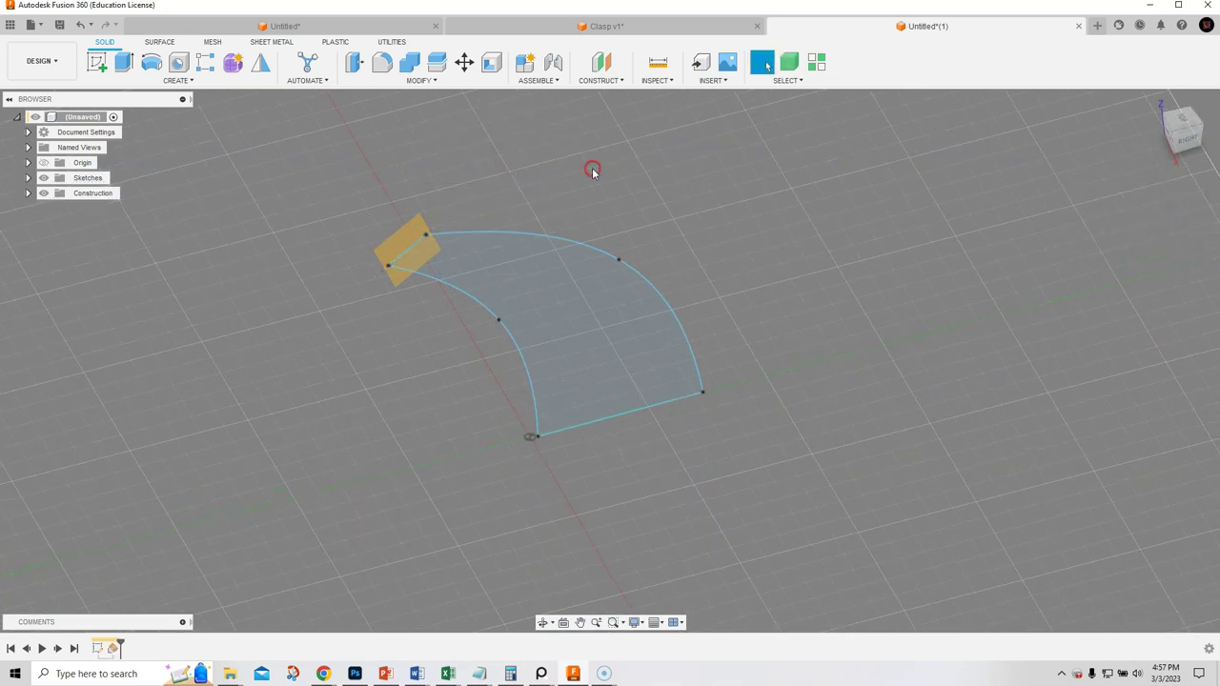
# Create another angled construction plane at 90 degrees through the profile's long base line.
pyautogui.rightClick(592, 170)
pyautogui.click(599, 131)
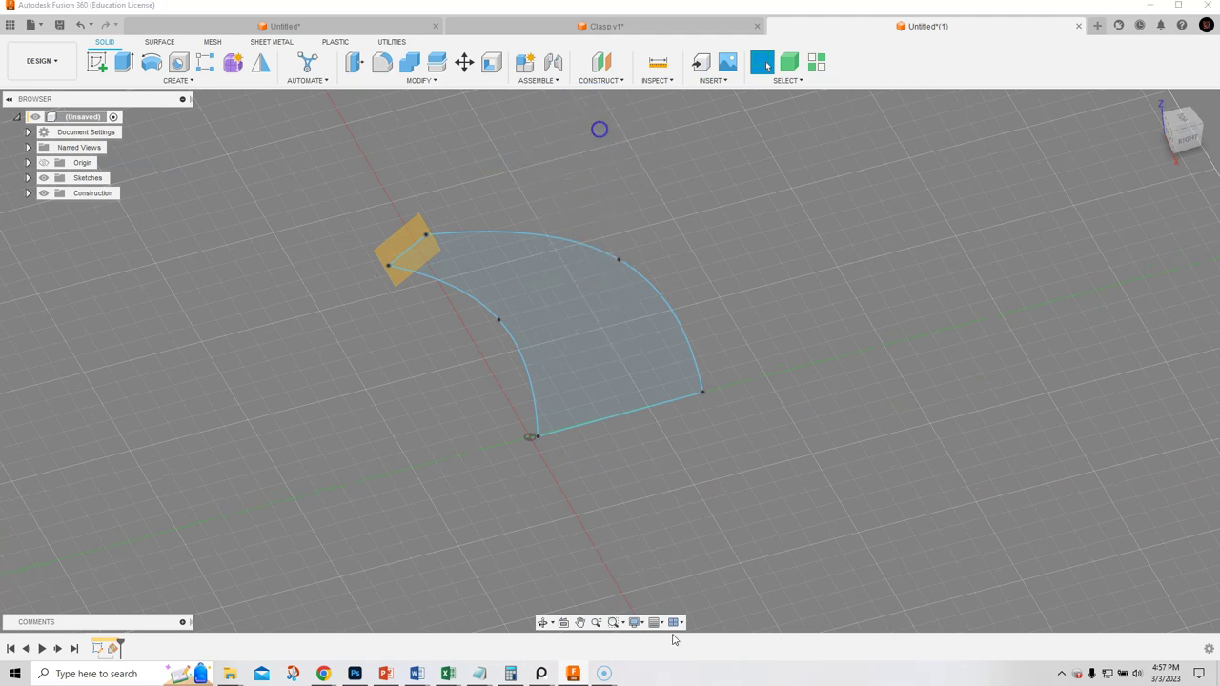
pyautogui.click(620, 416)
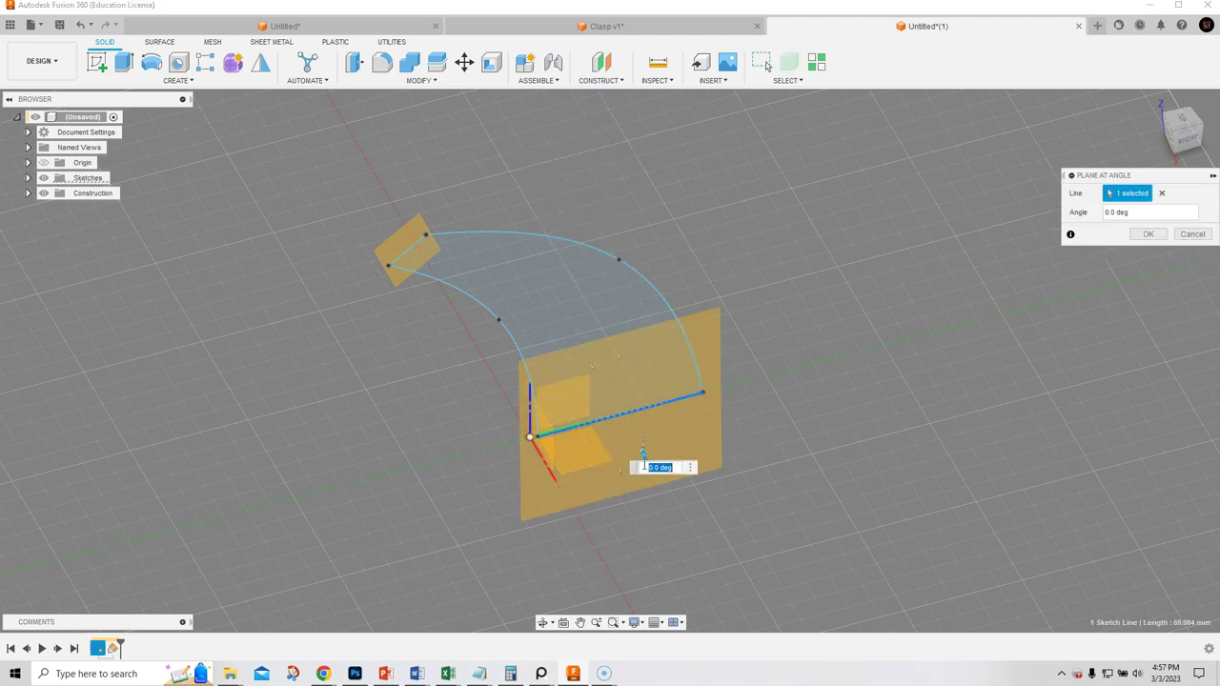
pyautogui.write('90')
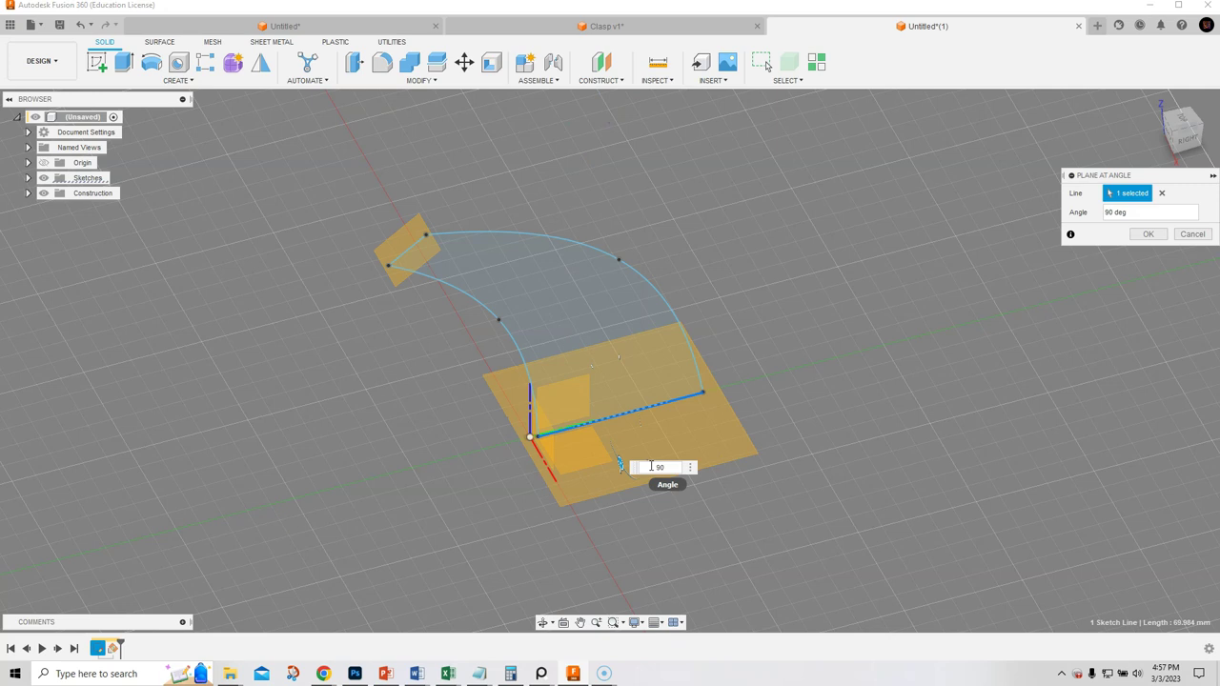
pyautogui.press('Return')
# Start a new sketch on the small angled plane at the profile's upper end.
pyautogui.moveTo(490, 430)
pyautogui.keyDown('shift'); pyautogui.mouseDown(button='middle')
pyautogui.moveTo(490, 441)
pyautogui.moveTo(537, 405)
pyautogui.moveTo(519, 240)
pyautogui.moveTo(496, 435)
pyautogui.moveTo(417, 401)
pyautogui.moveTo(384, 403)
pyautogui.moveTo(234, 329)
pyautogui.mouseUp(button='middle'); pyautogui.keyUp('shift')
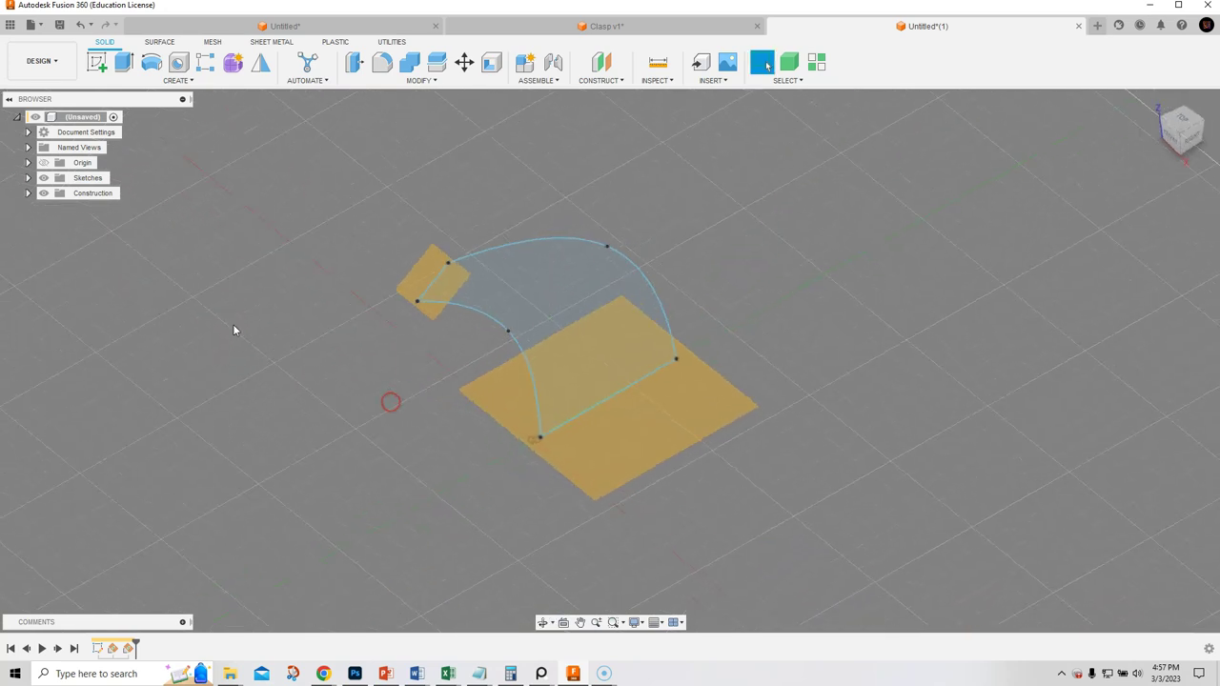
pyautogui.click(28, 178)
pyautogui.click(97, 62)
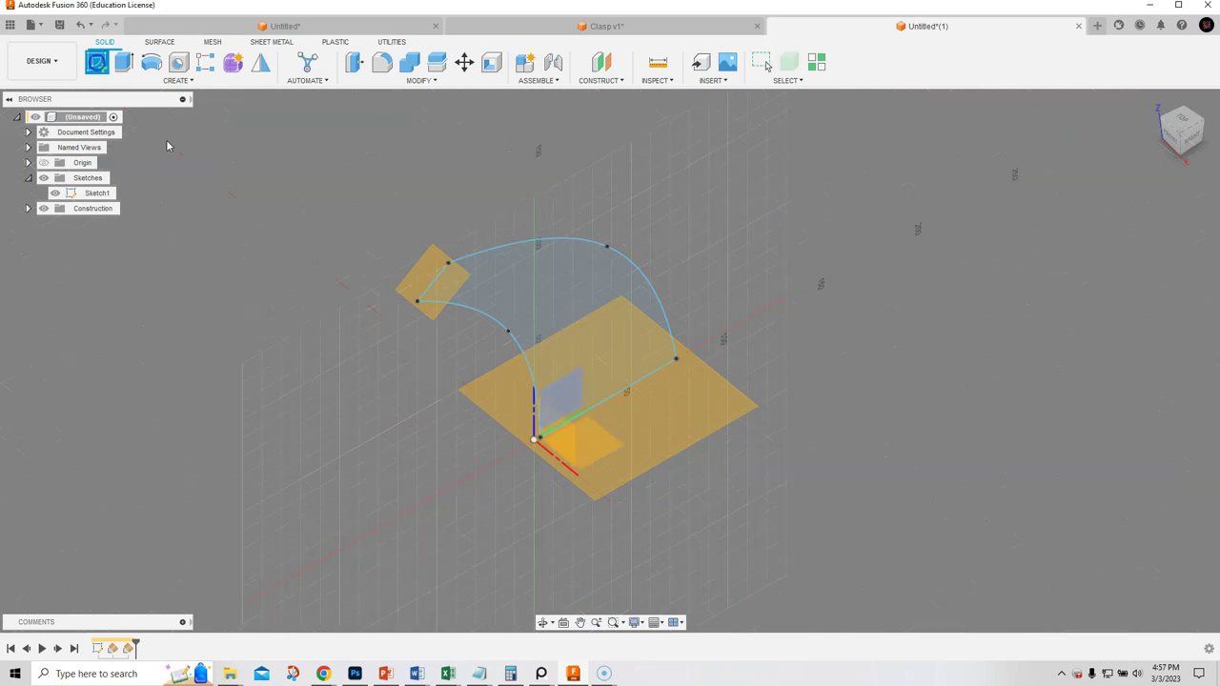
pyautogui.click(420, 279)
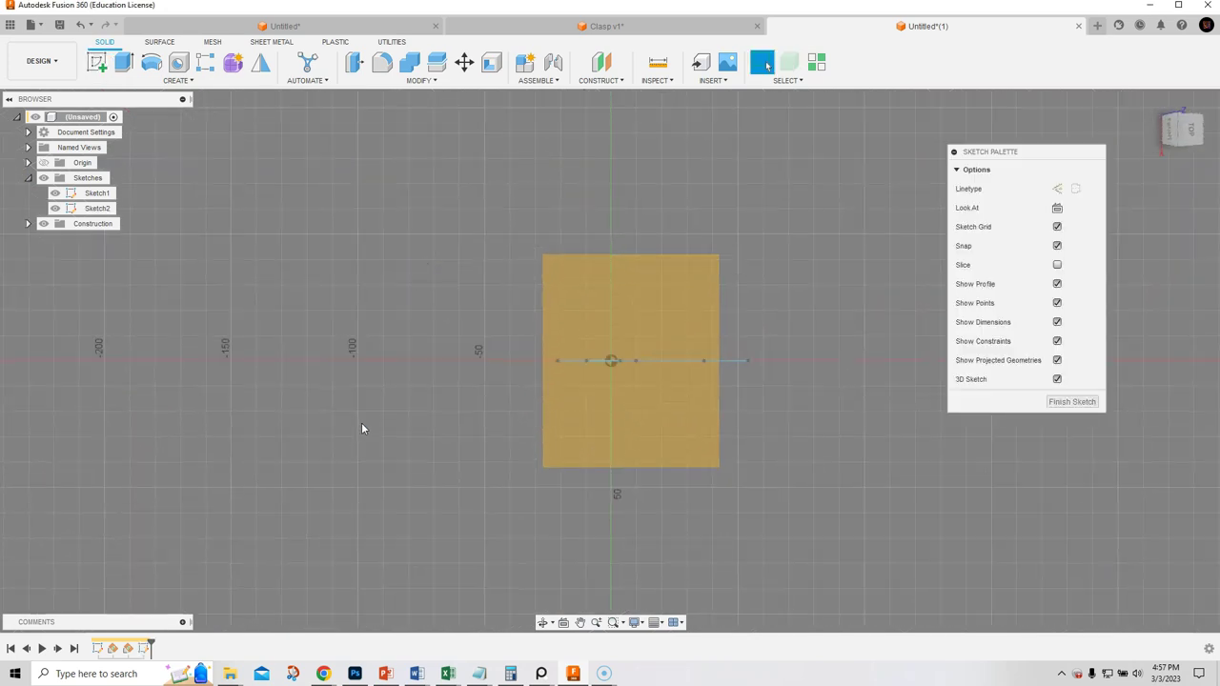
pyautogui.click(1155, 101)
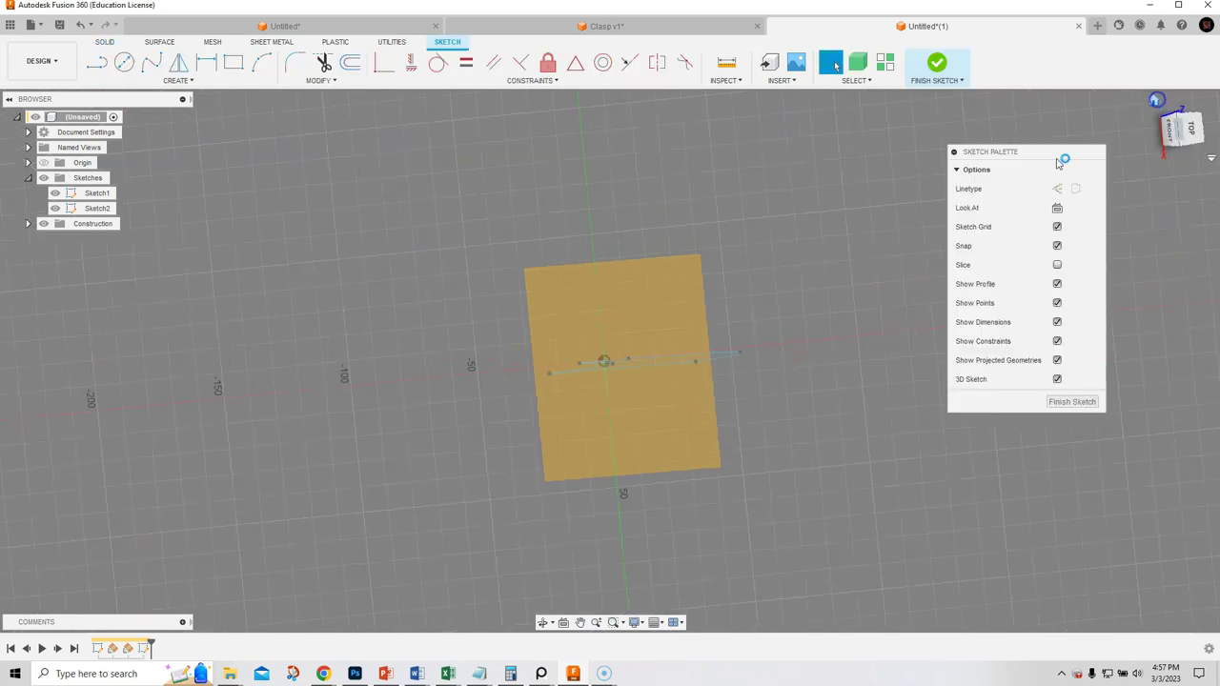
pyautogui.moveTo(469, 396); pyautogui.dragTo(253, 391, button='middle')
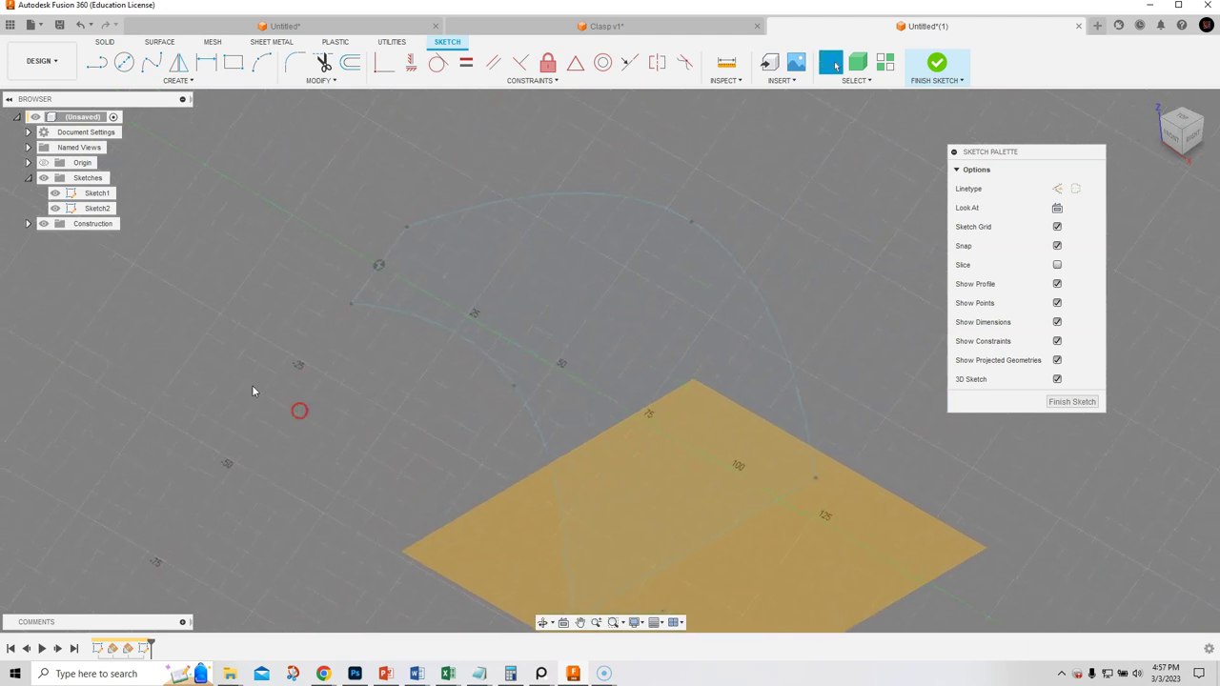
# Hide the large base construction plane, Plane2, and show the small upper one, Plane1.
pyautogui.click(28, 225)
pyautogui.click(55, 255)
pyautogui.click(53, 240)
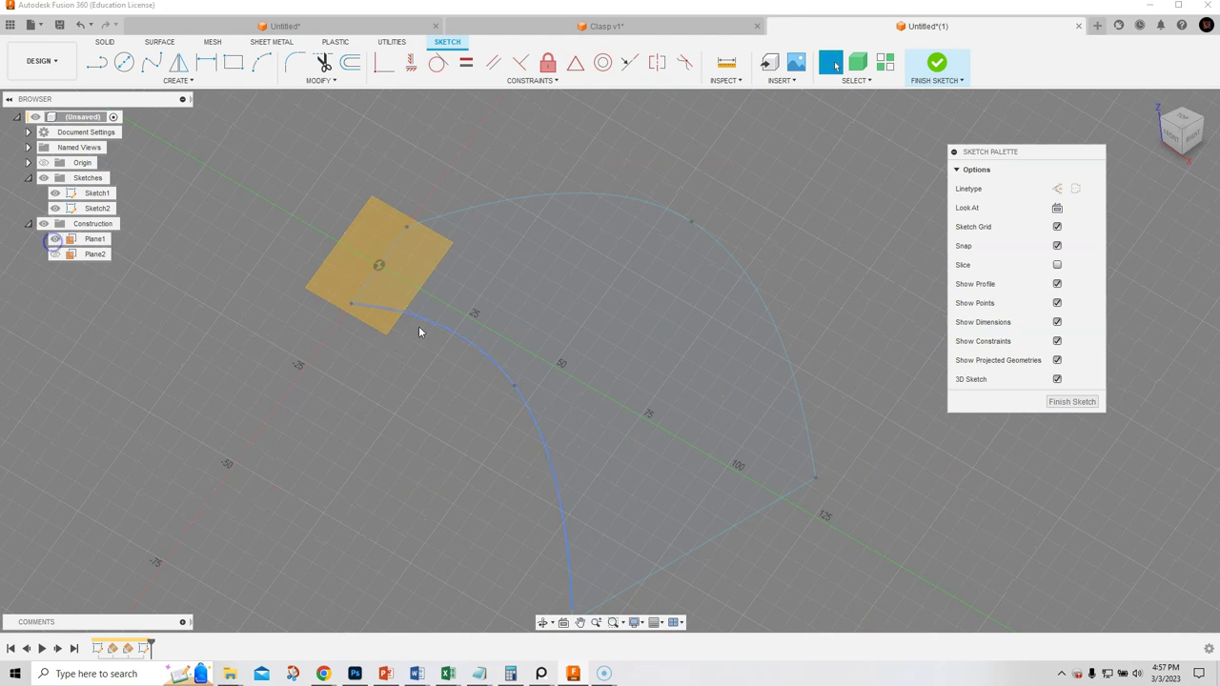
# Leave the sketch and enlarge construction plane Plane1 on all sides so it extends well beyond the profile's upper end.
pyautogui.moveTo(379, 329); pyautogui.dragTo(338, 400)
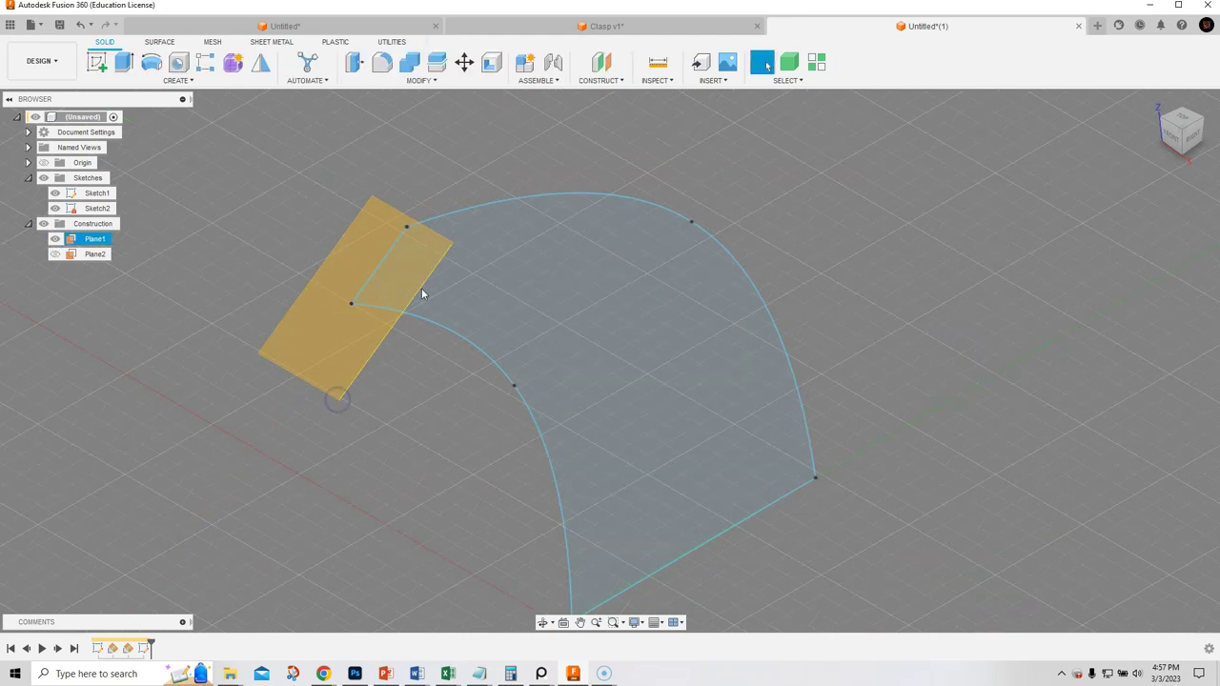
pyautogui.moveTo(420, 293); pyautogui.dragTo(527, 355)
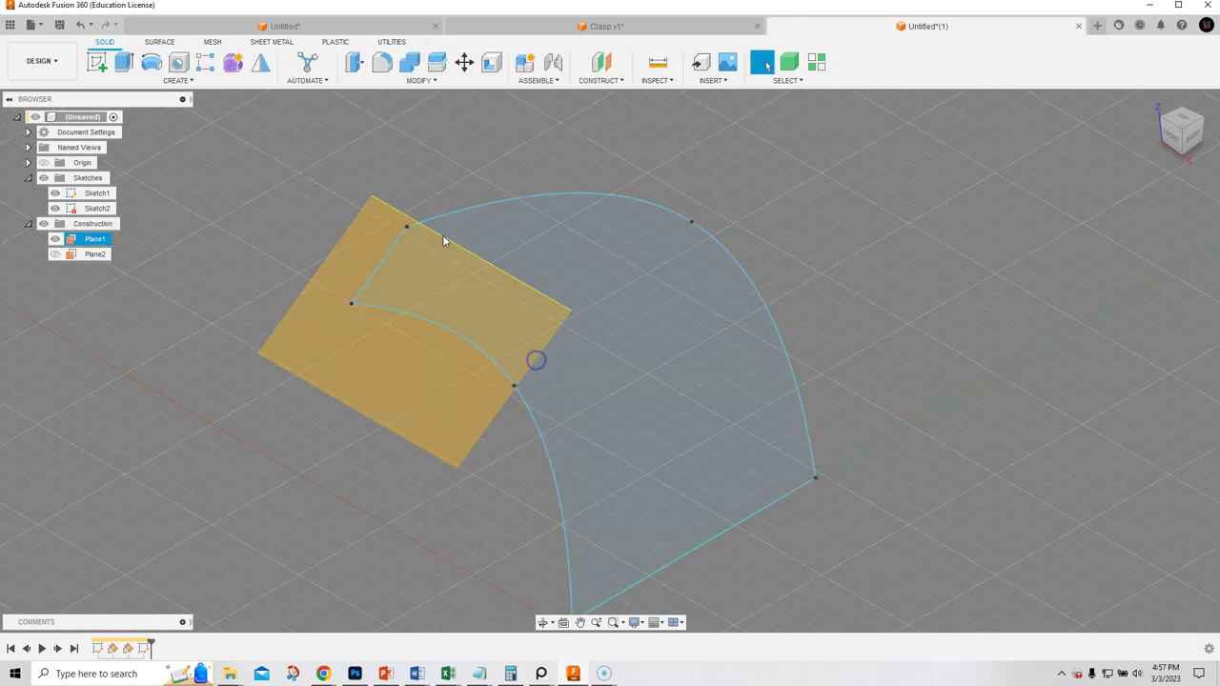
pyautogui.moveTo(447, 244); pyautogui.dragTo(482, 169)
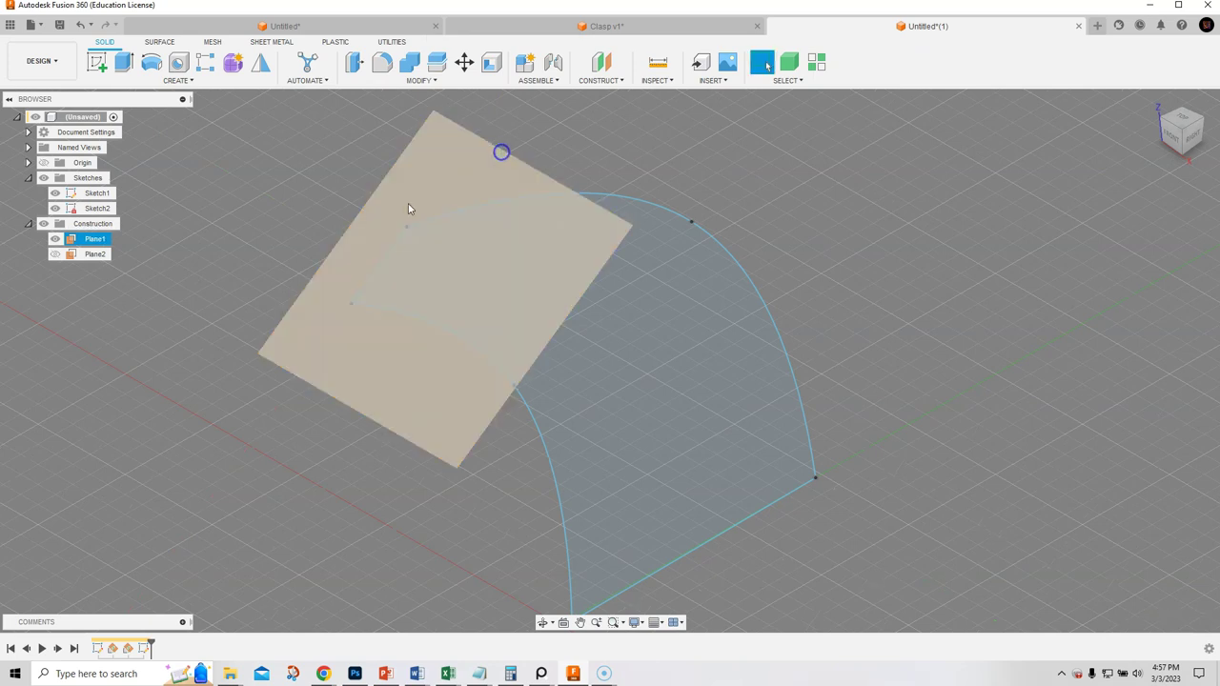
pyautogui.moveTo(352, 229); pyautogui.dragTo(284, 197)
pyautogui.click(273, 191)
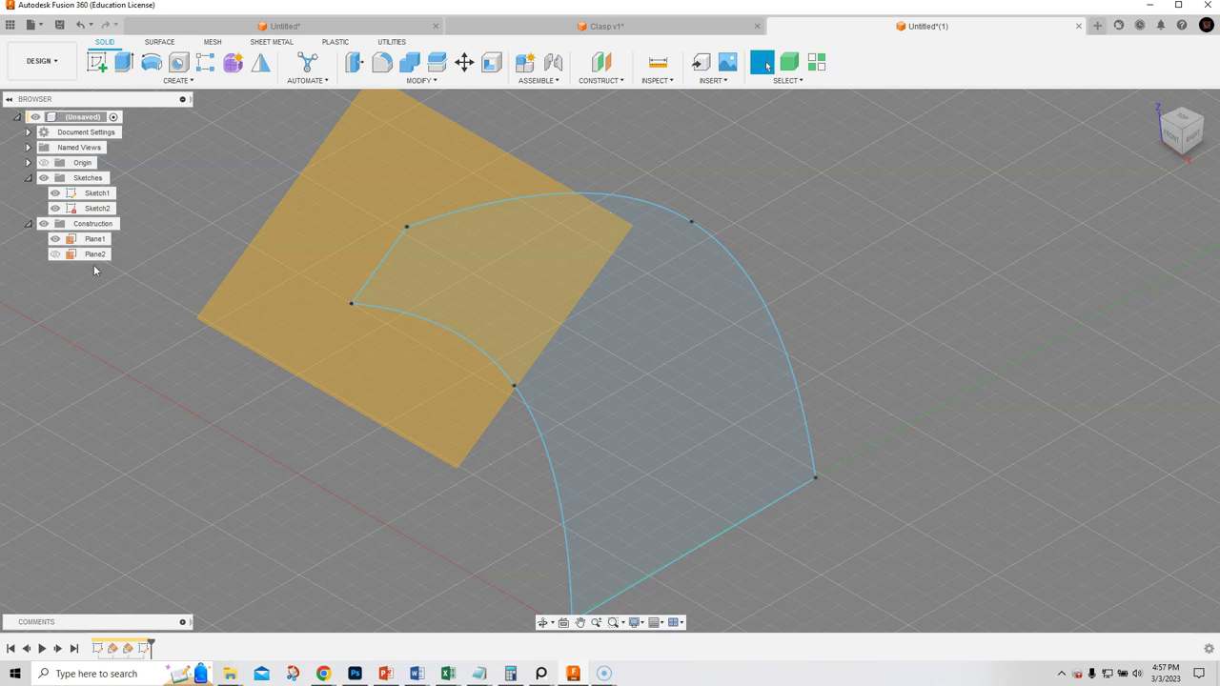
pyautogui.click(335, 238)
pyautogui.press('Escape')
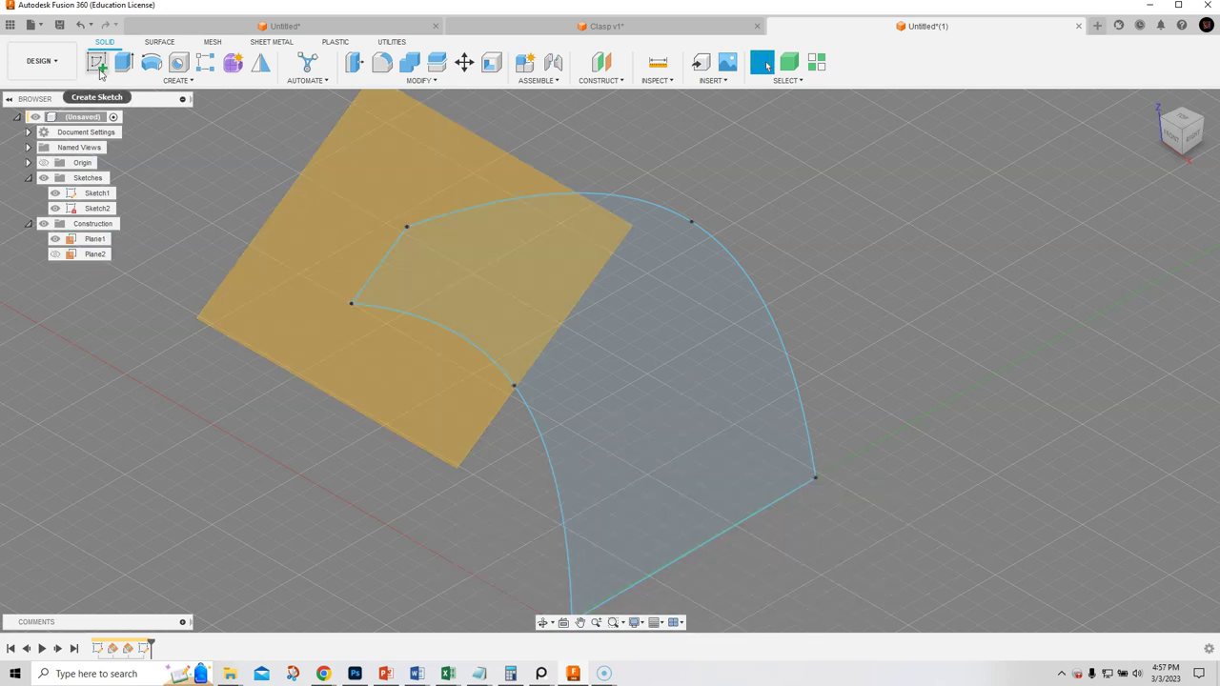
# Reopen Sketch2 on the enlarged upper plane for editing and return to the home view.
pyautogui.click(92, 208)
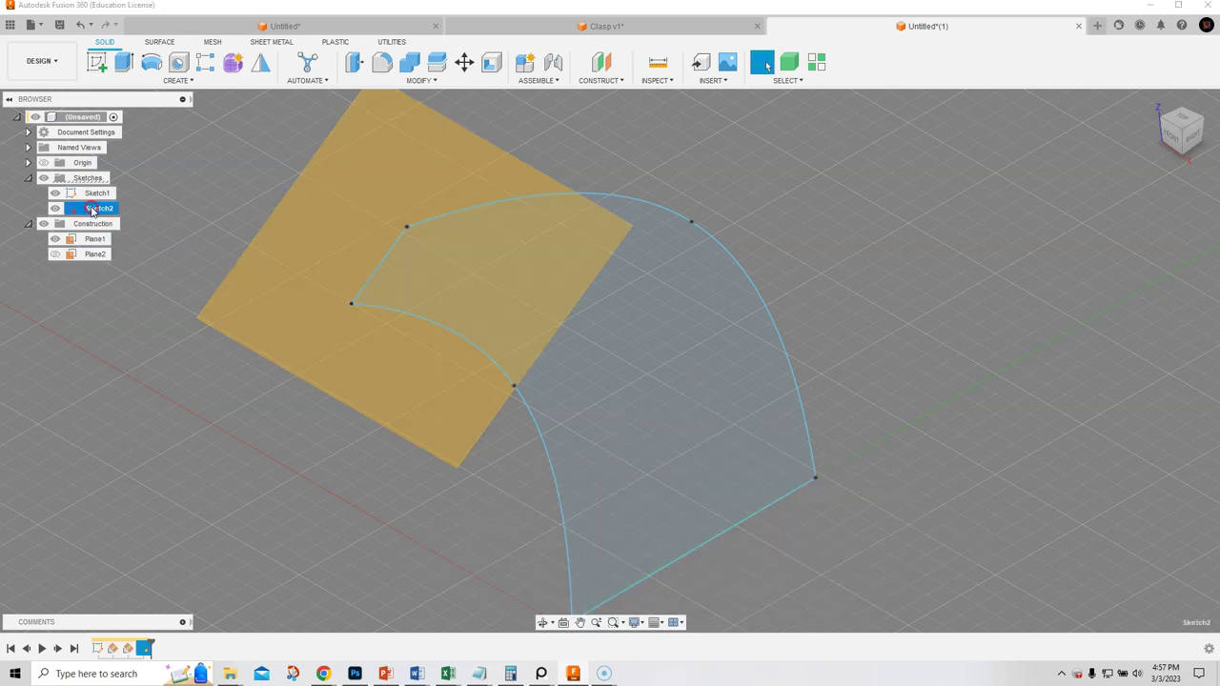
pyautogui.rightClick(92, 209)
pyautogui.click(117, 233)
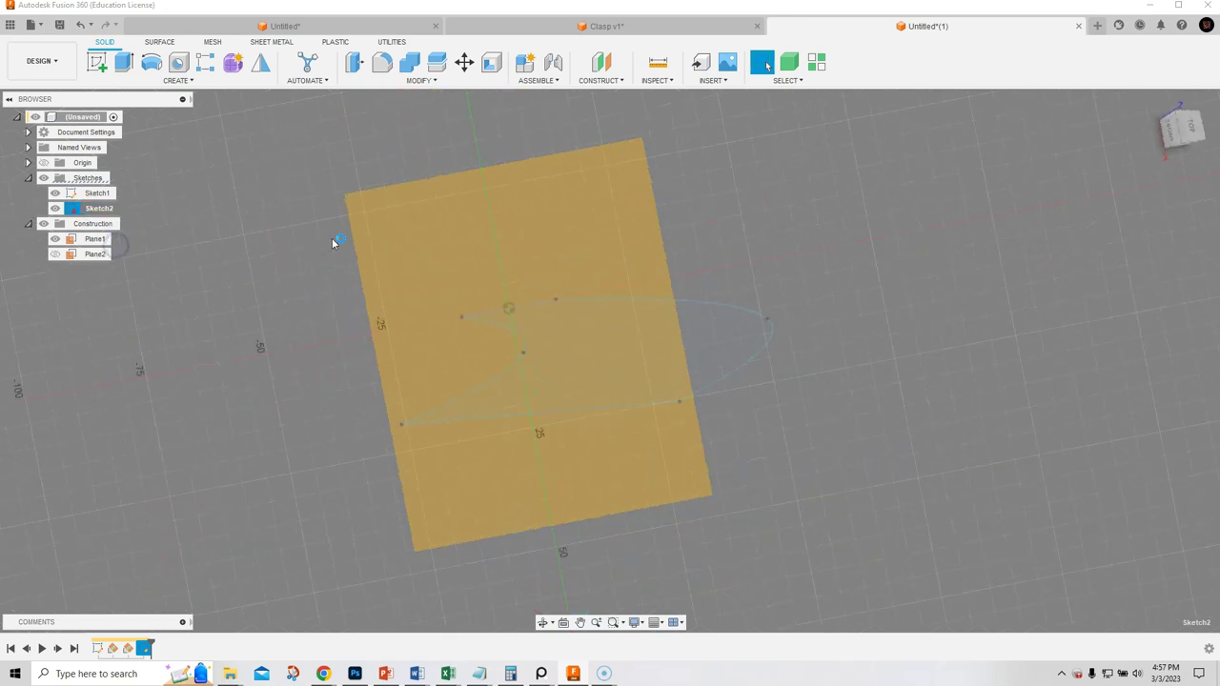
pyautogui.click(1155, 101)
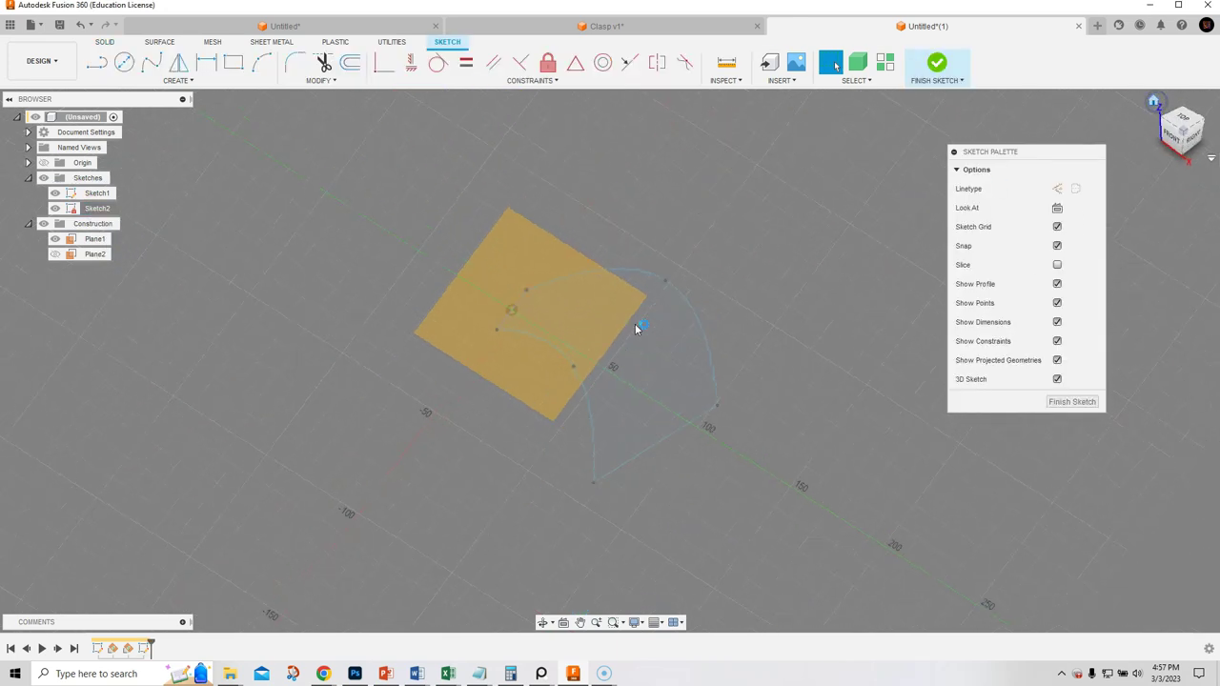
pyautogui.click(637, 329)
pyautogui.scroll(5, 547, 318)
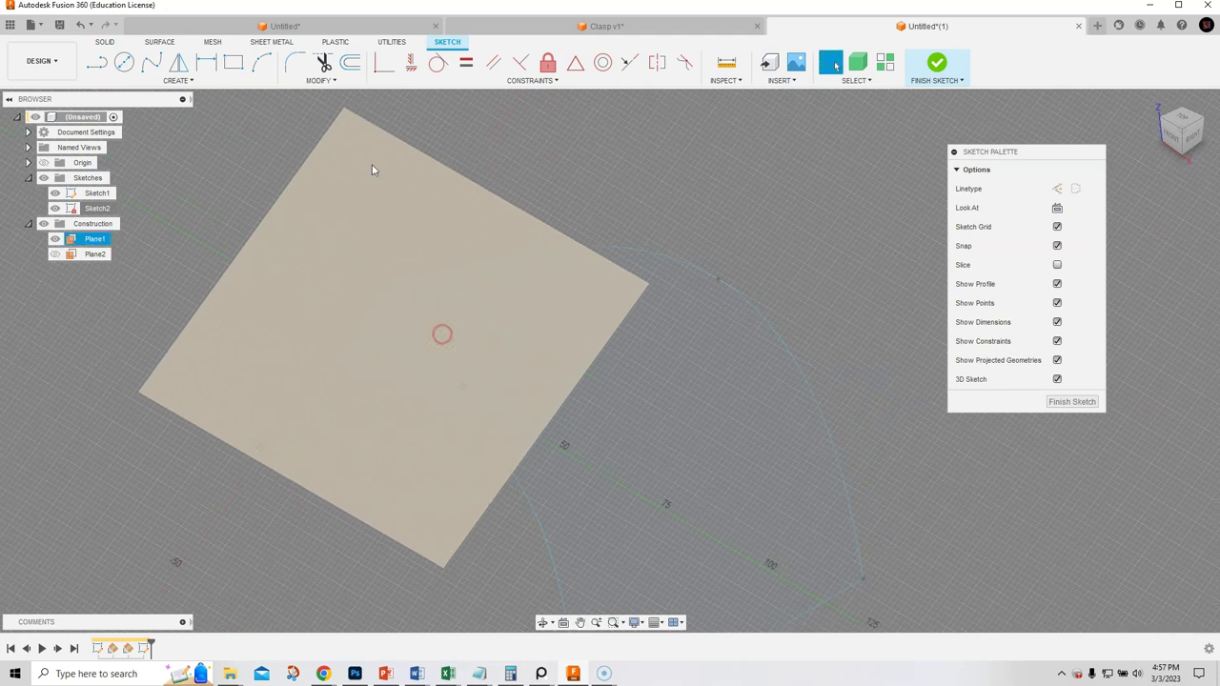
# Draw three connected perpendicular lines on the upper plane, forming an open rectangle between the endpoints of the profile's short line.
pyautogui.click(96, 62)
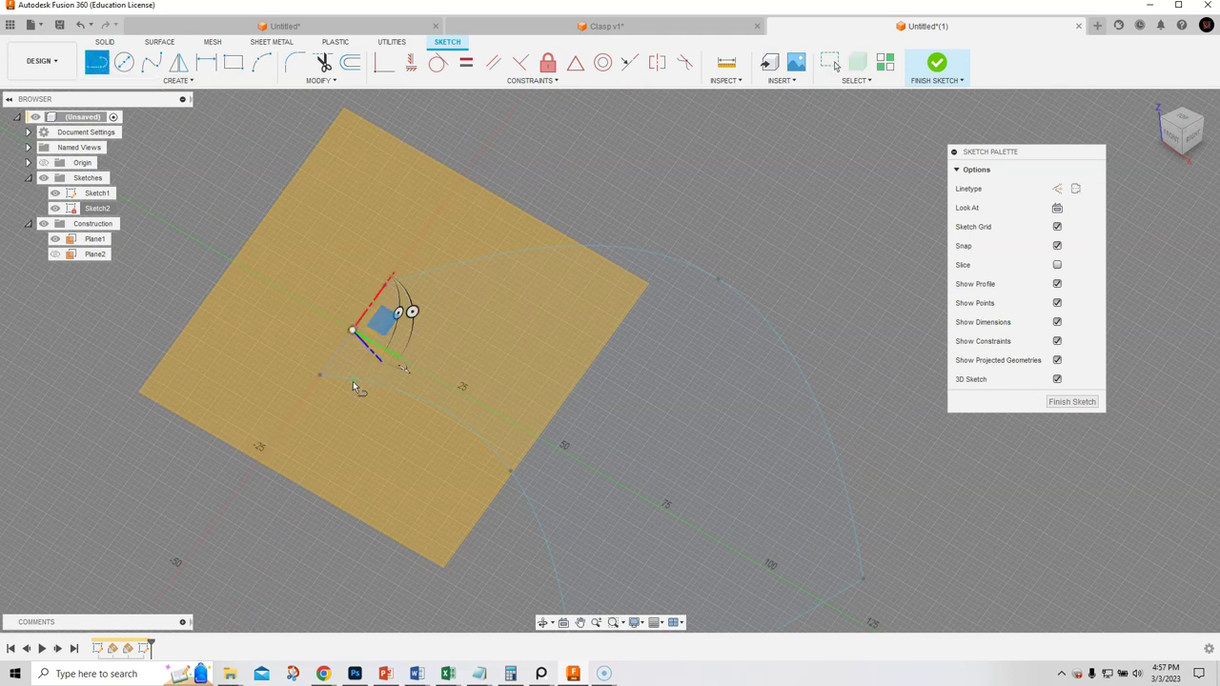
pyautogui.click(321, 375)
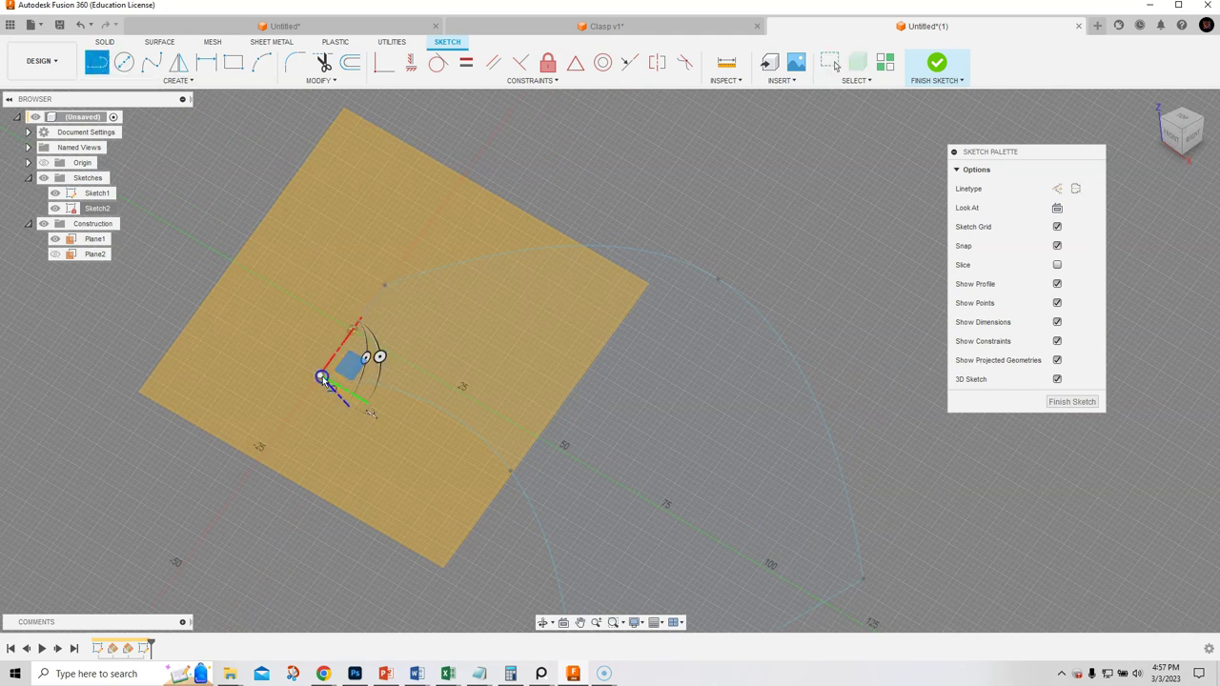
pyautogui.click(382, 411)
pyautogui.click(447, 319)
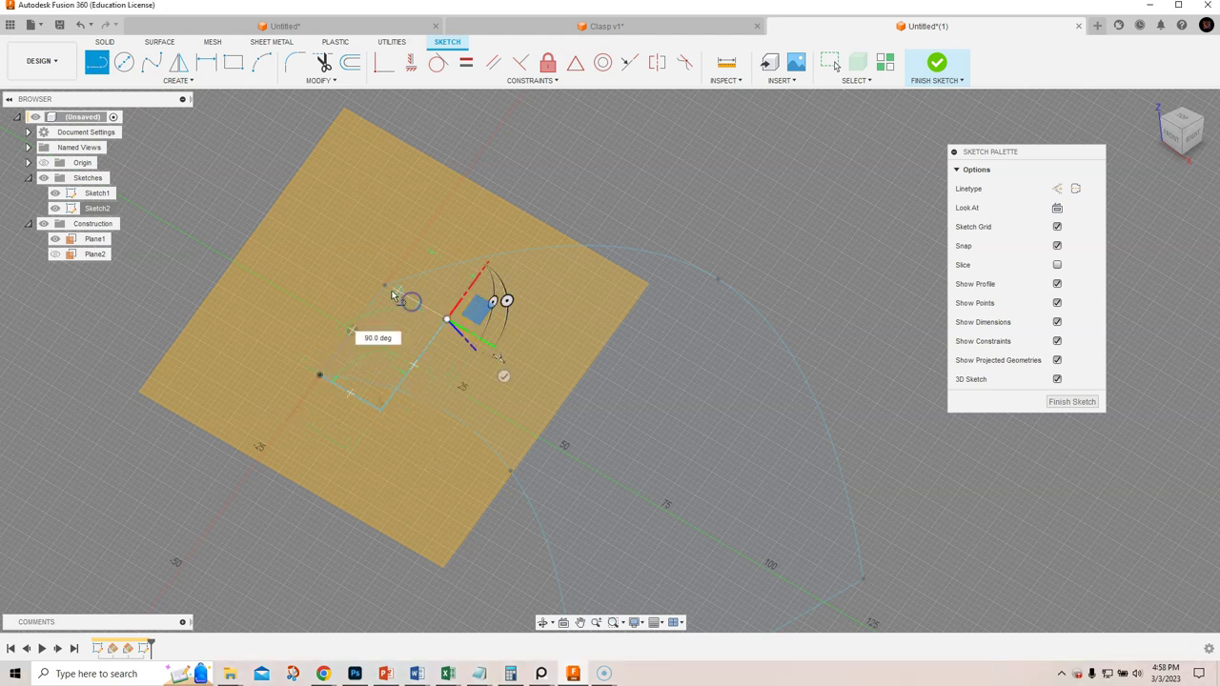
pyautogui.click(385, 286)
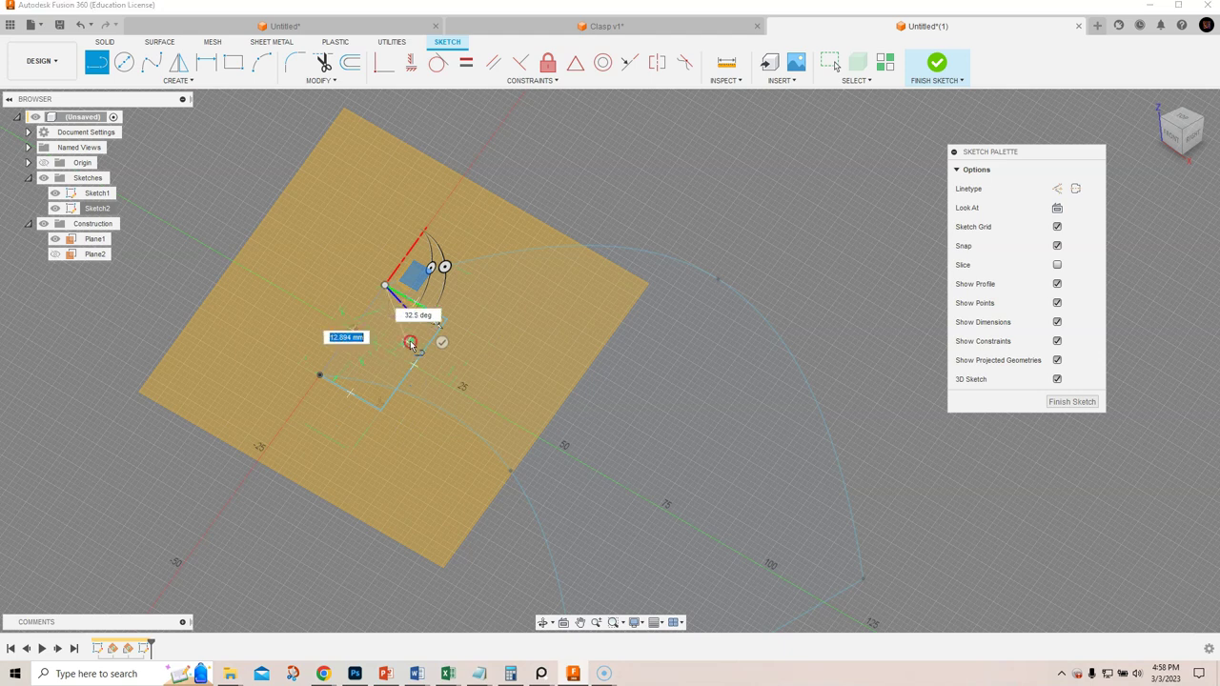
pyautogui.rightClick(410, 342)
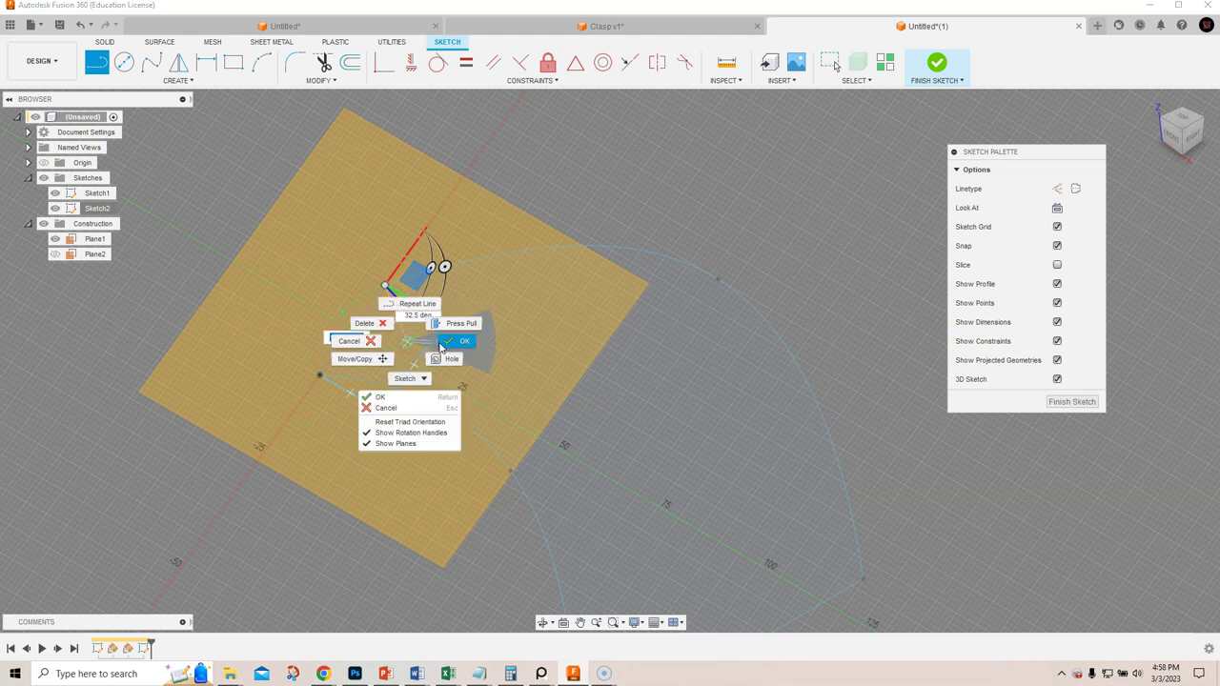
pyautogui.click(458, 340)
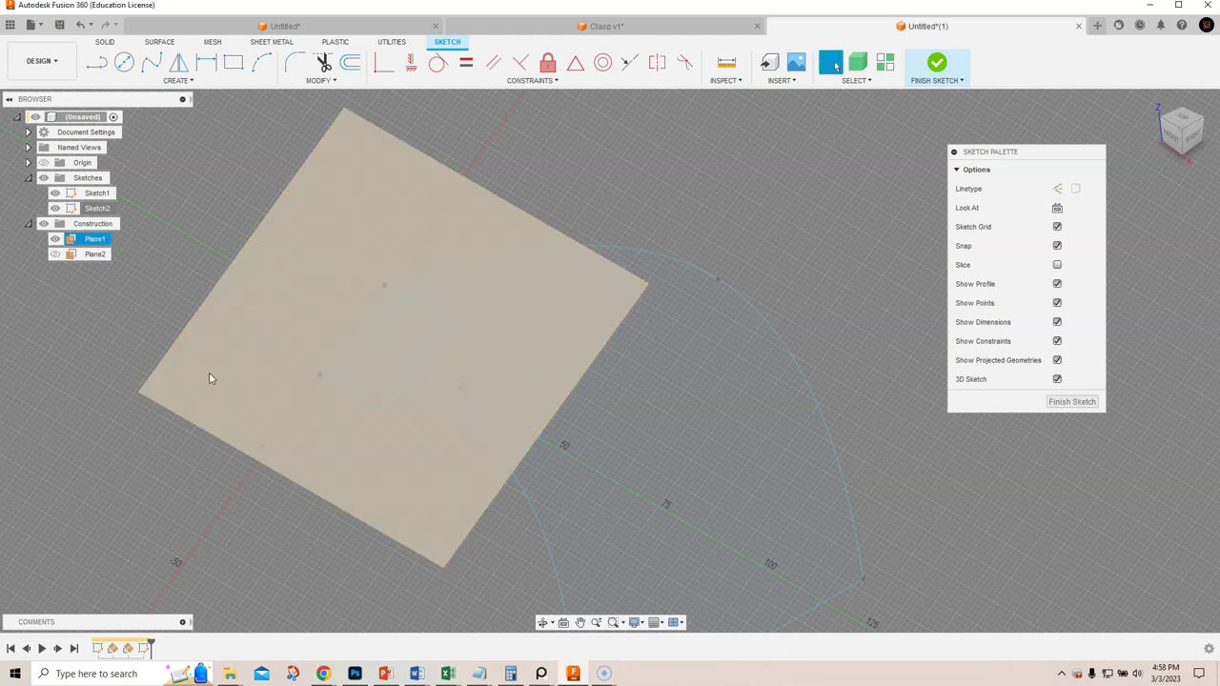
# Hide the upper construction plane Plane1 and show the base plane Plane2.
pyautogui.click(56, 240)
pyautogui.moveTo(474, 371)
pyautogui.keyDown('shift'); pyautogui.mouseDown(button='middle')
pyautogui.moveTo(432, 291)
pyautogui.moveTo(395, 341)
pyautogui.moveTo(455, 368)
pyautogui.moveTo(411, 349)
pyautogui.moveTo(451, 359)
pyautogui.moveTo(432, 362)
pyautogui.moveTo(629, 334)
pyautogui.moveTo(643, 463)
pyautogui.mouseUp(button='middle'); pyautogui.keyUp('shift')
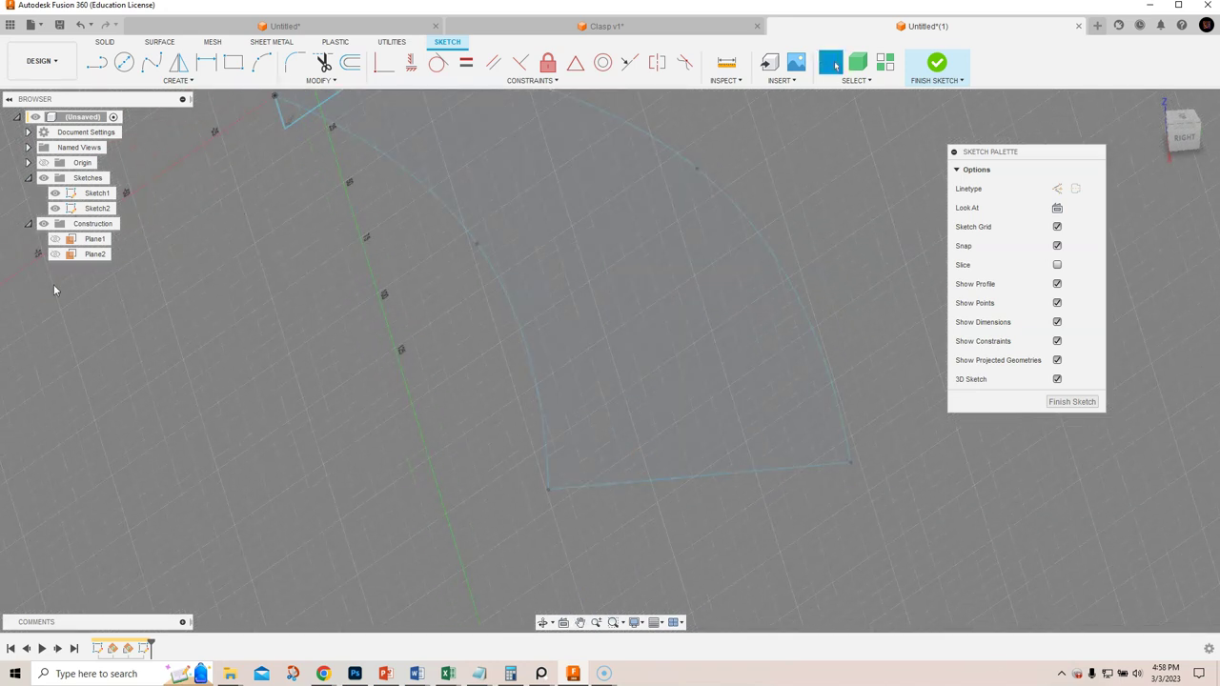
pyautogui.click(54, 254)
pyautogui.keyDown('shift'); pyautogui.moveTo(442, 437); pyautogui.dragTo(549, 418, button='middle'); pyautogui.keyUp('shift')
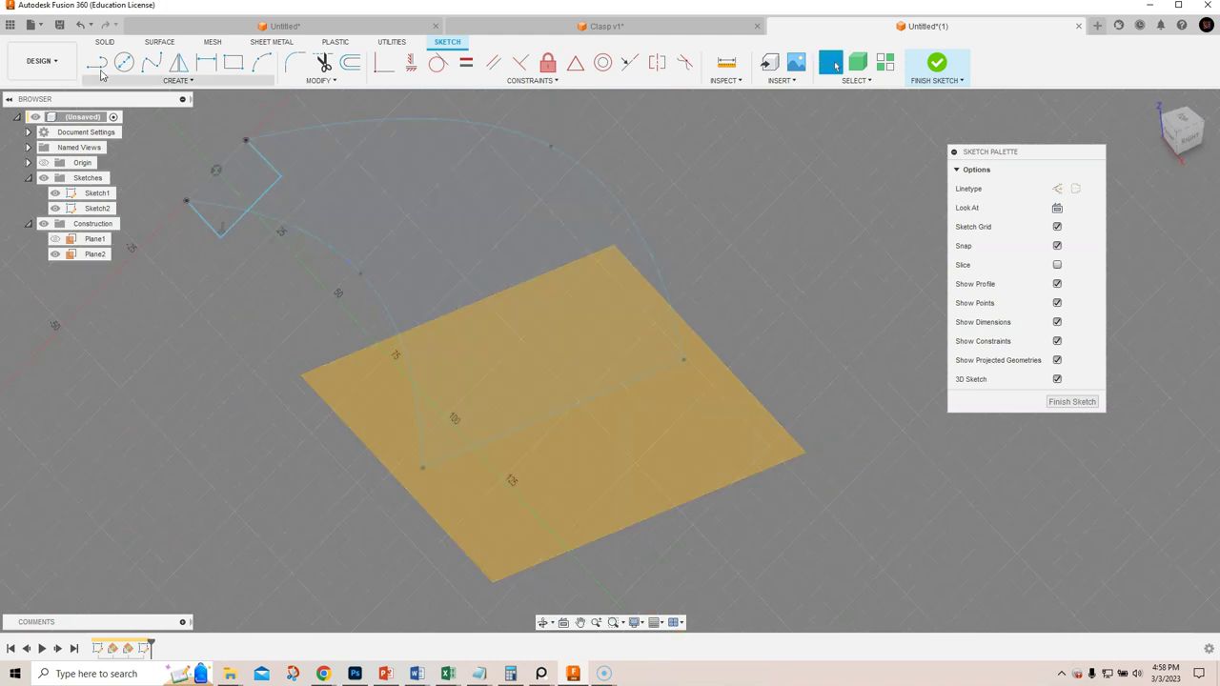
# Finish the upper sketch and start a new sketch on the base plane Plane2, seen from the home view.
pyautogui.click(1073, 402)
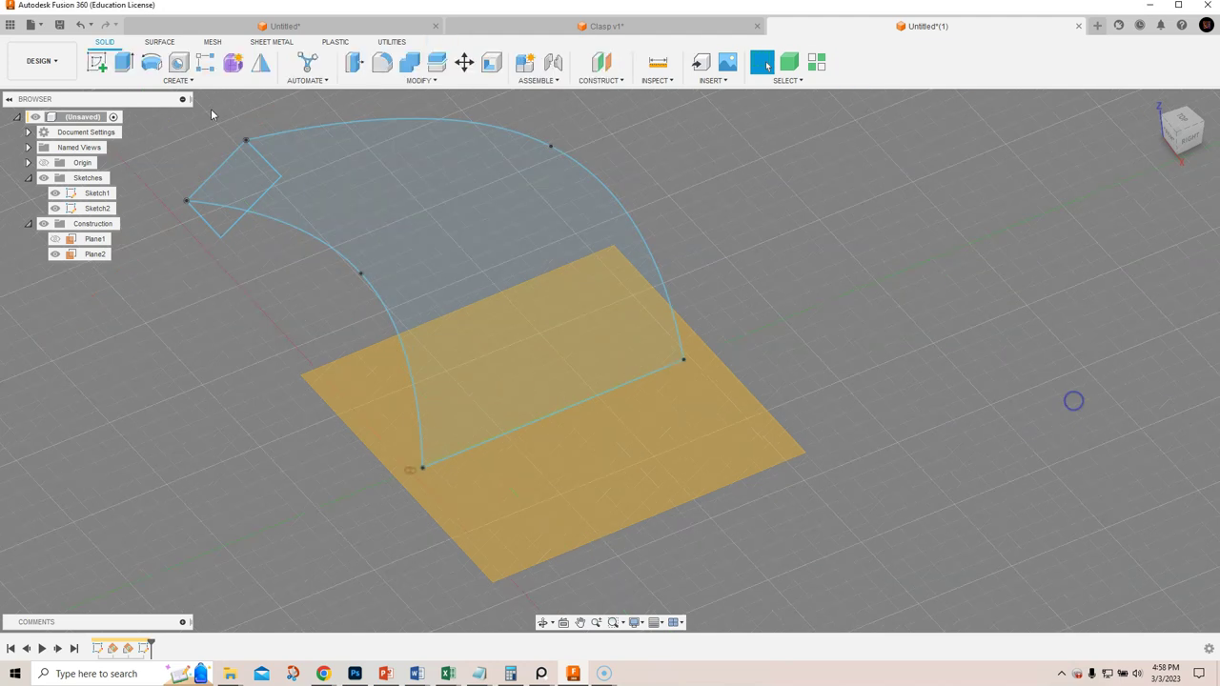
pyautogui.click(572, 481)
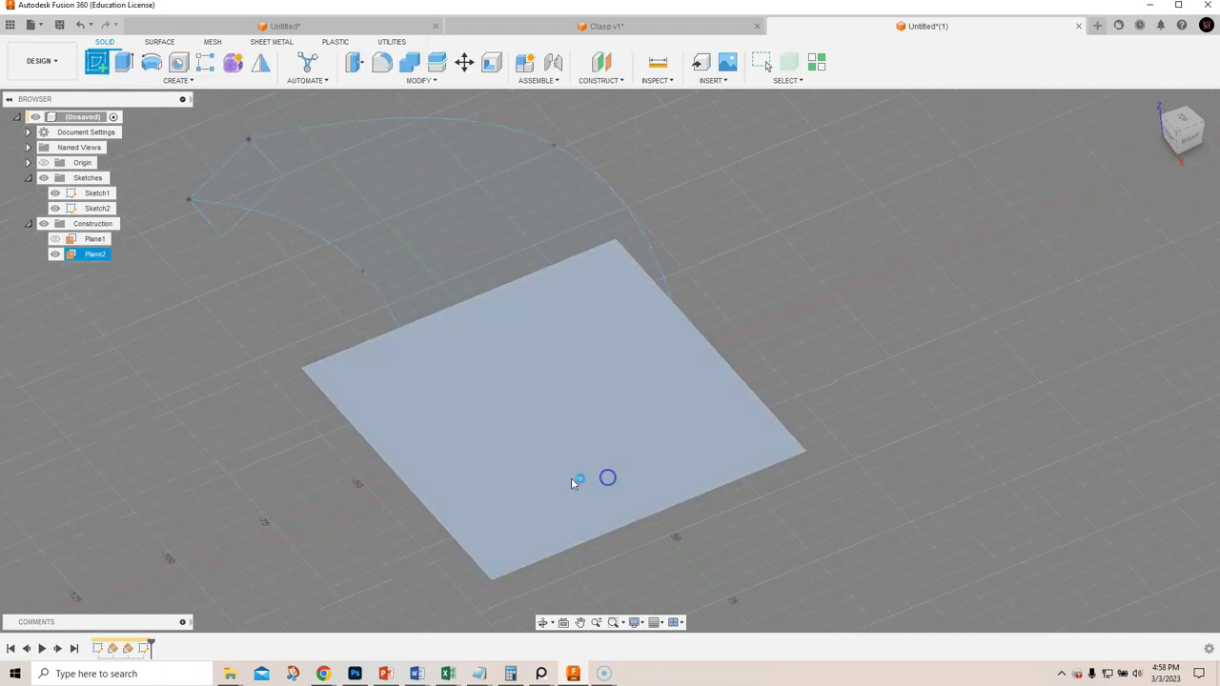
pyautogui.click(1154, 101)
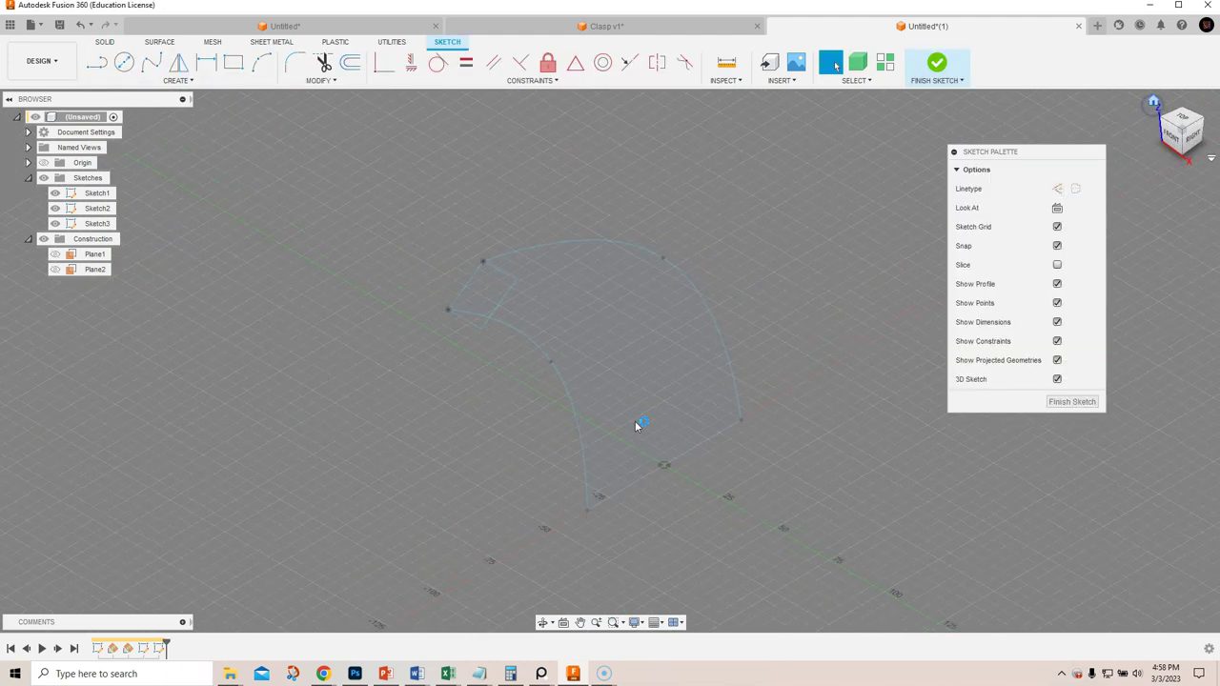
# Draw an open rectangle of three lines between the base line's endpoints, about 25 mm deep and 70 mm long.
pyautogui.scroll(3, 635, 421)
pyautogui.moveTo(658, 408); pyautogui.dragTo(439, 276, button='middle')
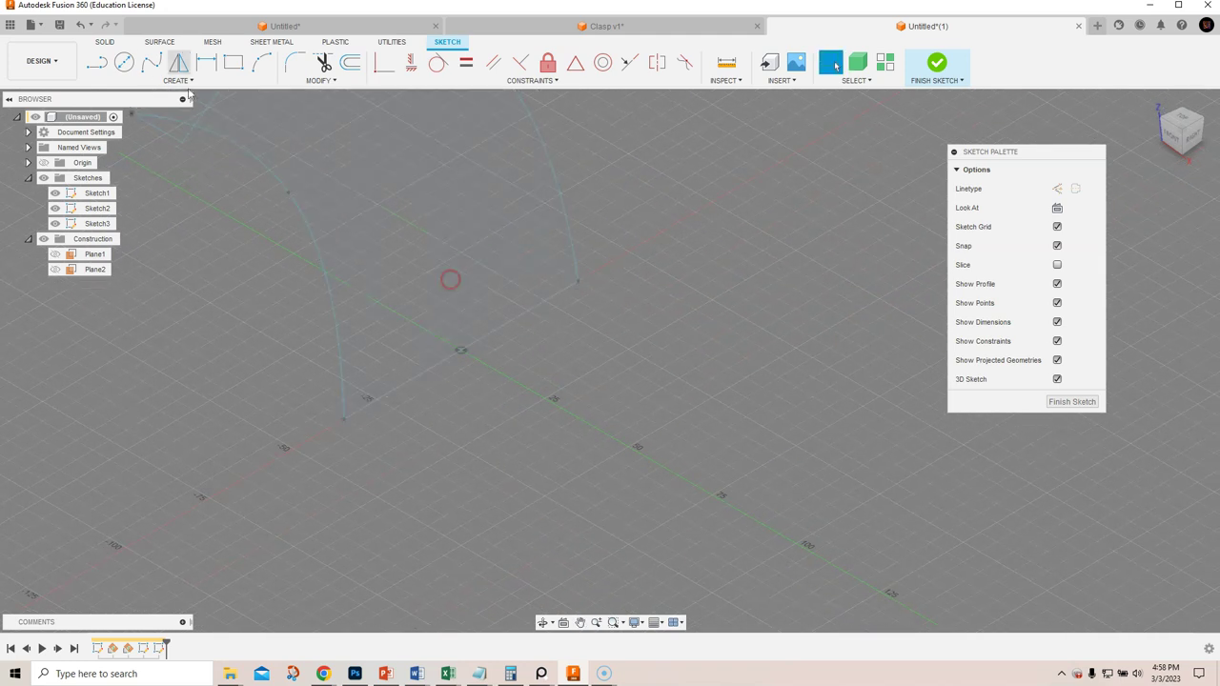
pyautogui.click(97, 63)
pyautogui.click(348, 420)
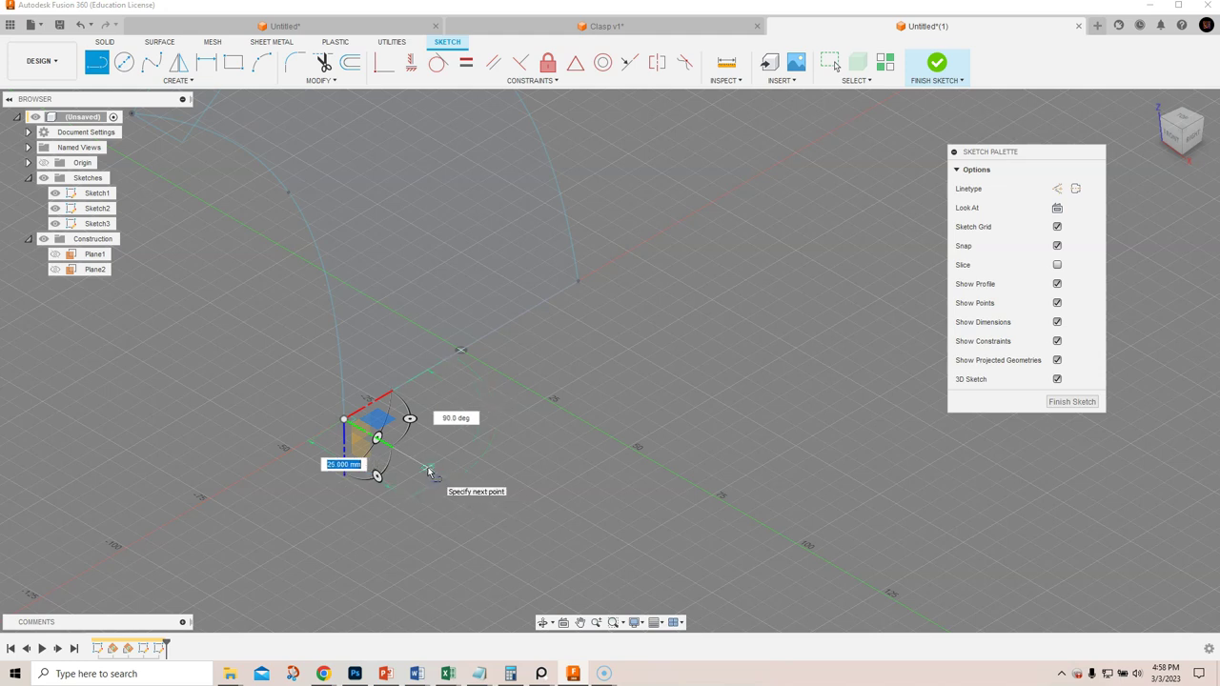
pyautogui.click(428, 469)
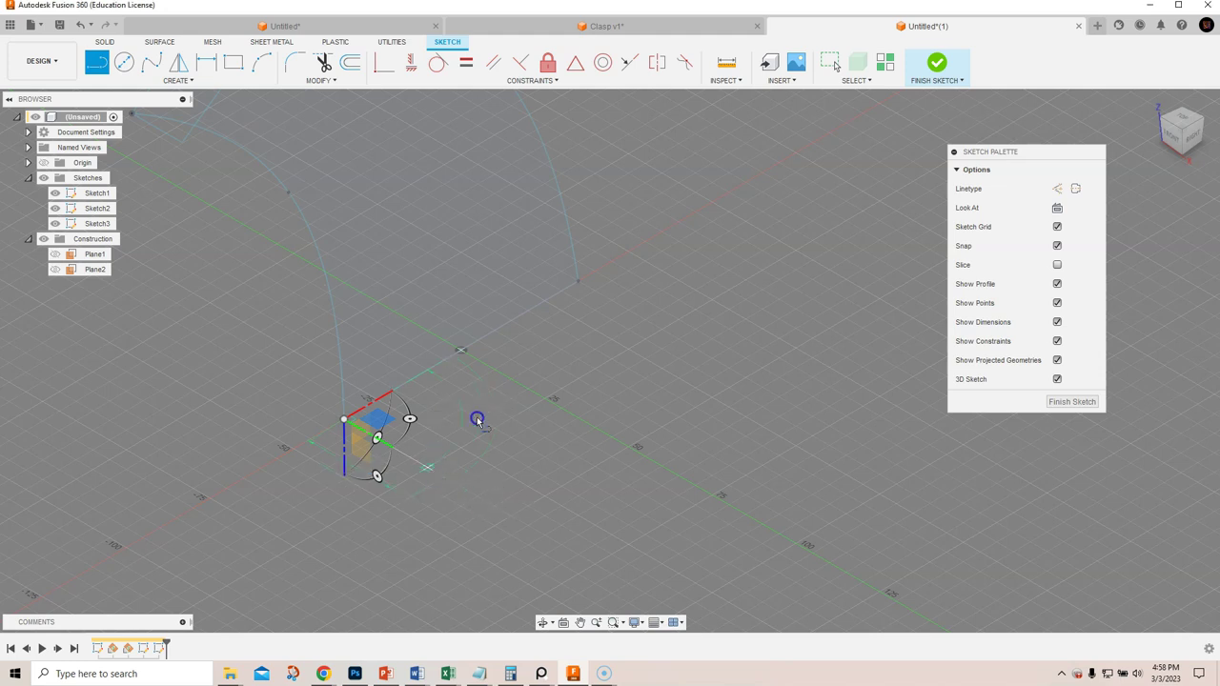
pyautogui.click(659, 326)
pyautogui.click(578, 281)
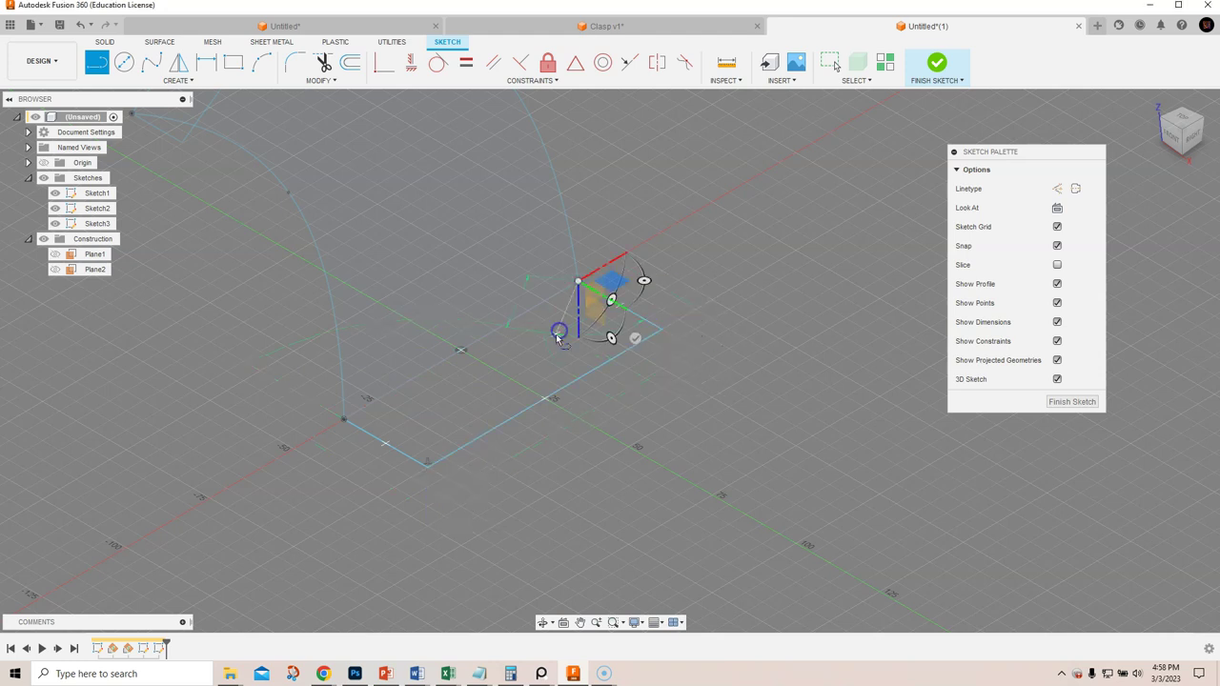
pyautogui.rightClick(557, 337)
pyautogui.click(610, 335)
# Open the small open-rectangle sketch at the profile's upper end, Sketch2, for editing.
pyautogui.scroll(-3, 464, 330)
pyautogui.moveTo(467, 358); pyautogui.dragTo(542, 493, button='middle')
pyautogui.scroll(5, 363, 341)
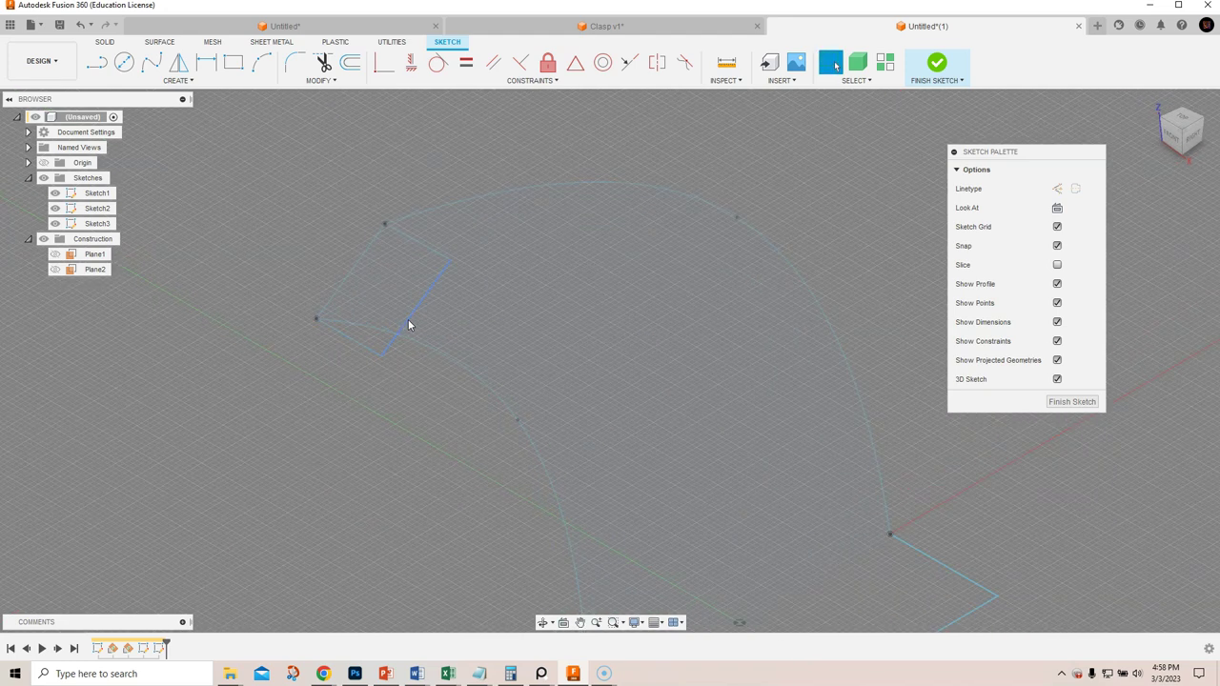
pyautogui.click(409, 326)
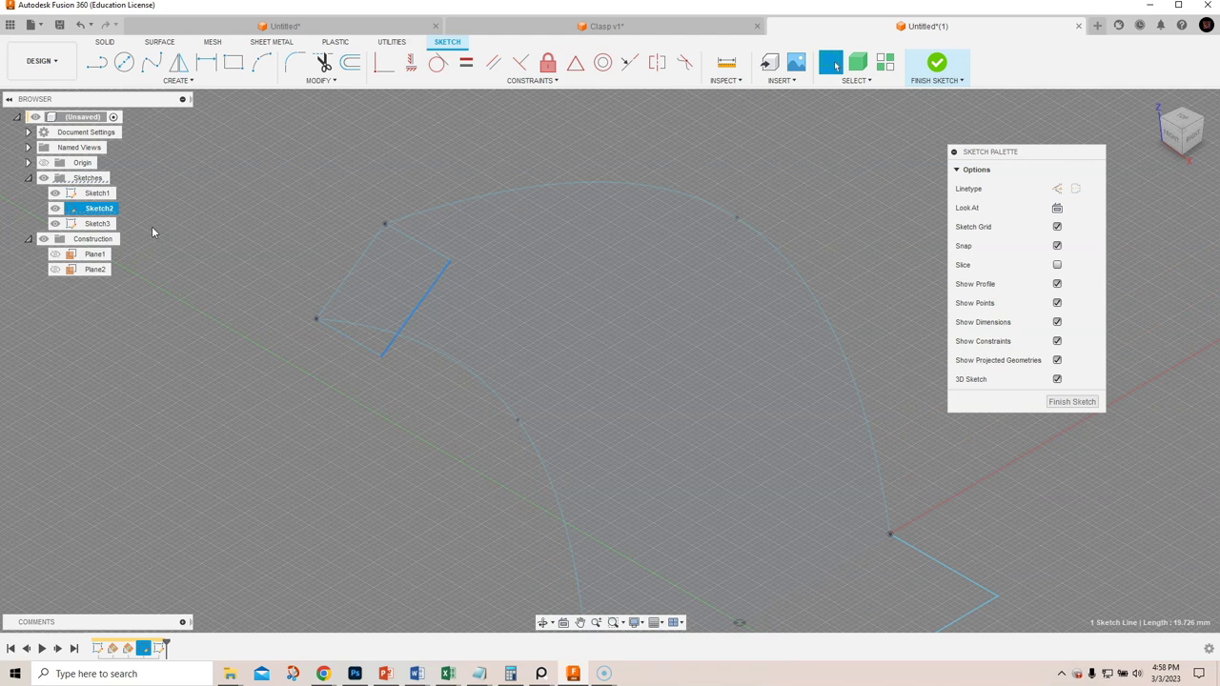
pyautogui.rightClick(107, 214)
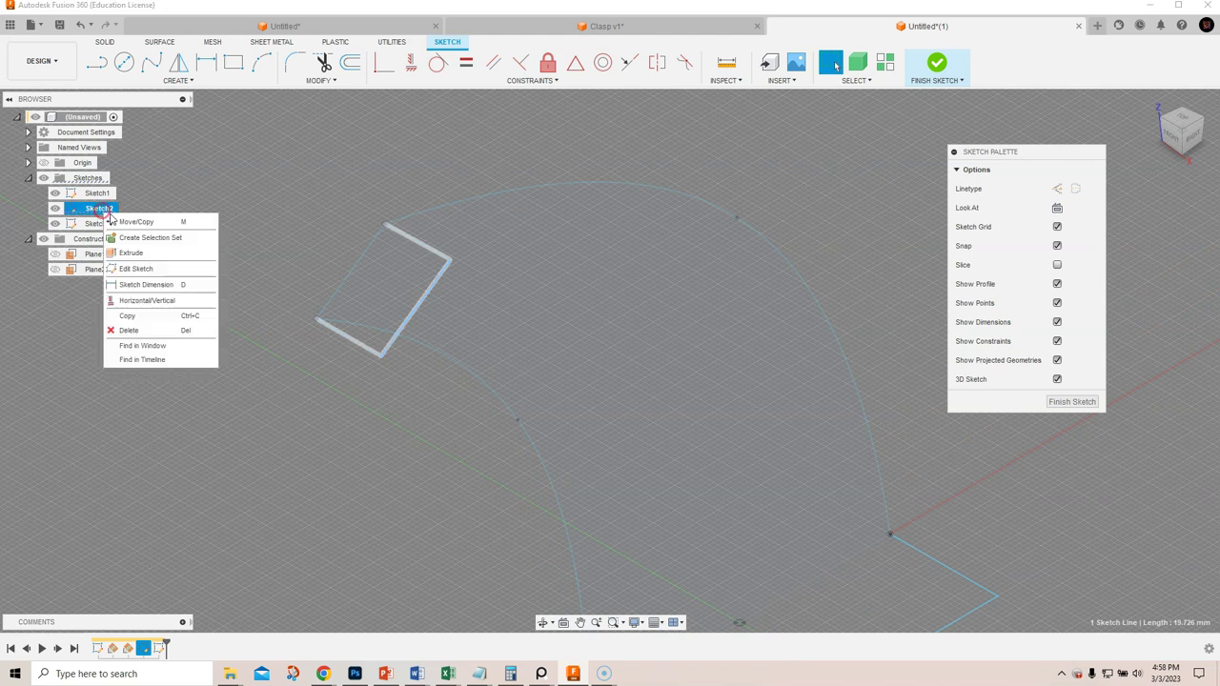
pyautogui.click(135, 269)
# Move the small rectangle's outer line -6.891 mm in Y toward the profile's short line and finish the sketch.
pyautogui.click(486, 447)
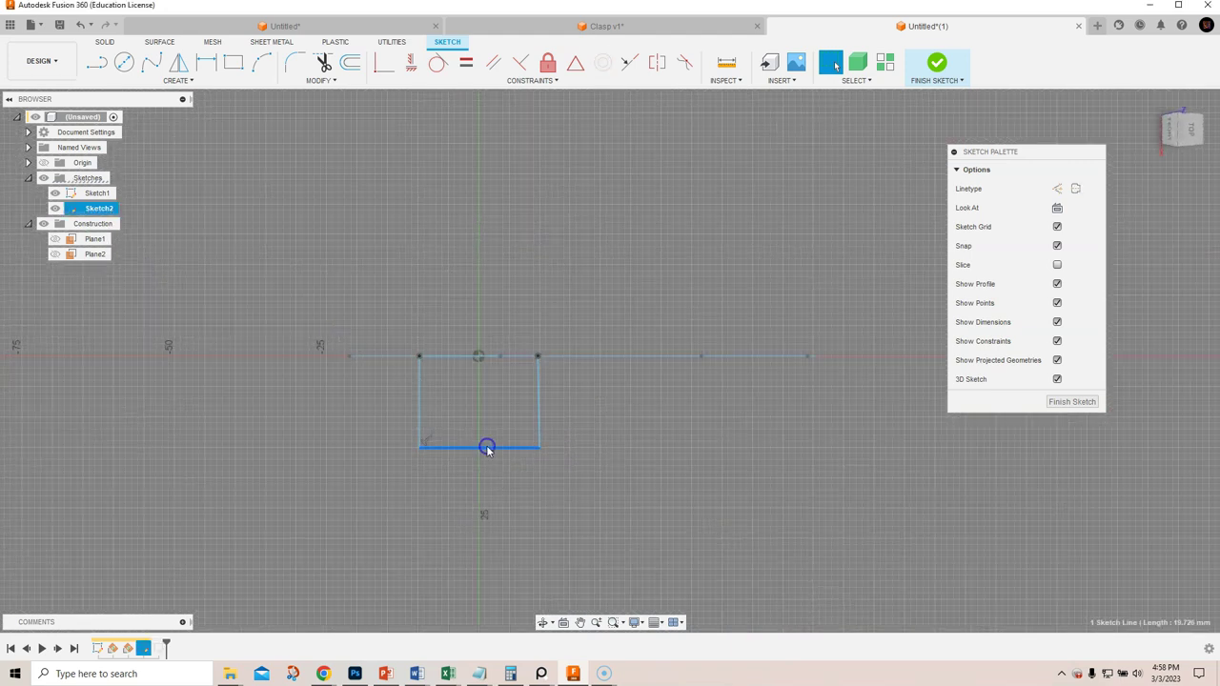
pyautogui.rightClick(486, 448)
pyautogui.click(450, 465)
pyautogui.moveTo(487, 484); pyautogui.dragTo(486, 441)
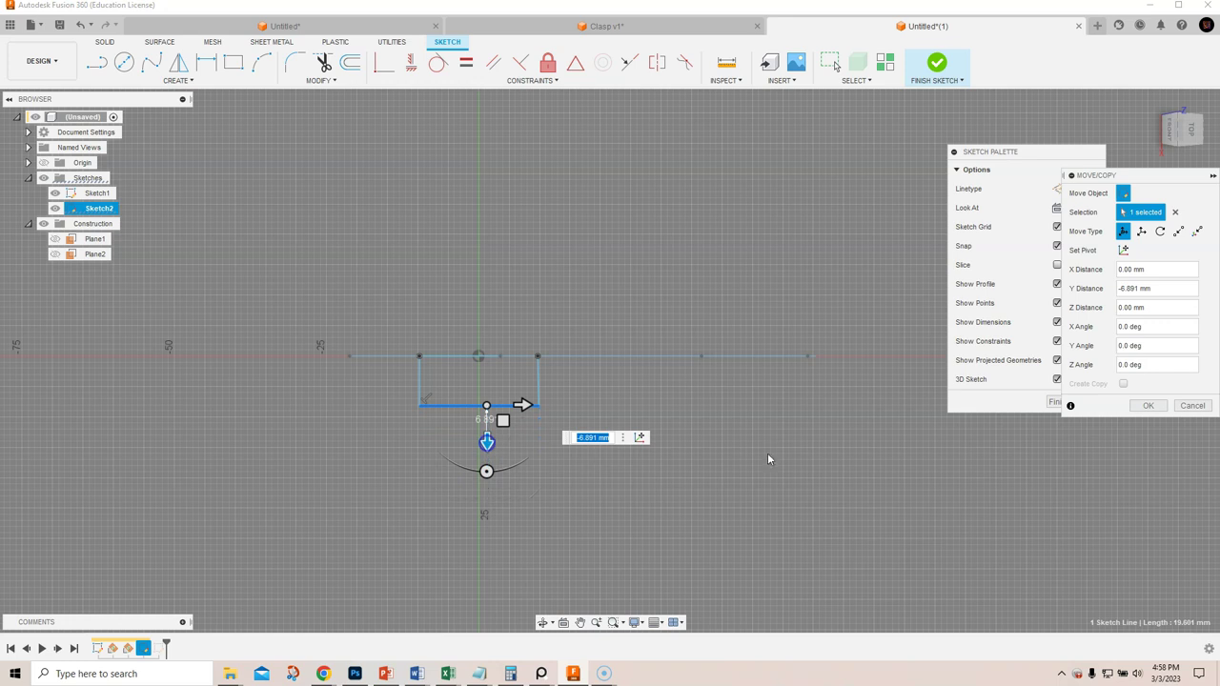
pyautogui.click(1148, 406)
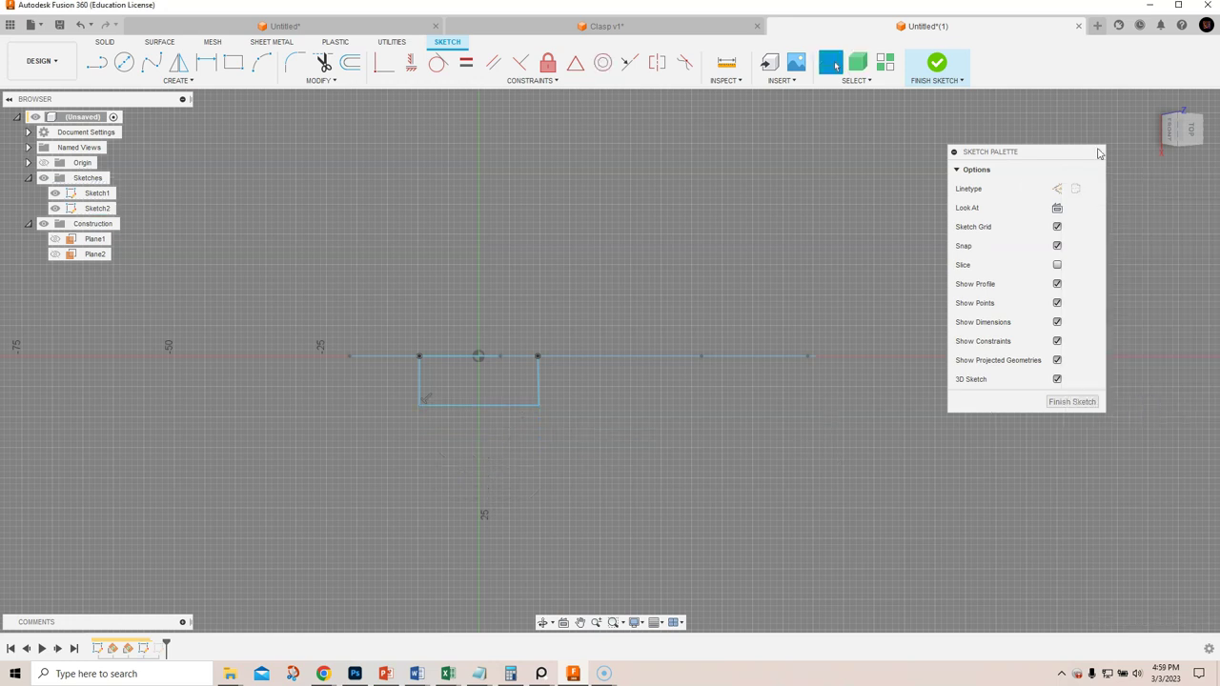
pyautogui.click(1066, 402)
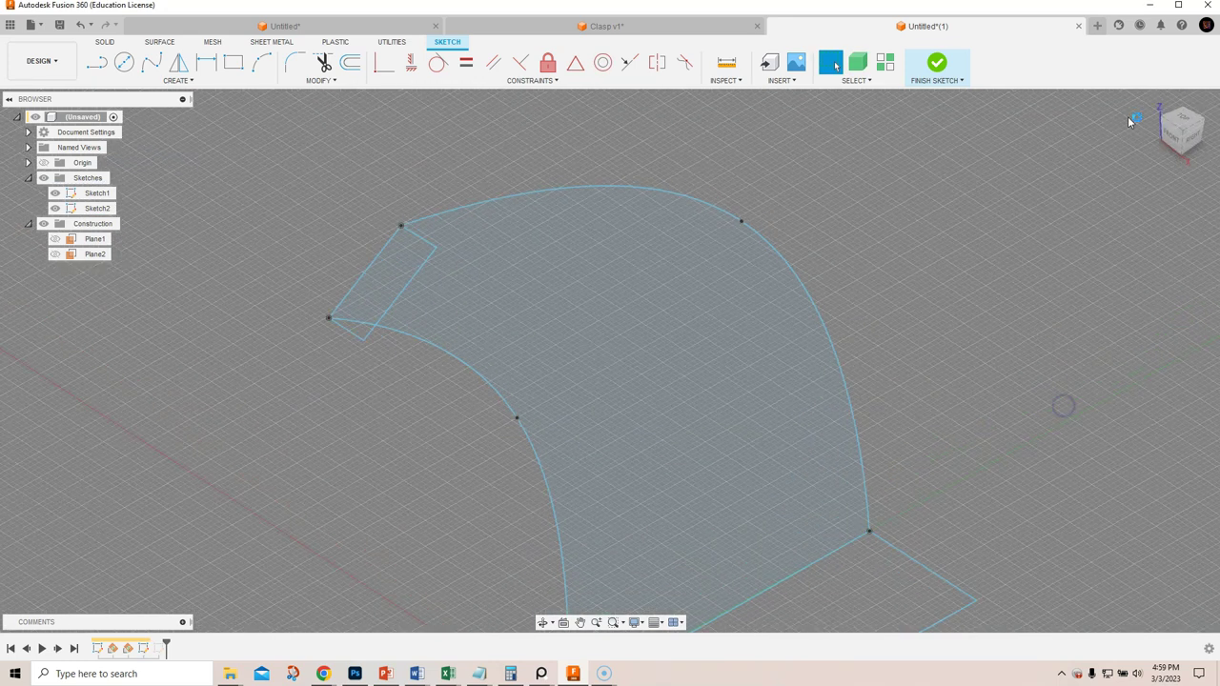
# Create a new form to hold the curved, tapering shape.
pyautogui.scroll(-5, 783, 385)
pyautogui.moveTo(410, 406)
pyautogui.mouseDown(button='middle')
pyautogui.moveTo(308, 321)
pyautogui.moveTo(330, 414)
pyautogui.moveTo(439, 357)
pyautogui.moveTo(352, 352)
pyautogui.moveTo(307, 401)
pyautogui.moveTo(331, 401)
pyautogui.mouseUp(button='middle')
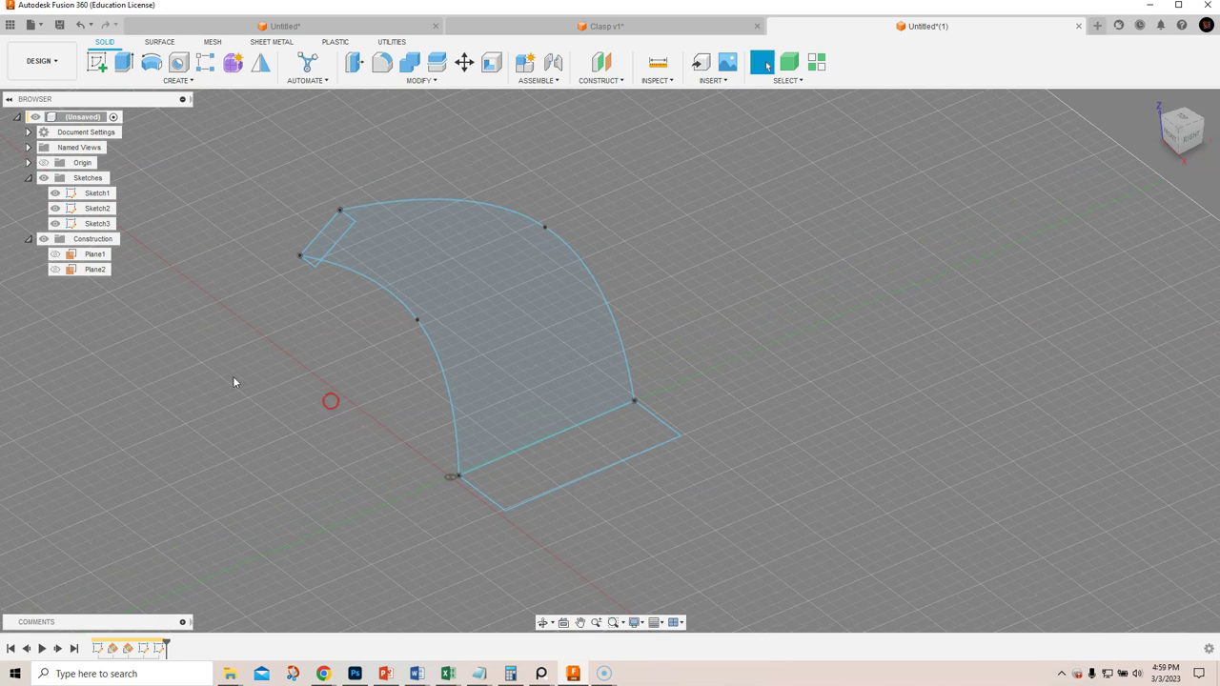
pyautogui.click(234, 64)
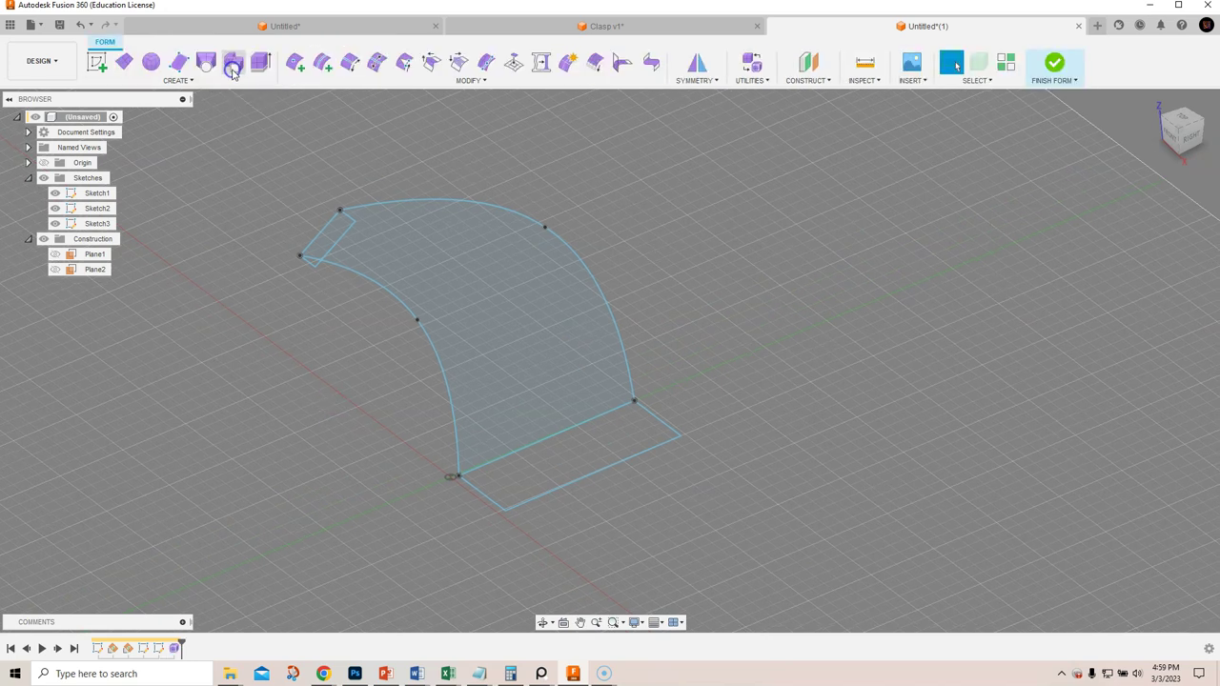
pyautogui.click(206, 72)
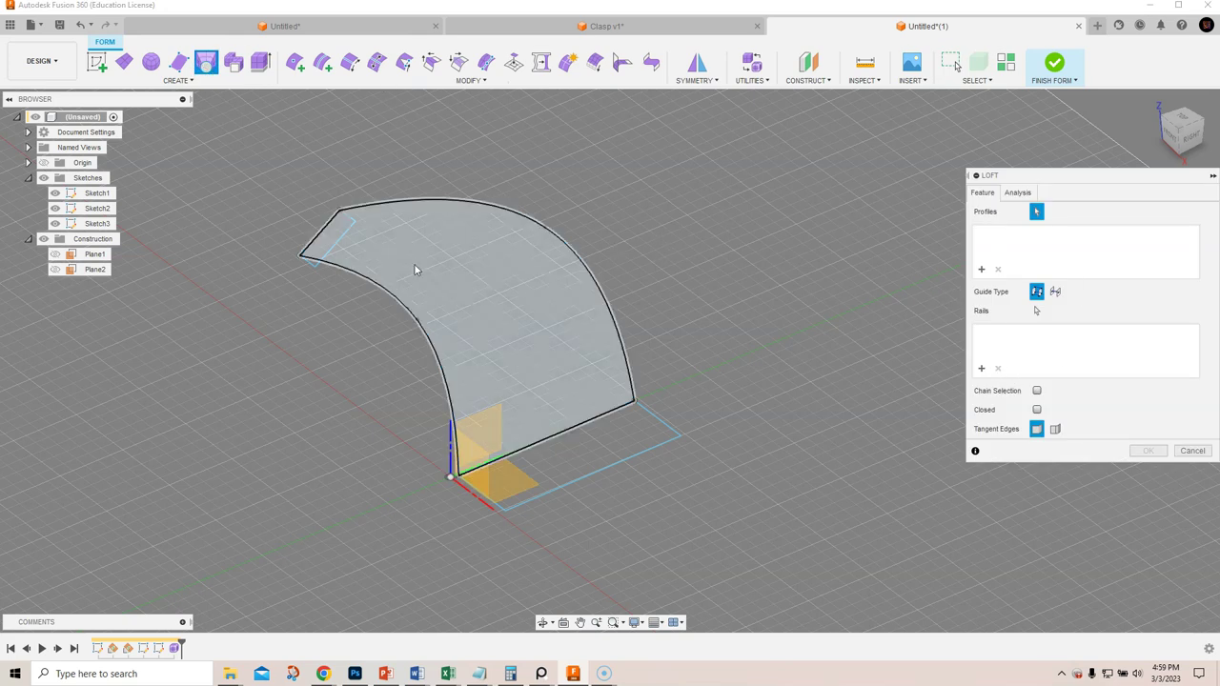
pyautogui.scroll(5, 264, 290)
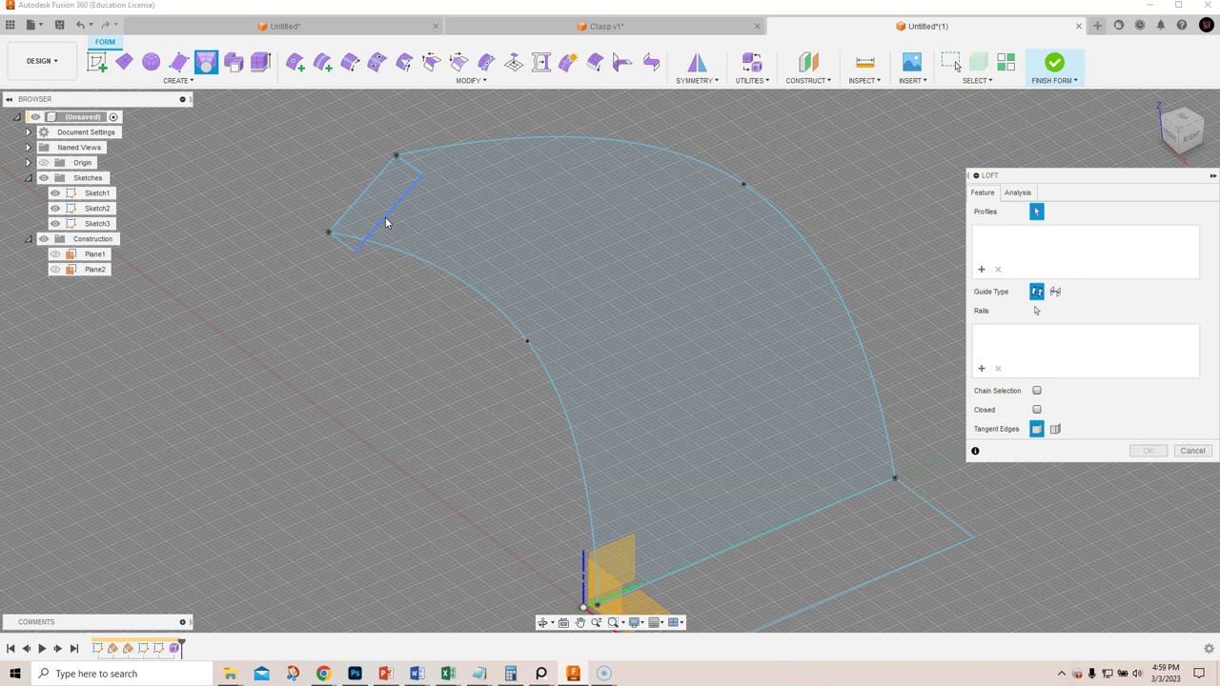
pyautogui.click(386, 222)
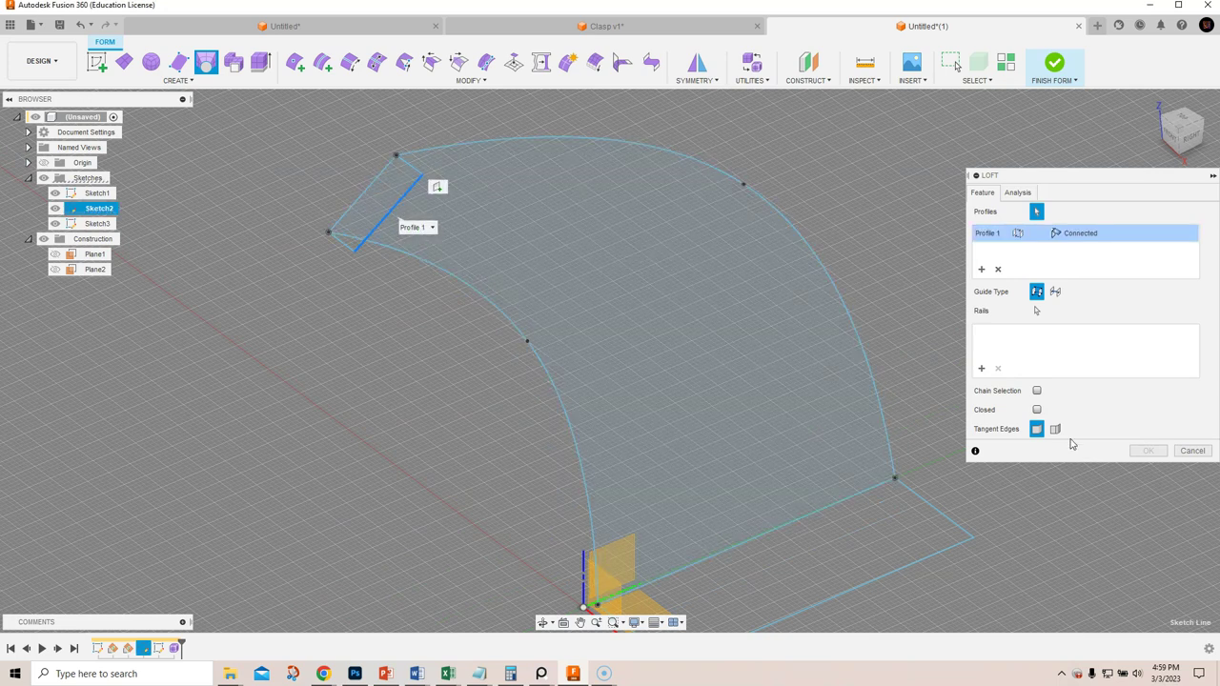
pyautogui.click(1036, 392)
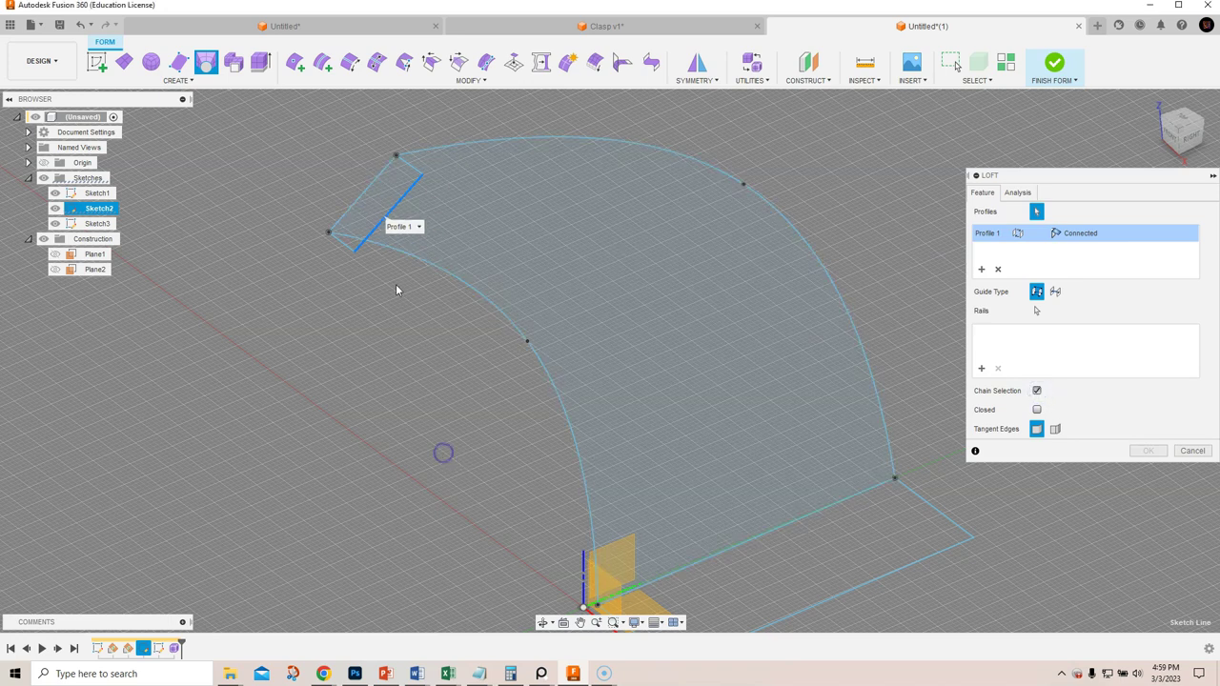
pyautogui.click(998, 269)
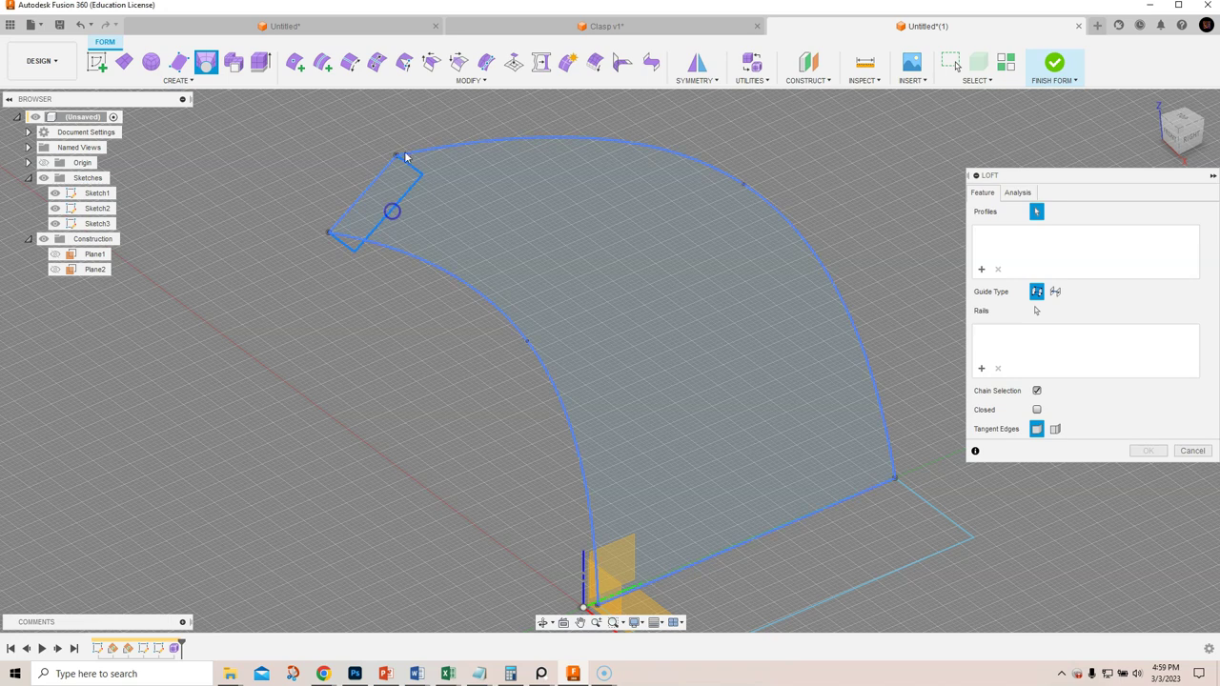
pyautogui.click(391, 211)
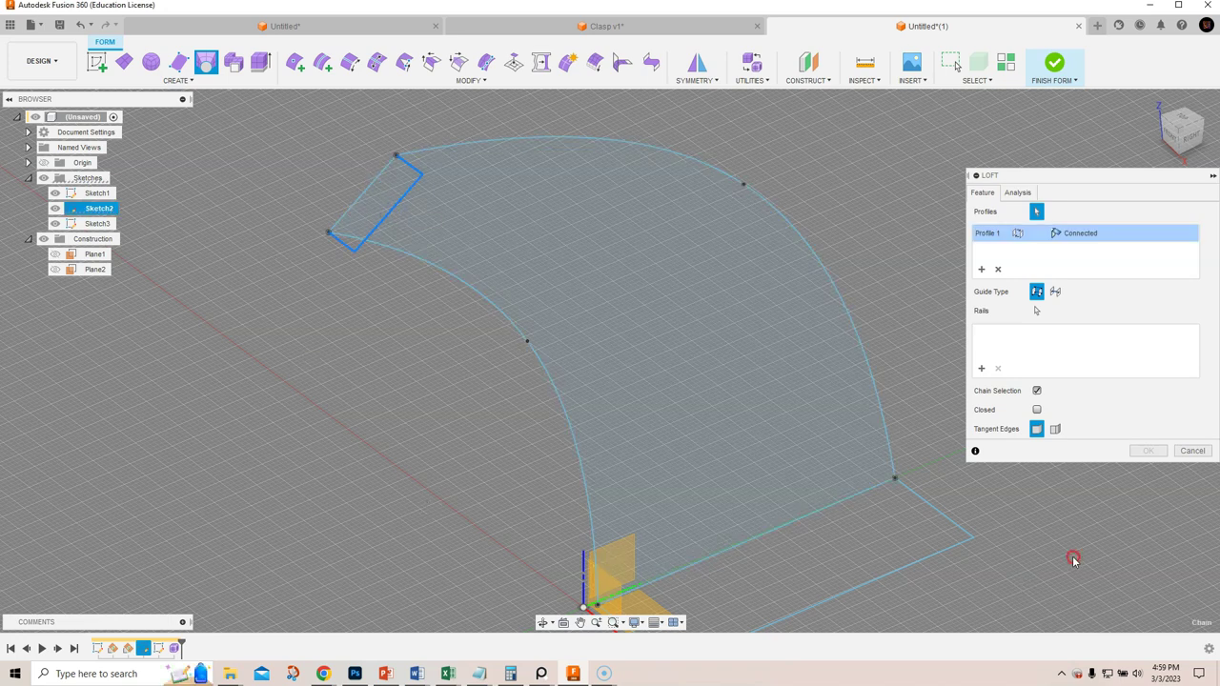
pyautogui.moveTo(1075, 557); pyautogui.dragTo(983, 430, button='middle')
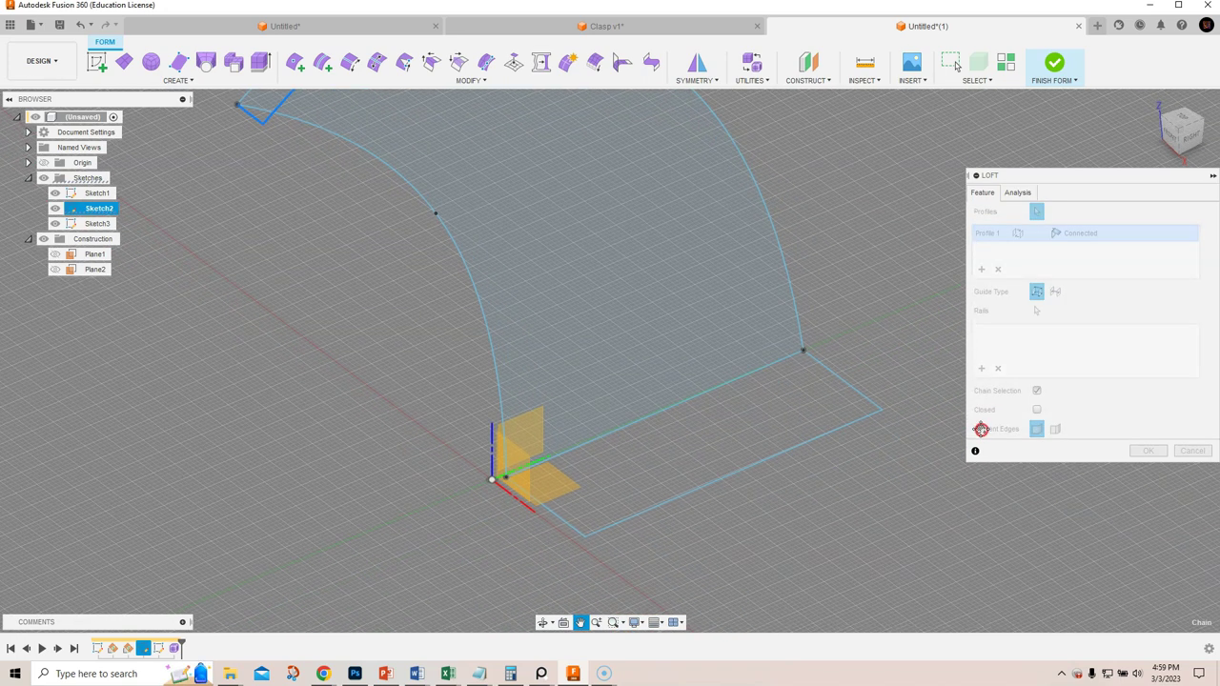
pyautogui.click(794, 448)
pyautogui.keyDown('shift'); pyautogui.moveTo(200, 437); pyautogui.dragTo(273, 435, button='middle'); pyautogui.keyUp('shift')
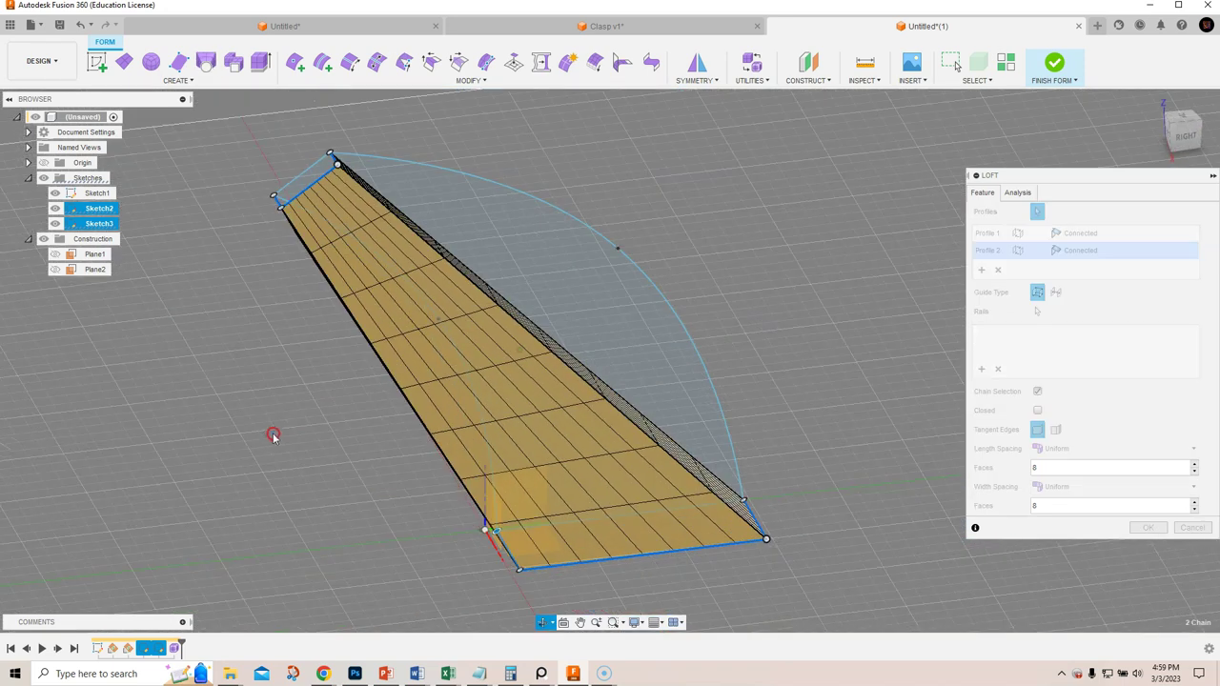
pyautogui.click(982, 370)
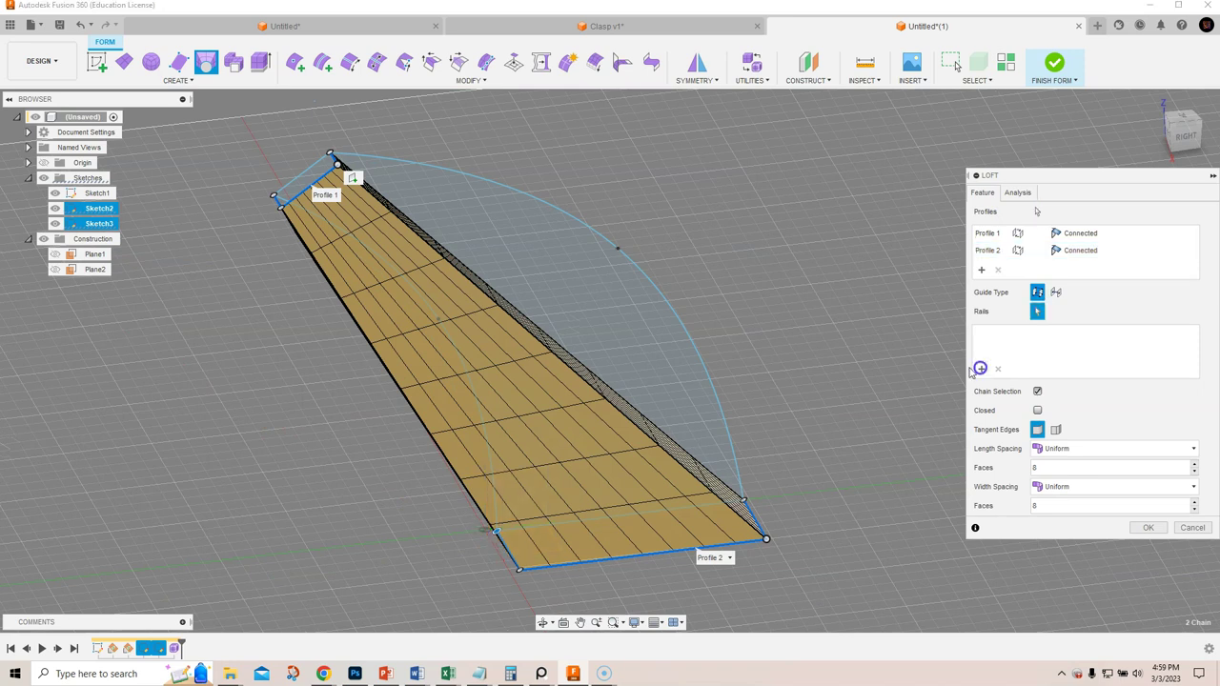
pyautogui.click(701, 358)
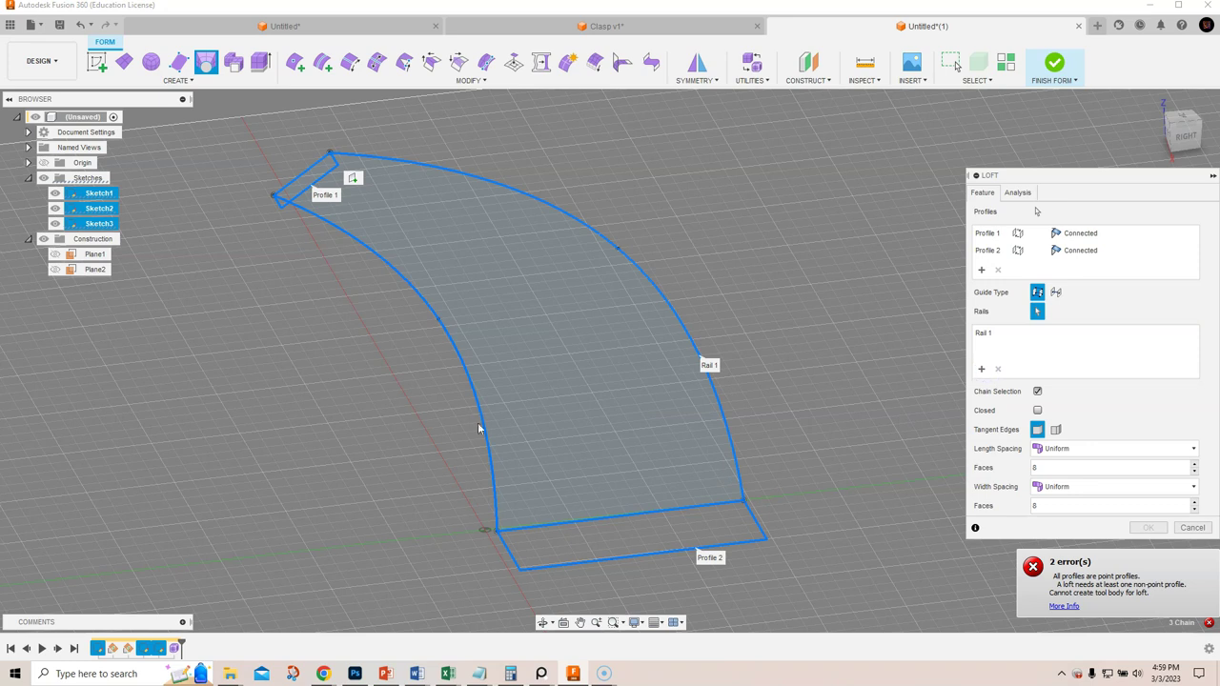
pyautogui.moveTo(895, 593); pyautogui.dragTo(830, 539, button='middle')
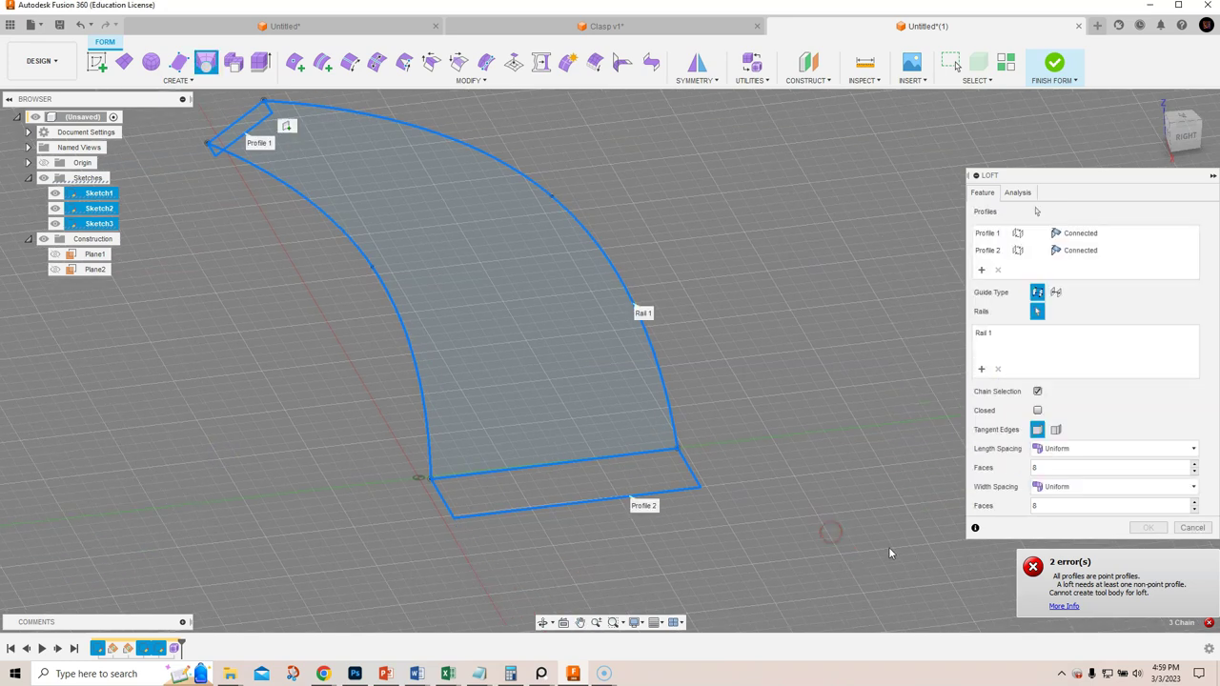
pyautogui.keyDown('shift'); pyautogui.moveTo(743, 553); pyautogui.dragTo(779, 553, button='middle'); pyautogui.keyUp('shift')
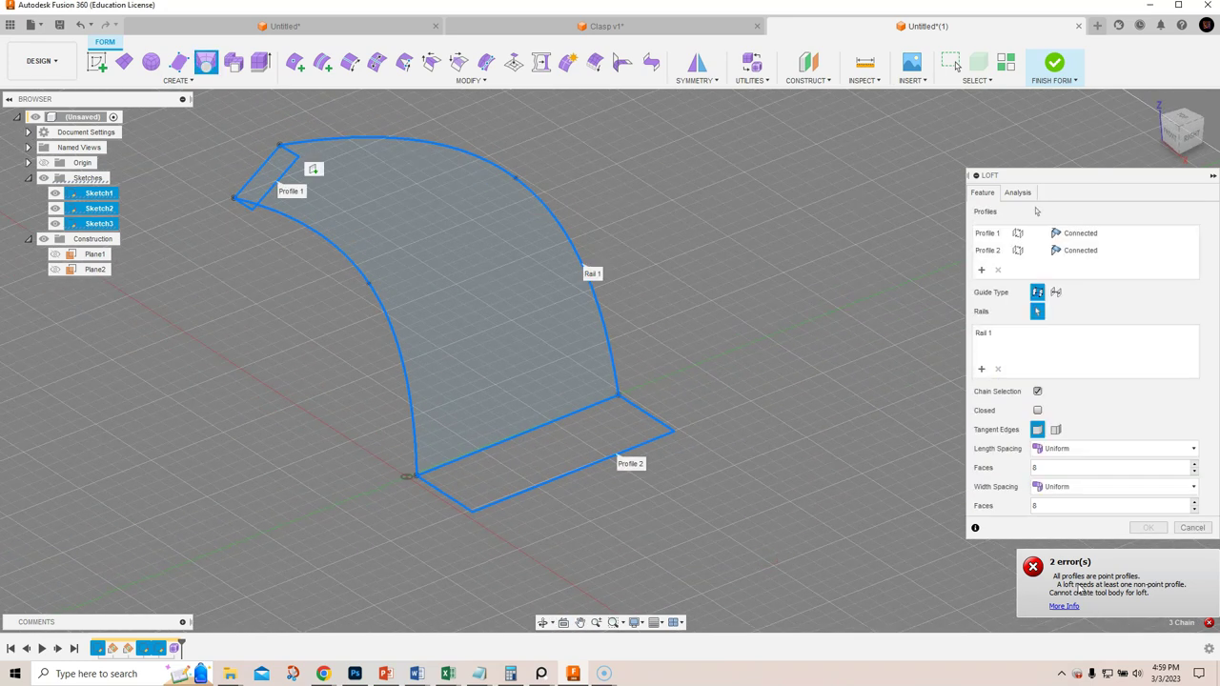
pyautogui.click(1182, 529)
# Start a form loft without chain selection and add the inner and outer splines of the side profile as its two rails.
pyautogui.moveTo(664, 474); pyautogui.dragTo(727, 488, button='middle')
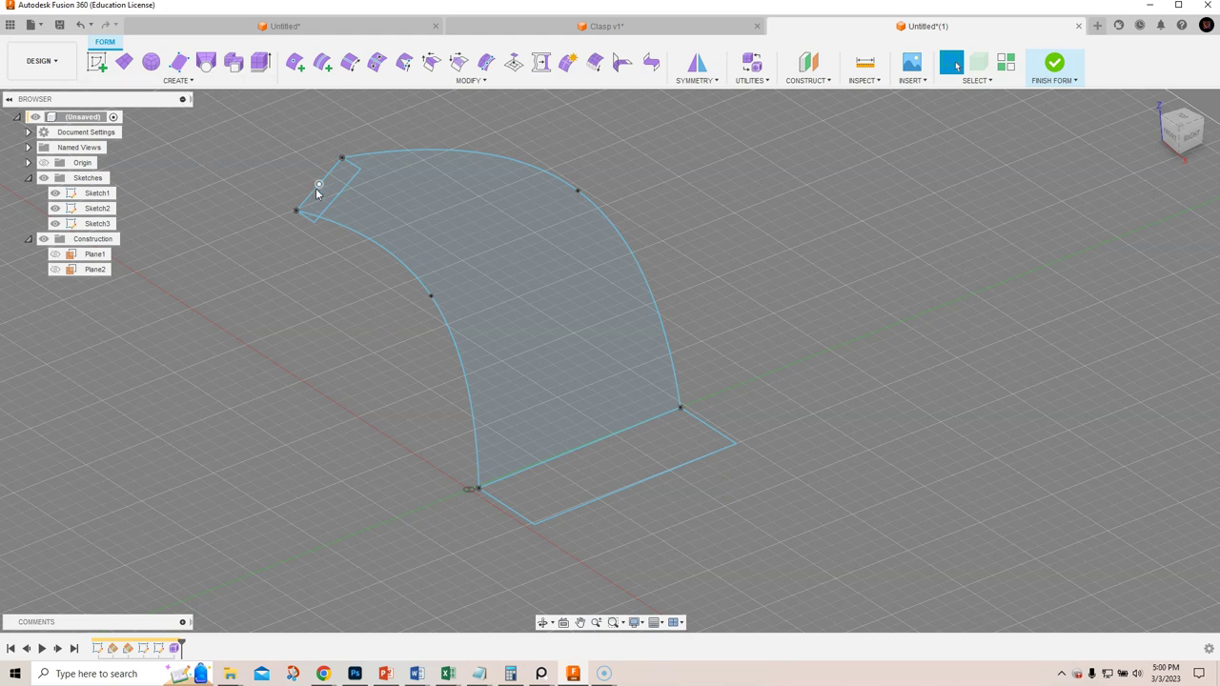
pyautogui.click(205, 64)
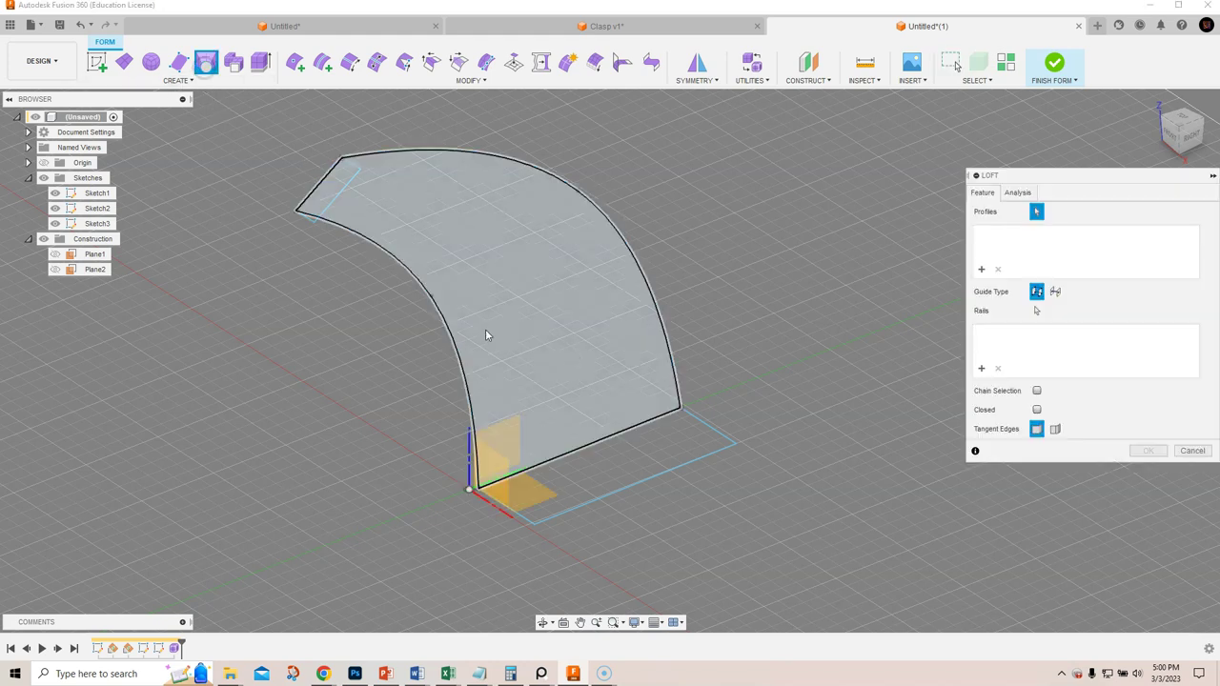
pyautogui.click(988, 367)
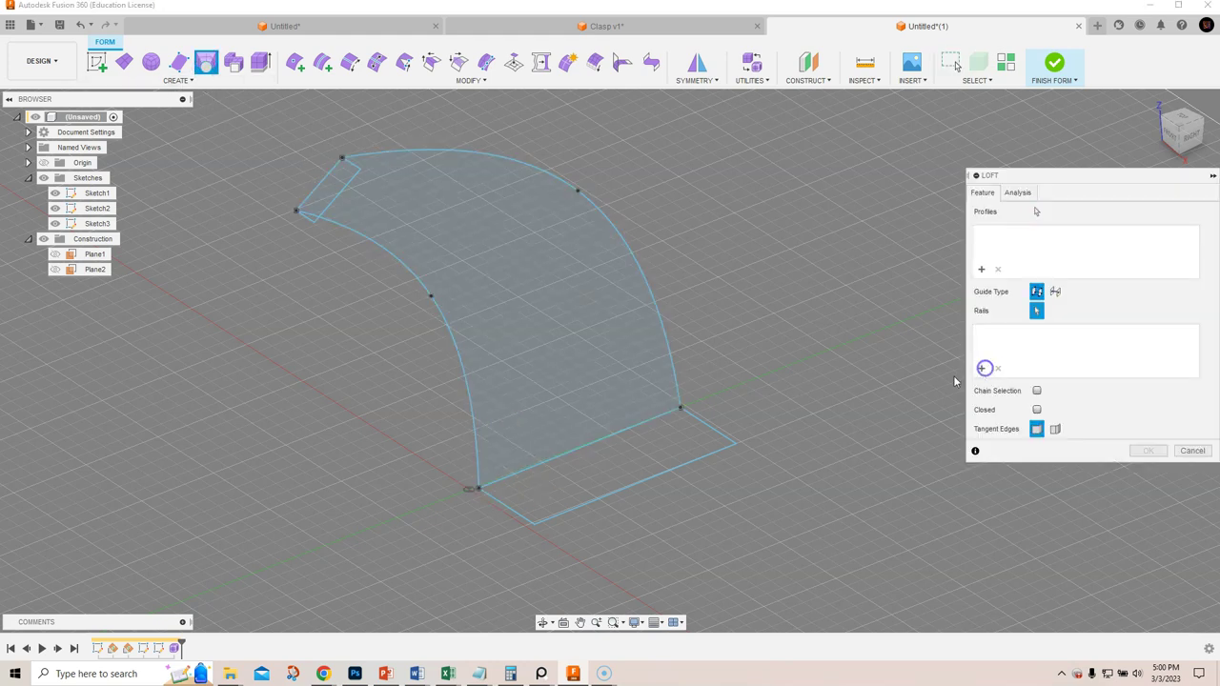
pyautogui.click(464, 356)
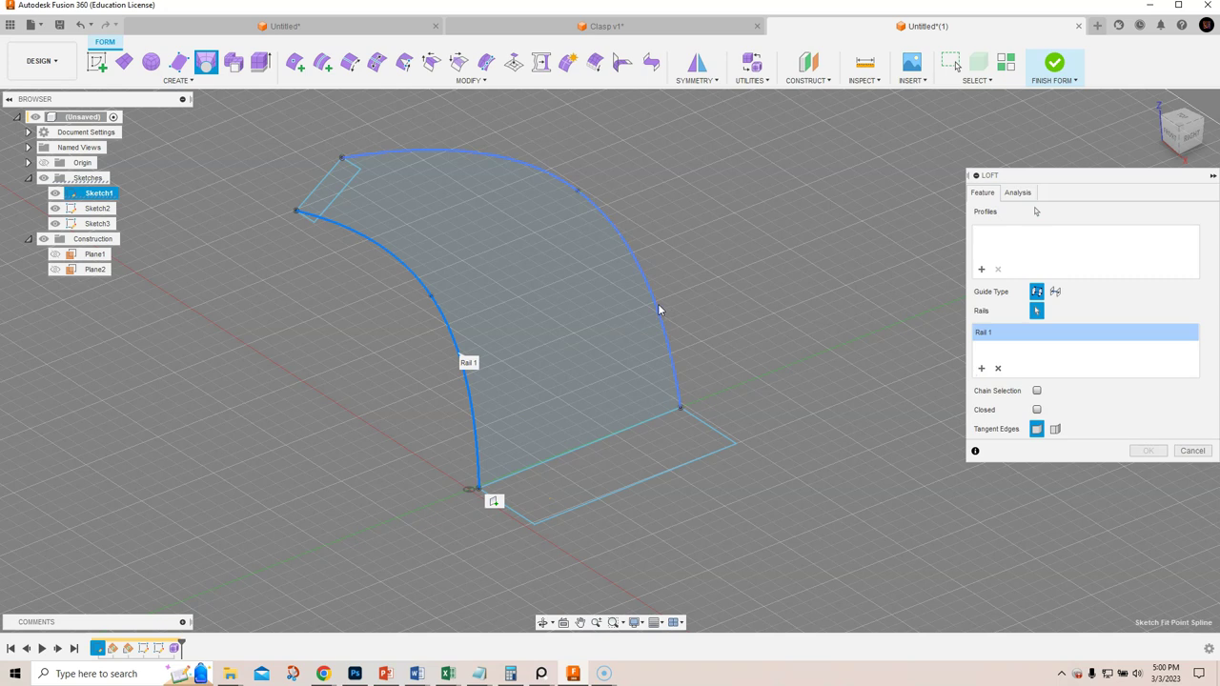
pyautogui.click(662, 324)
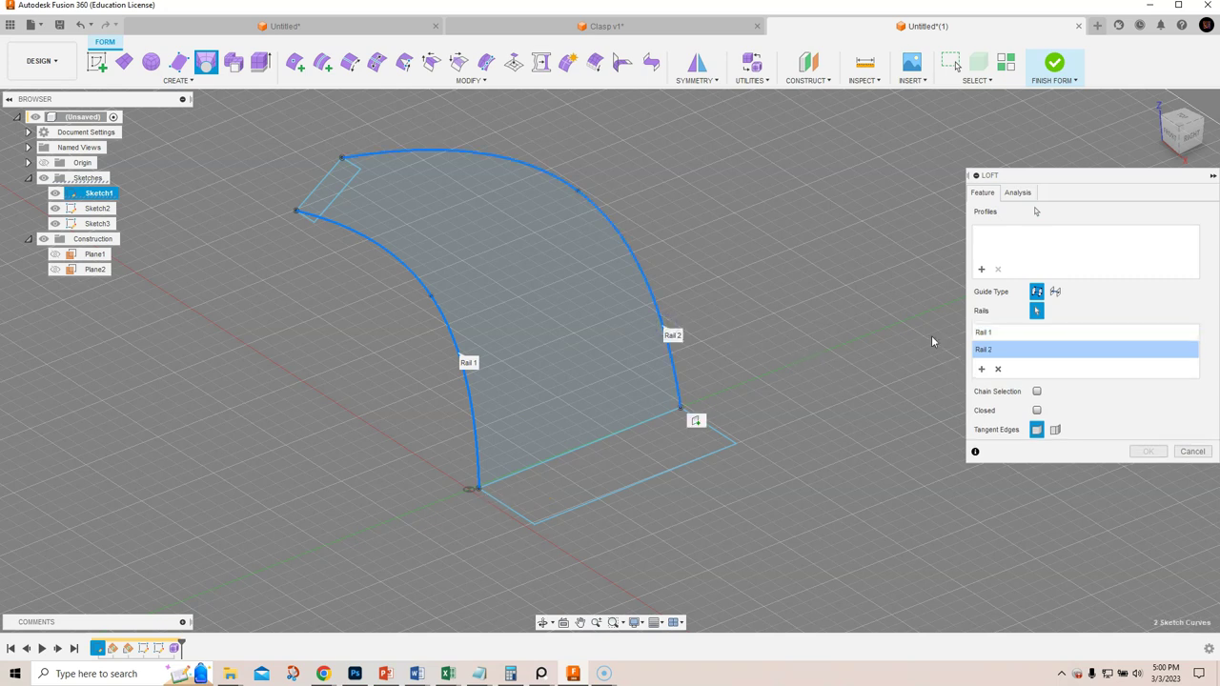
# Add the three lines of the base open rectangle as the first loft profile and those of the small upper one as the second.
pyautogui.click(983, 270)
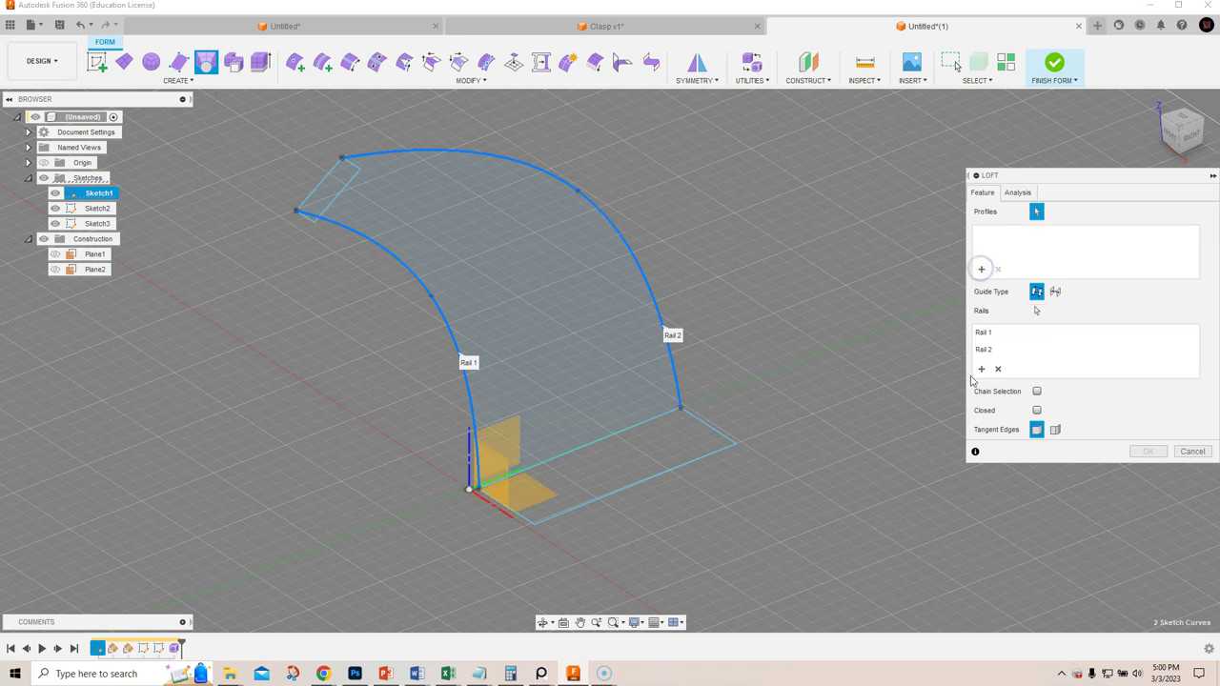
pyautogui.click(706, 453)
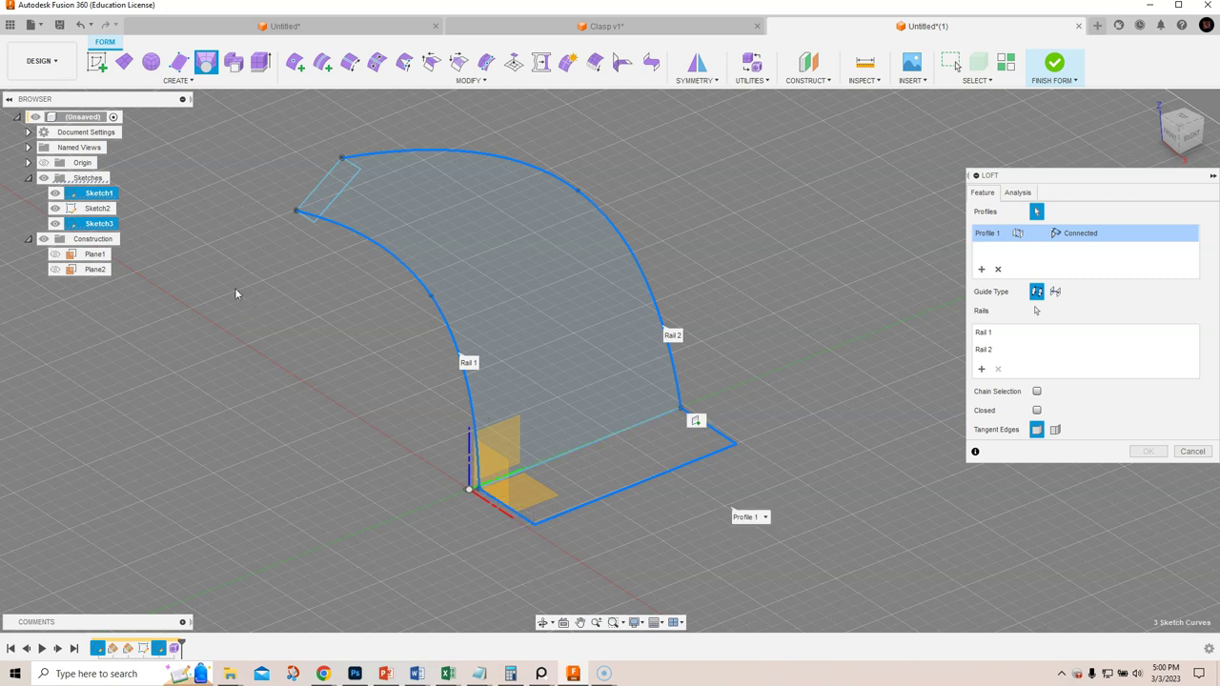
pyautogui.scroll(3, 200, 240)
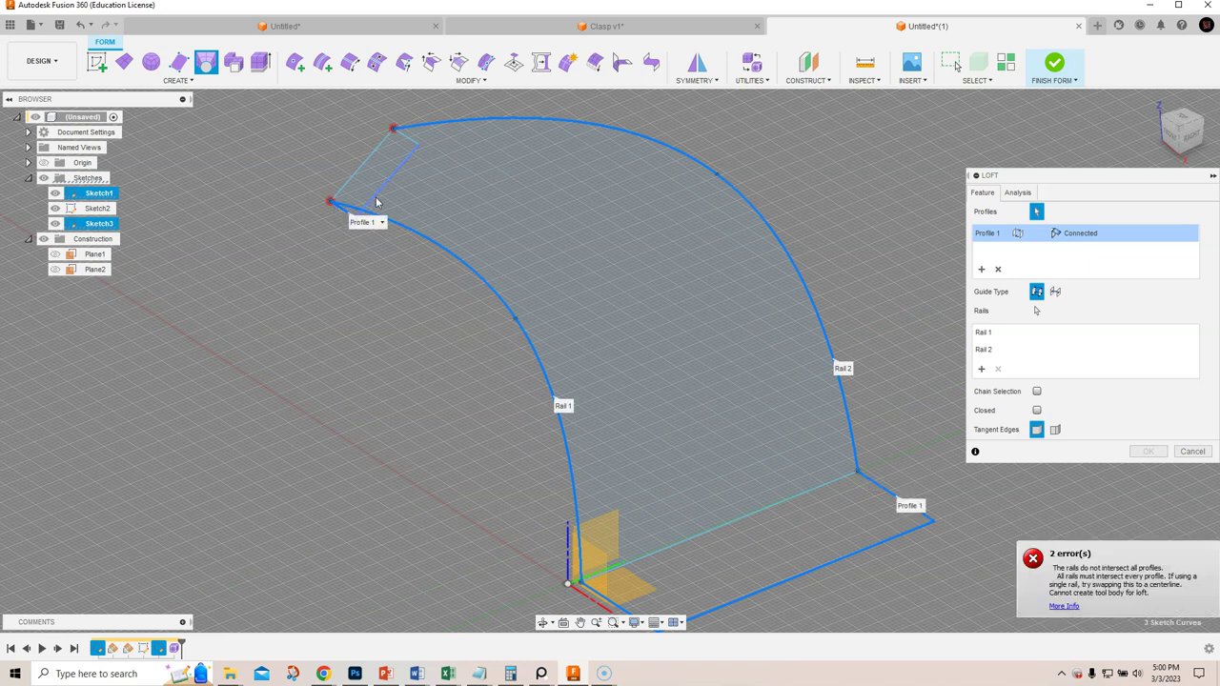
pyautogui.click(399, 167)
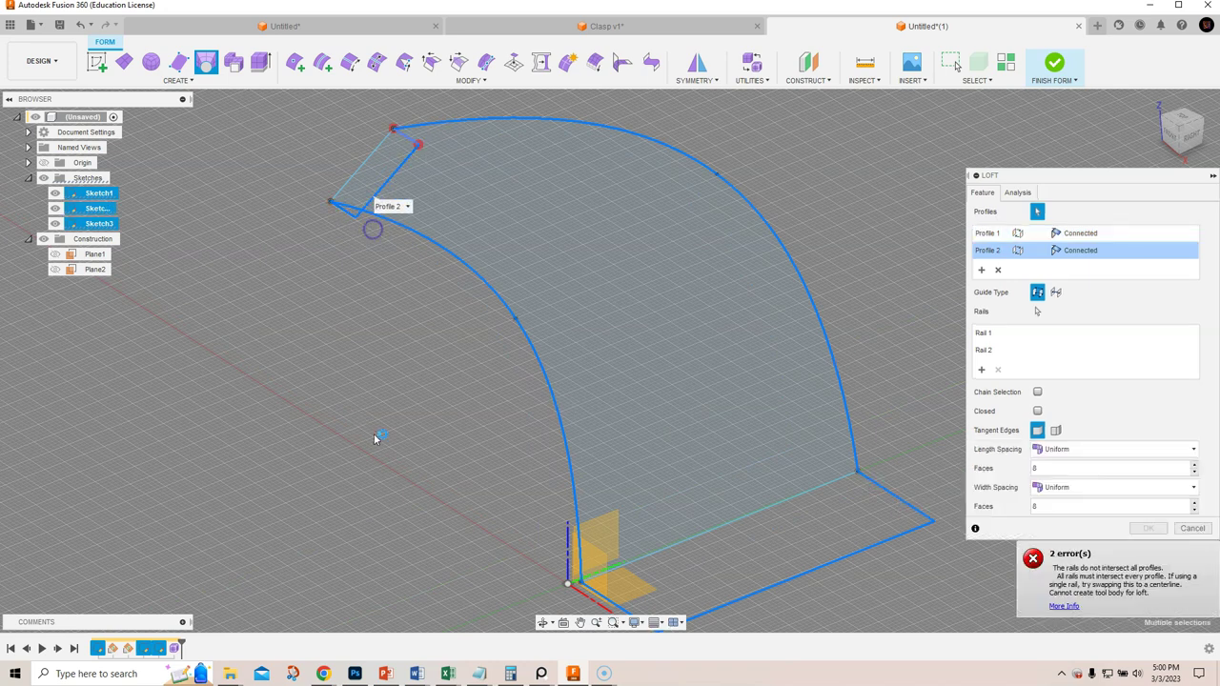
pyautogui.scroll(-2, 374, 434)
pyautogui.moveTo(375, 435); pyautogui.dragTo(350, 354, button='middle')
pyautogui.keyDown('shift'); pyautogui.moveTo(335, 430); pyautogui.dragTo(362, 404, button='middle'); pyautogui.keyUp('shift')
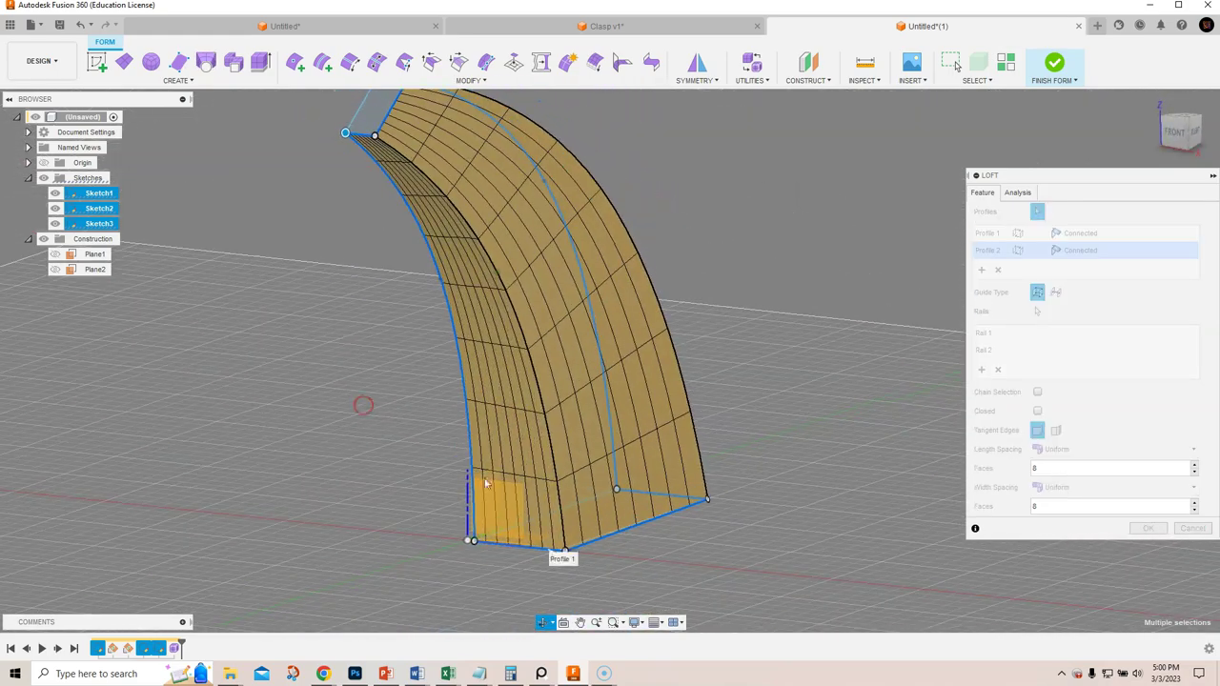
# Set the loft's length faces to 4 and width faces to 3, and create the form.
pyautogui.keyDown('shift'); pyautogui.moveTo(703, 354); pyautogui.dragTo(673, 379, button='middle'); pyautogui.keyUp('shift')
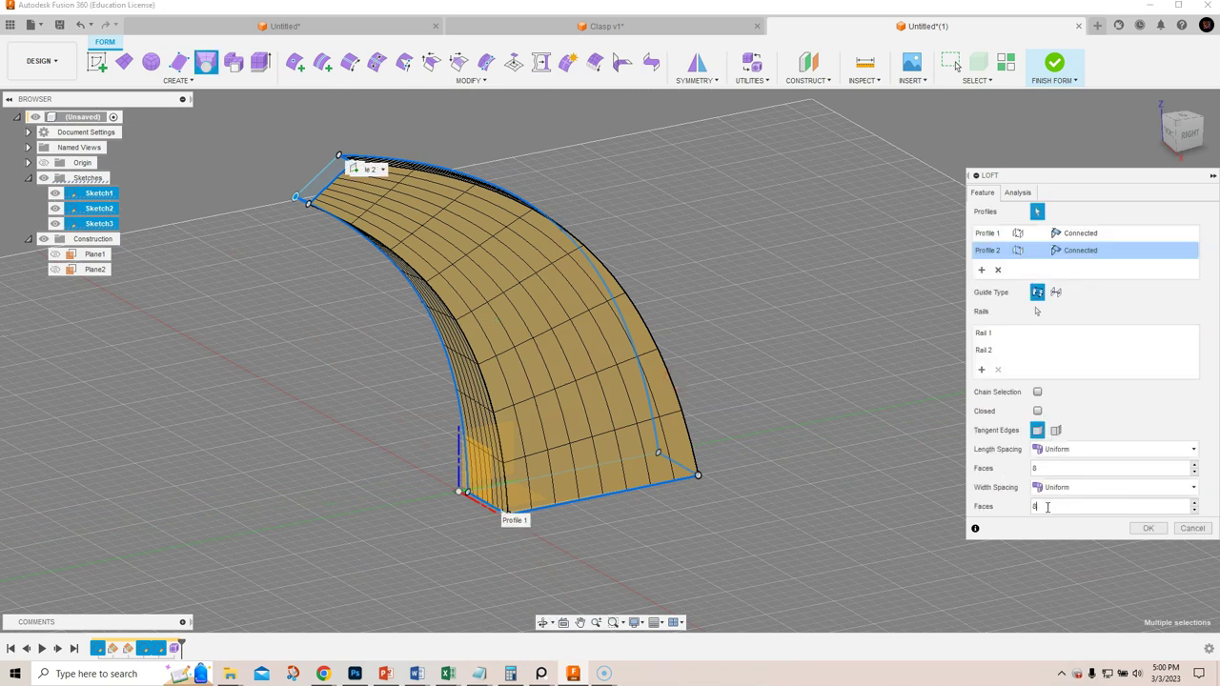
pyautogui.write('3')
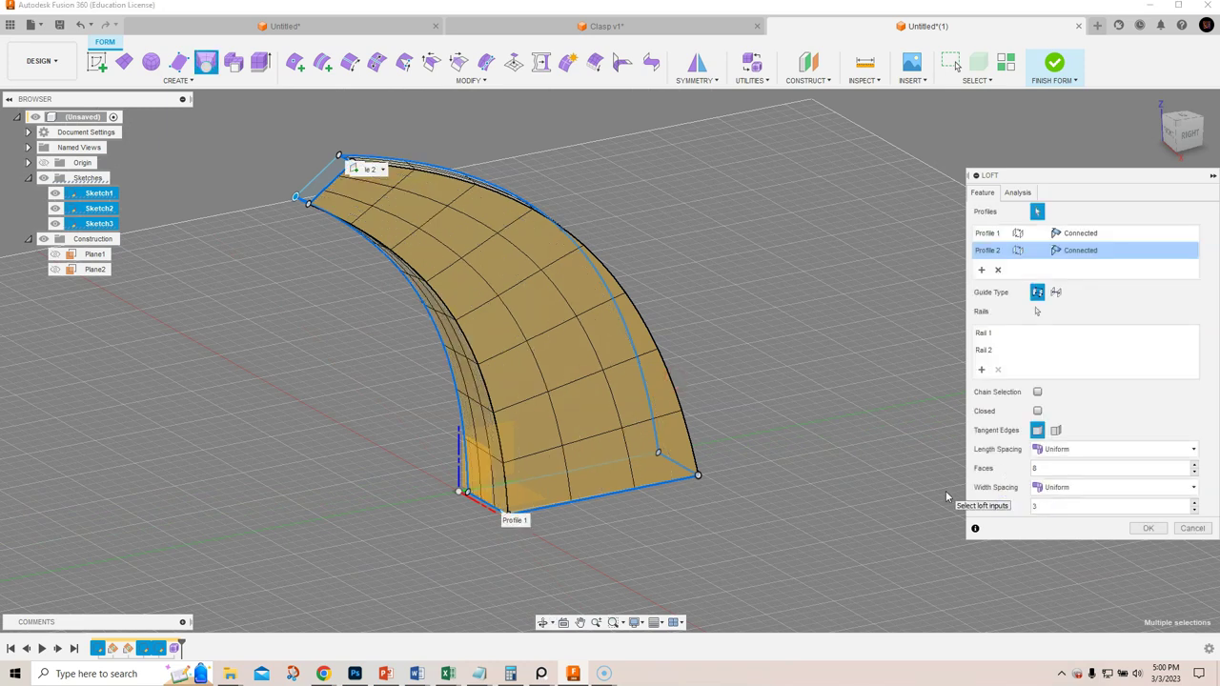
pyautogui.keyDown('shift'); pyautogui.moveTo(622, 548); pyautogui.dragTo(646, 525, button='middle'); pyautogui.keyUp('shift')
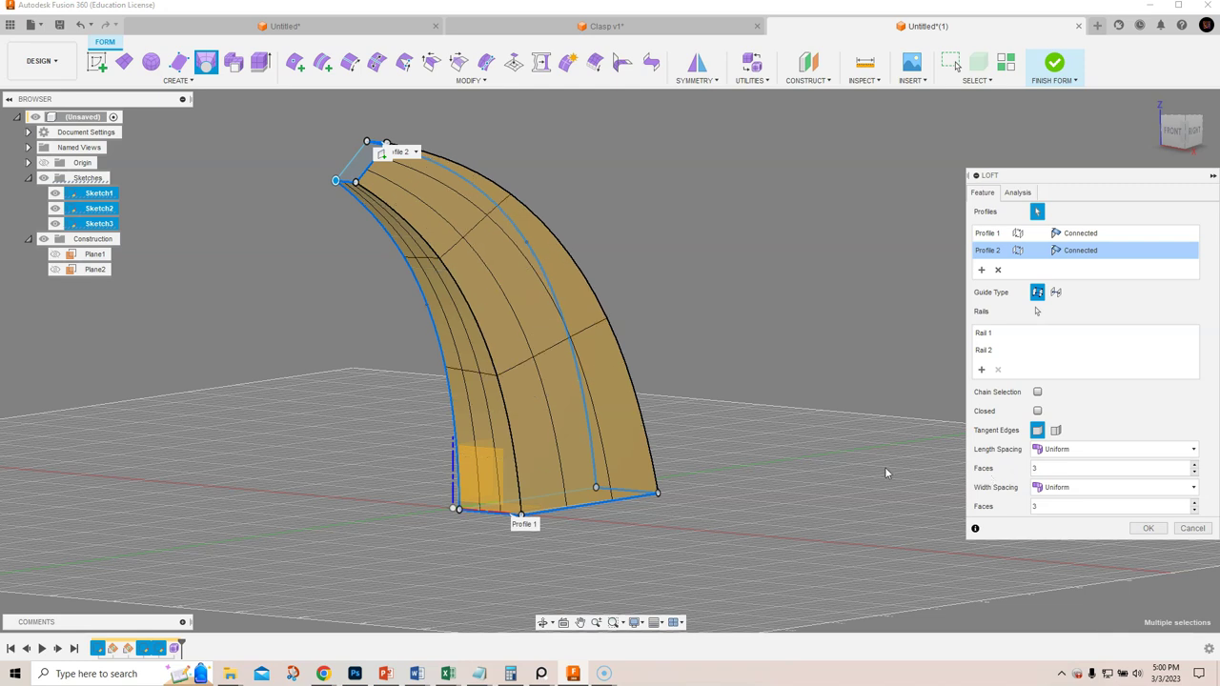
pyautogui.write('4')
pyautogui.keyDown('shift'); pyautogui.moveTo(666, 442); pyautogui.dragTo(624, 440, button='middle'); pyautogui.keyUp('shift')
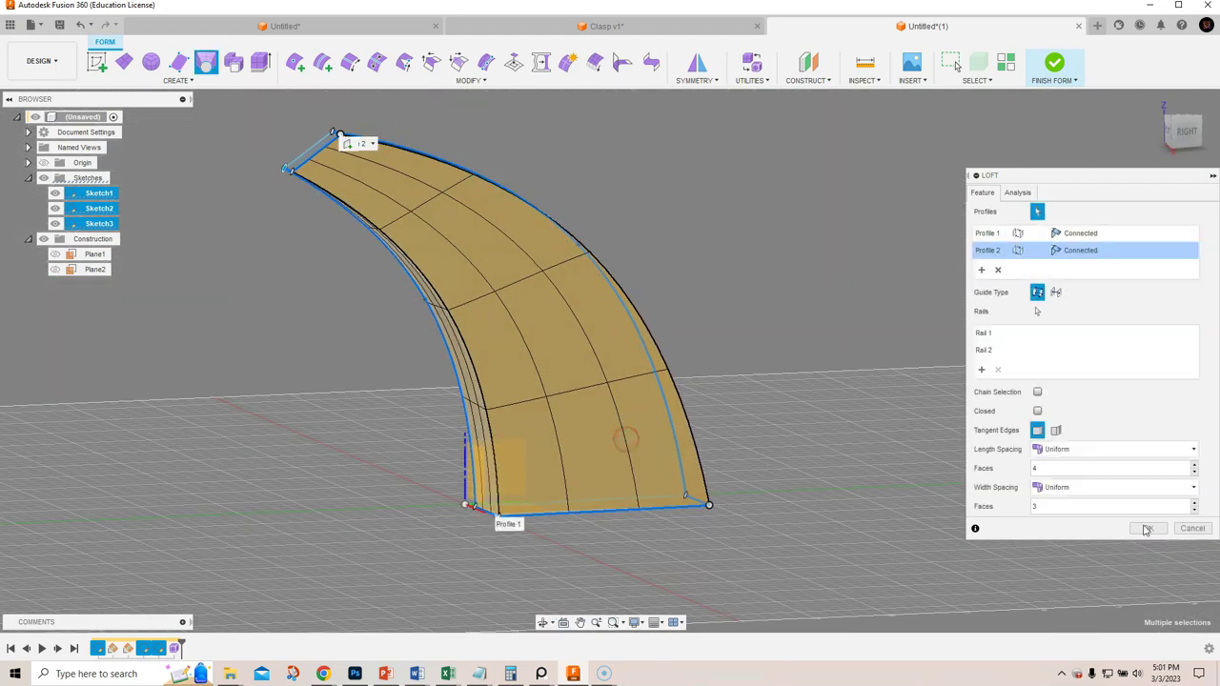
pyautogui.click(1149, 528)
# Start a new sketch on the vertical origin plane facing the right view and make the bodies visible.
pyautogui.moveTo(773, 483)
pyautogui.keyDown('shift'); pyautogui.mouseDown(button='middle')
pyautogui.moveTo(780, 452)
pyautogui.moveTo(742, 446)
pyautogui.moveTo(758, 460)
pyautogui.moveTo(776, 392)
pyautogui.mouseUp(button='middle'); pyautogui.keyUp('shift')
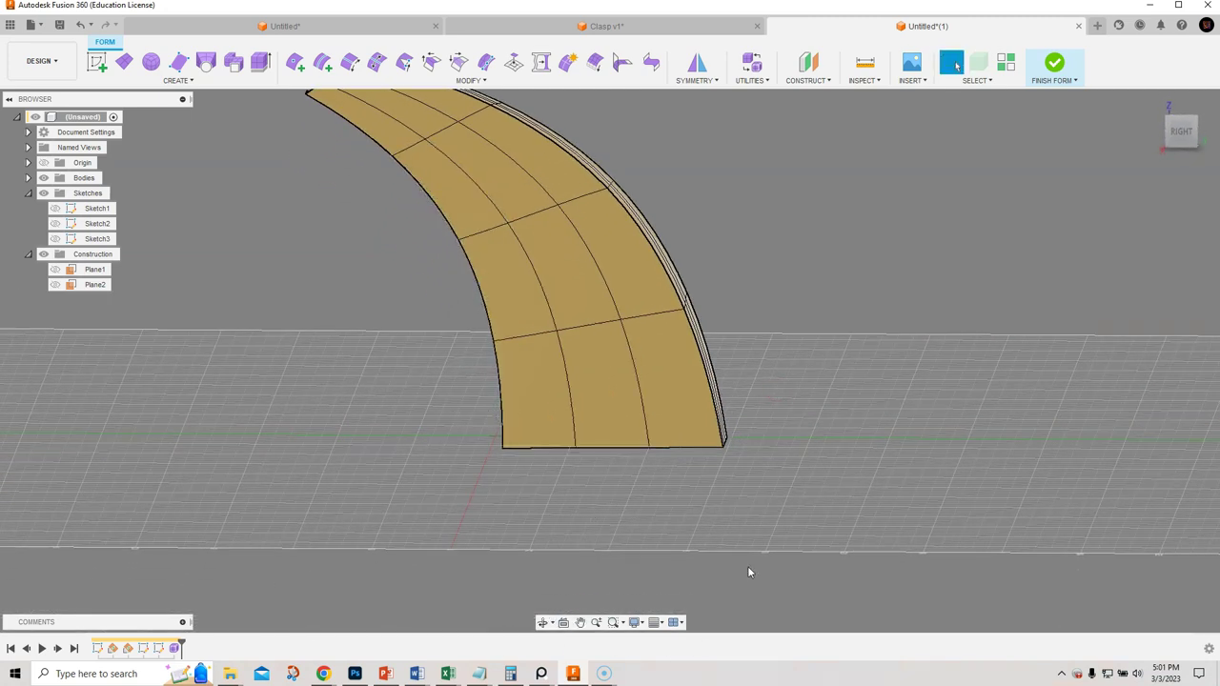
pyautogui.click(96, 62)
pyautogui.click(505, 412)
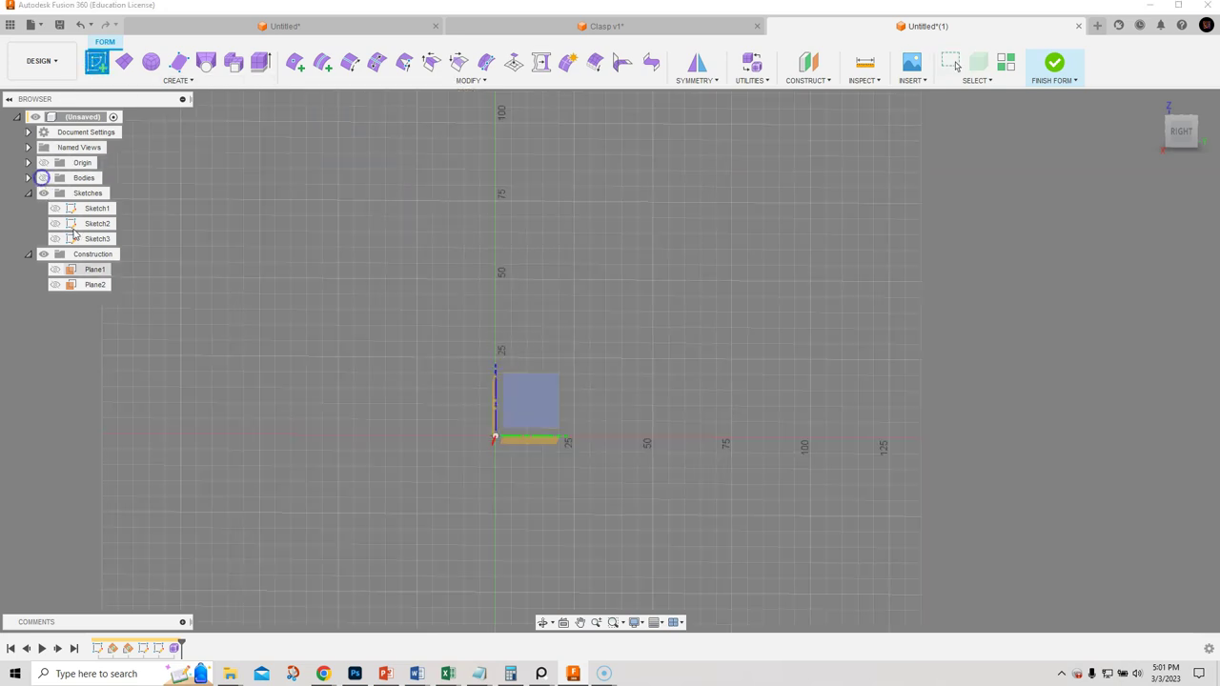
pyautogui.click(552, 410)
pyautogui.click(27, 178)
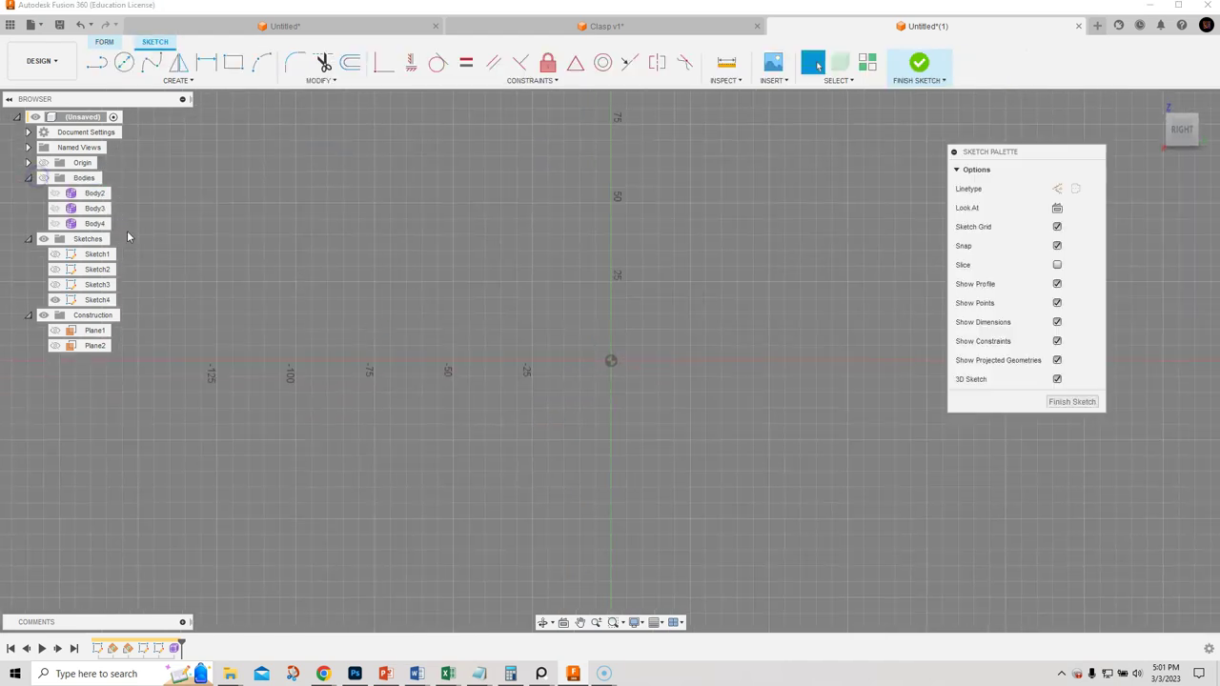
pyautogui.click(42, 178)
pyautogui.moveTo(837, 408); pyautogui.dragTo(624, 474, button='middle')
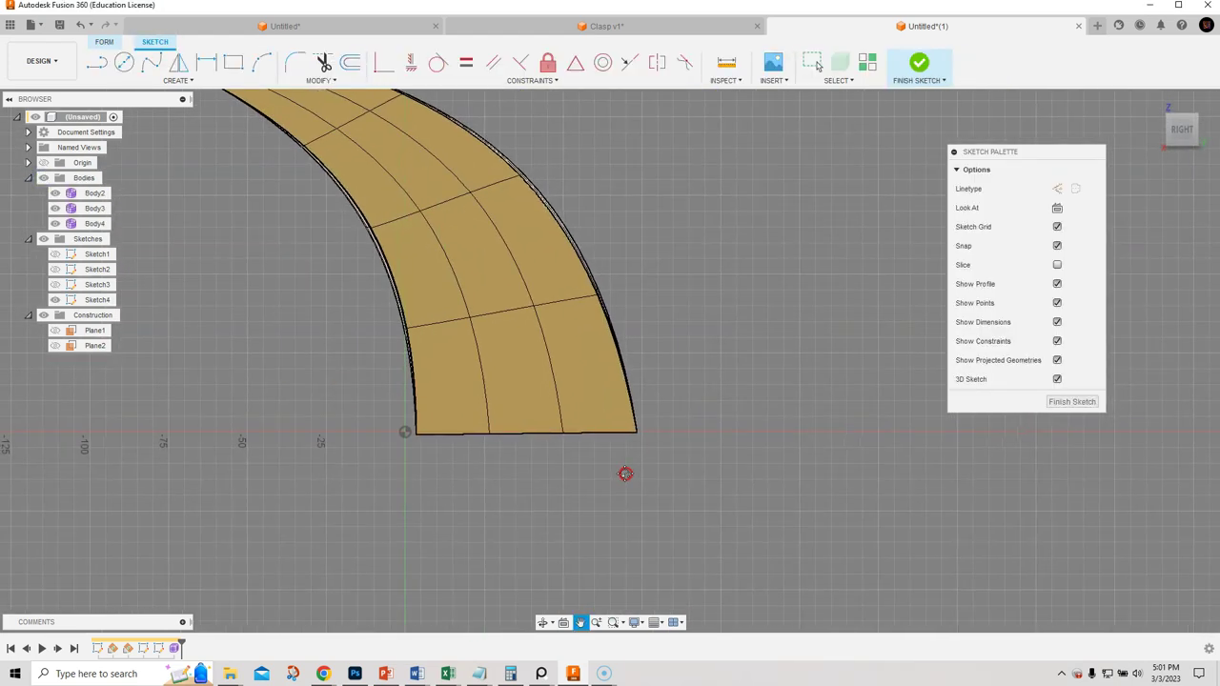
# Draw a center diameter circle about 89 mm across, centered just below the middle of the form's base edge and overlapping its lower end.
pyautogui.click(116, 65)
pyautogui.click(452, 385)
pyautogui.click(523, 463)
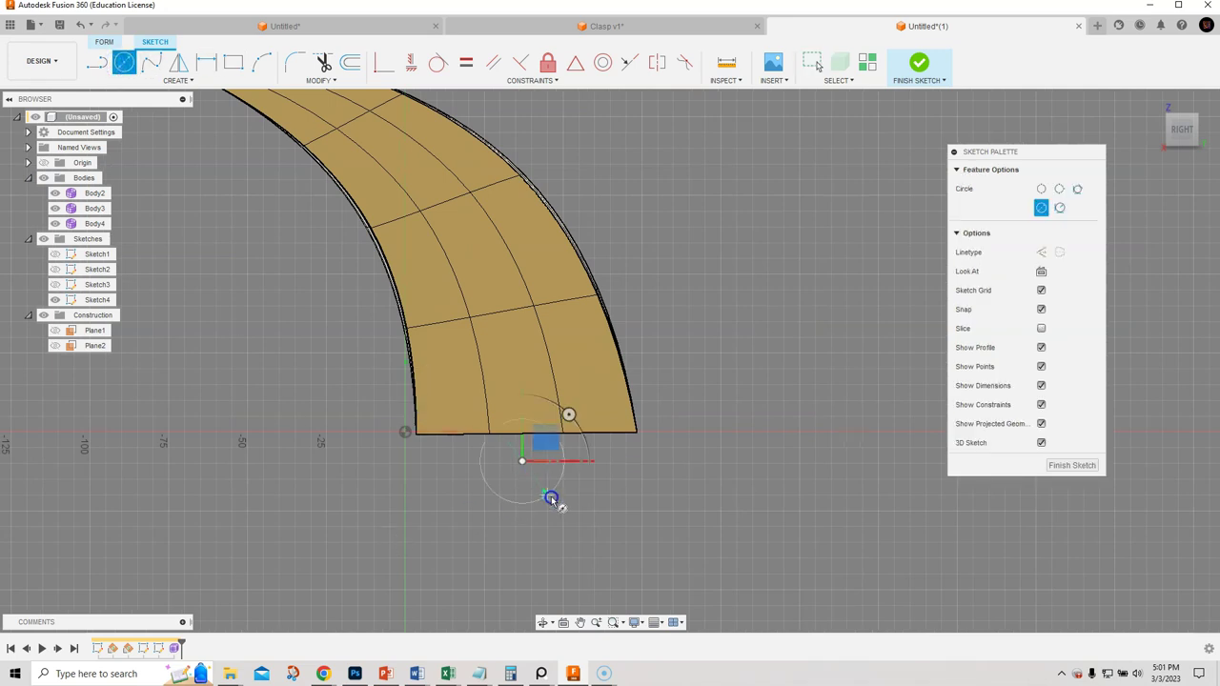
pyautogui.click(616, 569)
pyautogui.moveTo(621, 566); pyautogui.dragTo(621, 509, button='middle')
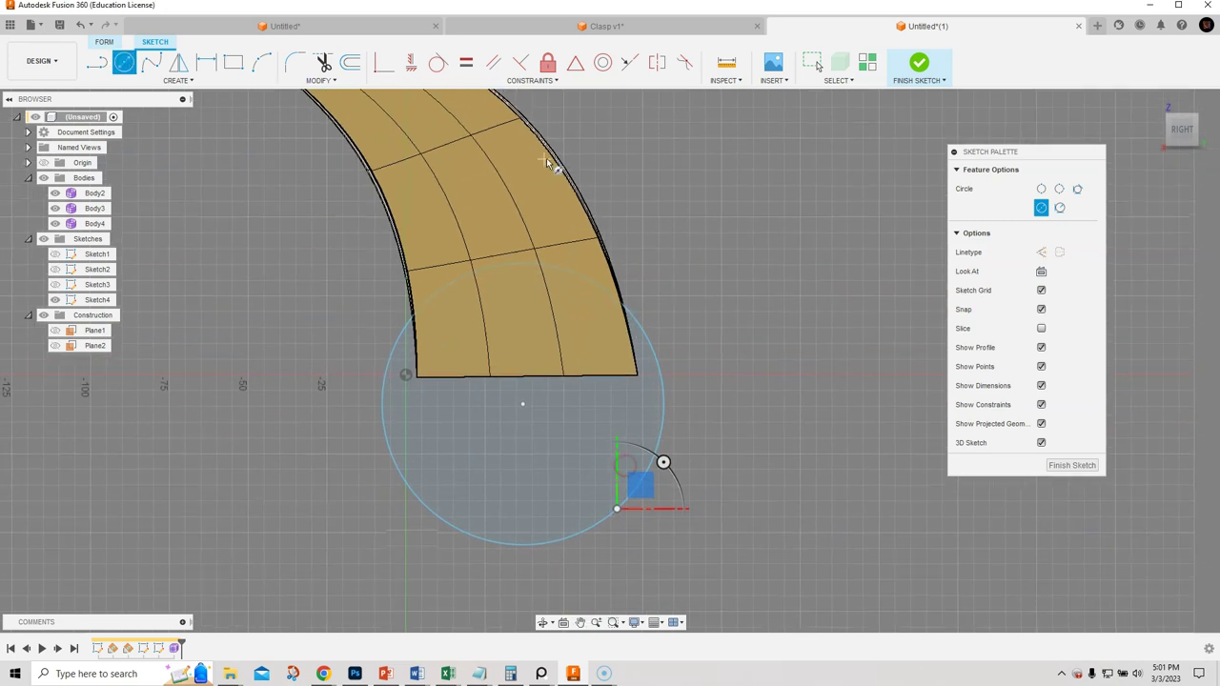
pyautogui.rightClick(524, 470)
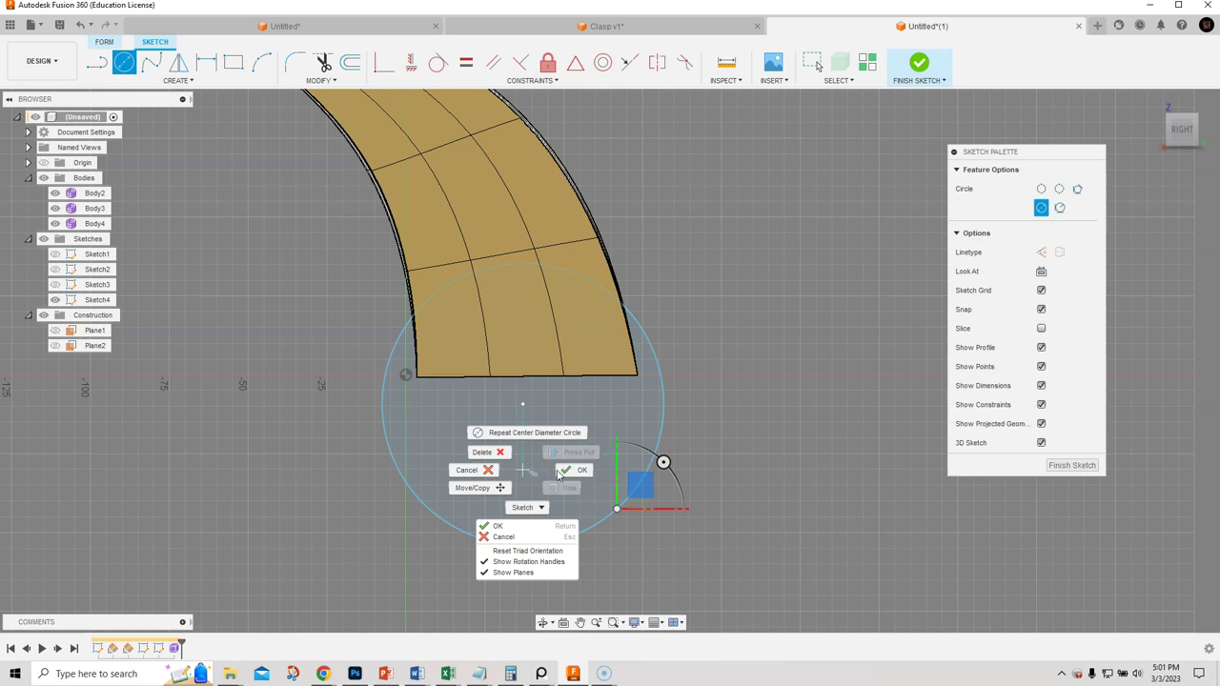
# Move the circle about 12.3 mm down (negative Y) so it overlaps less of the form's base, and finish the sketch.
pyautogui.click(479, 487)
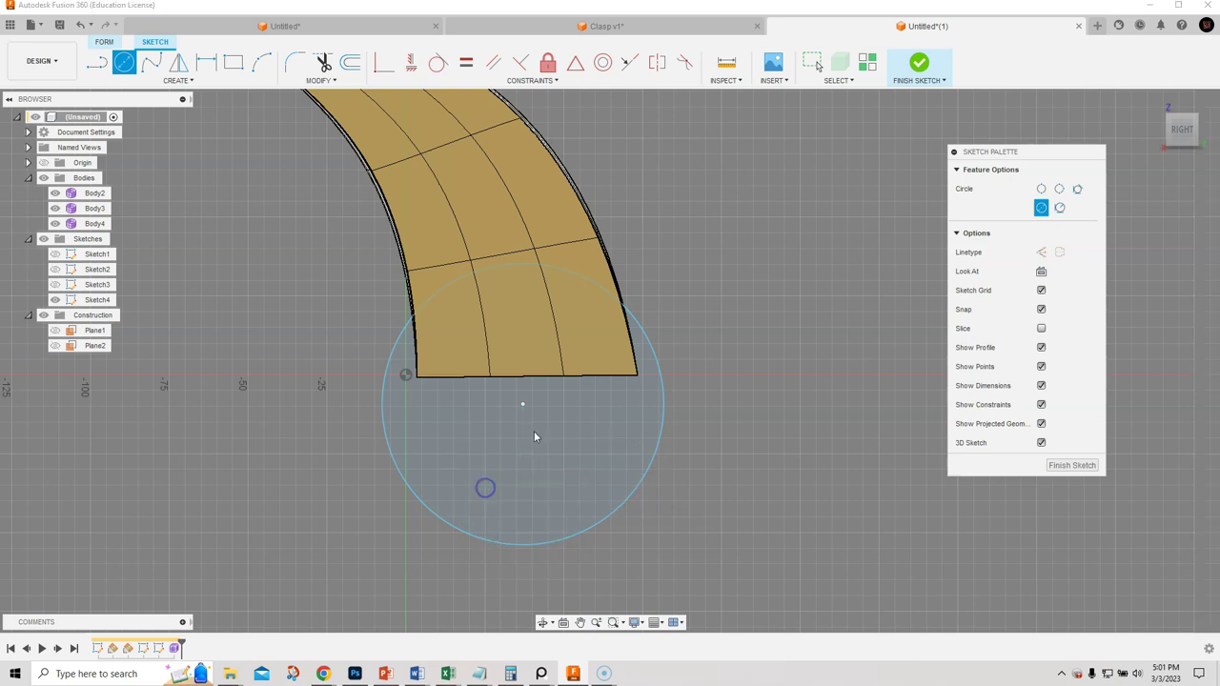
pyautogui.click(660, 377)
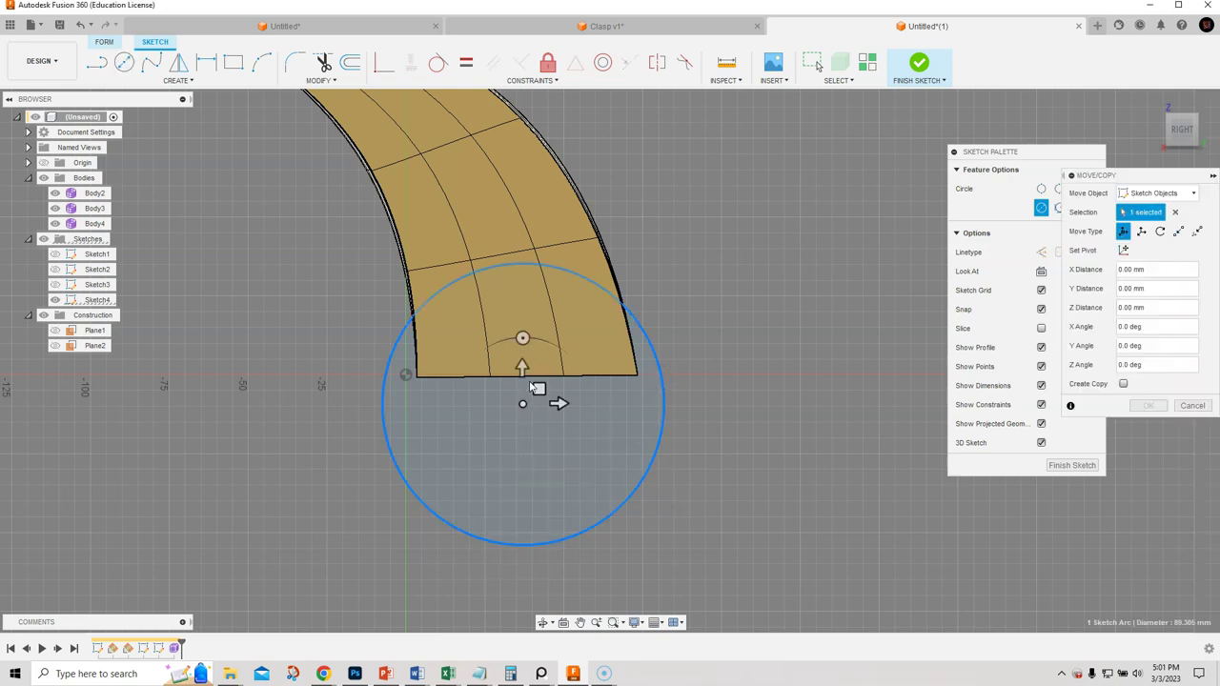
pyautogui.moveTo(521, 369); pyautogui.dragTo(528, 408)
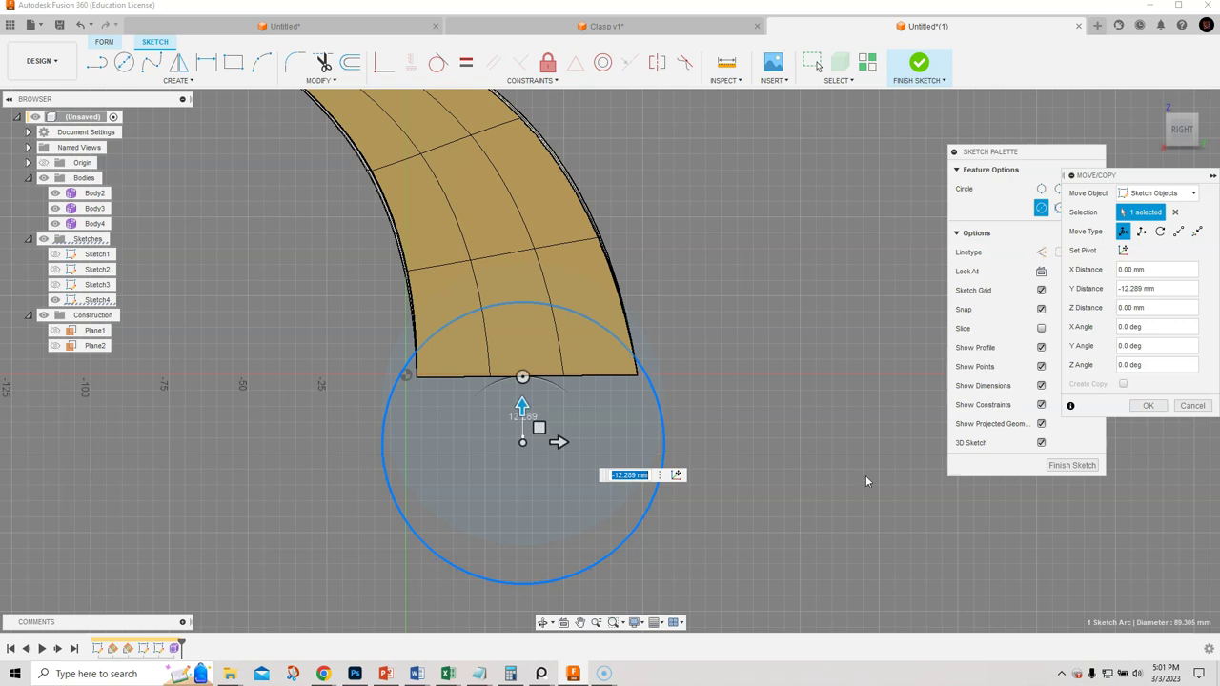
pyautogui.click(1147, 406)
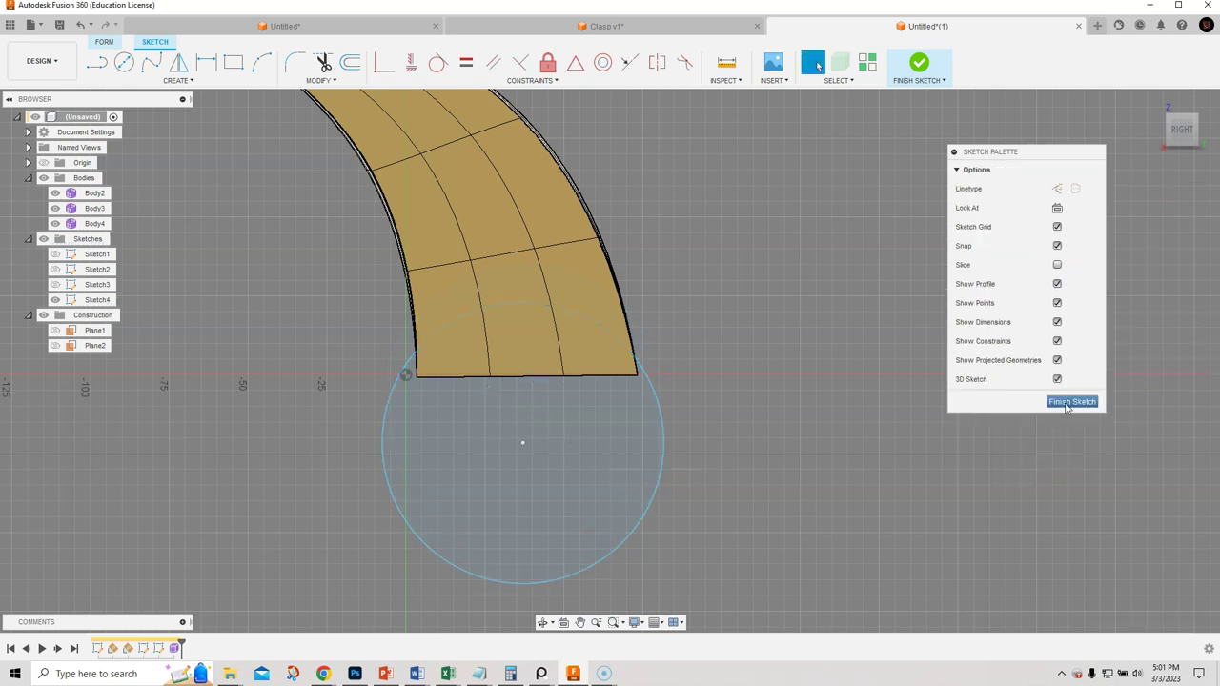
pyautogui.click(1065, 405)
# Extrude the circle to one side by about 59.8 mm as an open cylinder at the form's base.
pyautogui.moveTo(683, 536); pyautogui.dragTo(594, 423, button='middle')
pyautogui.keyDown('shift'); pyautogui.moveTo(500, 441); pyautogui.dragTo(534, 455, button='middle'); pyautogui.keyUp('shift')
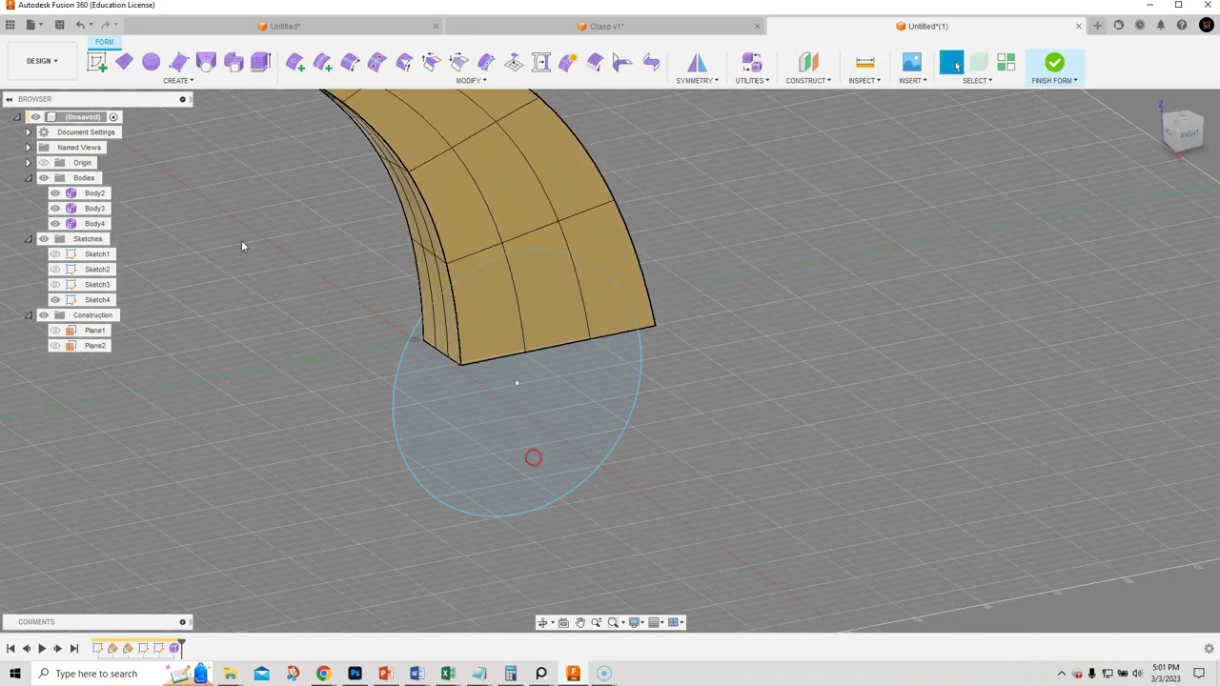
pyautogui.click(261, 63)
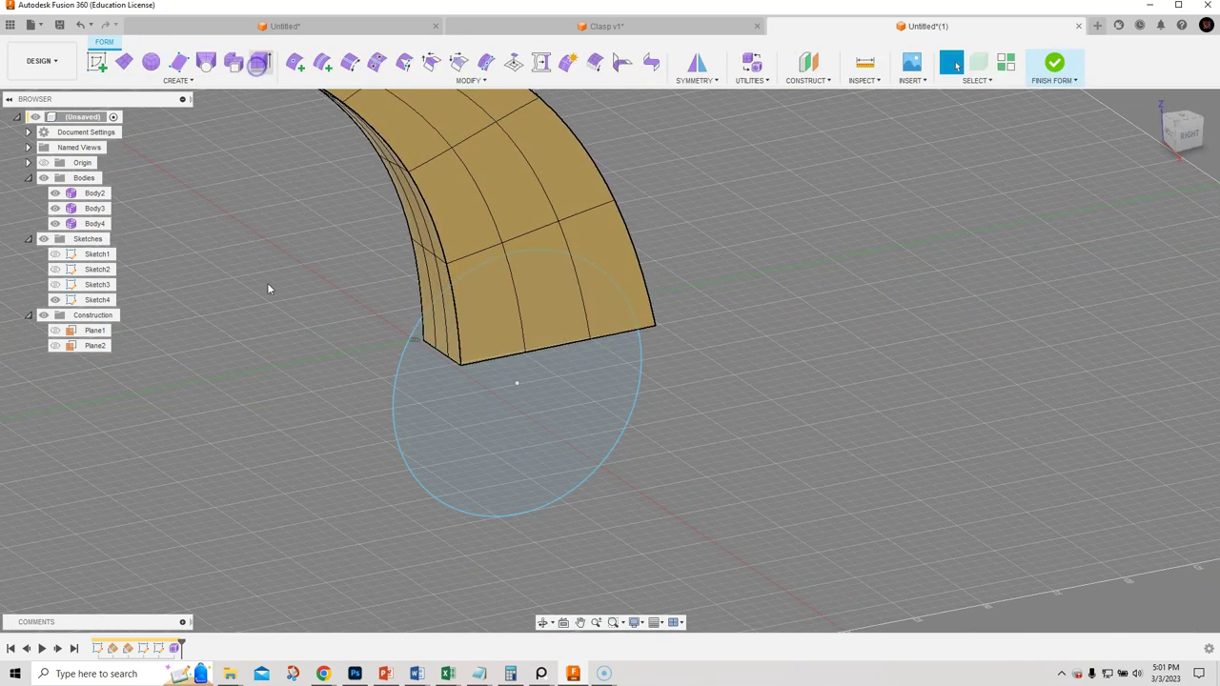
pyautogui.click(397, 394)
pyautogui.moveTo(530, 385); pyautogui.dragTo(621, 444)
pyautogui.moveTo(621, 445)
pyautogui.keyDown('shift'); pyautogui.mouseDown(button='middle')
pyautogui.moveTo(709, 423)
pyautogui.moveTo(779, 384)
pyautogui.moveTo(654, 478)
pyautogui.moveTo(638, 427)
pyautogui.mouseUp(button='middle'); pyautogui.keyUp('shift')
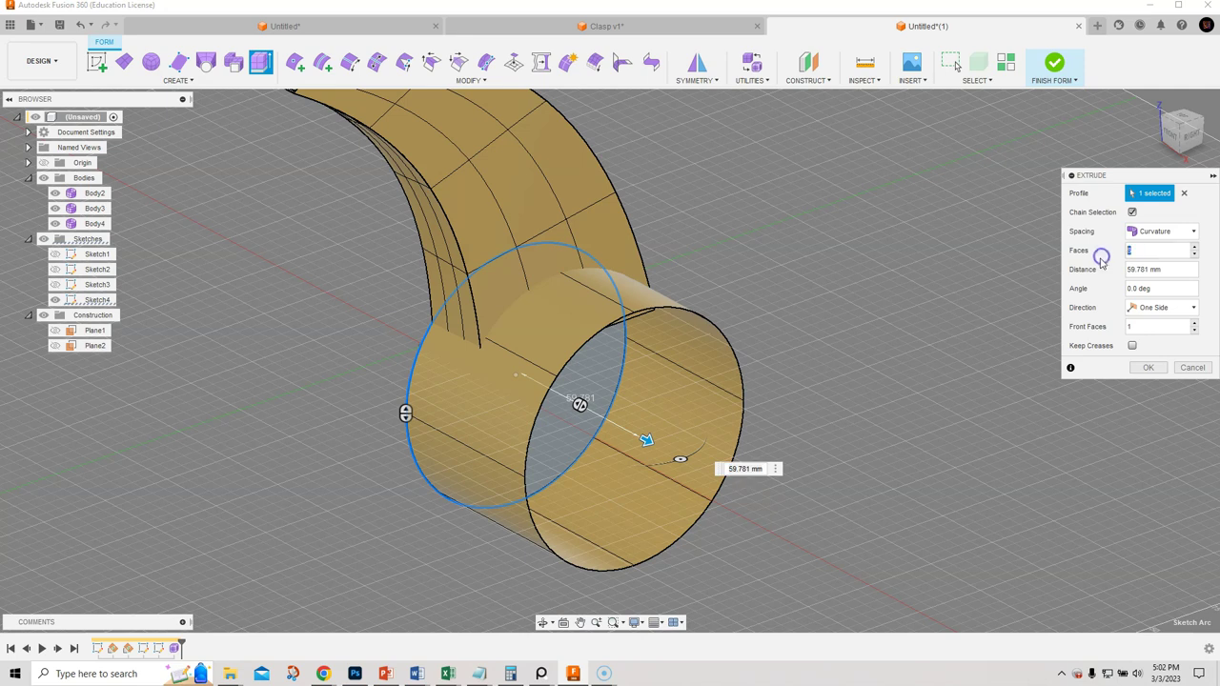
# Set the extrusion's faces to 12 and front faces to 3, and create the cylinder.
pyautogui.press('Return')
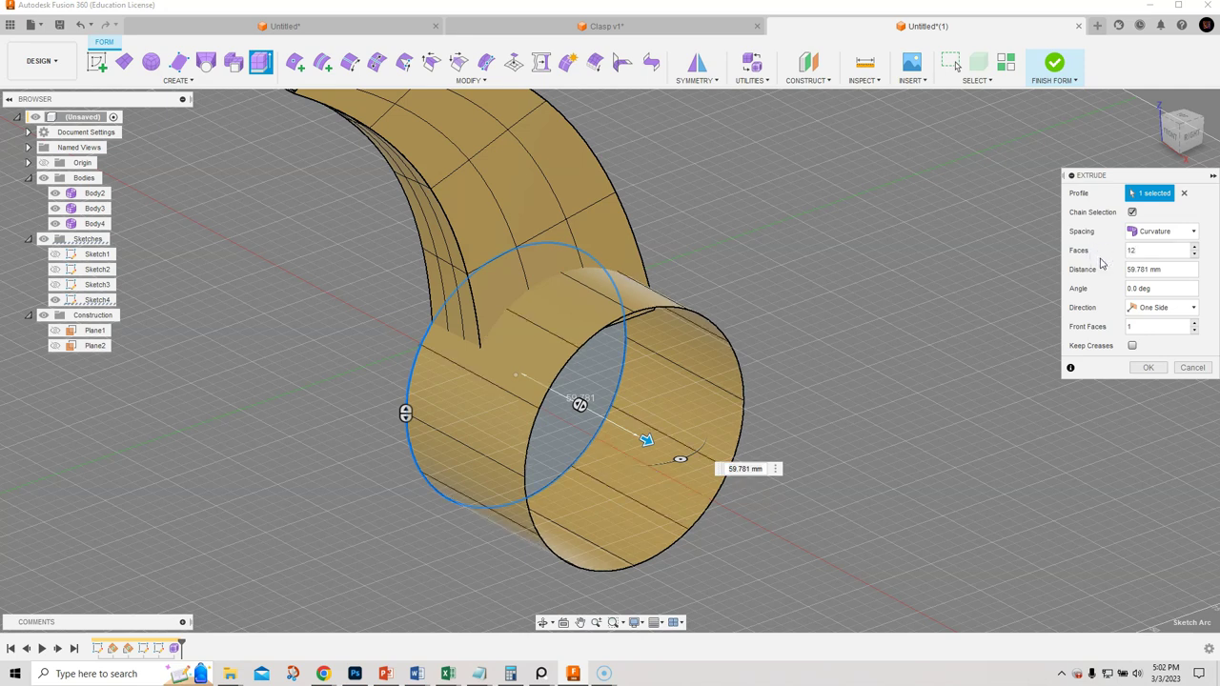
pyautogui.keyDown('shift'); pyautogui.moveTo(814, 304); pyautogui.dragTo(762, 318, button='middle'); pyautogui.keyUp('shift')
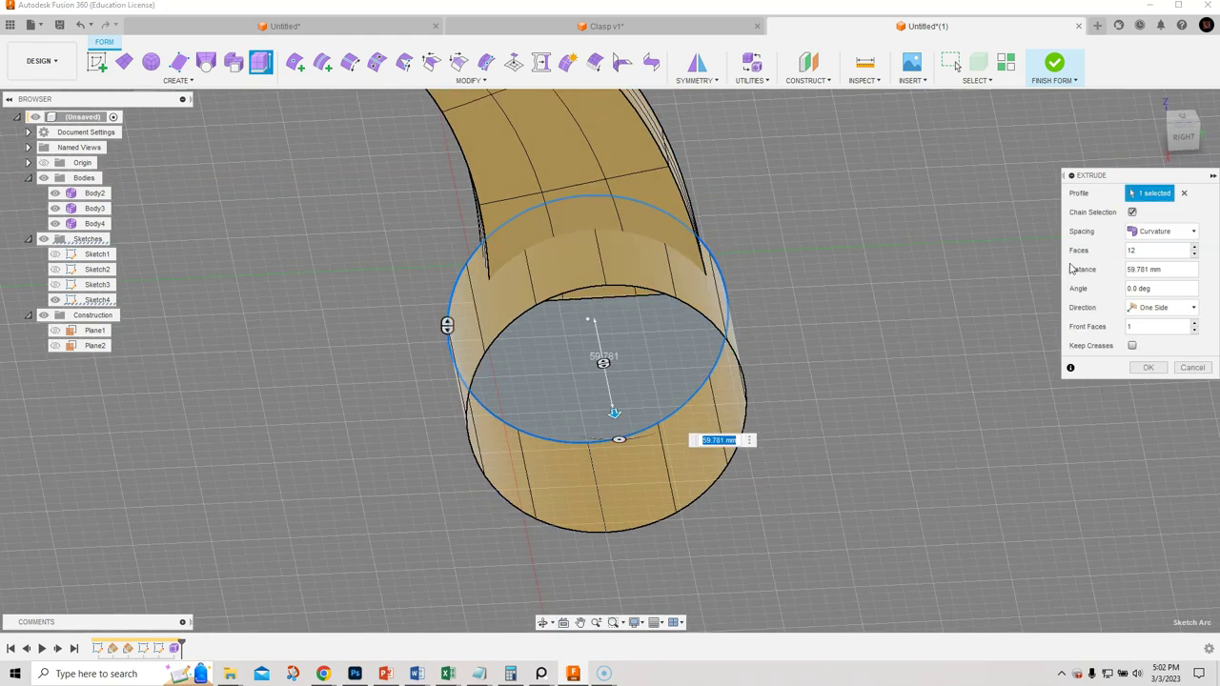
pyautogui.click(1136, 250)
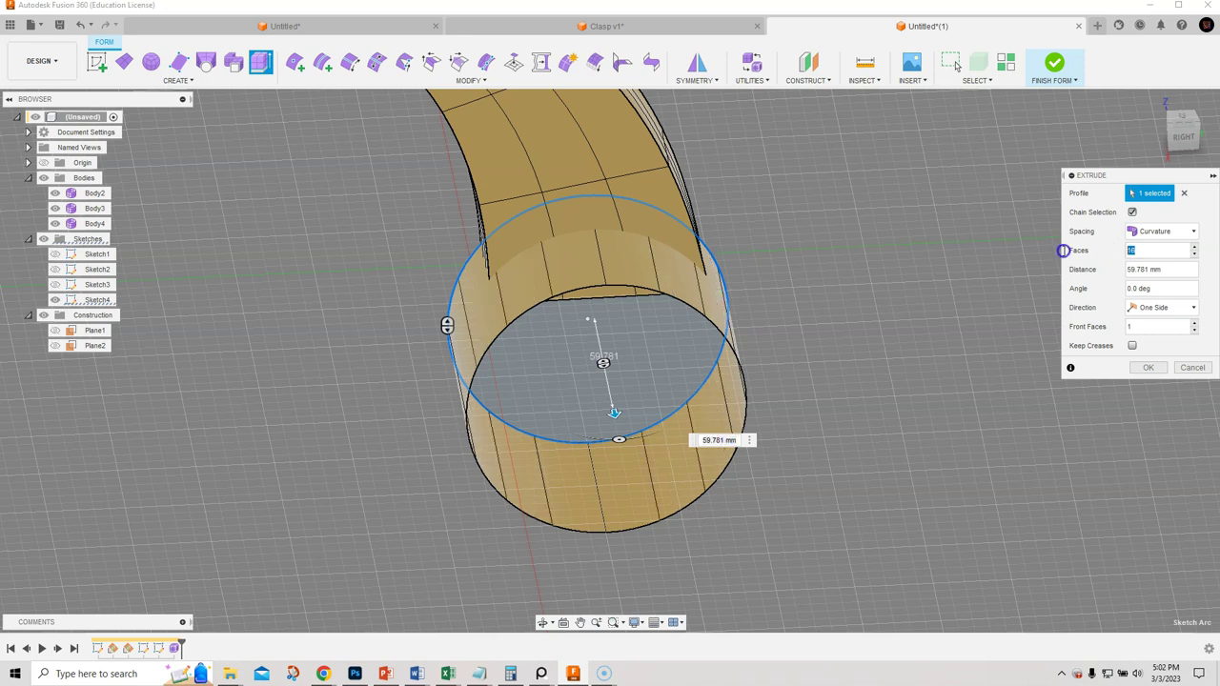
pyautogui.write('12')
pyautogui.moveTo(738, 272); pyautogui.dragTo(836, 316, button='middle')
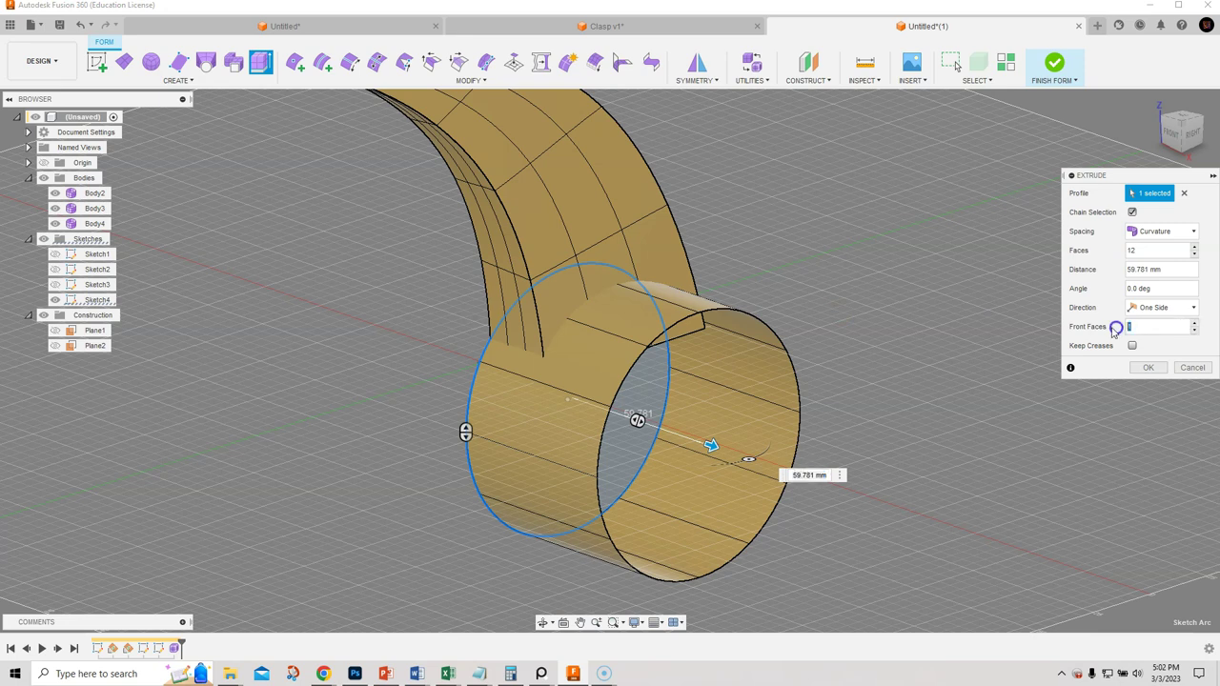
pyautogui.press('Return')
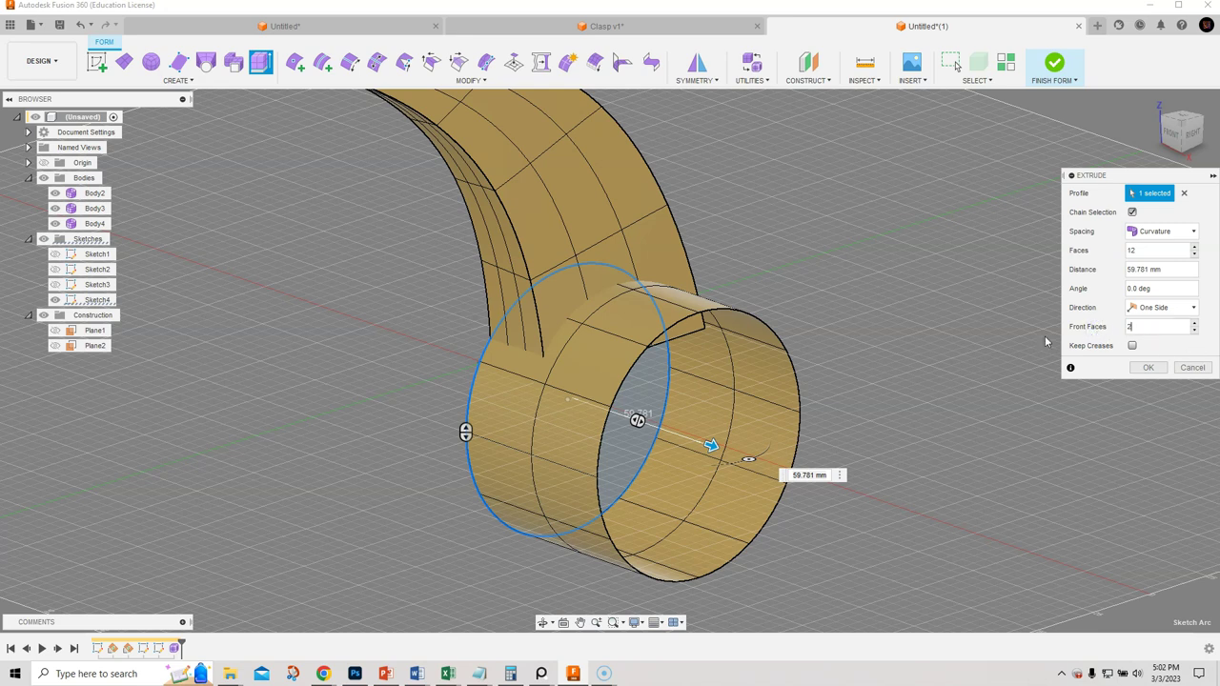
pyautogui.write('3')
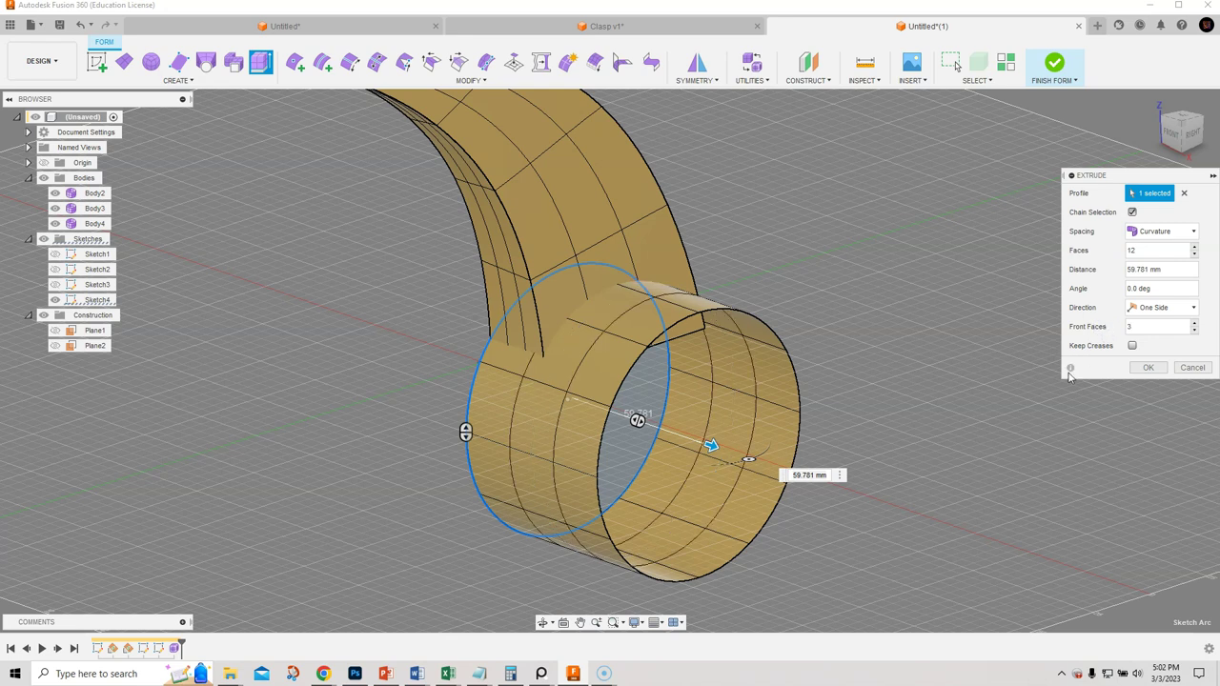
pyautogui.click(1148, 367)
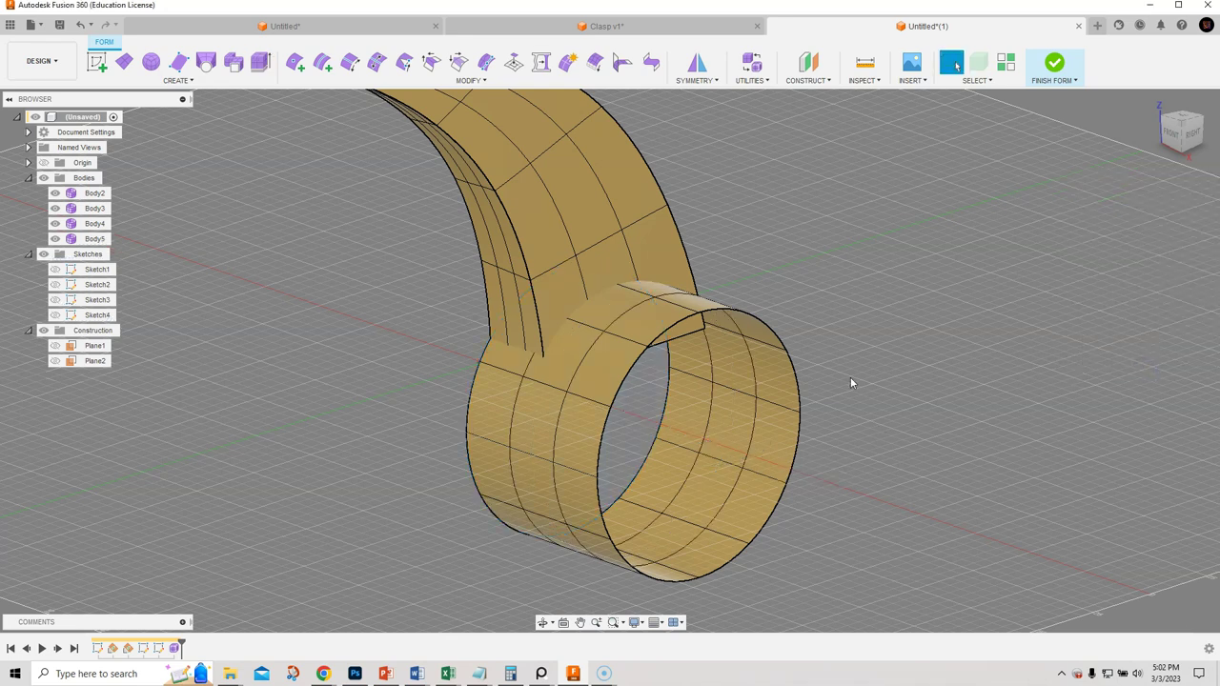
# Select faces across the curved bodies and the cylinder, switch them to box display, and clear the selection.
pyautogui.scroll(-1, 852, 382)
pyautogui.moveTo(870, 412); pyautogui.dragTo(839, 409, button='middle')
pyautogui.keyDown('shift'); pyautogui.moveTo(664, 414); pyautogui.dragTo(835, 359, button='middle'); pyautogui.keyUp('shift')
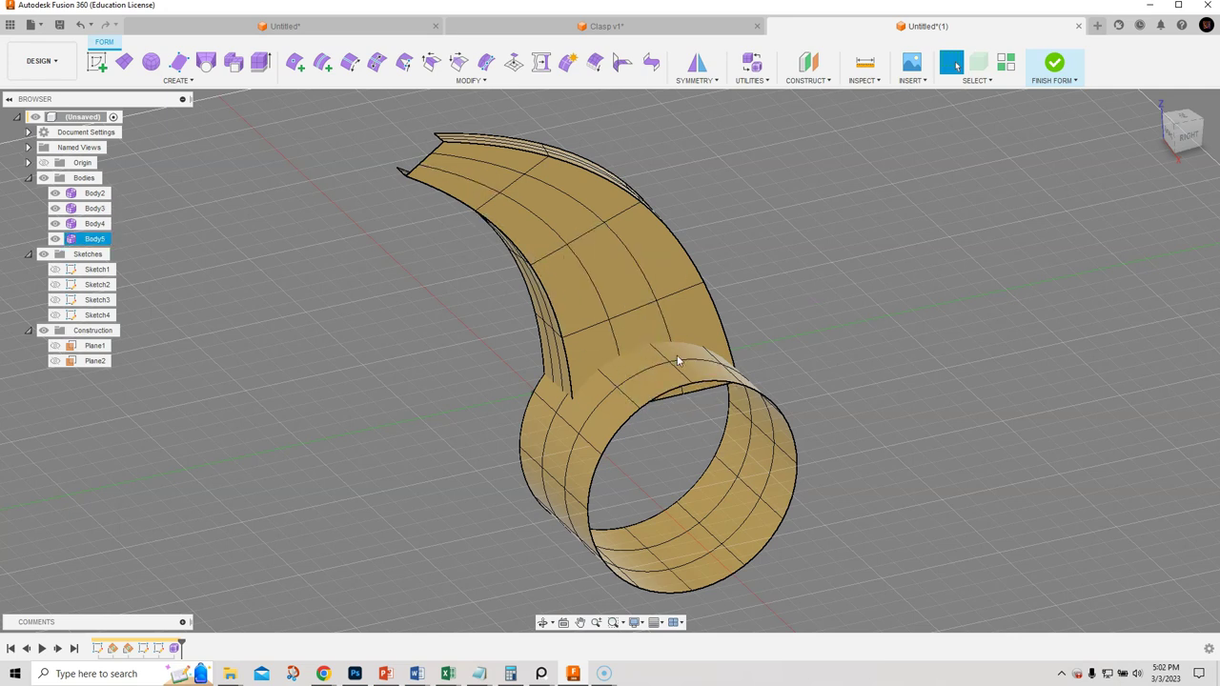
pyautogui.keyDown('shift'); pyautogui.moveTo(877, 391); pyautogui.dragTo(842, 390, button='middle'); pyautogui.keyUp('shift')
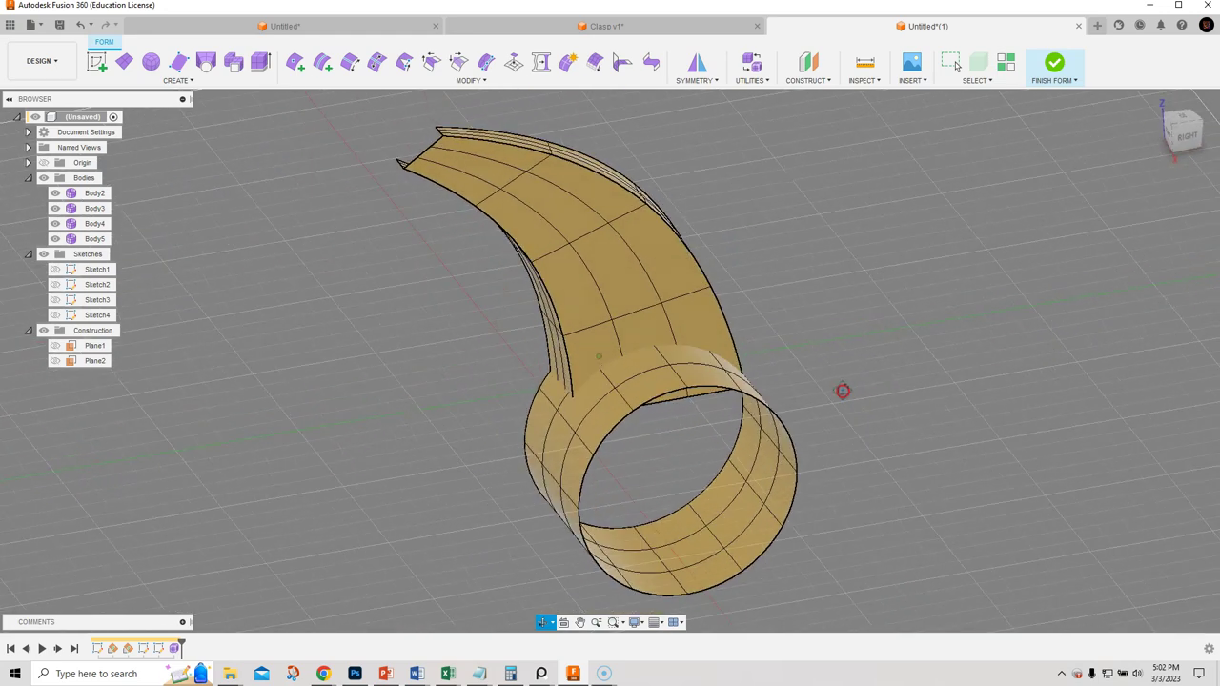
pyautogui.scroll(3, 805, 360)
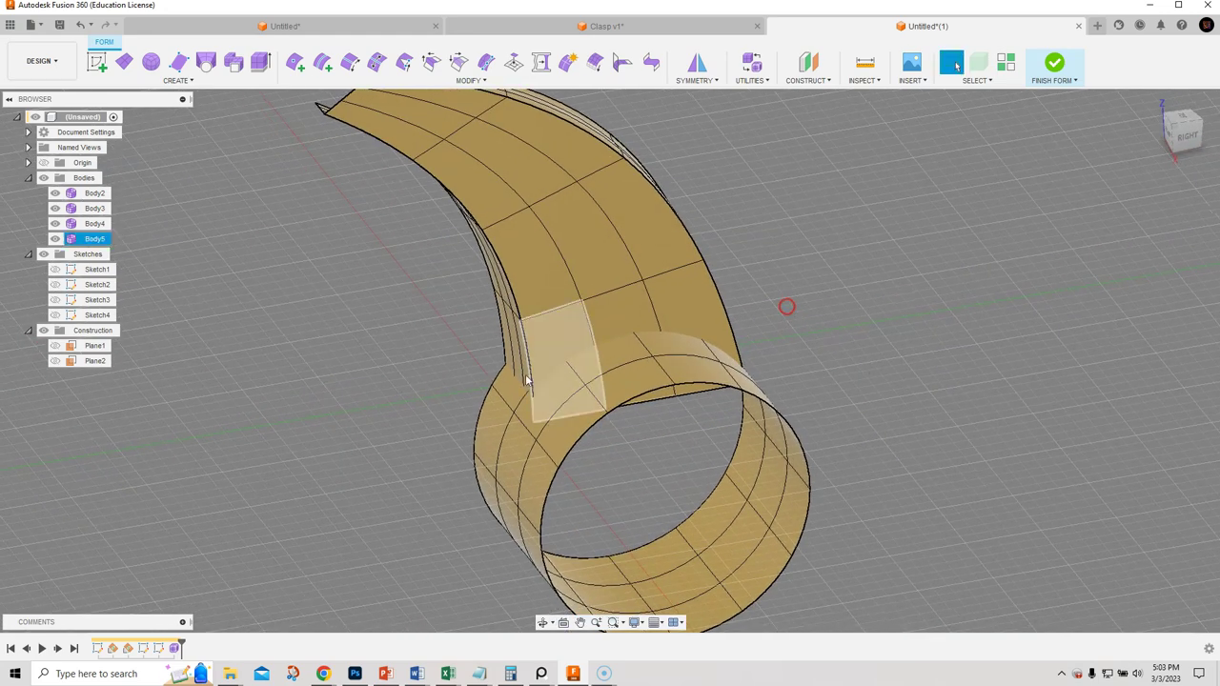
pyautogui.moveTo(904, 535); pyautogui.dragTo(701, 344)
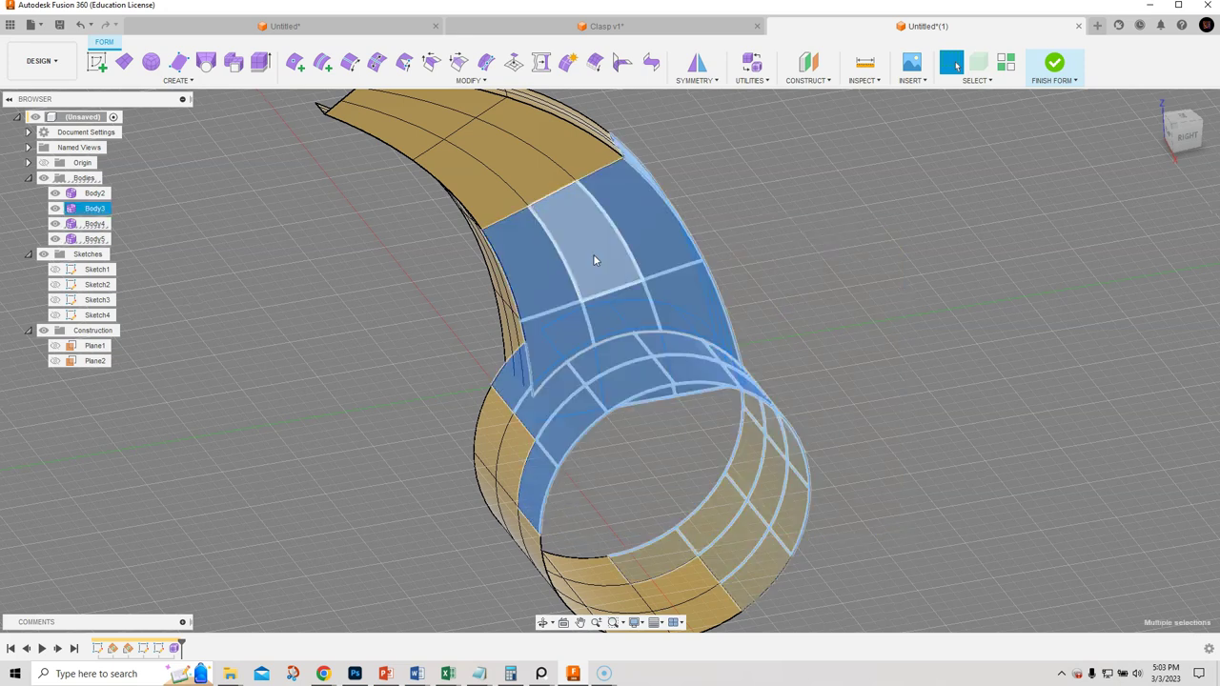
pyautogui.hotkey('alt', '1')
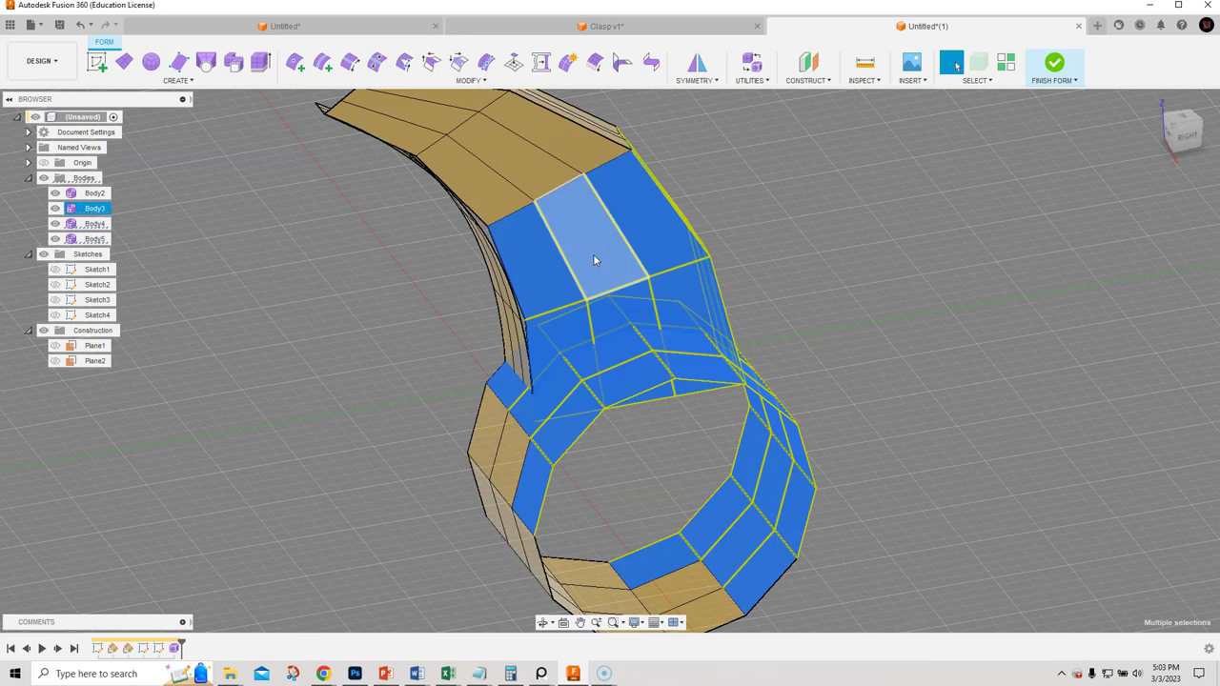
pyautogui.click(860, 248)
# Turn off the layout grid display.
pyautogui.keyDown('shift'); pyautogui.moveTo(307, 486); pyautogui.dragTo(389, 464, button='middle'); pyautogui.keyUp('shift')
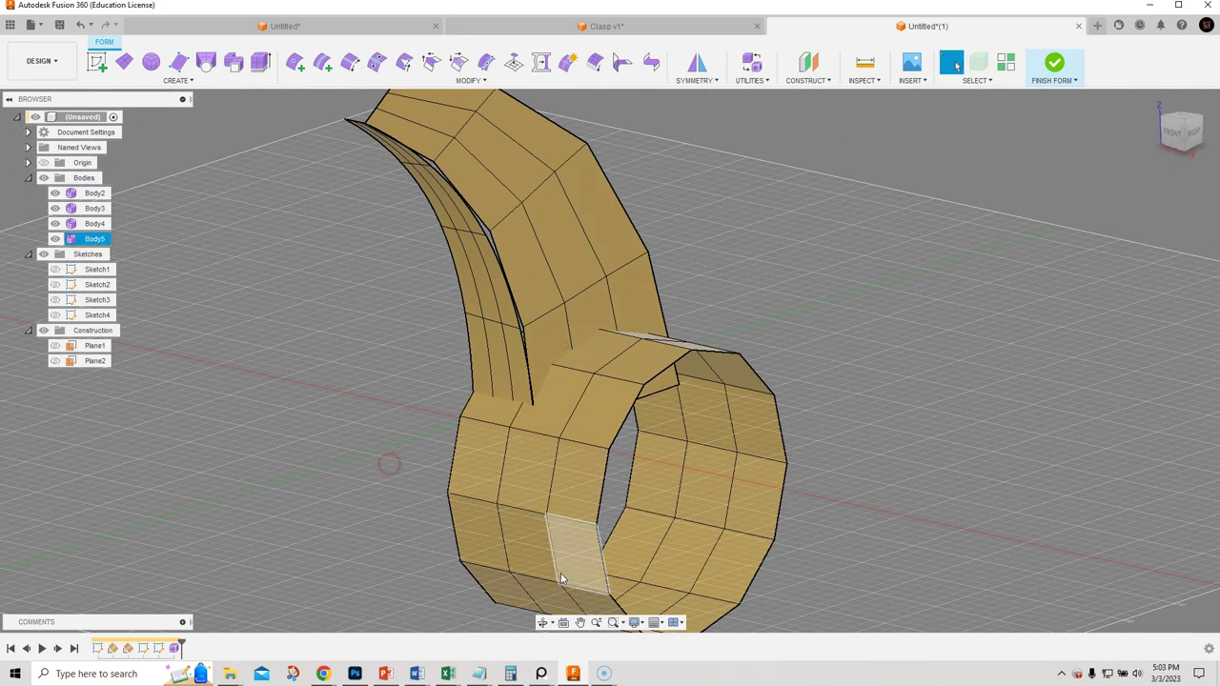
pyautogui.click(656, 622)
pyautogui.click(655, 544)
# Delete the inner lengthwise edge loops on the two narrow side bodies of the curved form.
pyautogui.scroll(3, 350, 252)
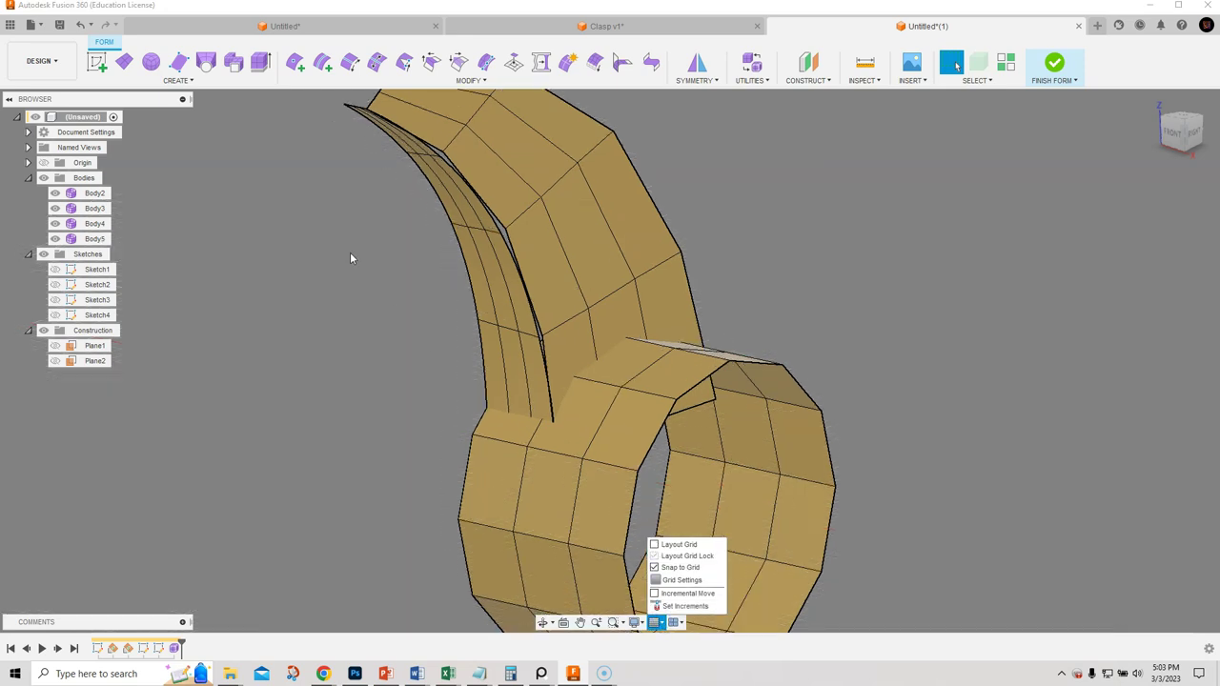
pyautogui.doubleClick(526, 395)
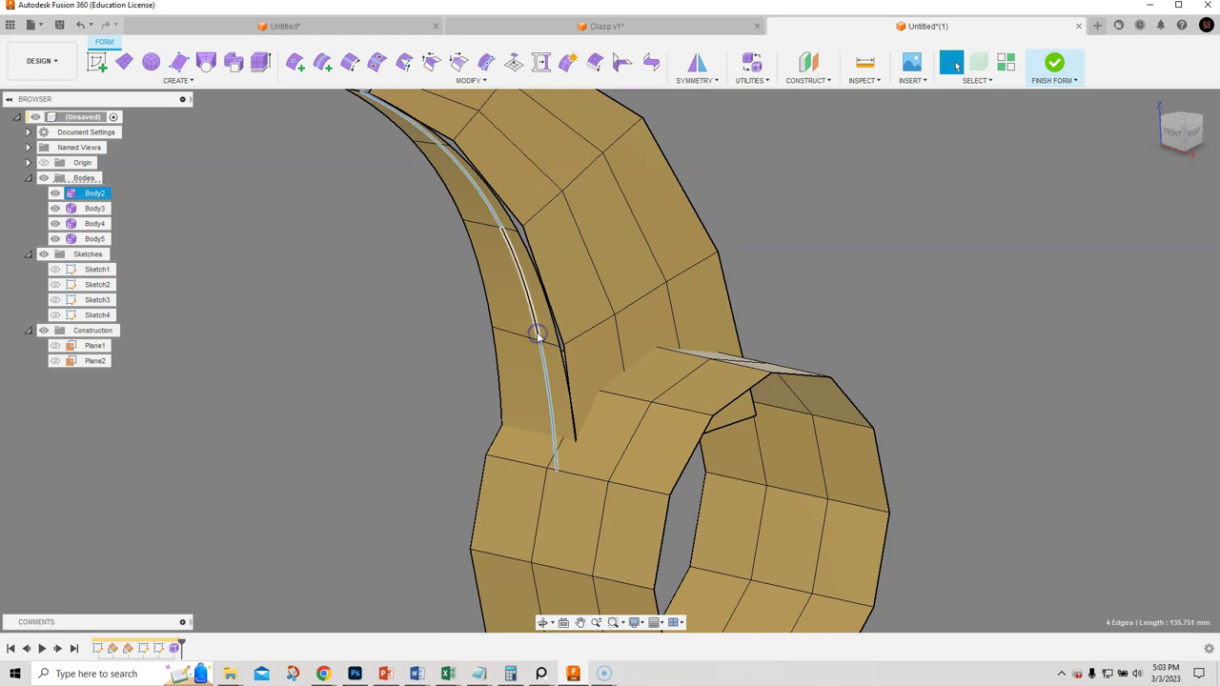
pyautogui.keyDown('shift'); pyautogui.moveTo(553, 354); pyautogui.dragTo(512, 385, button='middle'); pyautogui.keyUp('shift')
pyautogui.doubleClick(752, 370)
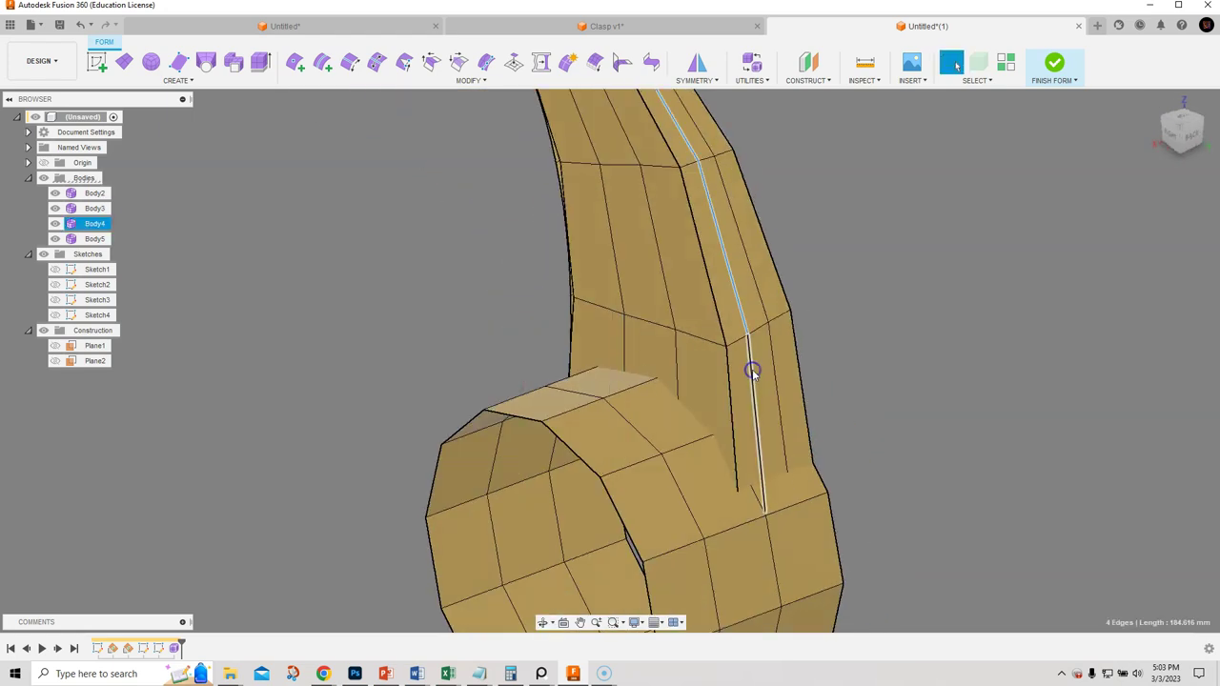
pyautogui.press('Escape')
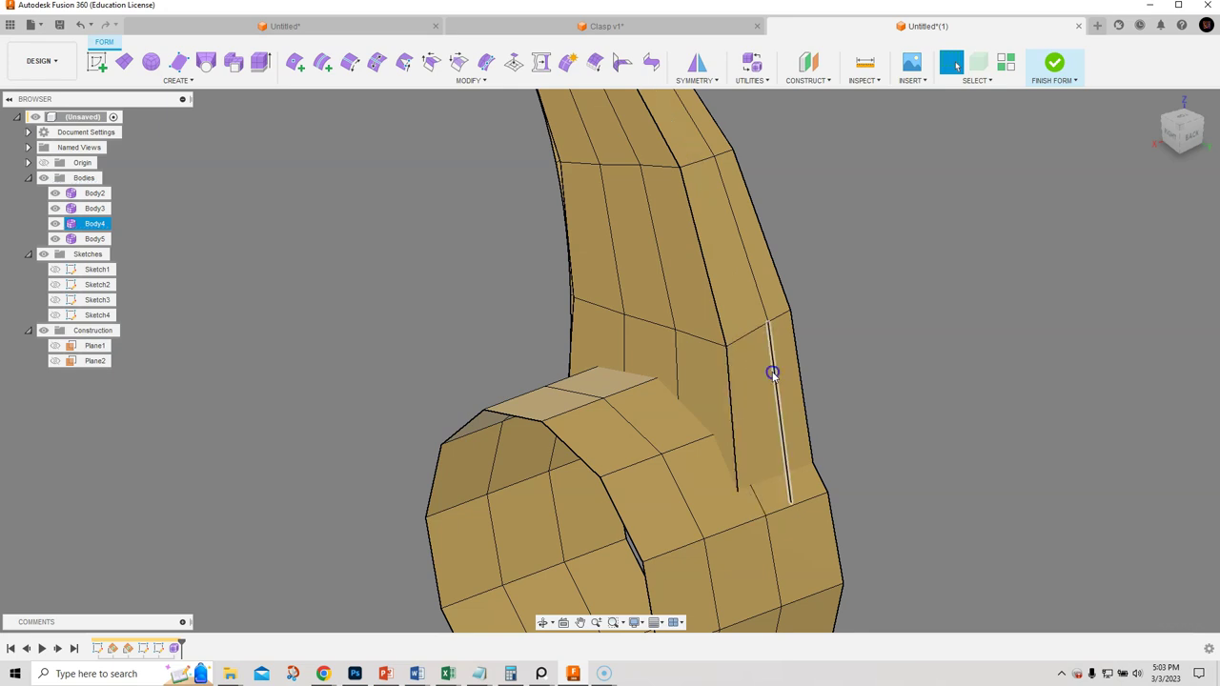
# Hide the cylindrical body so only the three curved panels are shown.
pyautogui.keyDown('shift'); pyautogui.moveTo(468, 371); pyautogui.dragTo(385, 350, button='middle'); pyautogui.keyUp('shift')
pyautogui.moveTo(274, 367)
pyautogui.keyDown('shift'); pyautogui.mouseDown(button='middle')
pyautogui.moveTo(226, 411)
pyautogui.moveTo(314, 411)
pyautogui.moveTo(262, 381)
pyautogui.moveTo(286, 399)
pyautogui.moveTo(216, 401)
pyautogui.moveTo(261, 384)
pyautogui.mouseUp(button='middle'); pyautogui.keyUp('shift')
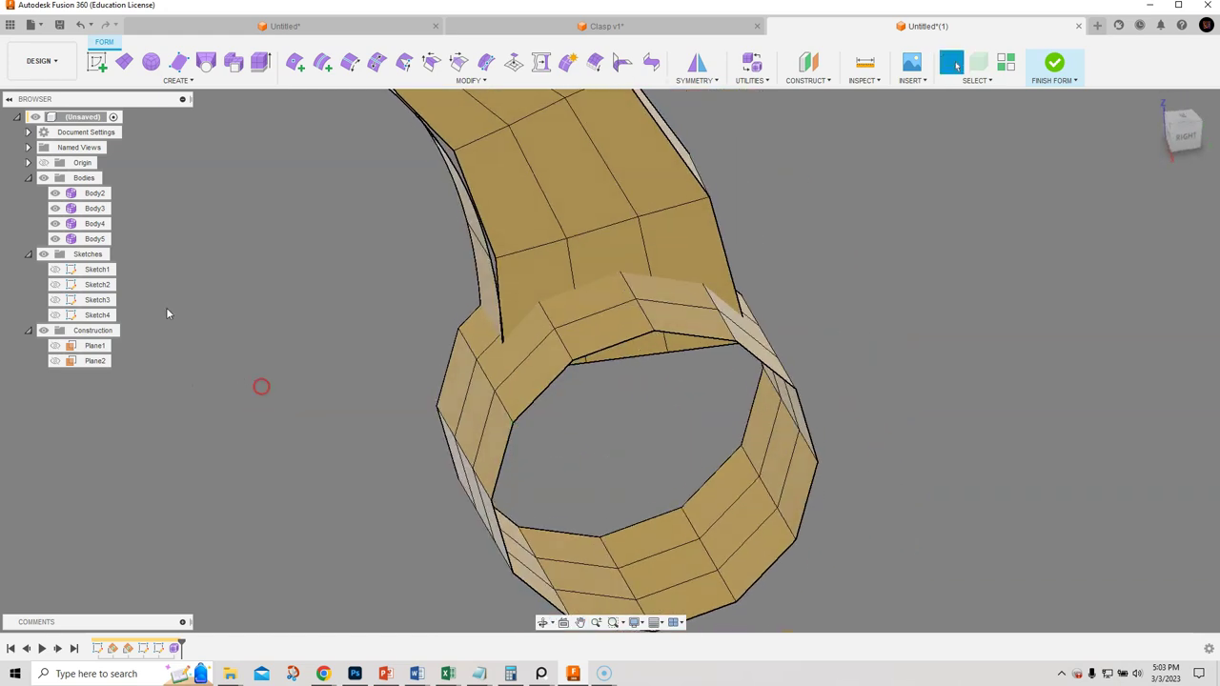
pyautogui.click(56, 239)
pyautogui.keyDown('shift'); pyautogui.moveTo(288, 229); pyautogui.dragTo(452, 351, button='middle'); pyautogui.keyUp('shift')
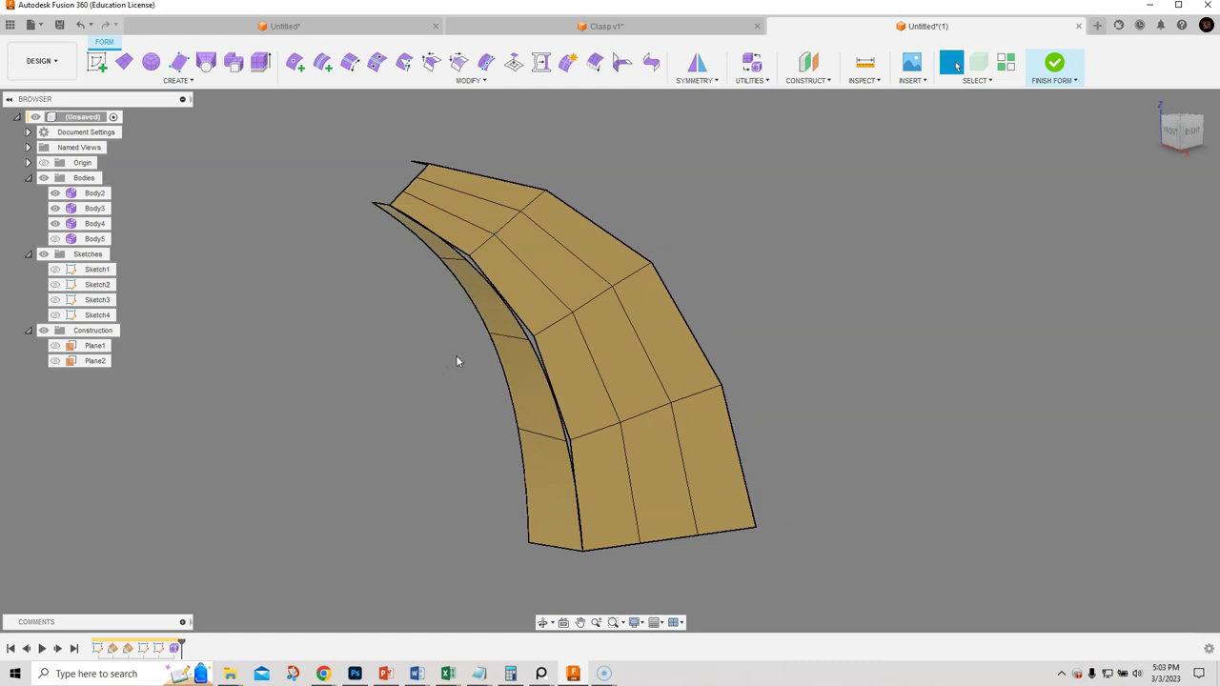
pyautogui.keyDown('shift'); pyautogui.moveTo(555, 329); pyautogui.dragTo(562, 307, button='middle'); pyautogui.keyUp('shift')
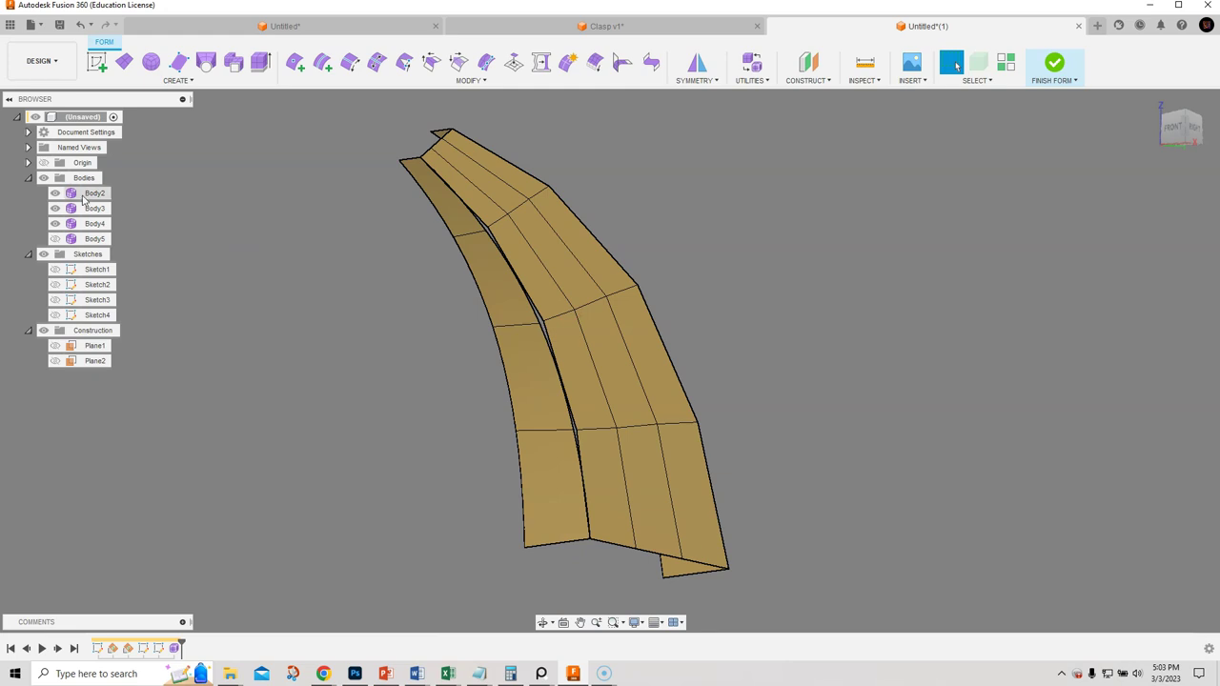
# Toggle the visibility of Body2 and Body3 to check which curved panel each one represents.
pyautogui.click(54, 192)
pyautogui.click(54, 192)
pyautogui.click(55, 207)
pyautogui.click(54, 208)
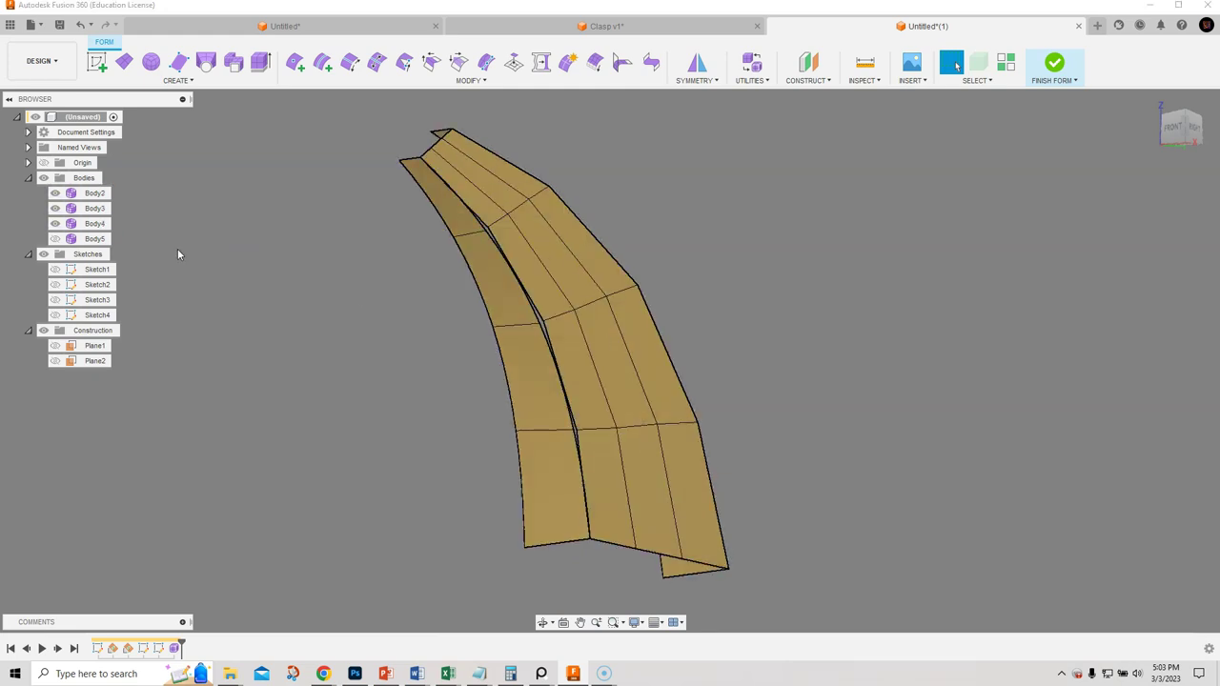
# Weld the wide panel to the first side panel, vertex to vertex, along the full length of their shared edge.
pyautogui.scroll(1, 468, 316)
pyautogui.moveTo(418, 252); pyautogui.dragTo(405, 277, button='middle')
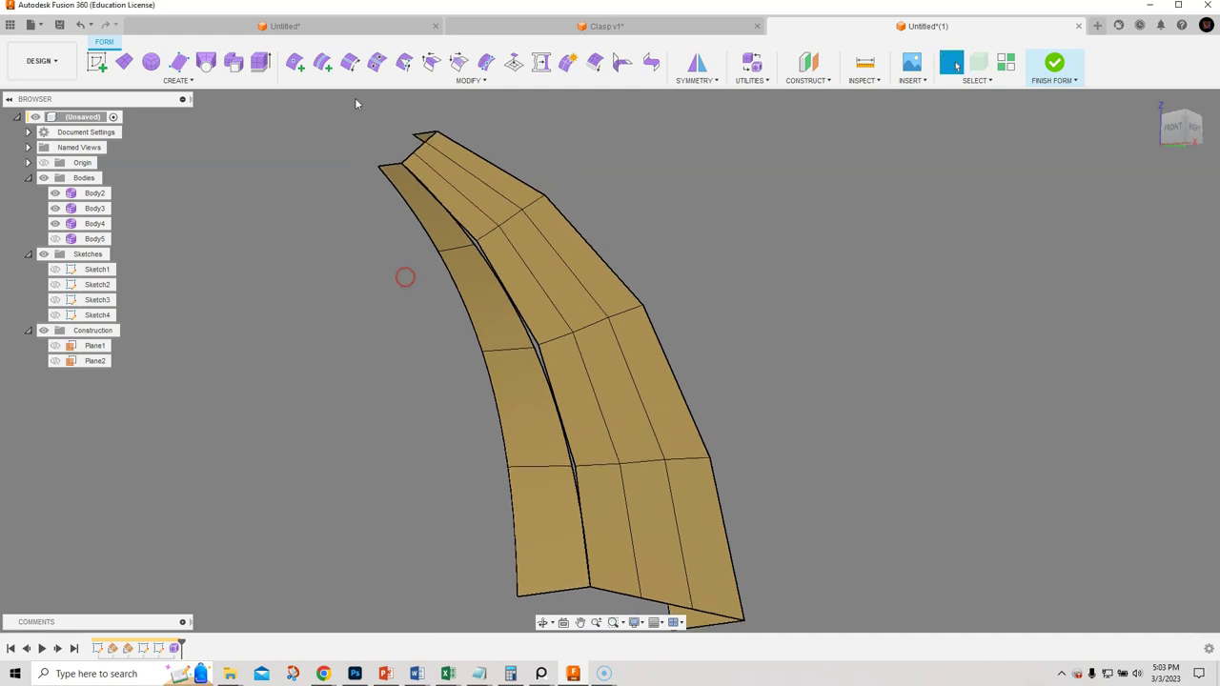
pyautogui.click(405, 64)
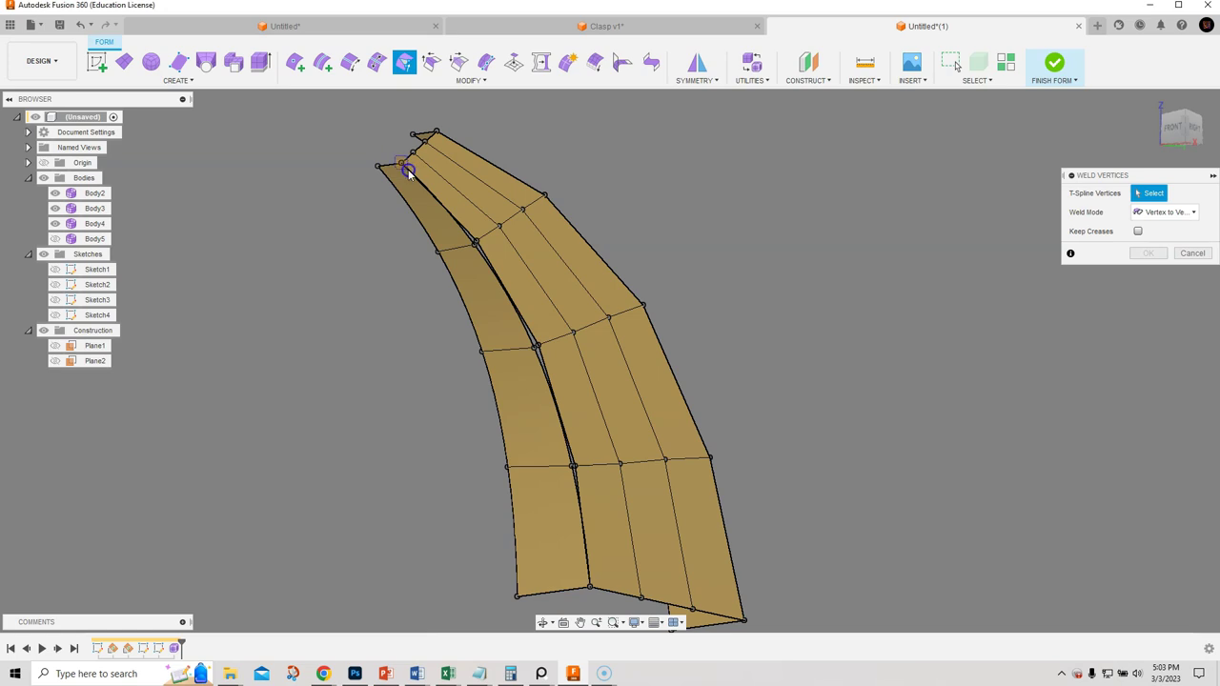
pyautogui.doubleClick(480, 244)
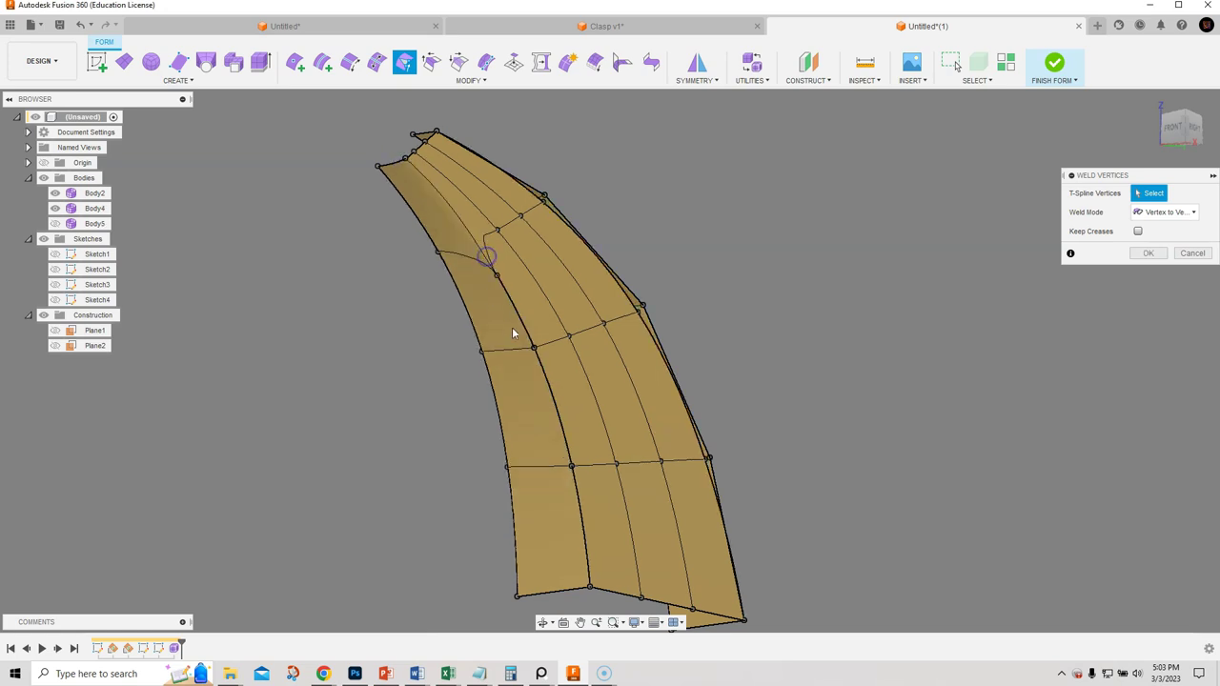
pyautogui.click(524, 347)
pyautogui.click(572, 469)
pyautogui.click(590, 581)
# Weld the wide panel to the second side panel, vertex to vertex, along their full shared edge, and finish the weld.
pyautogui.keyDown('shift'); pyautogui.moveTo(724, 289); pyautogui.dragTo(651, 315, button='middle'); pyautogui.keyUp('shift')
pyautogui.scroll(1, 415, 145)
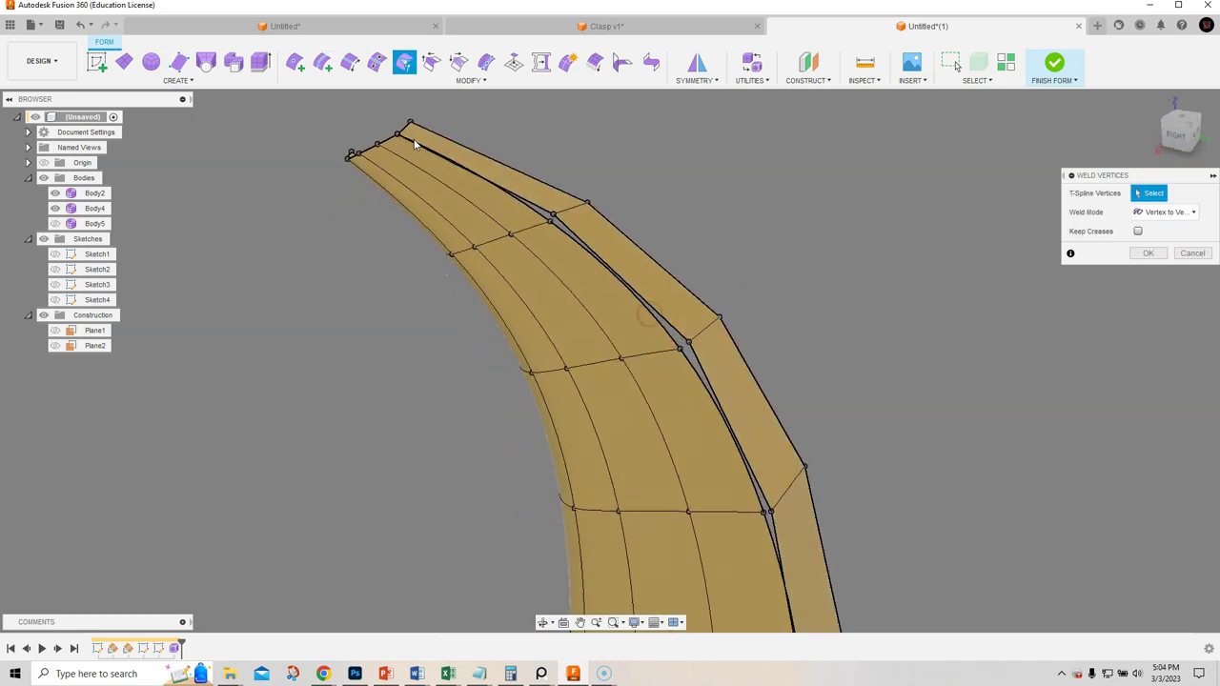
pyautogui.scroll(2, 400, 130)
pyautogui.click(390, 137)
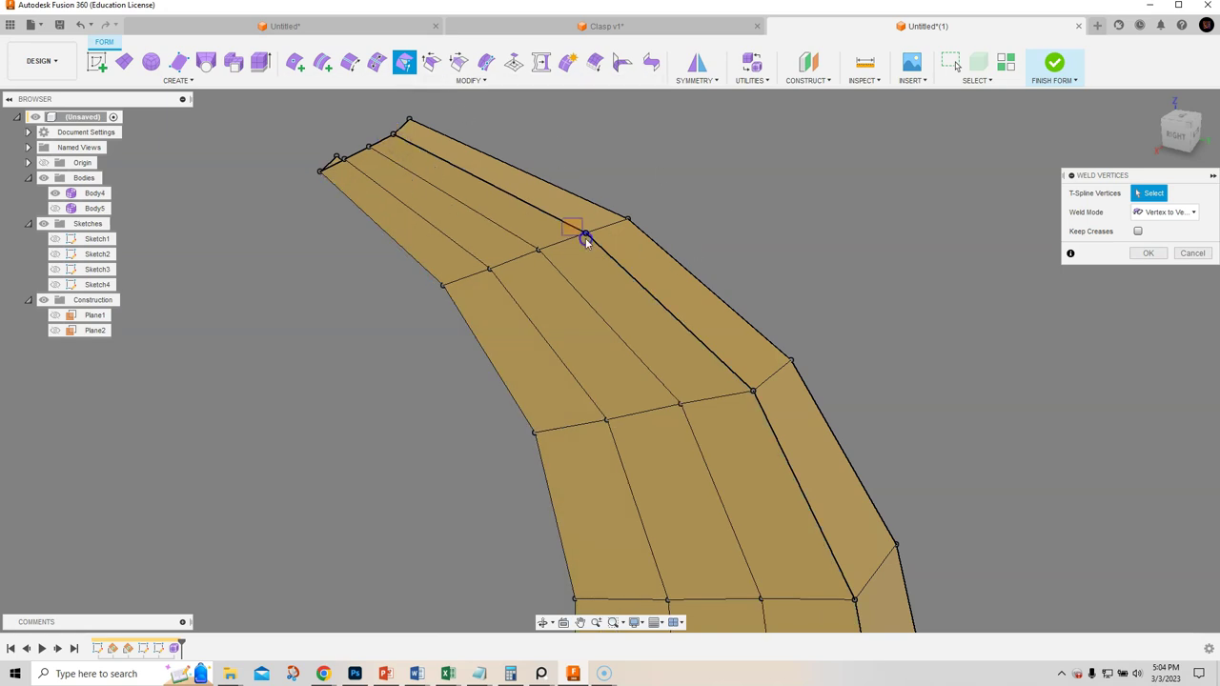
pyautogui.moveTo(734, 382); pyautogui.dragTo(771, 415)
pyautogui.moveTo(753, 502); pyautogui.dragTo(609, 291, button='middle')
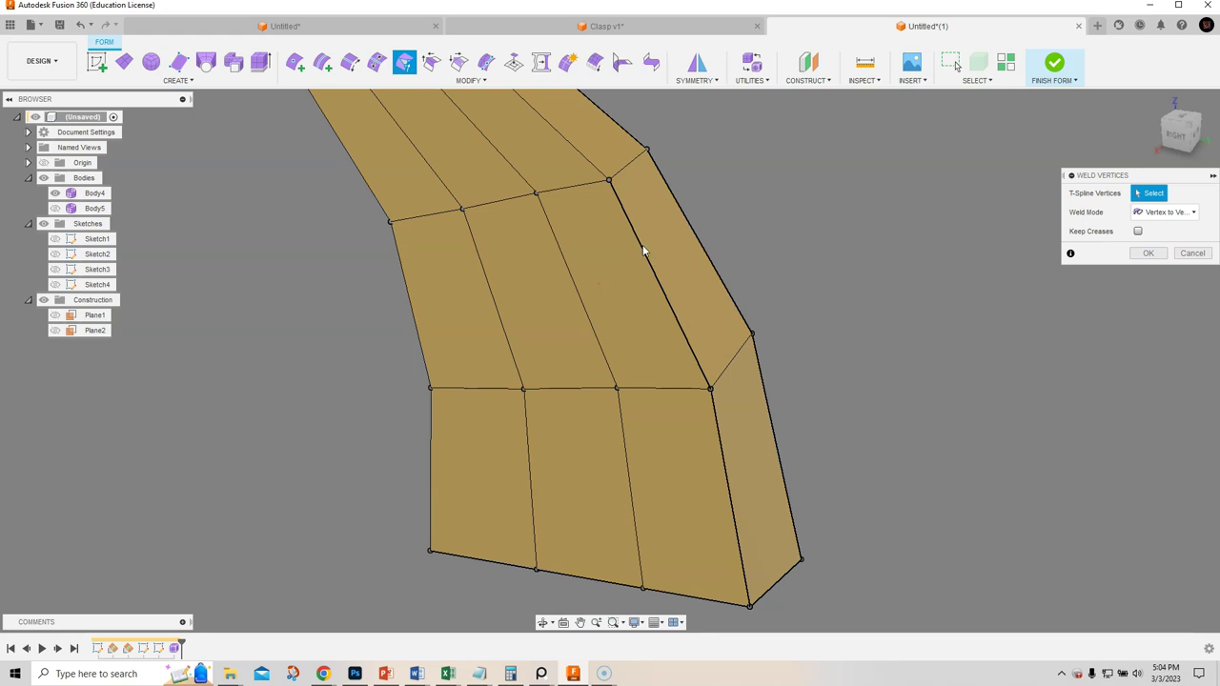
pyautogui.moveTo(689, 370); pyautogui.dragTo(722, 412)
pyautogui.moveTo(713, 498); pyautogui.dragTo(690, 445, button='middle')
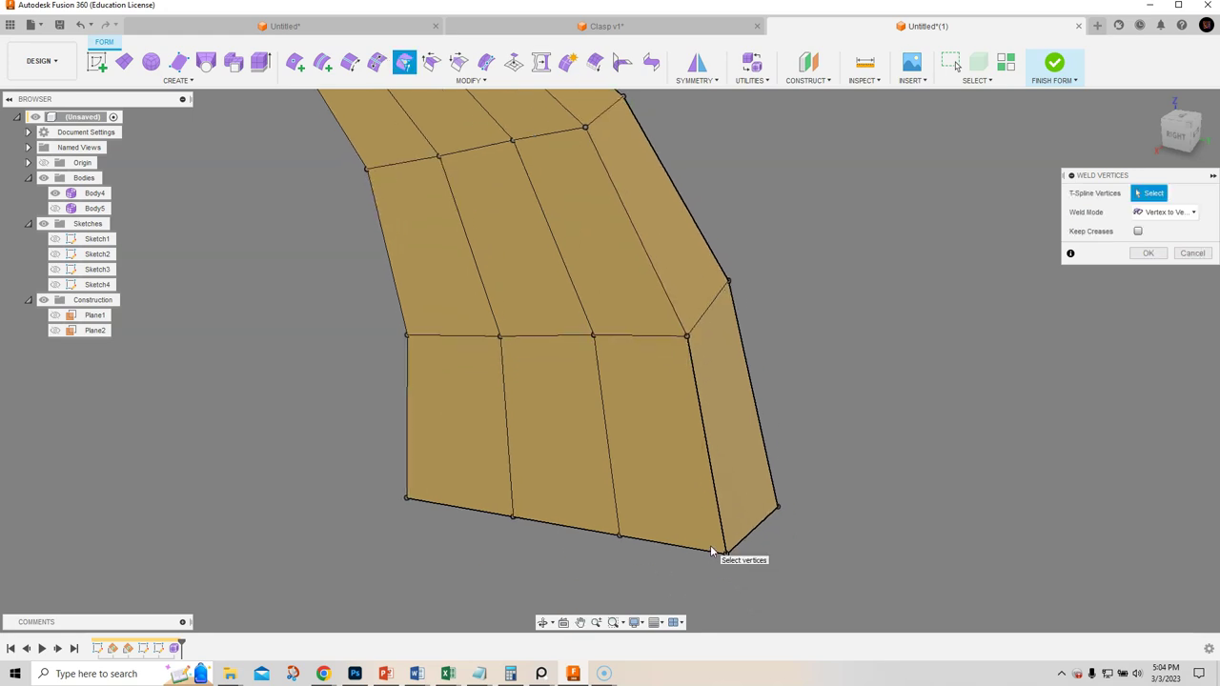
pyautogui.keyDown('shift'); pyautogui.moveTo(755, 578); pyautogui.dragTo(661, 430, button='middle'); pyautogui.keyUp('shift')
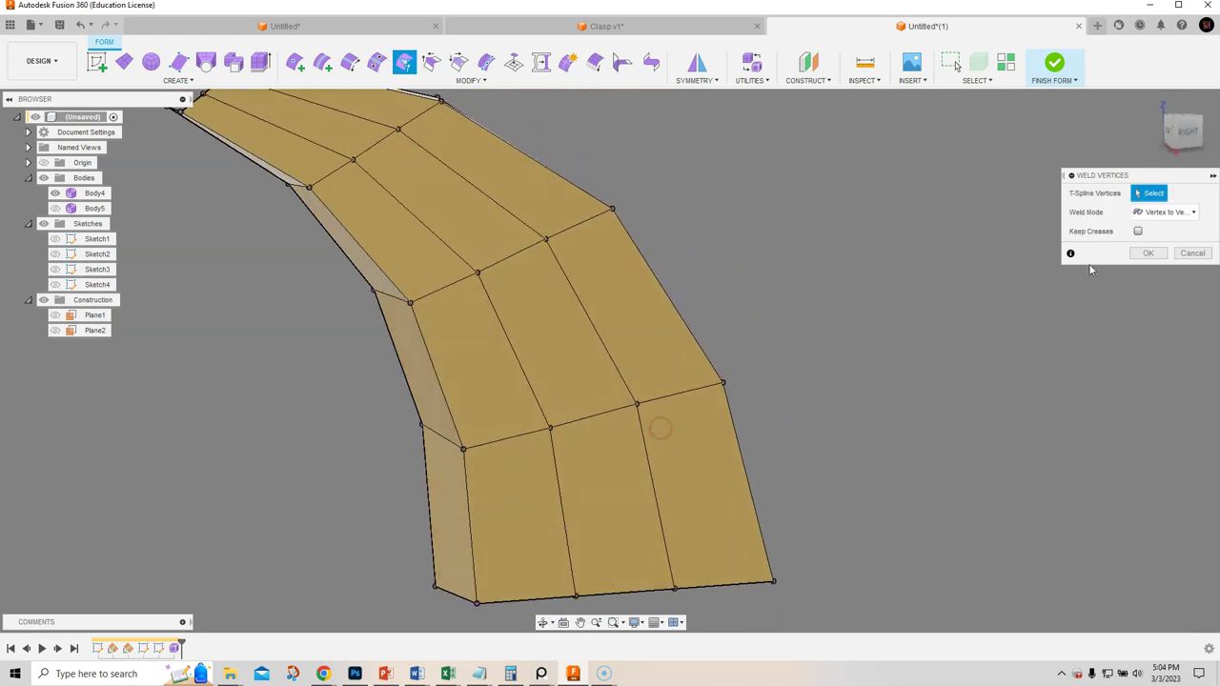
pyautogui.click(1144, 254)
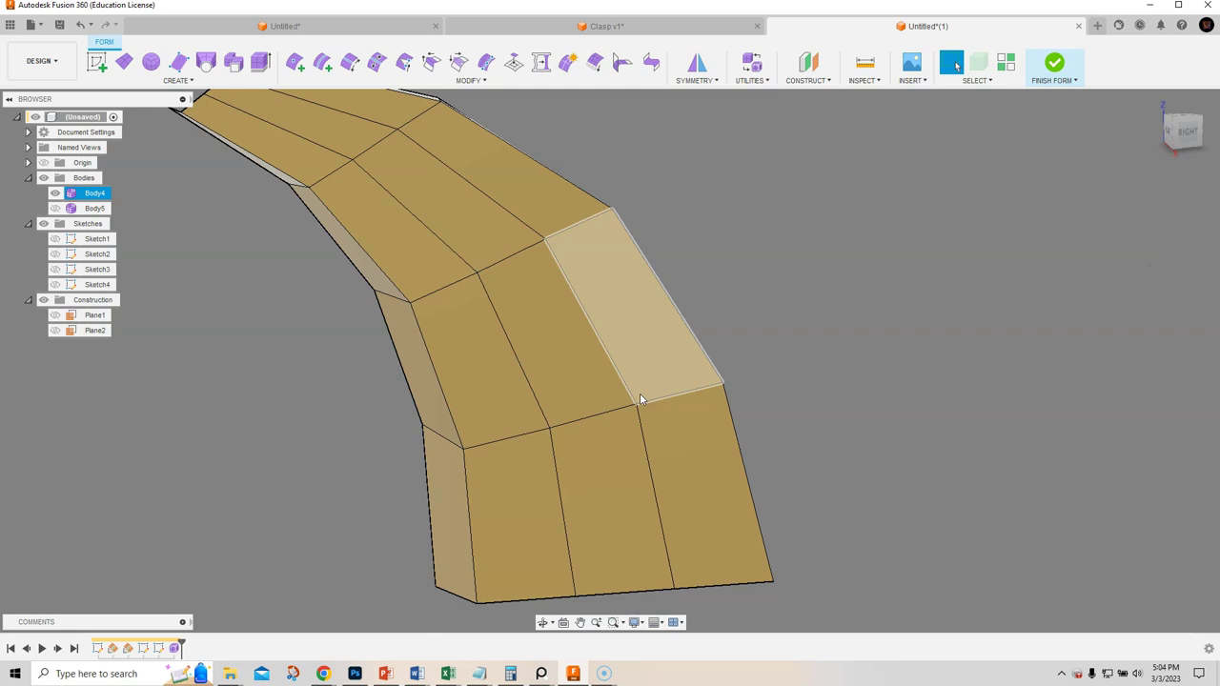
# Switch to smooth display and examine the surface of the welded curved form.
pyautogui.hotkey('alt', '3')
pyautogui.keyDown('shift'); pyautogui.moveTo(640, 392); pyautogui.dragTo(673, 390, button='middle'); pyautogui.keyUp('shift')
pyautogui.press('Escape')
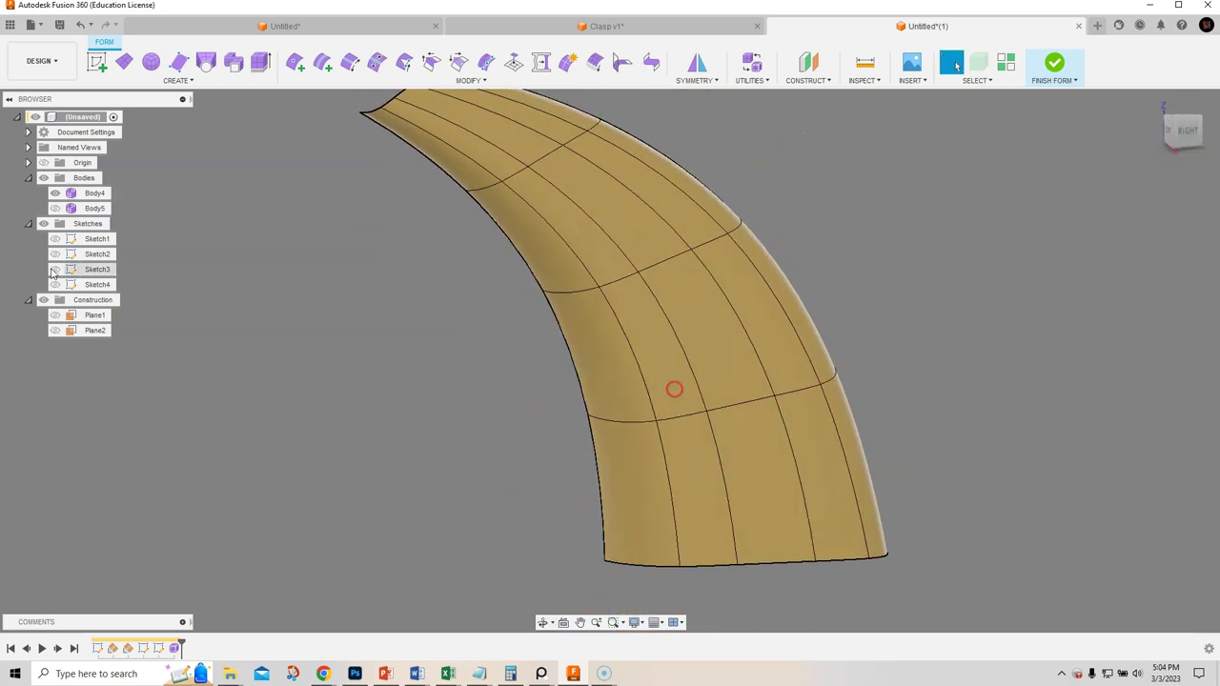
# Show the cylindrical body again and return the curved form to box display.
pyautogui.click(58, 211)
pyautogui.keyDown('shift'); pyautogui.moveTo(439, 403); pyautogui.dragTo(396, 312, button='middle'); pyautogui.keyUp('shift')
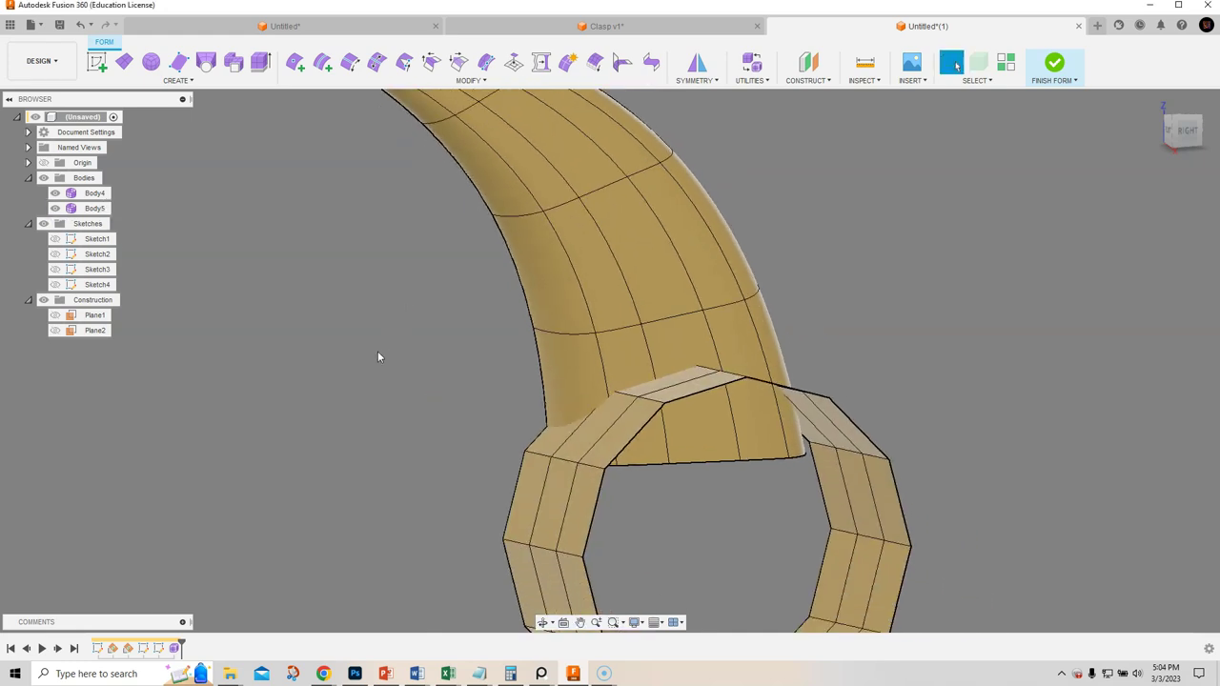
pyautogui.click(670, 339)
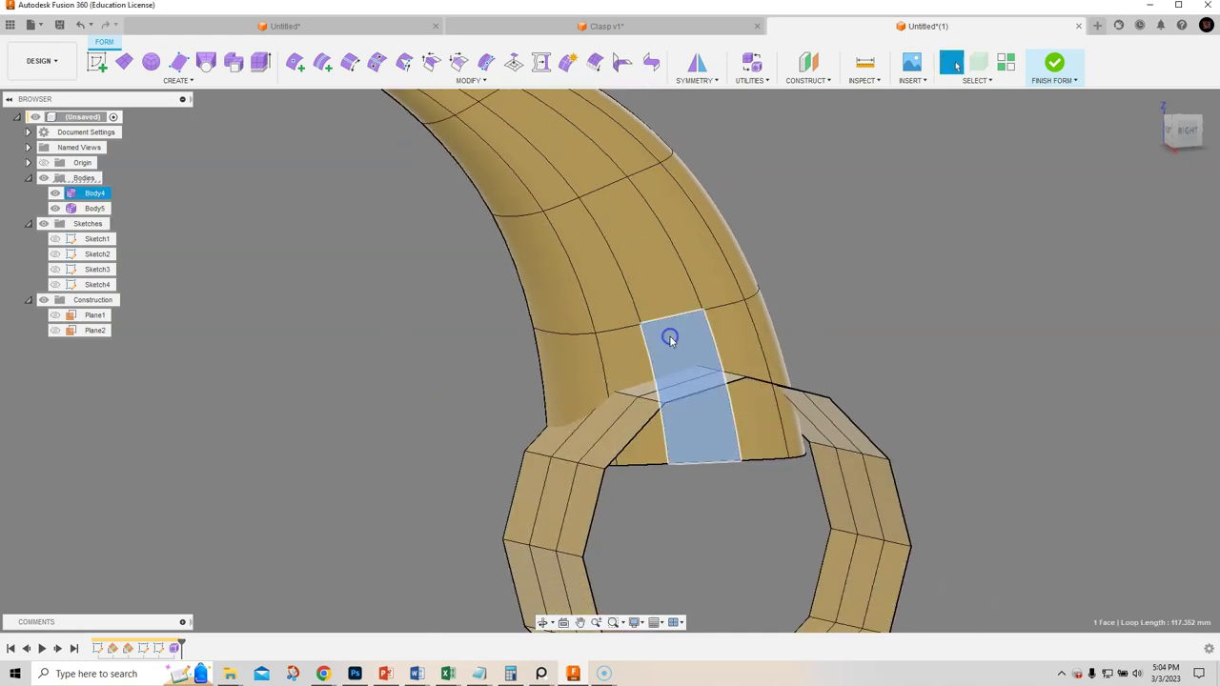
pyautogui.hotkey('alt', '1')
pyautogui.moveTo(353, 343)
pyautogui.keyDown('shift'); pyautogui.mouseDown(button='middle')
pyautogui.moveTo(319, 337)
pyautogui.moveTo(338, 410)
pyautogui.moveTo(382, 409)
pyautogui.moveTo(362, 362)
pyautogui.moveTo(372, 358)
pyautogui.mouseUp(button='middle'); pyautogui.keyUp('shift')
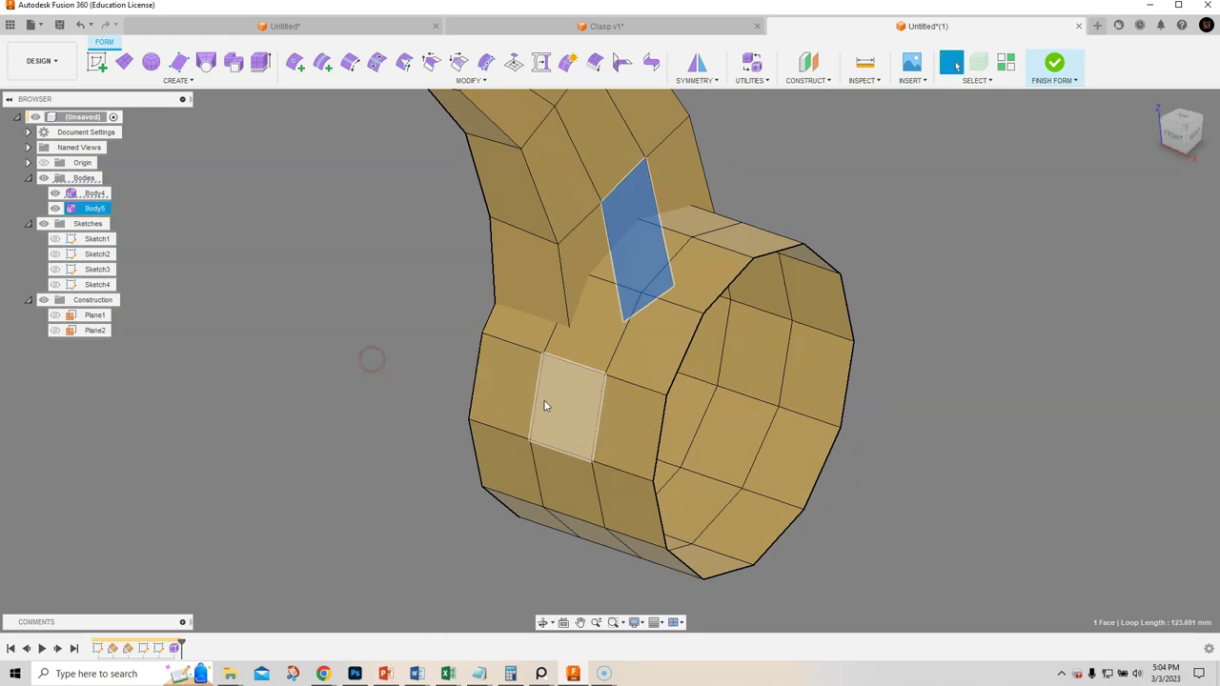
# Shift the cylinder's rear inner edge loop along its axis with Edit Form to widen the row of faces beneath the side panels.
pyautogui.rightClick(981, 168)
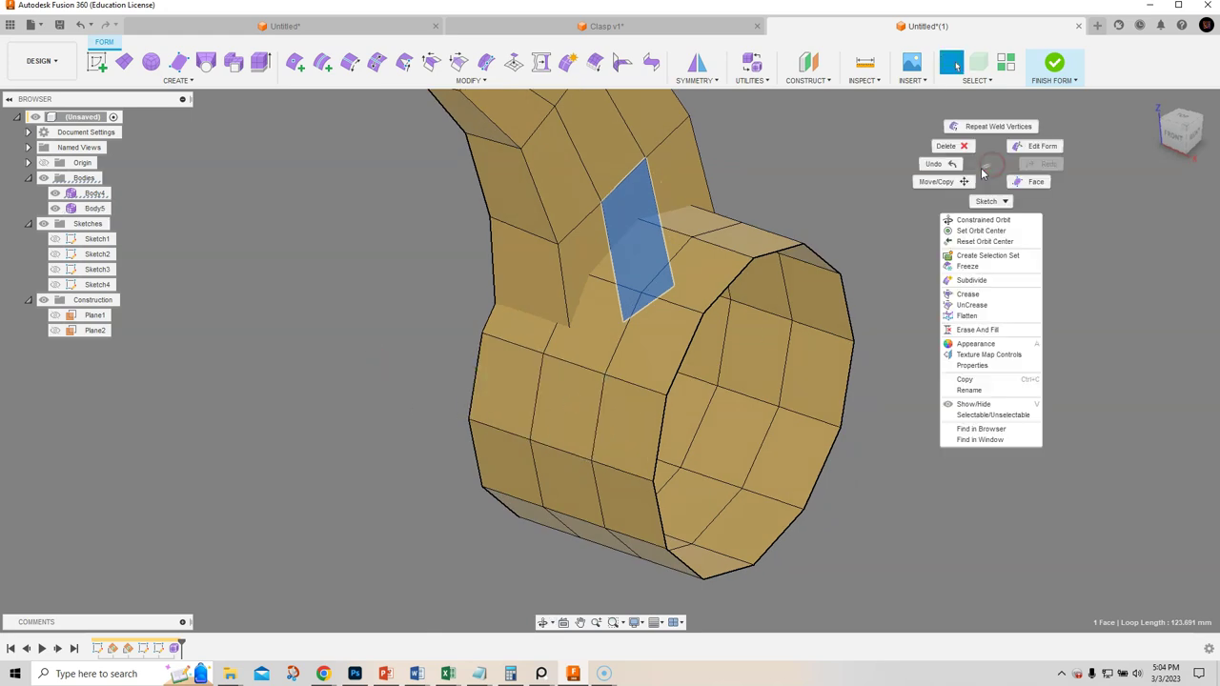
pyautogui.click(1039, 154)
pyautogui.keyDown('shift'); pyautogui.moveTo(904, 460); pyautogui.dragTo(899, 271, button='middle'); pyautogui.keyUp('shift')
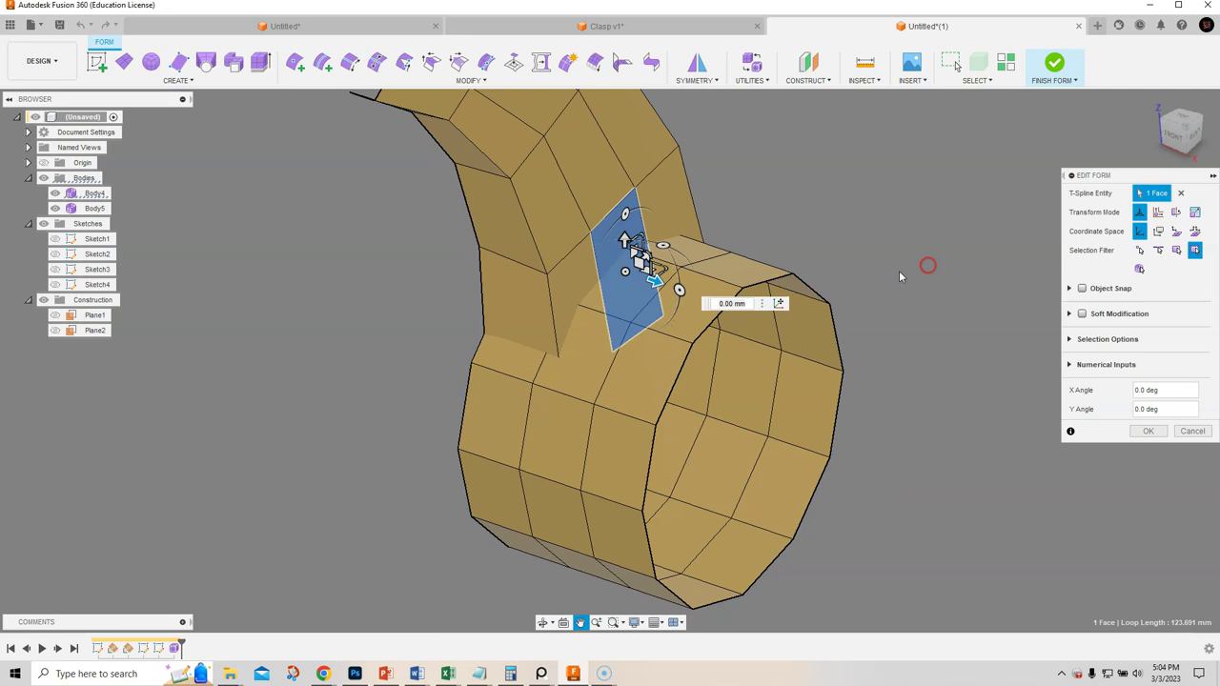
pyautogui.click(893, 278)
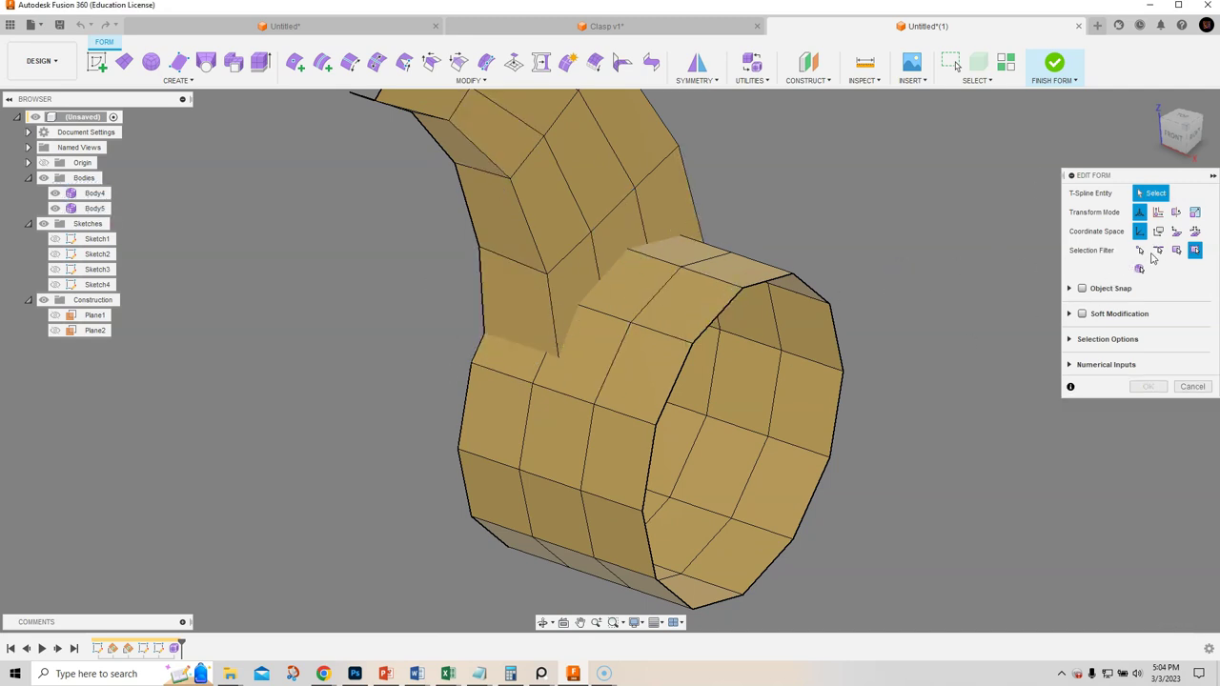
pyautogui.click(1159, 251)
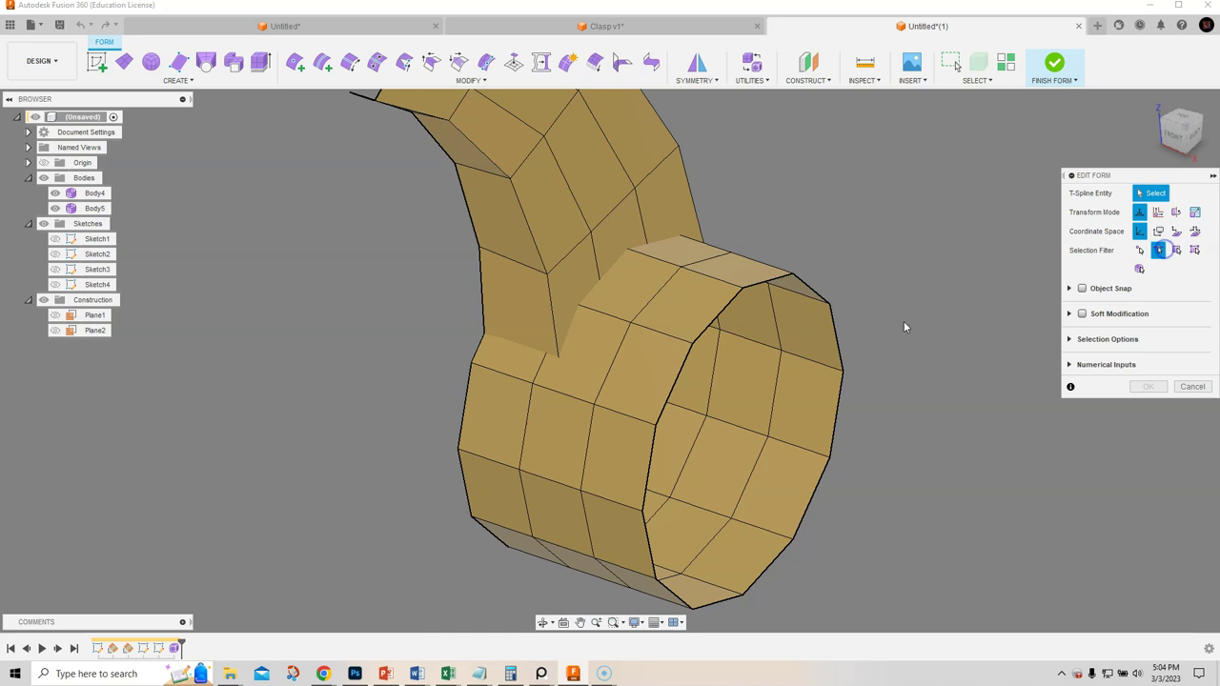
pyautogui.doubleClick(525, 444)
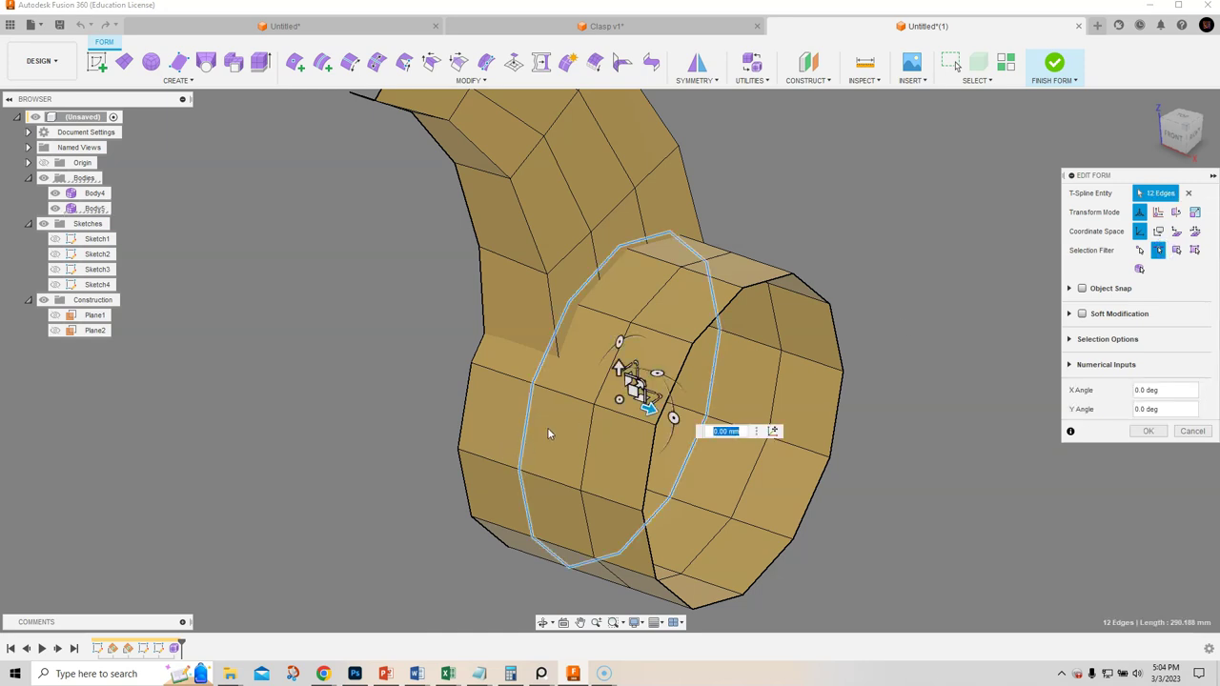
pyautogui.moveTo(648, 408); pyautogui.dragTo(663, 413)
pyautogui.keyDown('shift'); pyautogui.moveTo(561, 447); pyautogui.dragTo(511, 408, button='middle'); pyautogui.keyUp('shift')
pyautogui.click(1152, 431)
# Move the wide panel's inner-curve lengthwise edge loop by about 0.252 mm and -0.453 mm in selection space.
pyautogui.moveTo(844, 309); pyautogui.dragTo(883, 320, button='middle')
pyautogui.moveTo(634, 322)
pyautogui.keyDown('shift'); pyautogui.mouseDown(button='middle')
pyautogui.moveTo(596, 314)
pyautogui.moveTo(610, 310)
pyautogui.moveTo(613, 286)
pyautogui.moveTo(619, 308)
pyautogui.moveTo(617, 265)
pyautogui.moveTo(657, 328)
pyautogui.moveTo(589, 260)
pyautogui.moveTo(596, 305)
pyautogui.moveTo(659, 302)
pyautogui.moveTo(616, 322)
pyautogui.mouseUp(button='middle'); pyautogui.keyUp('shift')
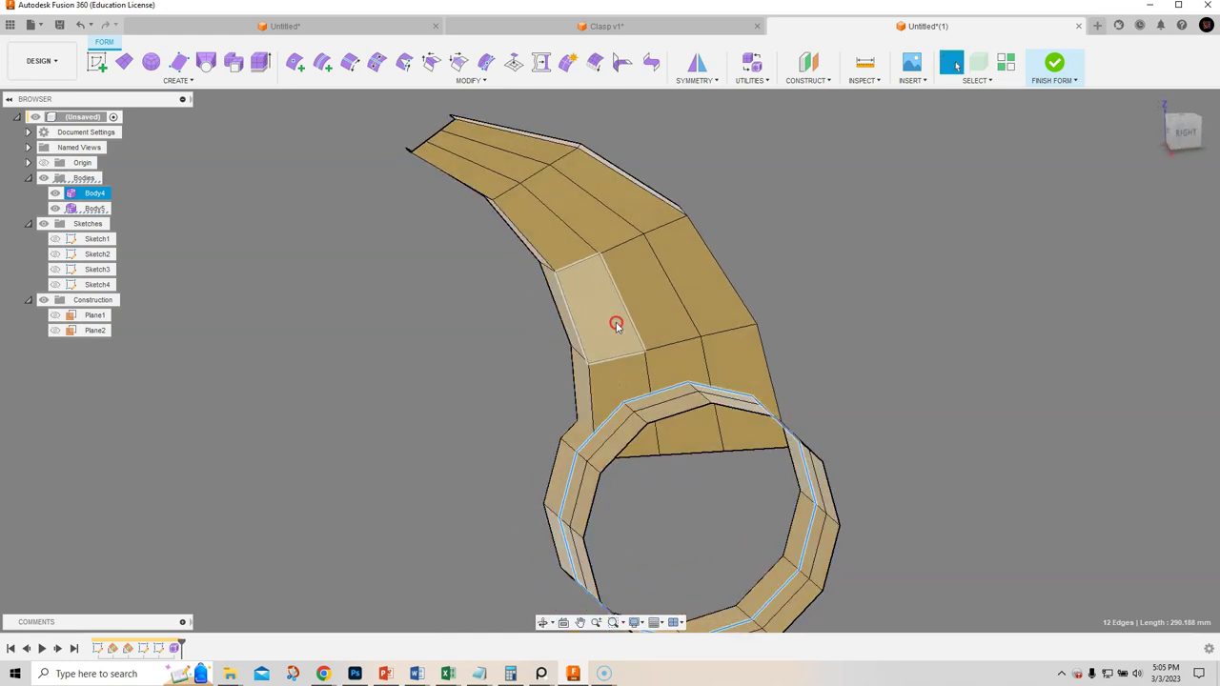
pyautogui.doubleClick(628, 319)
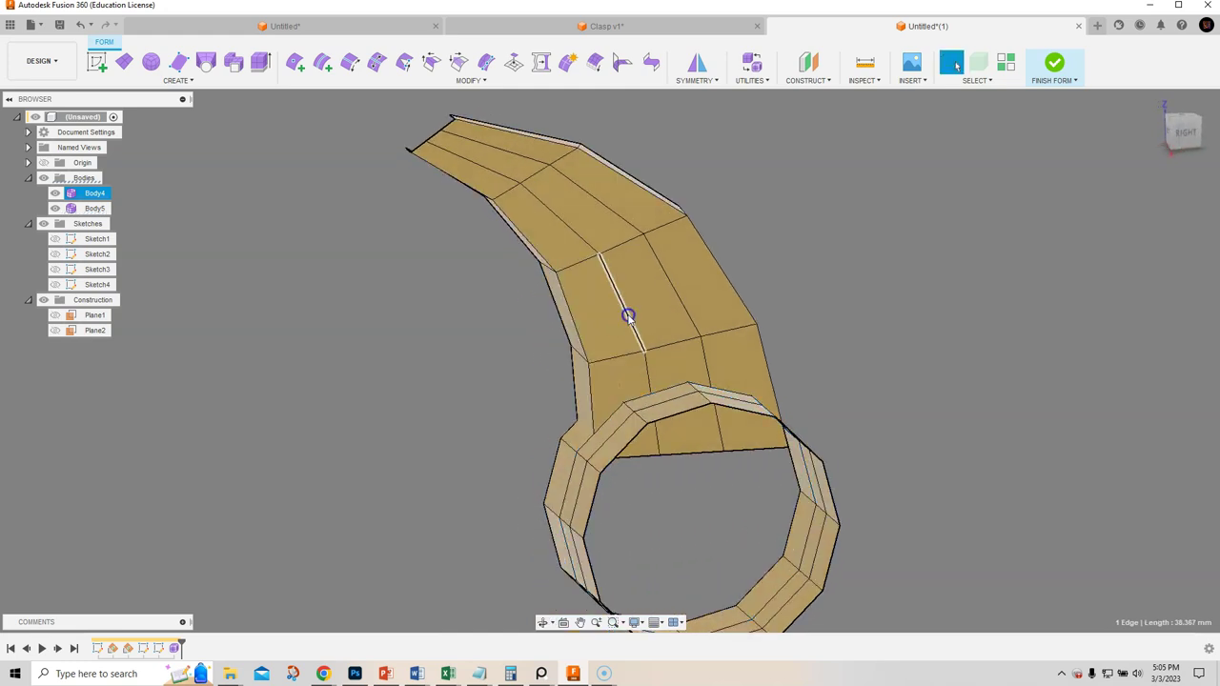
pyautogui.rightClick(831, 309)
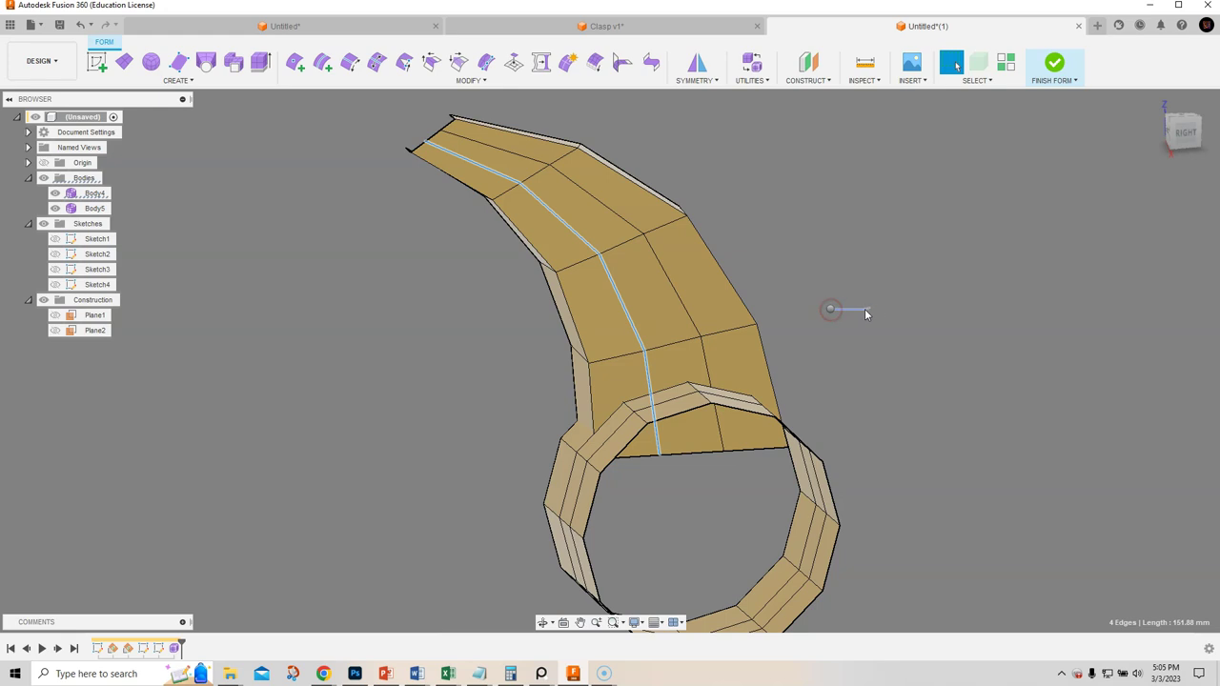
pyautogui.click(886, 292)
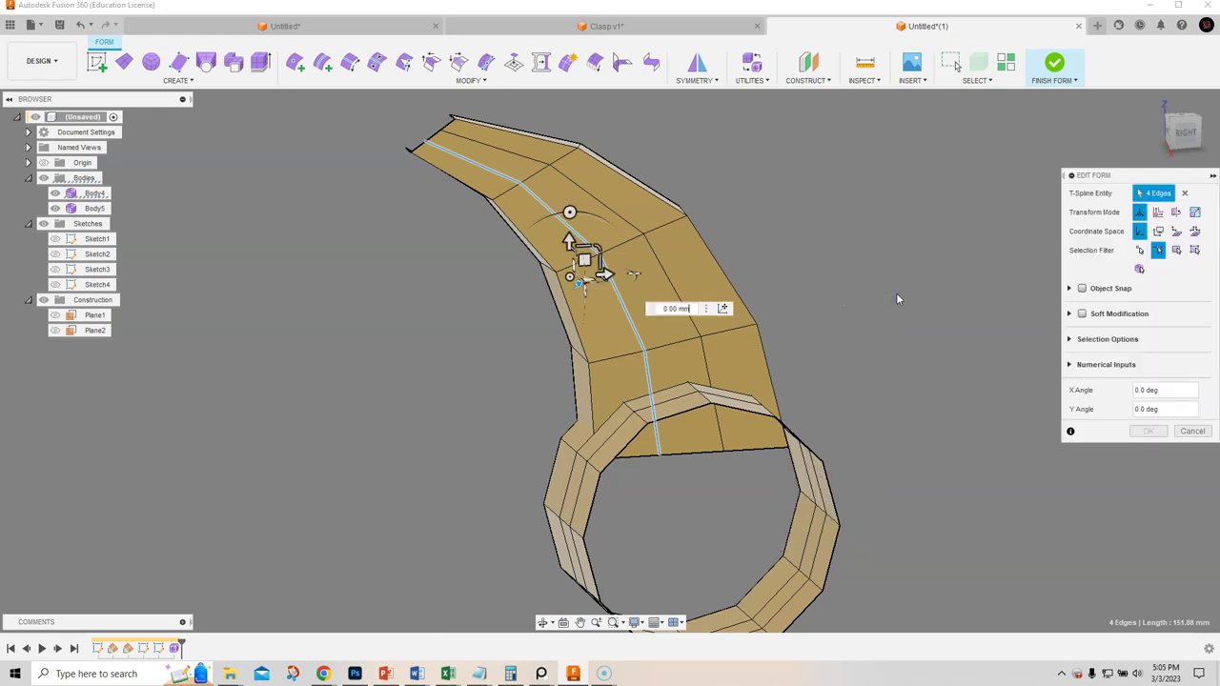
pyautogui.keyDown('shift'); pyautogui.moveTo(792, 311); pyautogui.dragTo(777, 319, button='middle'); pyautogui.keyUp('shift')
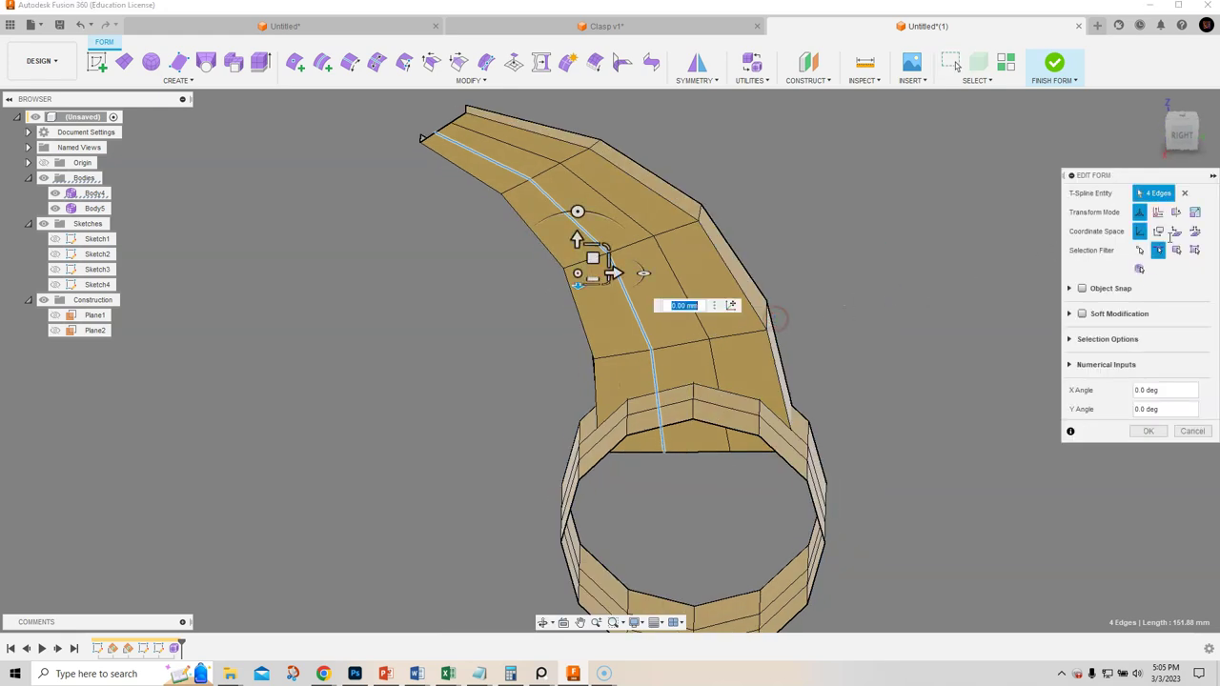
pyautogui.click(1161, 232)
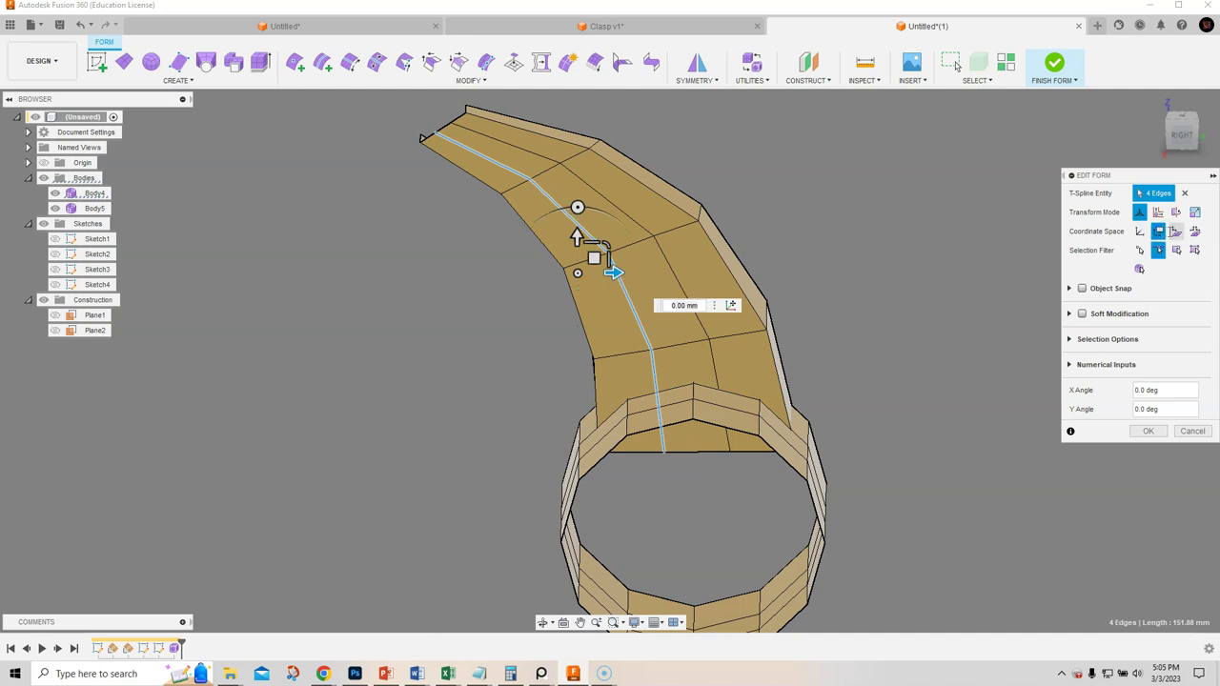
pyautogui.click(1176, 231)
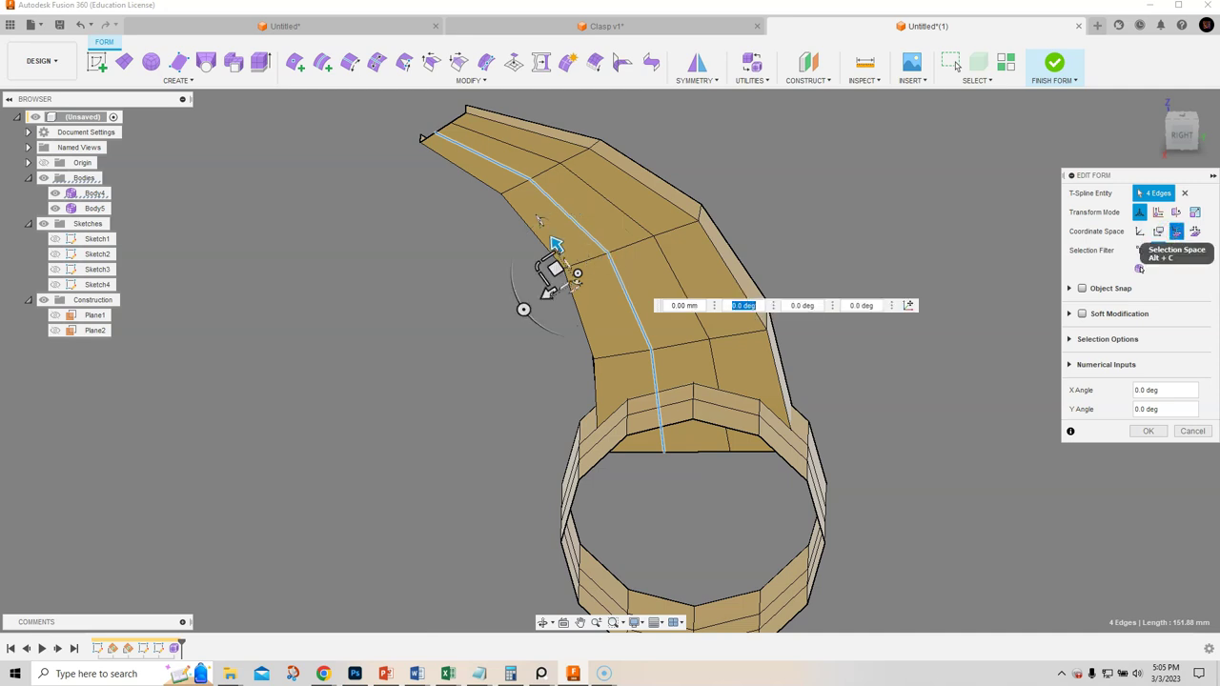
pyautogui.moveTo(557, 246); pyautogui.dragTo(549, 275)
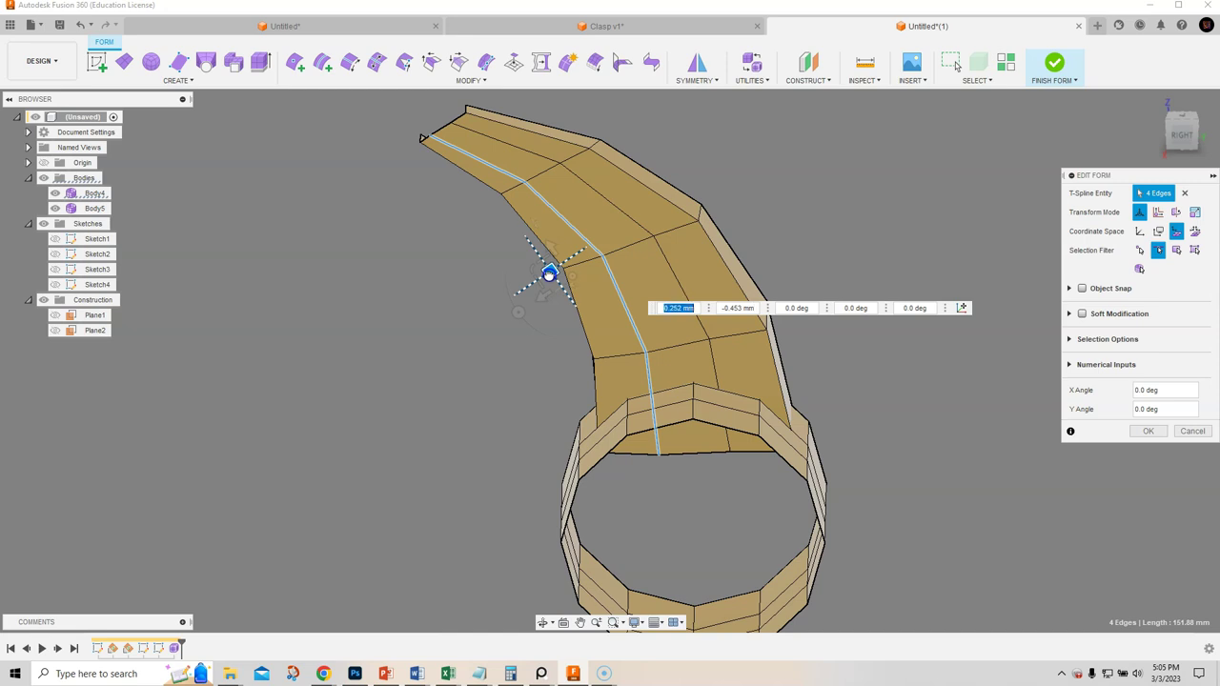
# Move the wide panel's other lengthwise edge loop by about -0.604 mm and -3.311 mm, and insert a single edge beside it at location 0.50.
pyautogui.doubleClick(672, 274)
pyautogui.moveTo(597, 258); pyautogui.dragTo(610, 258)
pyautogui.click(721, 291)
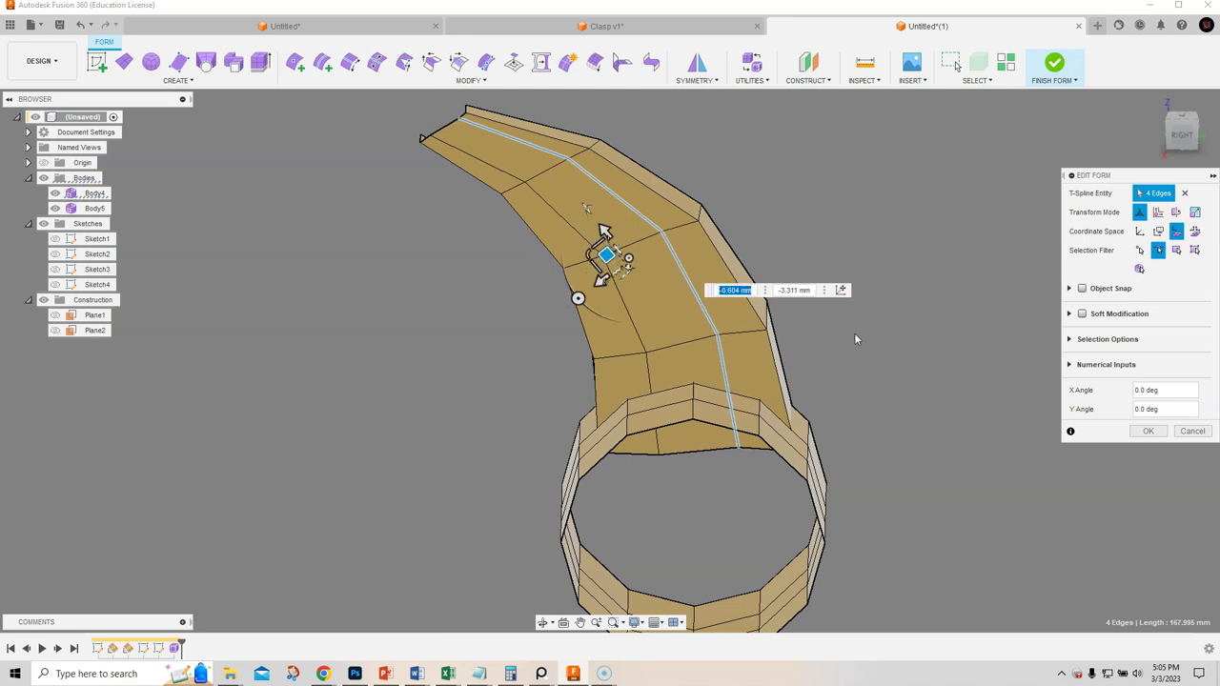
pyautogui.click(1149, 431)
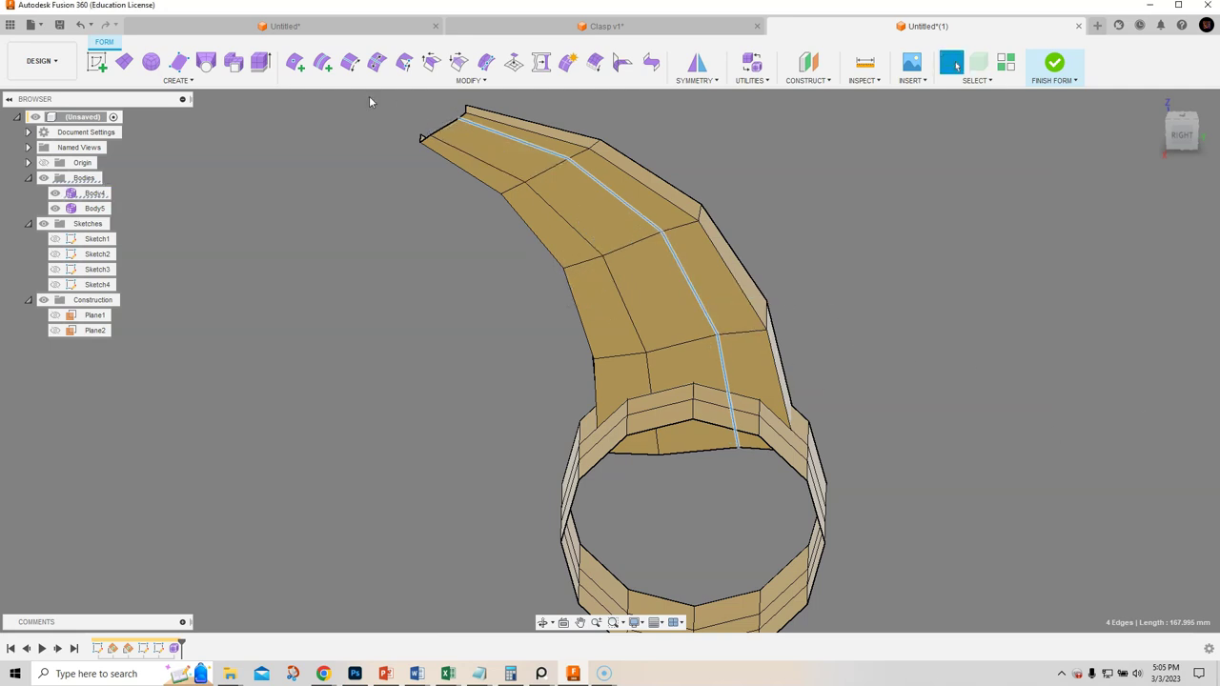
pyautogui.click(322, 62)
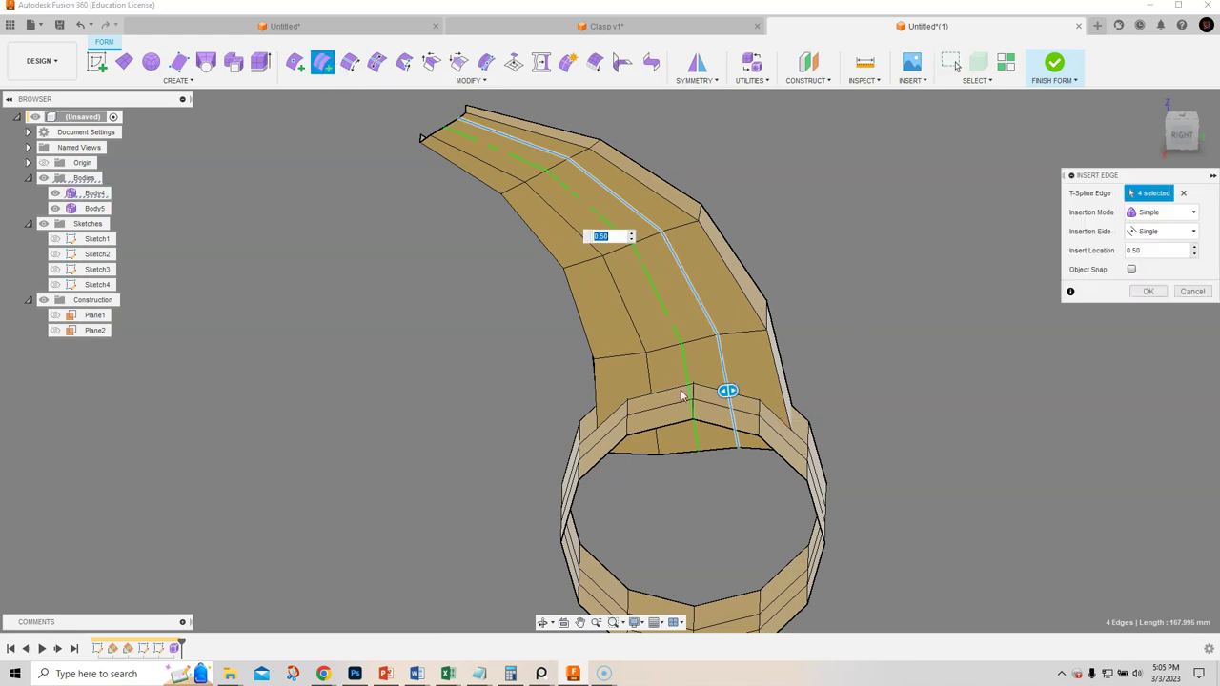
pyautogui.click(1150, 292)
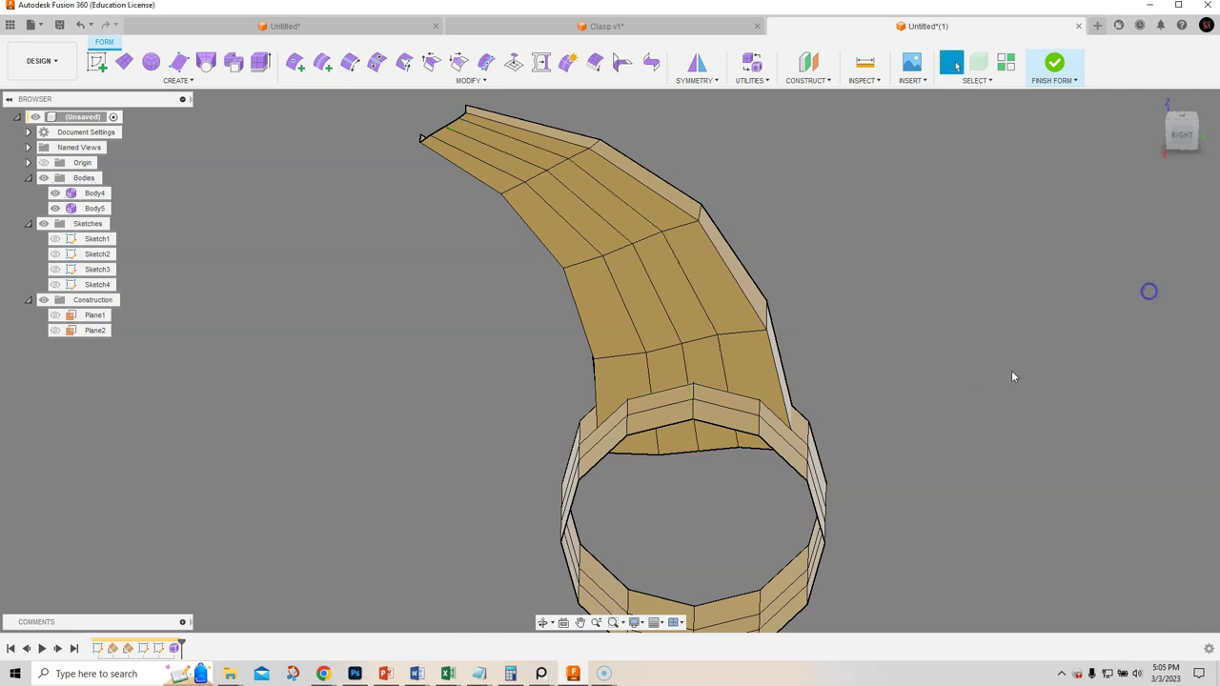
# Hide the curved body and delete the cylinder's rear-row face beneath the side panel on the inner curve.
pyautogui.keyDown('shift'); pyautogui.moveTo(452, 455); pyautogui.dragTo(476, 452, button='middle'); pyautogui.keyUp('shift')
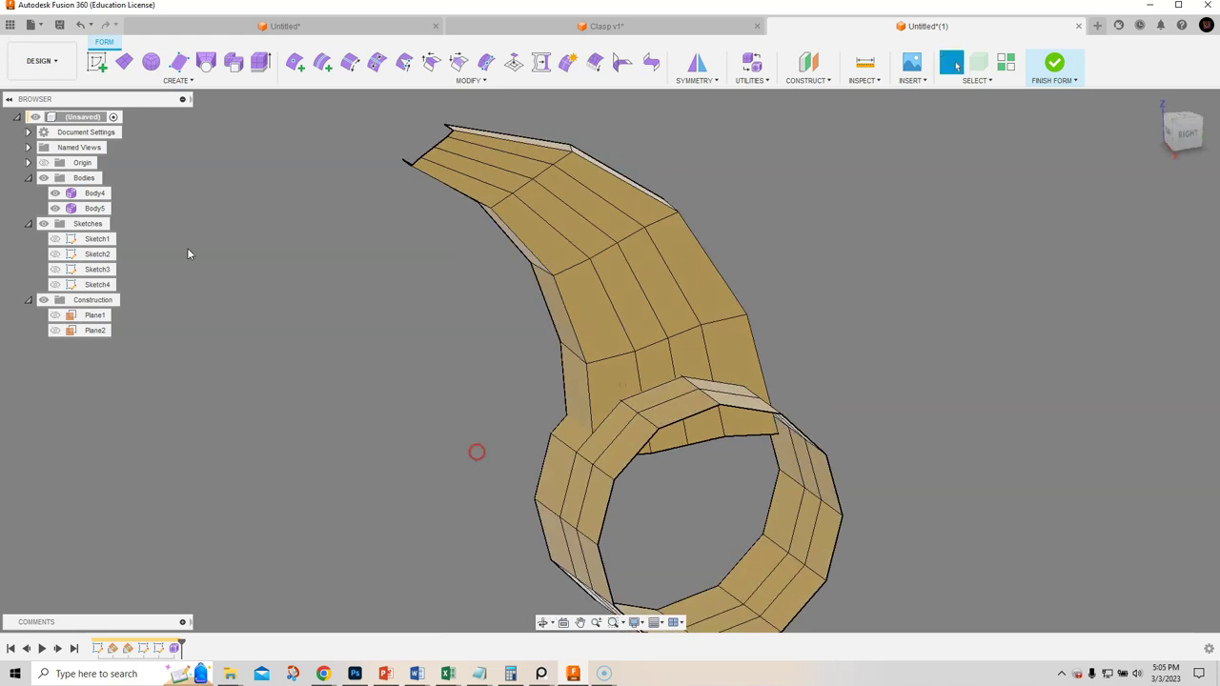
pyautogui.click(63, 193)
pyautogui.click(55, 194)
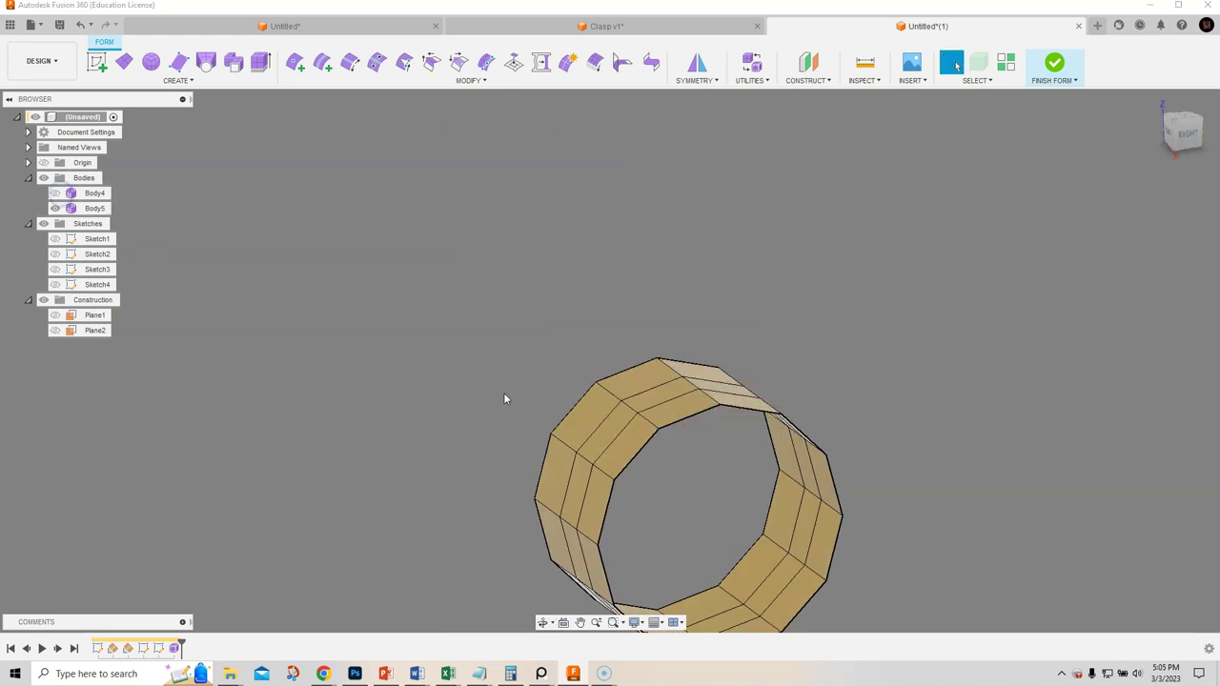
pyautogui.click(573, 421)
pyautogui.press('Delete')
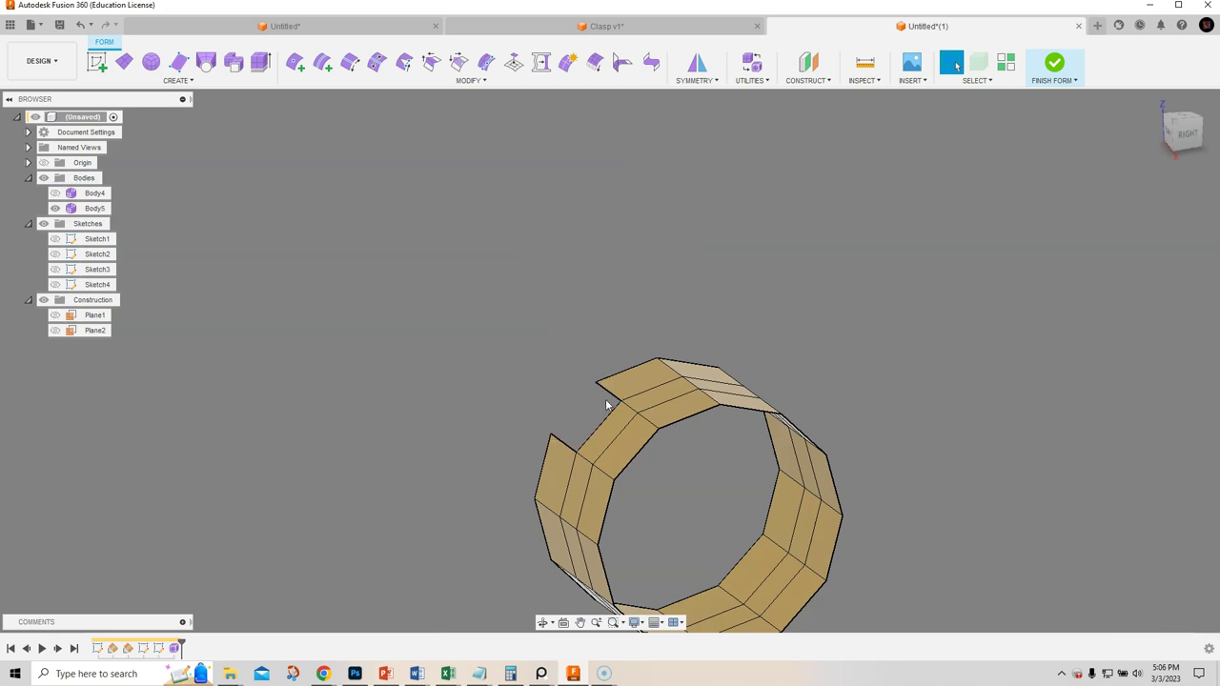
# Show the curved body again and delete the cylinder's rear-row face beneath the side panel on the outer curve.
pyautogui.keyDown('shift'); pyautogui.moveTo(547, 402); pyautogui.dragTo(493, 404, button='middle'); pyautogui.keyUp('shift')
pyautogui.click(58, 195)
pyautogui.click(55, 195)
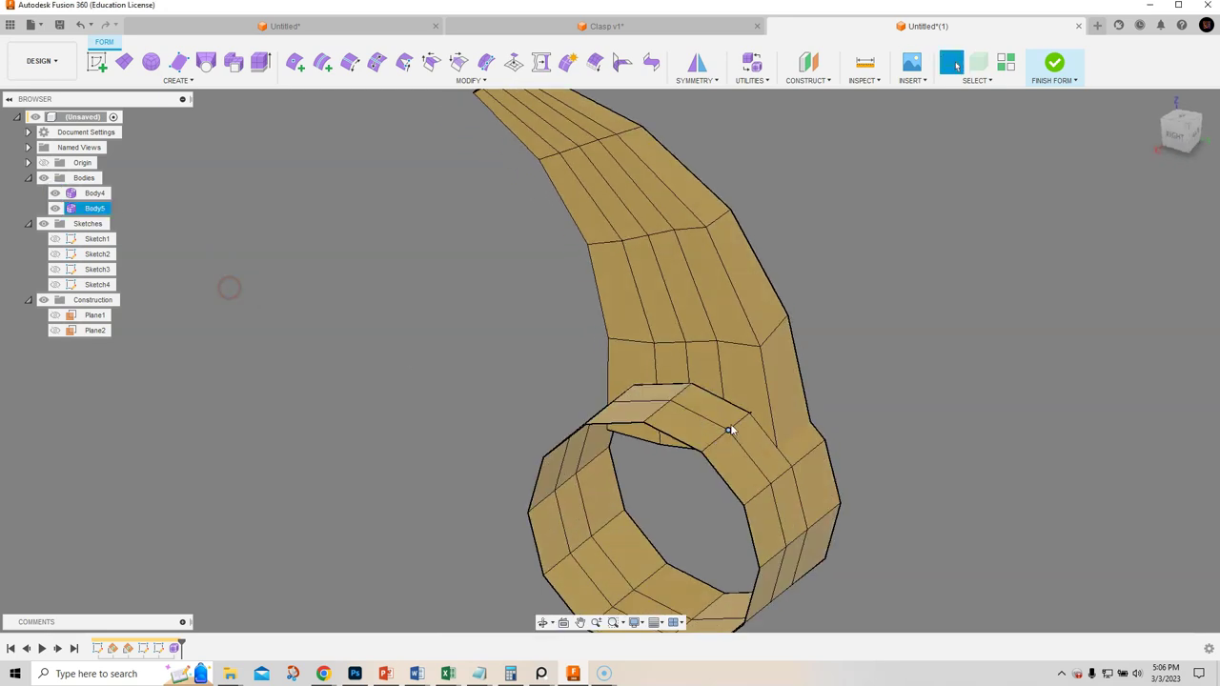
pyautogui.click(796, 434)
pyautogui.press('Delete')
# Weld the two bottom vertices of the outer-curve side panel to the lower corners of the adjacent opening in the cylinder.
pyautogui.moveTo(458, 344); pyautogui.dragTo(321, 274, button='middle')
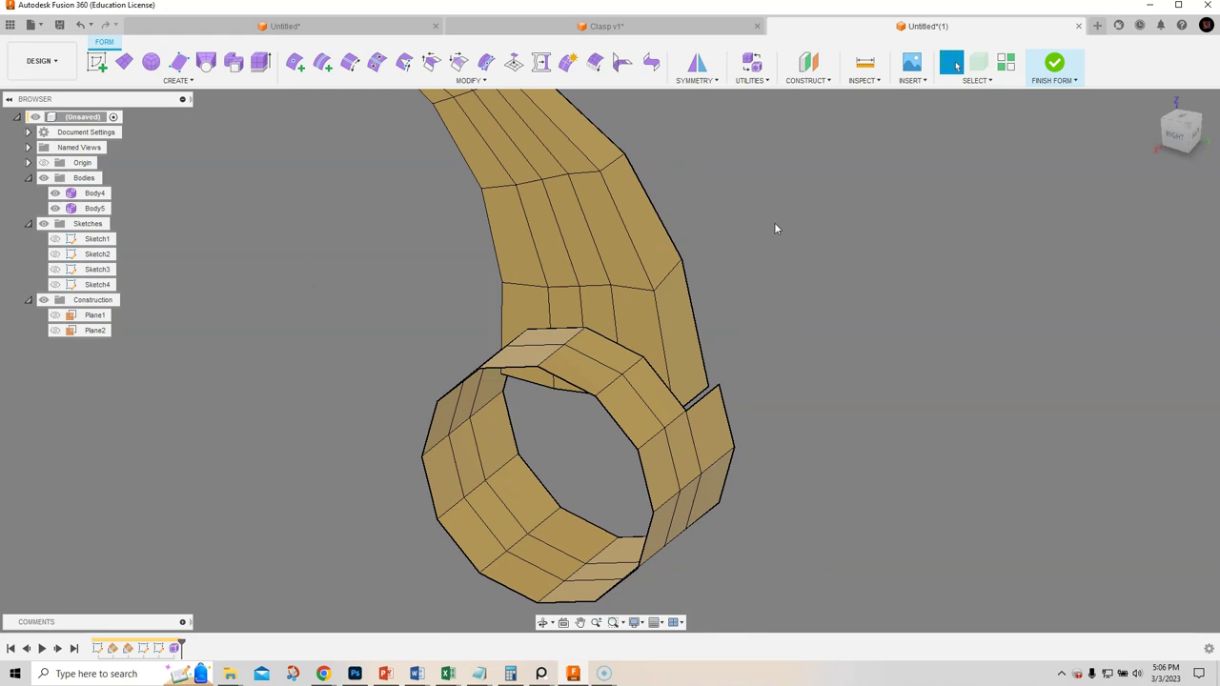
pyautogui.rightClick(941, 298)
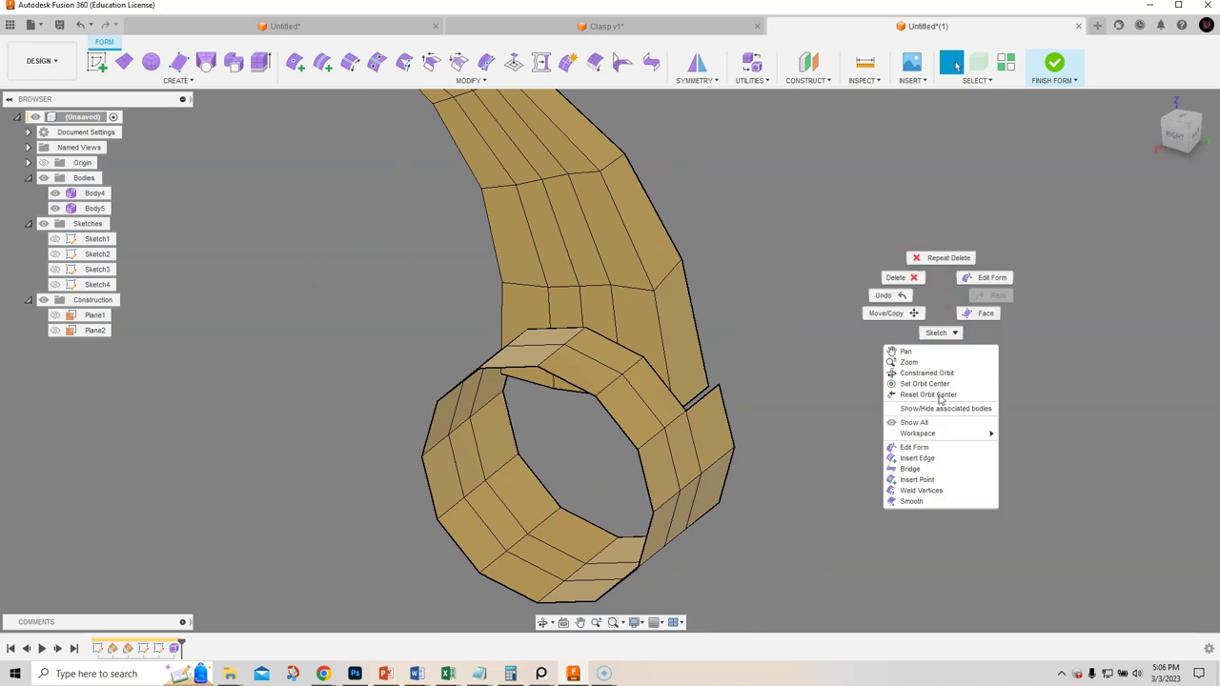
pyautogui.click(921, 490)
pyautogui.scroll(2, 785, 384)
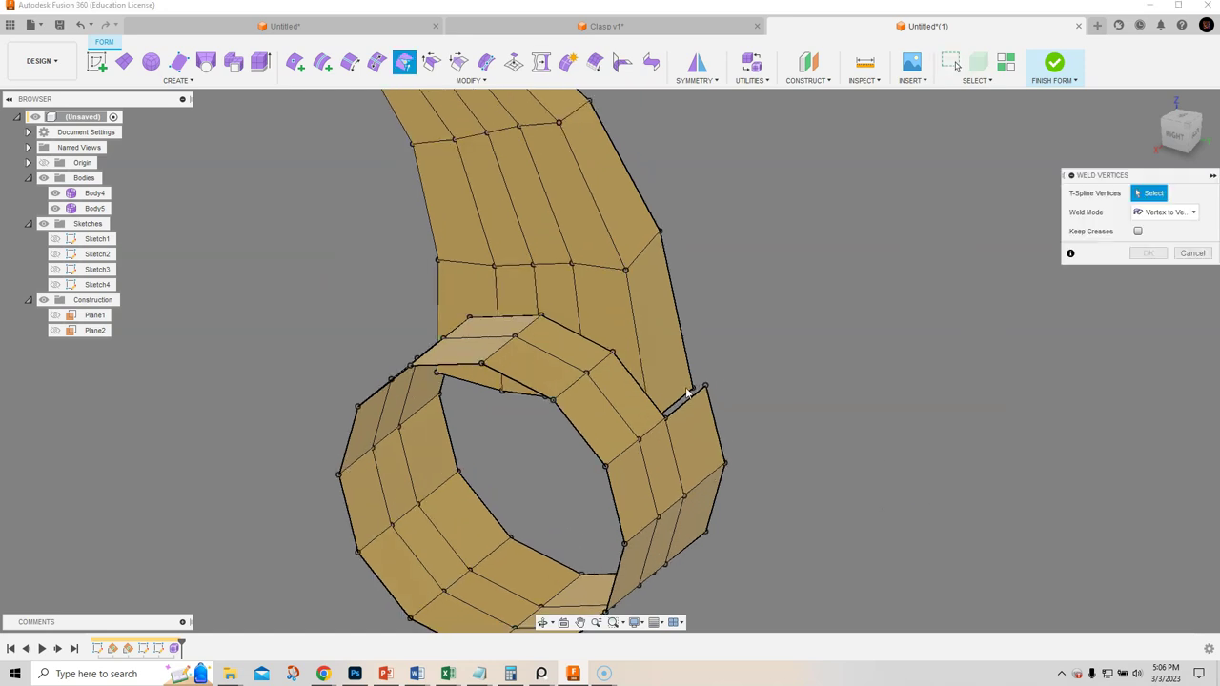
pyautogui.click(694, 389)
pyautogui.click(705, 387)
pyautogui.keyDown('shift'); pyautogui.moveTo(678, 440); pyautogui.dragTo(573, 447, button='middle'); pyautogui.keyUp('shift')
pyautogui.click(676, 408)
pyautogui.click(670, 407)
# Weld the two bottom vertices of the inner-curve side panel to the matching lower corners of the opening in the cylinder.
pyautogui.keyDown('shift'); pyautogui.moveTo(505, 408); pyautogui.dragTo(481, 369, button='middle'); pyautogui.keyUp('shift')
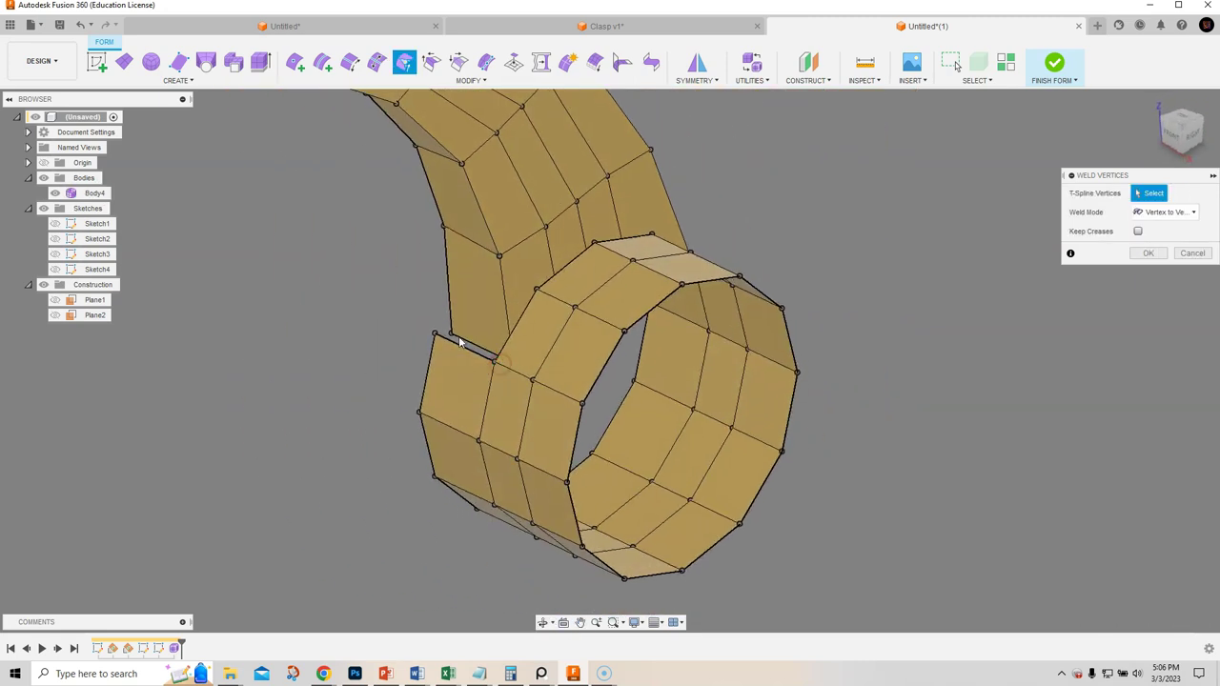
pyautogui.click(452, 336)
pyautogui.click(435, 335)
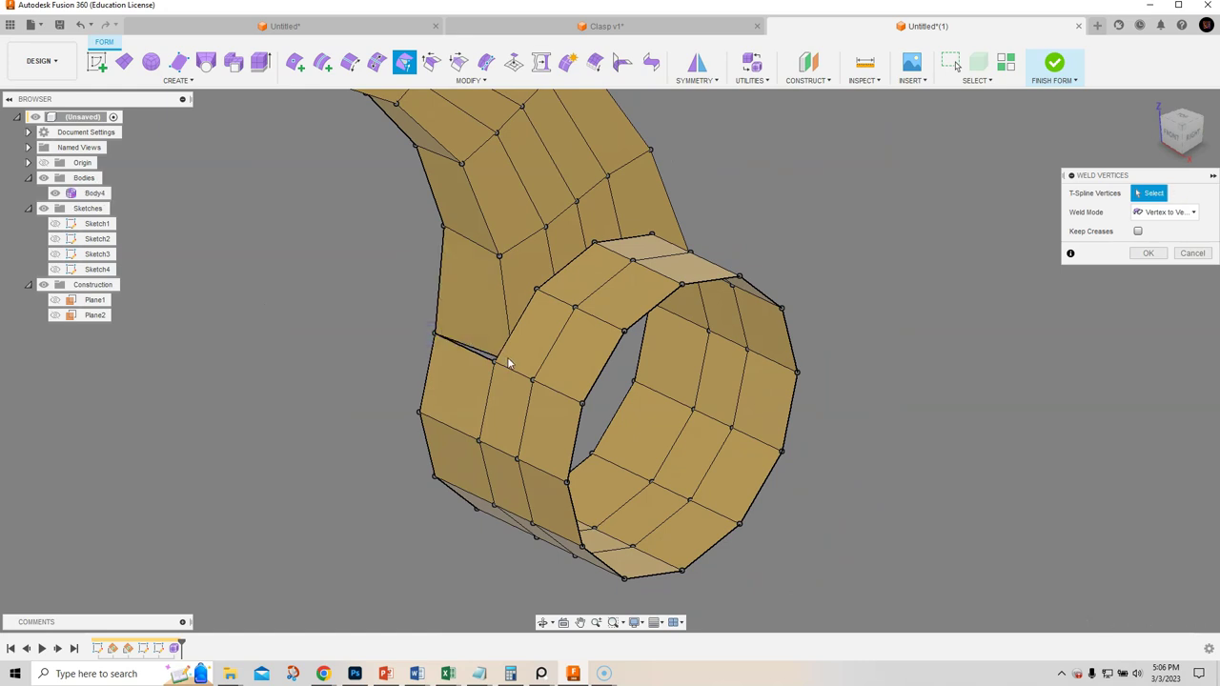
pyautogui.click(496, 363)
pyautogui.click(492, 359)
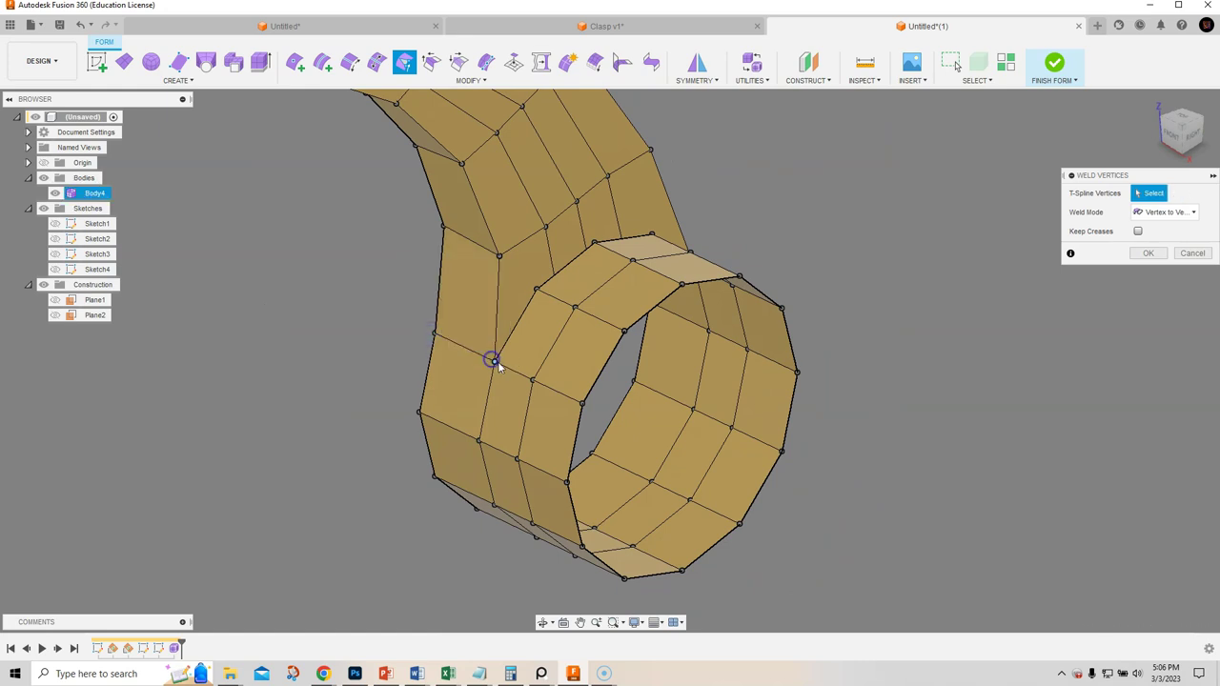
# Weld the wide panel's three remaining bottom vertices to the vertices along the top of the cylinder's opening and finish the weld.
pyautogui.keyDown('shift'); pyautogui.moveTo(618, 343); pyautogui.dragTo(588, 337, button='middle'); pyautogui.keyUp('shift')
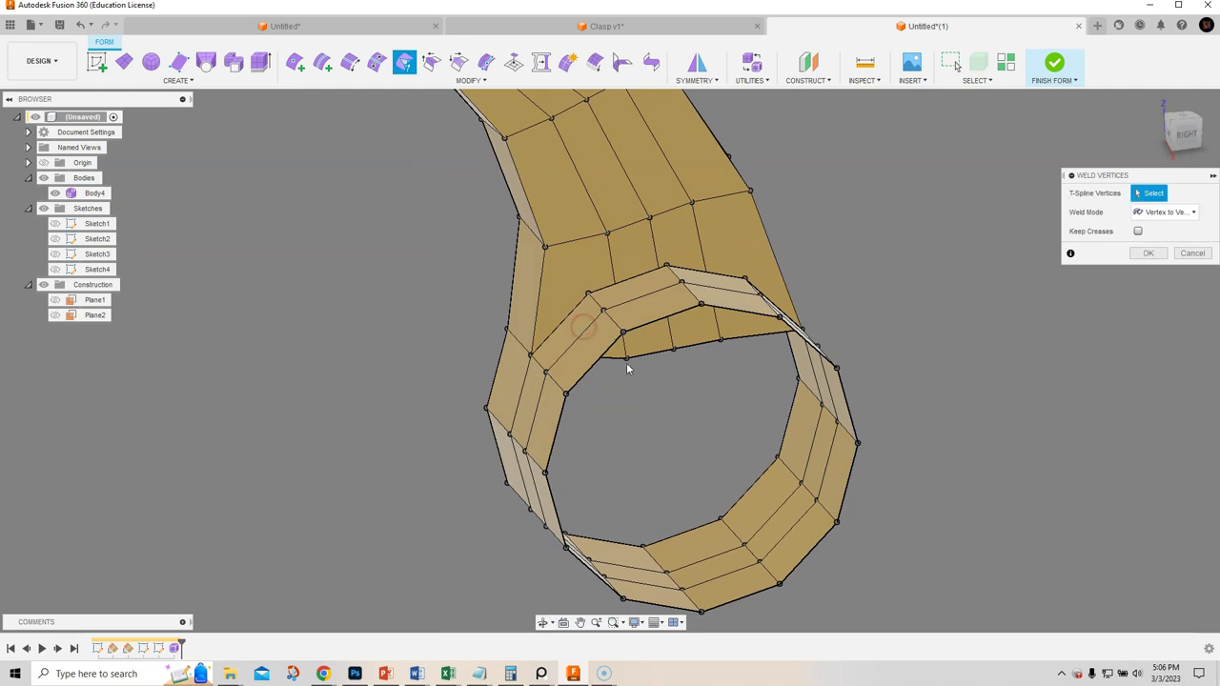
pyautogui.click(625, 359)
pyautogui.click(587, 293)
pyautogui.click(672, 345)
pyautogui.click(667, 265)
pyautogui.click(722, 338)
pyautogui.click(747, 283)
pyautogui.moveTo(704, 406)
pyautogui.keyDown('shift'); pyautogui.mouseDown(button='middle')
pyautogui.moveTo(645, 428)
pyautogui.moveTo(582, 403)
pyautogui.moveTo(602, 346)
pyautogui.moveTo(686, 343)
pyautogui.moveTo(705, 387)
pyautogui.moveTo(697, 411)
pyautogui.moveTo(763, 391)
pyautogui.moveTo(720, 417)
pyautogui.mouseUp(button='middle'); pyautogui.keyUp('shift')
pyautogui.click(1147, 254)
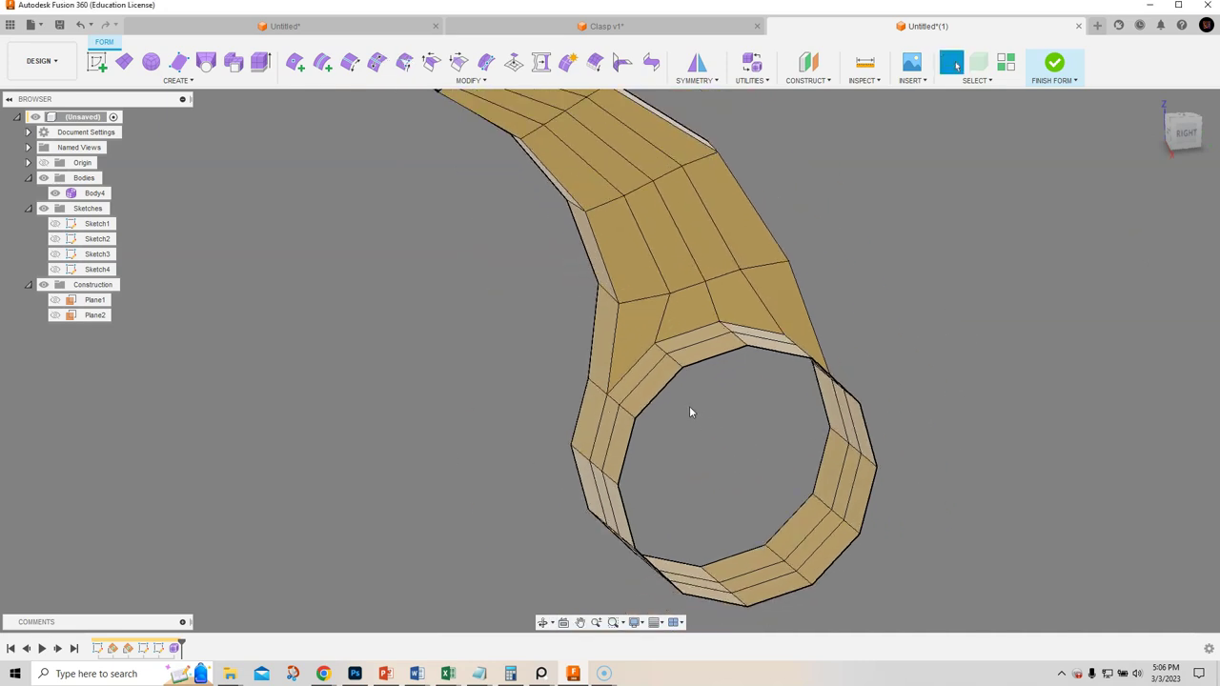
# Switch the form to smooth display and examine the welded joint from the right view, comparing it with the box display.
pyautogui.hotkey('alt', '3')
pyautogui.keyDown('shift'); pyautogui.moveTo(642, 257); pyautogui.dragTo(540, 328, button='middle'); pyautogui.keyUp('shift')
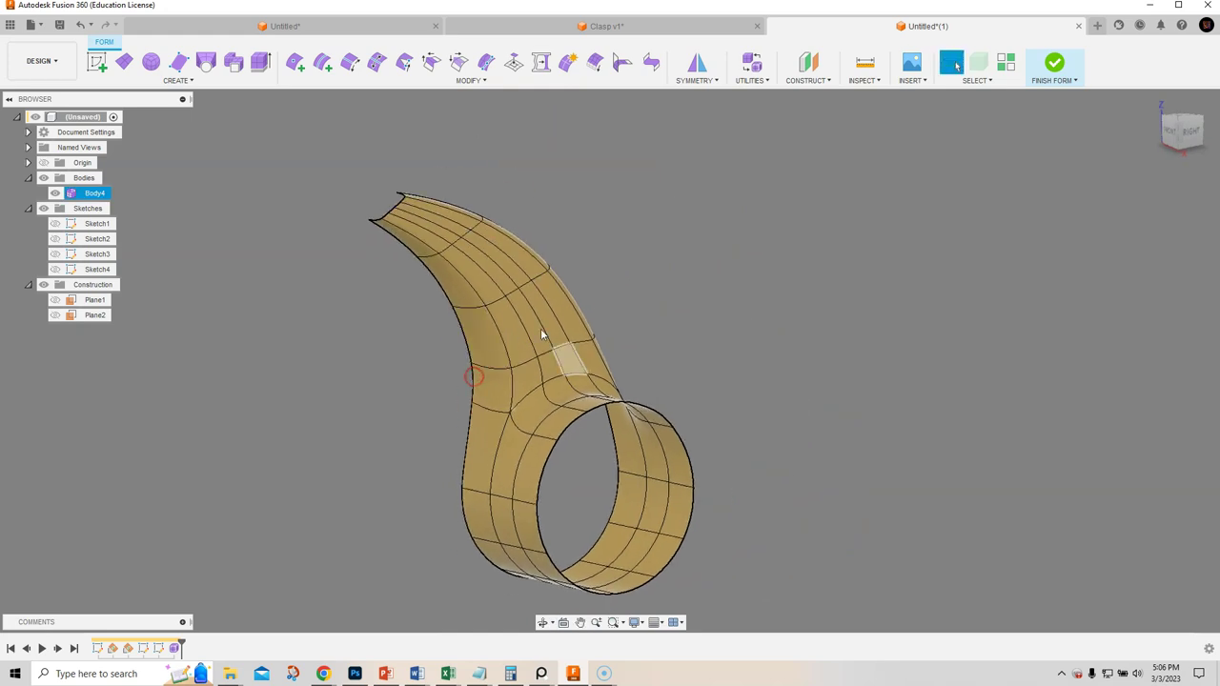
pyautogui.moveTo(280, 449)
pyautogui.keyDown('shift'); pyautogui.mouseDown(button='middle')
pyautogui.moveTo(386, 436)
pyautogui.moveTo(411, 419)
pyautogui.moveTo(449, 435)
pyautogui.moveTo(264, 455)
pyautogui.moveTo(246, 419)
pyautogui.moveTo(266, 439)
pyautogui.mouseUp(button='middle'); pyautogui.keyUp('shift')
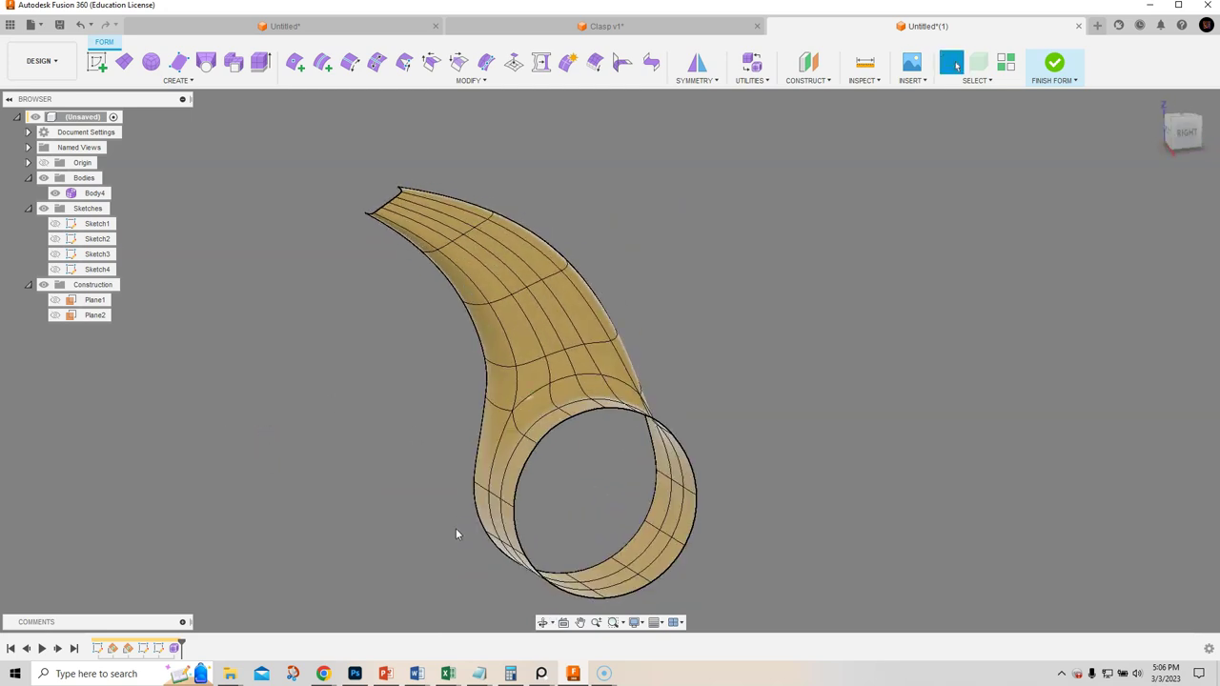
pyautogui.moveTo(560, 486)
pyautogui.keyDown('shift'); pyautogui.mouseDown(button='middle')
pyautogui.moveTo(618, 397)
pyautogui.moveTo(591, 422)
pyautogui.moveTo(597, 384)
pyautogui.moveTo(623, 405)
pyautogui.mouseUp(button='middle'); pyautogui.keyUp('shift')
pyautogui.scroll(4, 605, 378)
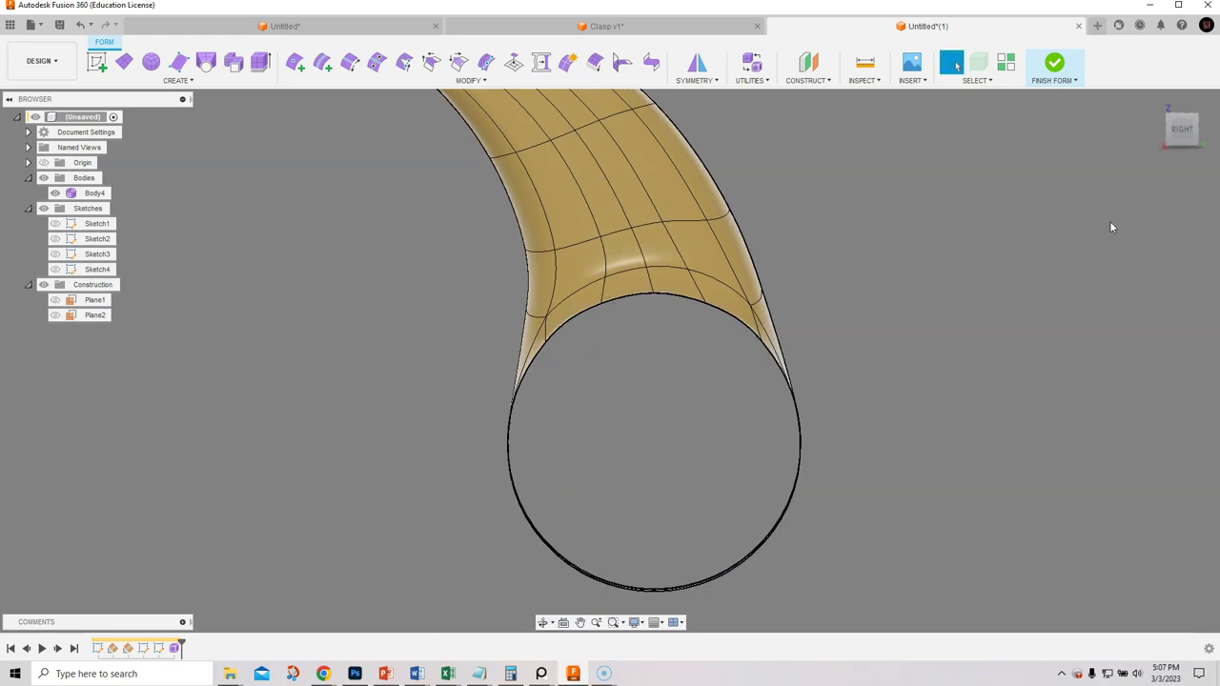
pyautogui.click(1182, 131)
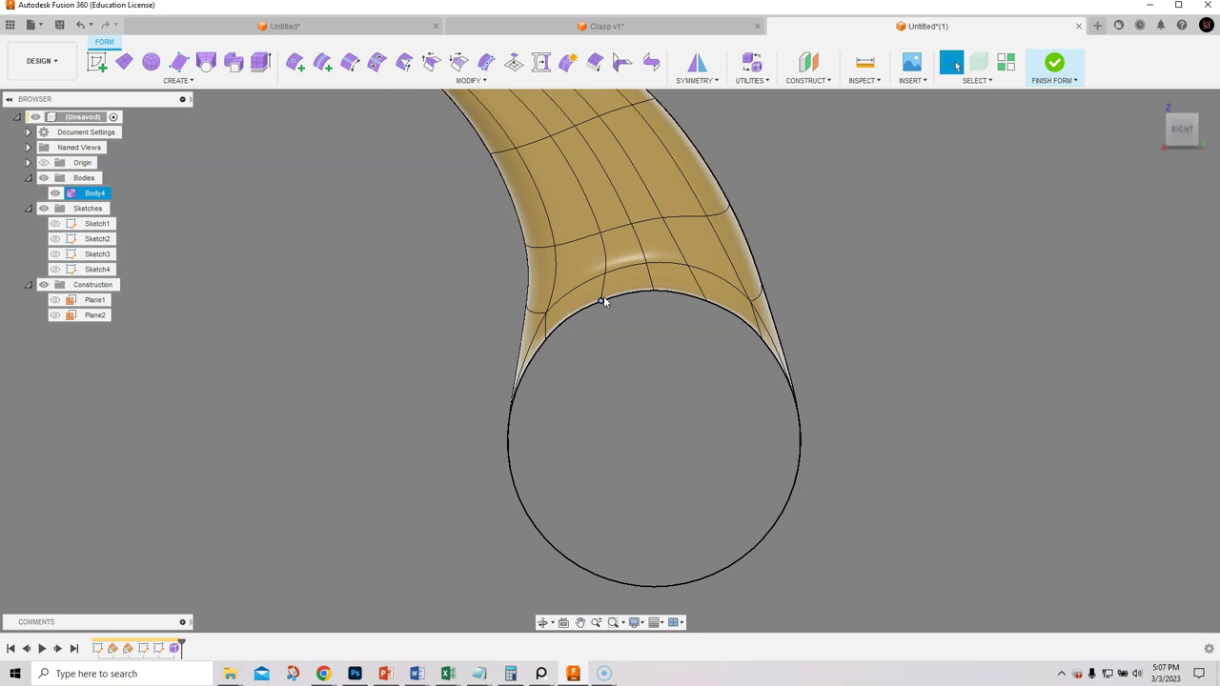
pyautogui.click(591, 259)
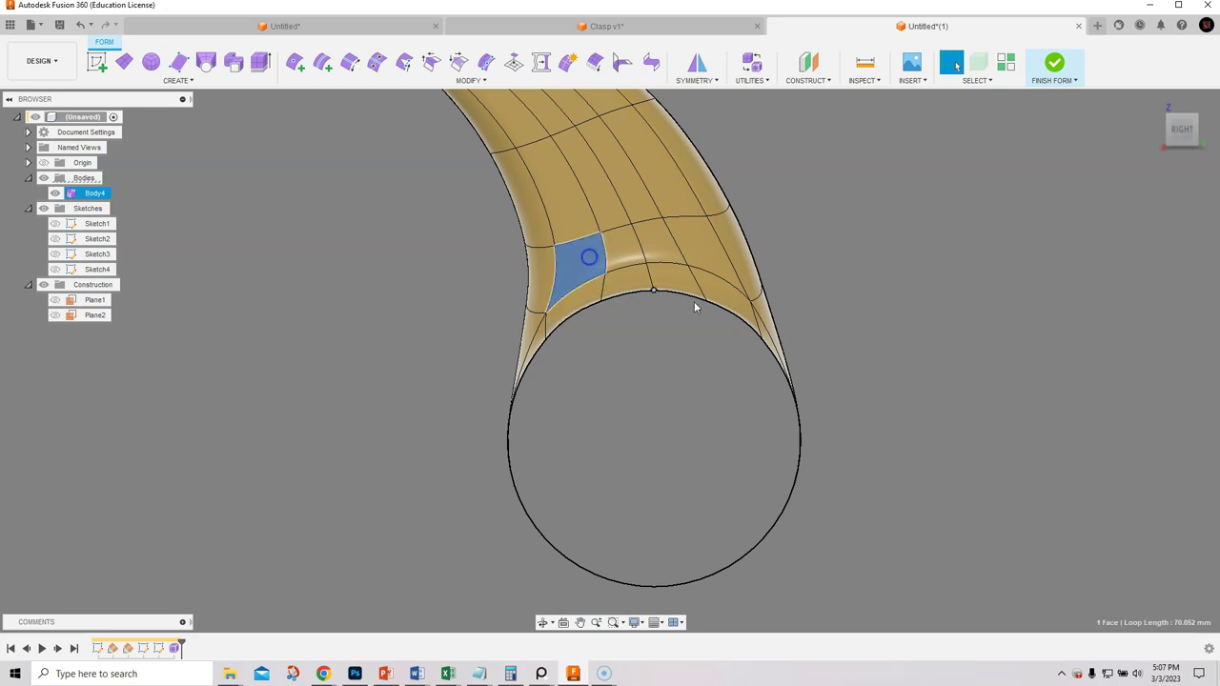
pyautogui.hotkey('alt', '1')
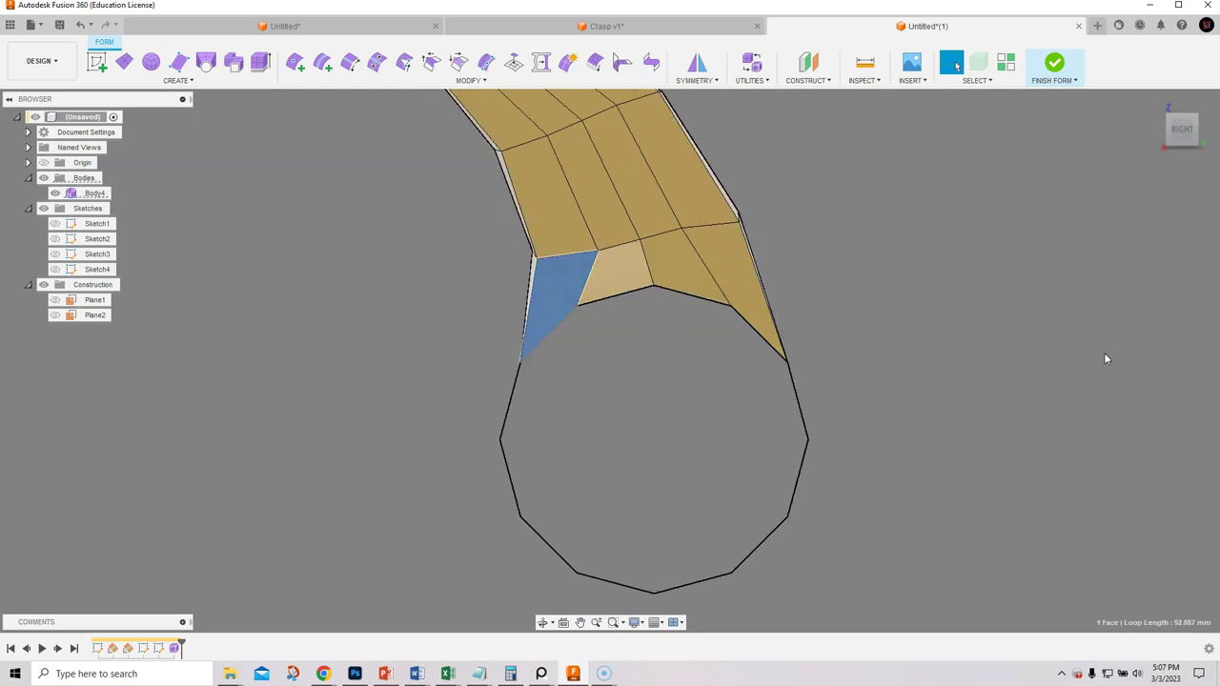
pyautogui.hotkey('alt', '3')
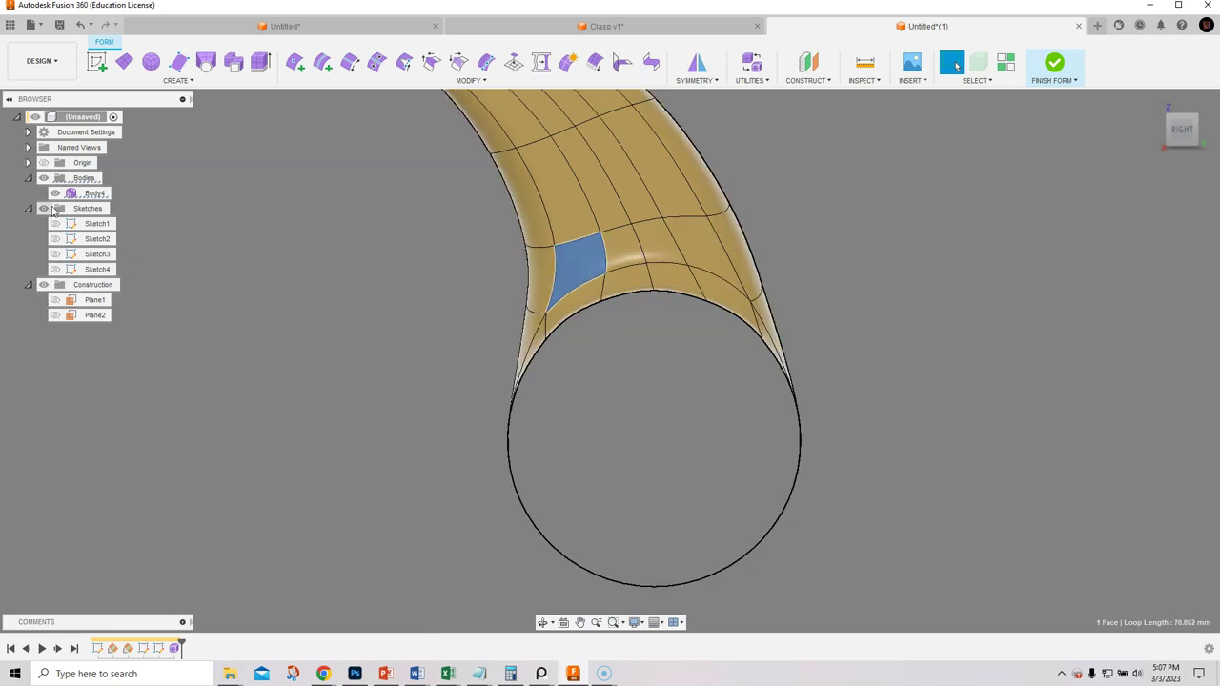
# Show Sketch4 and compare the cylinder's upper rim closely with the sketched circle.
pyautogui.click(54, 269)
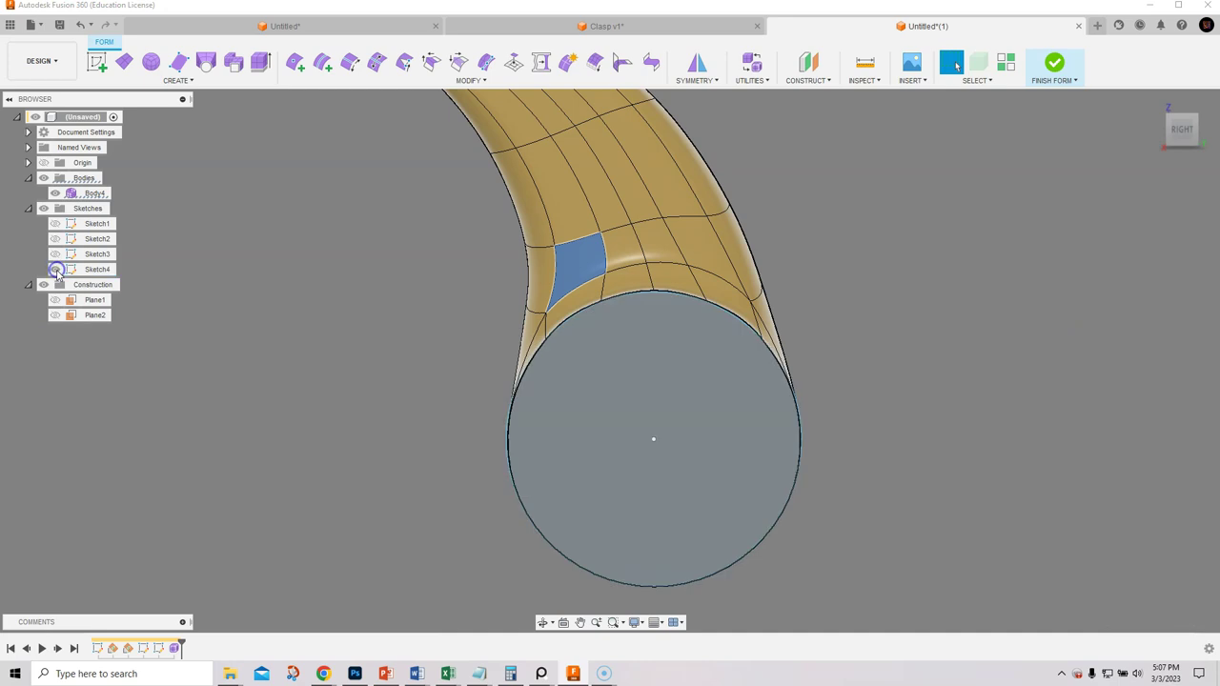
pyautogui.scroll(5, 559, 424)
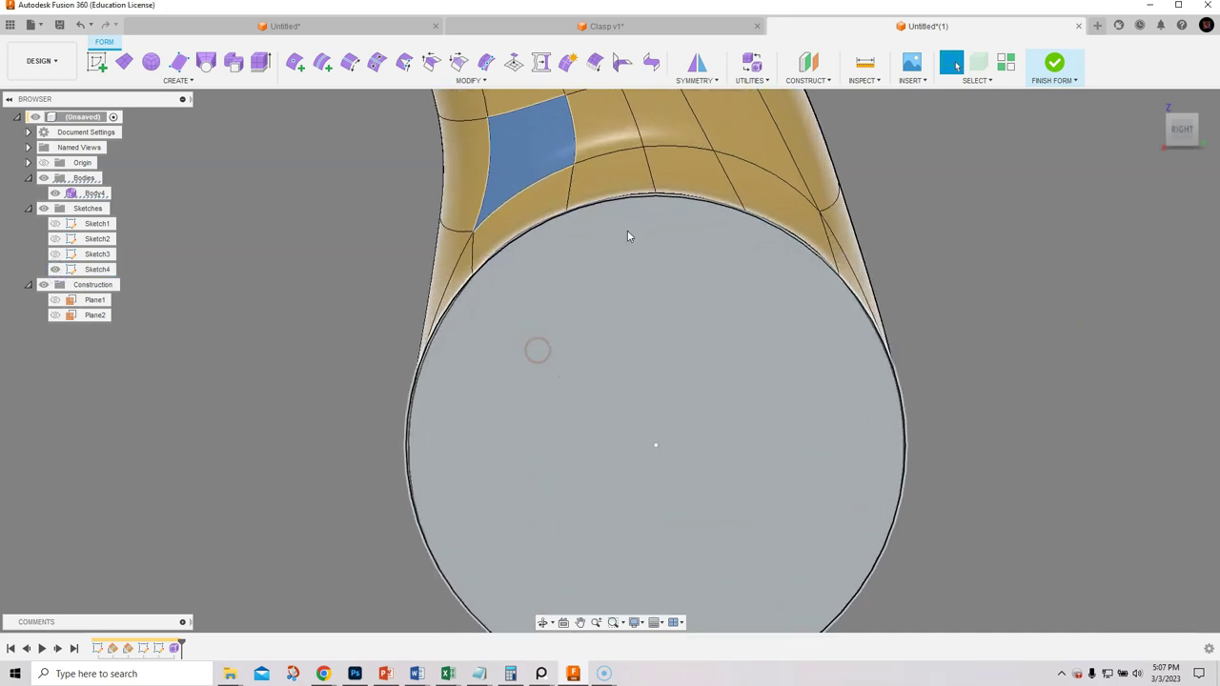
pyautogui.click(293, 188)
pyautogui.scroll(2, 662, 220)
pyautogui.moveTo(661, 221); pyautogui.dragTo(633, 273, button='middle')
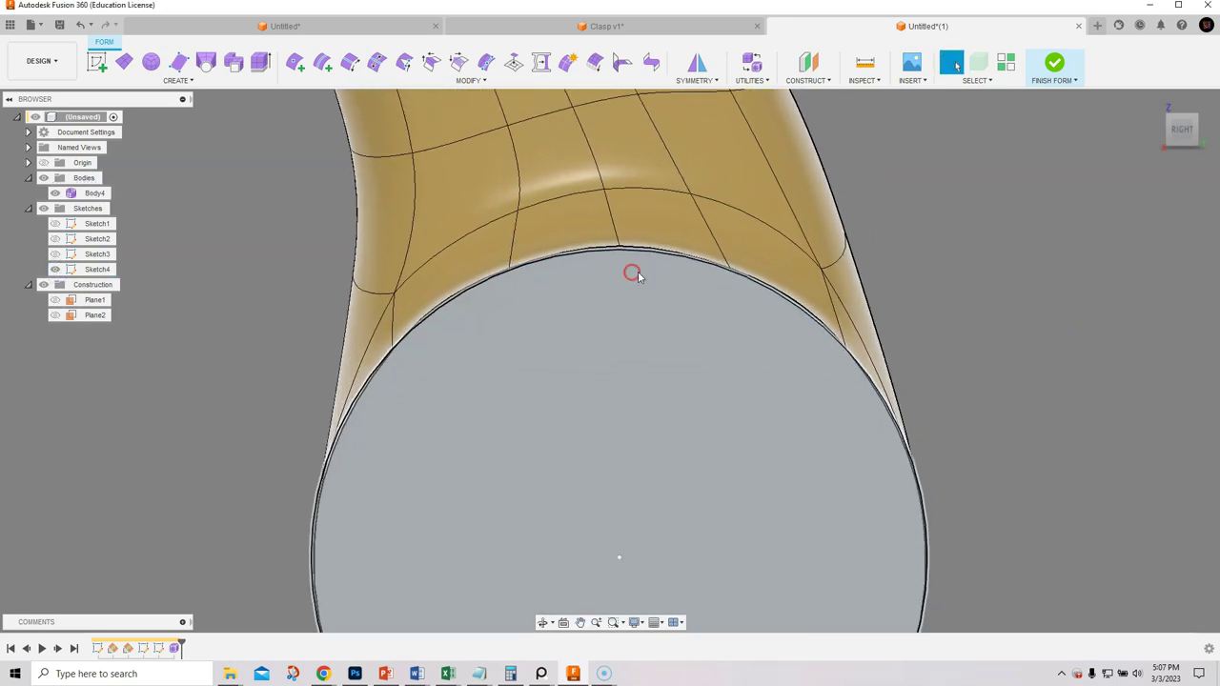
# Edit the form's vertices in view space and move the rim's topmost vertices by about 0.092 mm and -0.552 mm toward the sketched circle.
pyautogui.rightClick(756, 192)
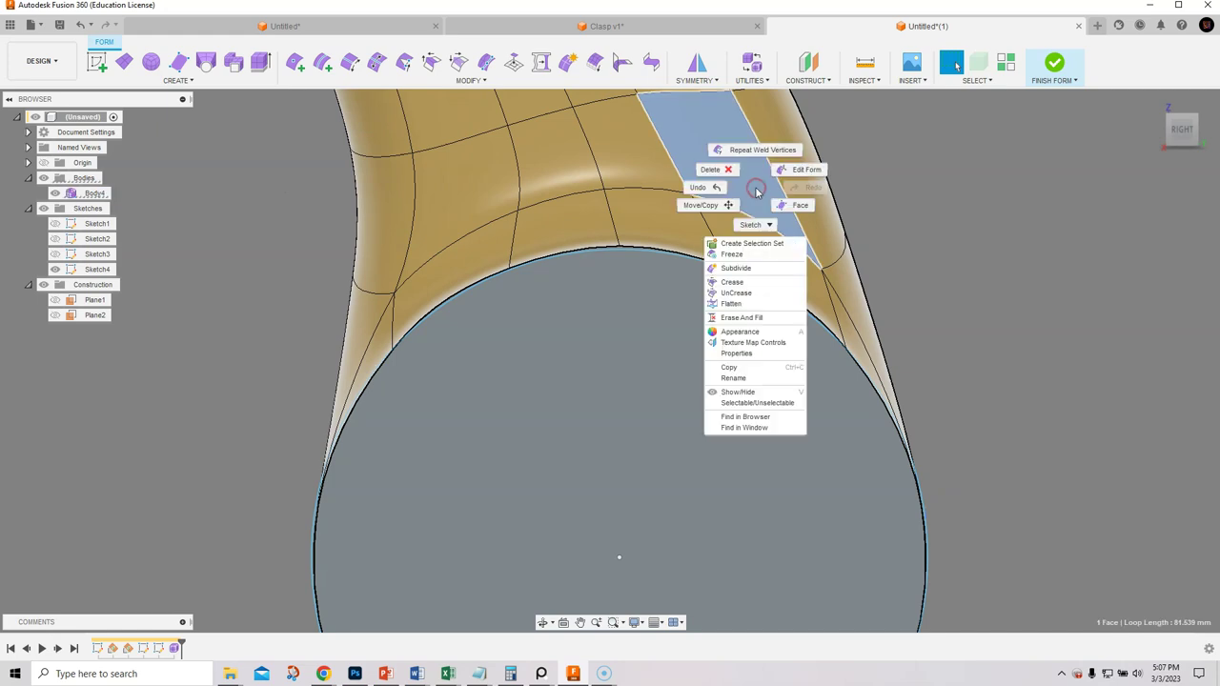
pyautogui.click(805, 172)
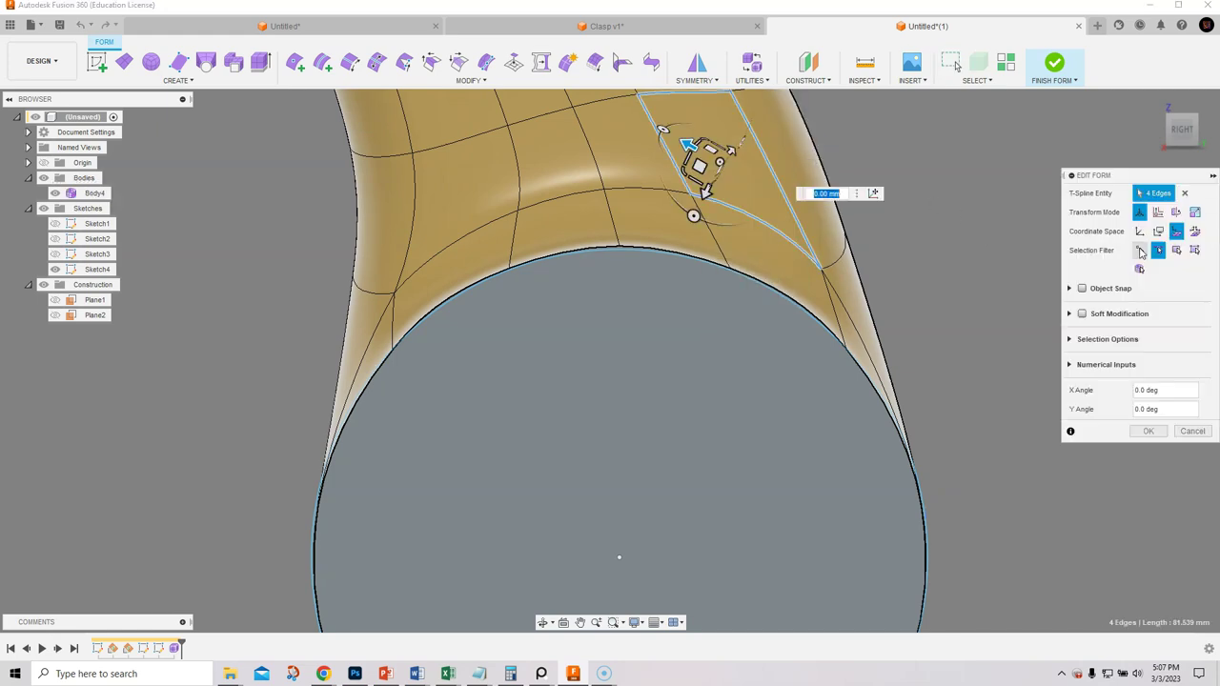
pyautogui.click(1140, 250)
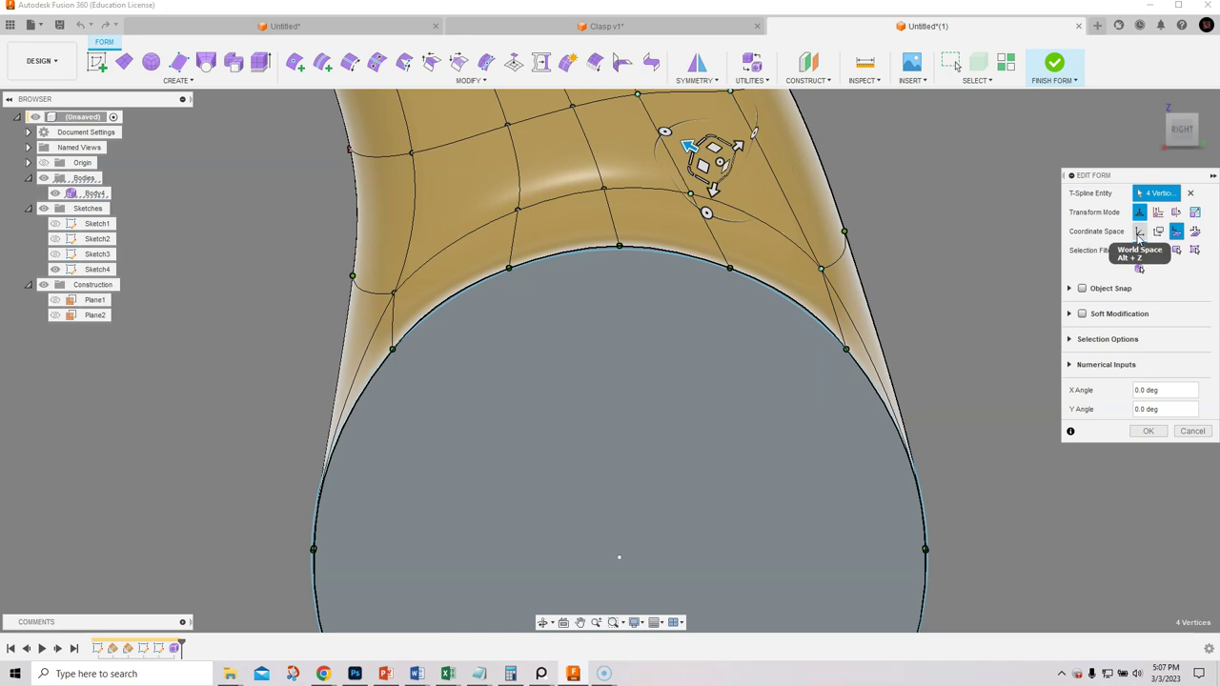
pyautogui.click(1159, 231)
pyautogui.moveTo(638, 290); pyautogui.dragTo(586, 279, button='middle')
pyautogui.moveTo(584, 270); pyautogui.dragTo(586, 226)
pyautogui.click(545, 229)
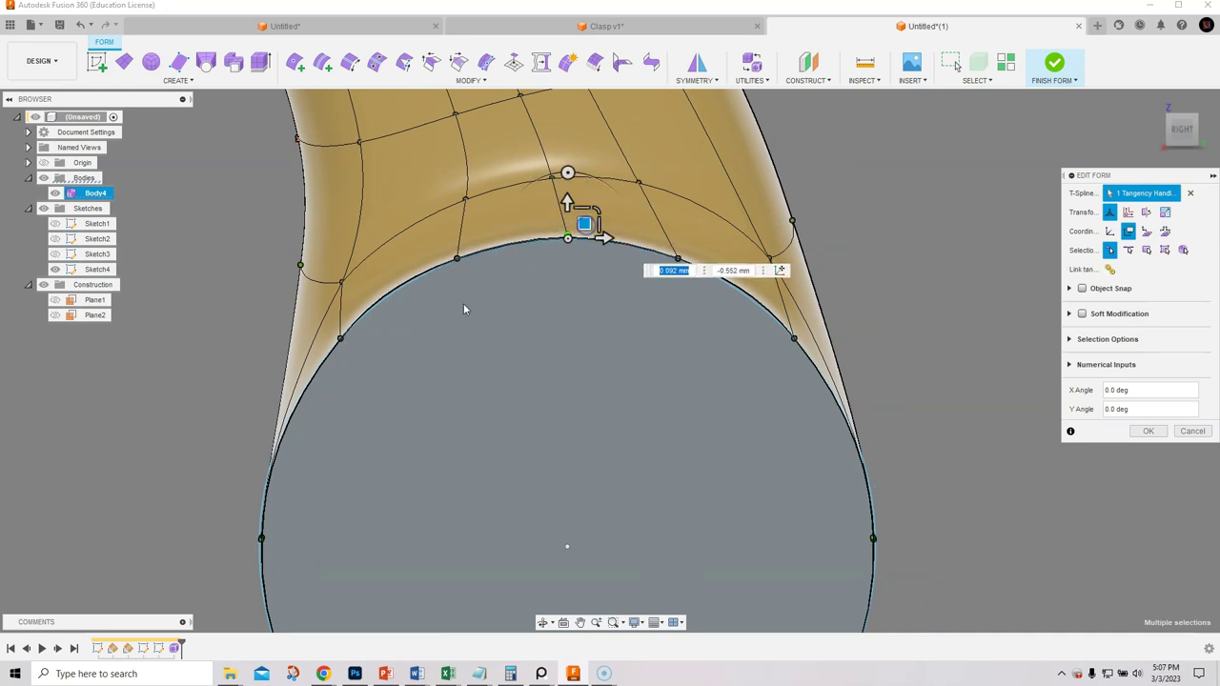
# Adjust the rim vertices on either side of the topmost one to follow the sketched circle.
pyautogui.scroll(3, 462, 300)
pyautogui.moveTo(391, 304); pyautogui.dragTo(431, 276, button='middle')
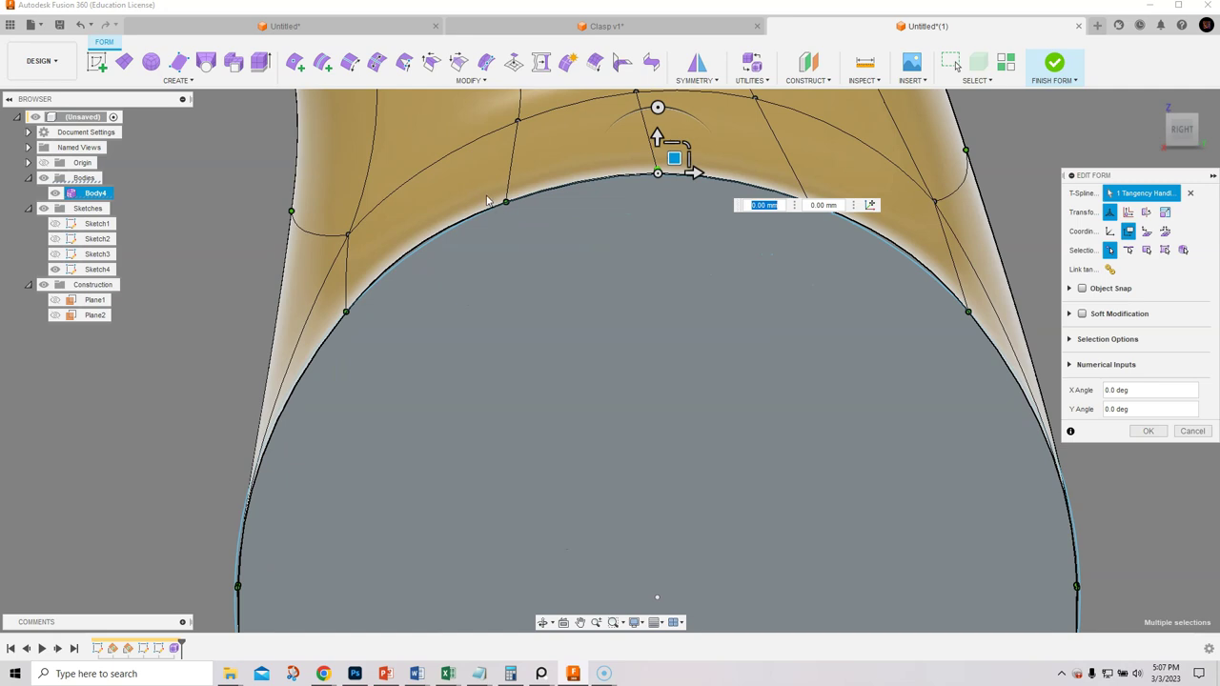
pyautogui.moveTo(478, 192); pyautogui.dragTo(531, 188)
pyautogui.moveTo(888, 411); pyautogui.dragTo(679, 331, button='middle')
pyautogui.click(758, 231)
pyautogui.moveTo(769, 220); pyautogui.dragTo(779, 238)
# Align the rim vertices at mid-height on the outer-curve side with the sketched circle.
pyautogui.moveTo(755, 496); pyautogui.dragTo(706, 322, button='middle')
pyautogui.scroll(-1, 705, 322)
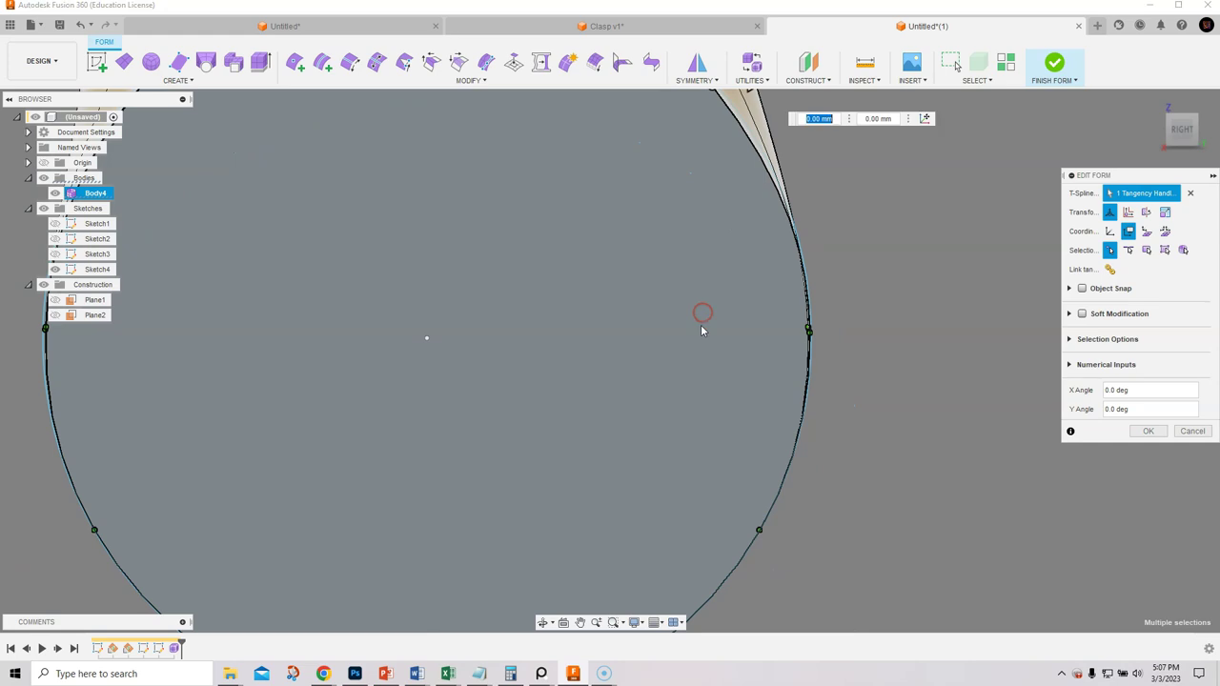
pyautogui.scroll(-1, 705, 326)
pyautogui.moveTo(793, 305)
pyautogui.mouseDown()
pyautogui.moveTo(810, 354)
pyautogui.moveTo(814, 317)
pyautogui.mouseUp()
pyautogui.moveTo(692, 502); pyautogui.dragTo(711, 337, button='middle')
# Move the mid-height rim vertices on the inner-curve side horizontally by about -0.406 mm onto the sketched circle and accept the form edit.
pyautogui.moveTo(632, 379); pyautogui.dragTo(737, 464, button='middle')
pyautogui.moveTo(252, 236); pyautogui.dragTo(314, 349, button='middle')
pyautogui.moveTo(259, 330); pyautogui.dragTo(338, 417)
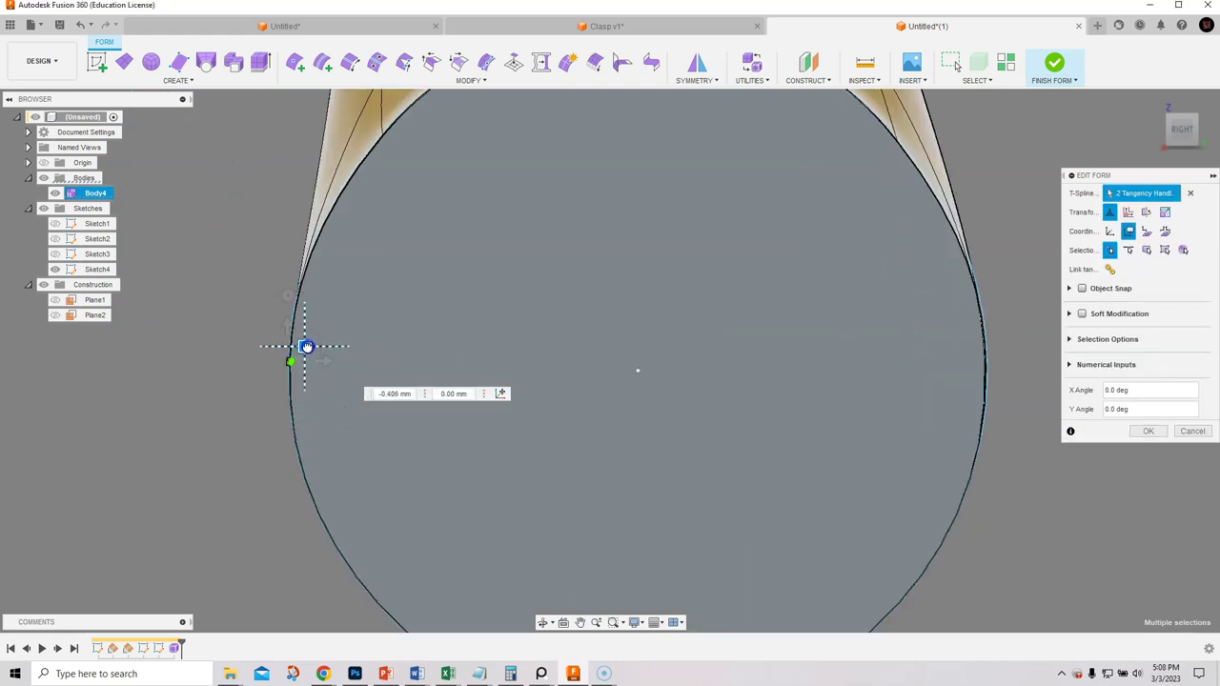
pyautogui.moveTo(417, 222); pyautogui.dragTo(423, 382, button='middle')
pyautogui.scroll(-2, 691, 390)
pyautogui.moveTo(697, 446); pyautogui.dragTo(680, 376, button='middle')
pyautogui.scroll(-1, 671, 410)
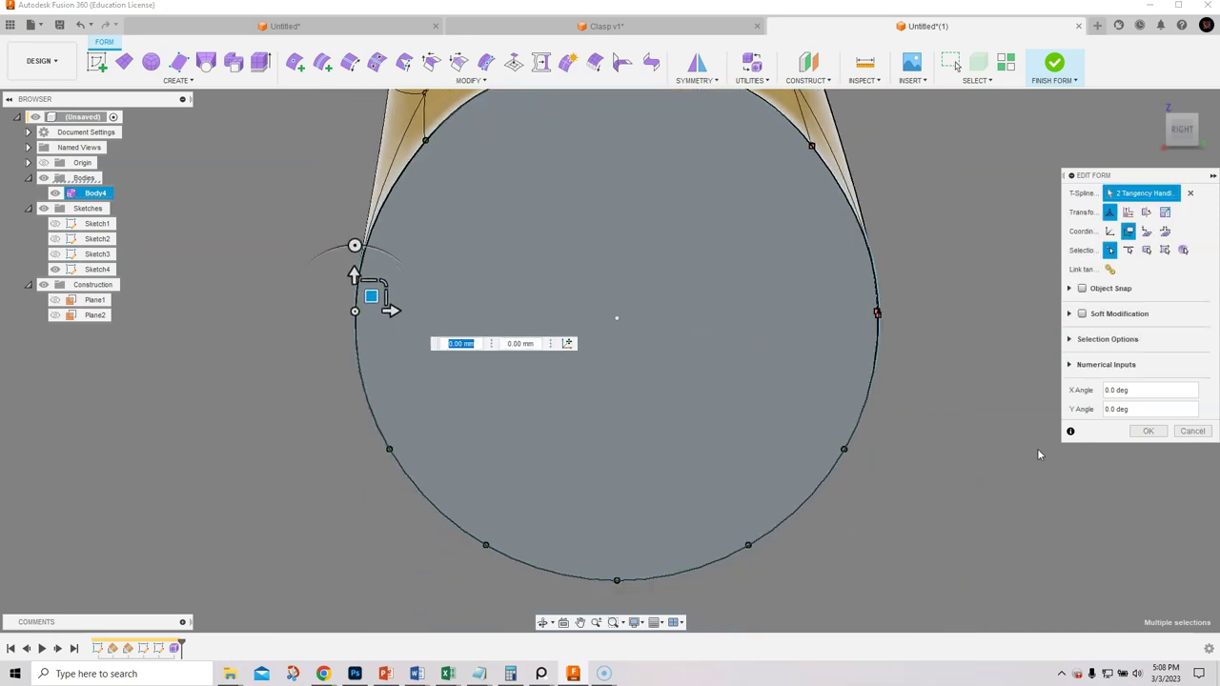
pyautogui.click(1149, 432)
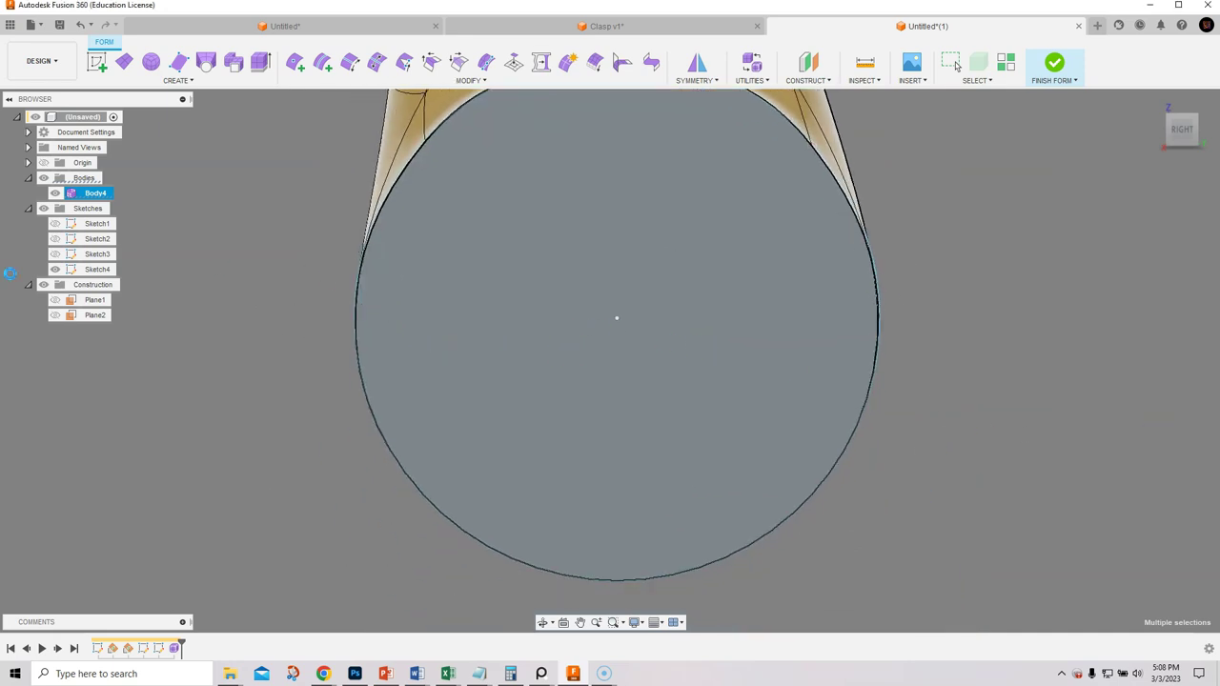
# Hide Sketch4 and select the cylinder's front open edge loop for form editing in world space.
pyautogui.keyDown('shift'); pyautogui.moveTo(542, 318); pyautogui.dragTo(627, 316, button='middle'); pyautogui.keyUp('shift')
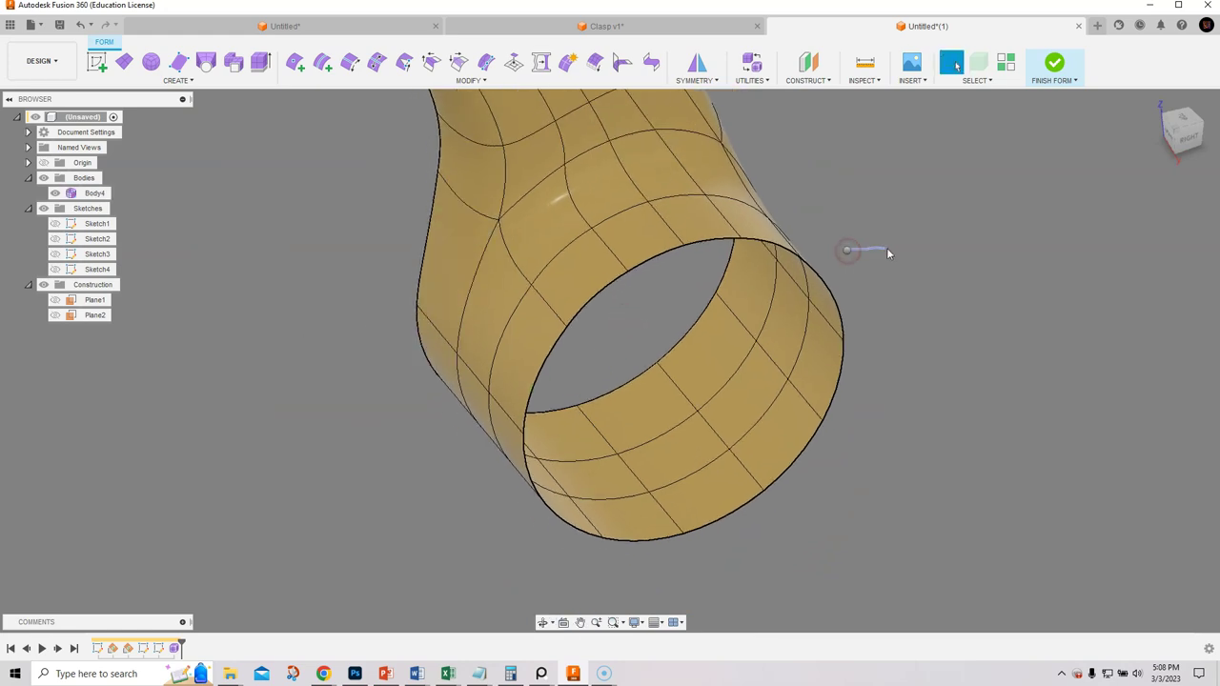
pyautogui.moveTo(898, 252); pyautogui.dragTo(912, 237, button='right')
pyautogui.click(1158, 250)
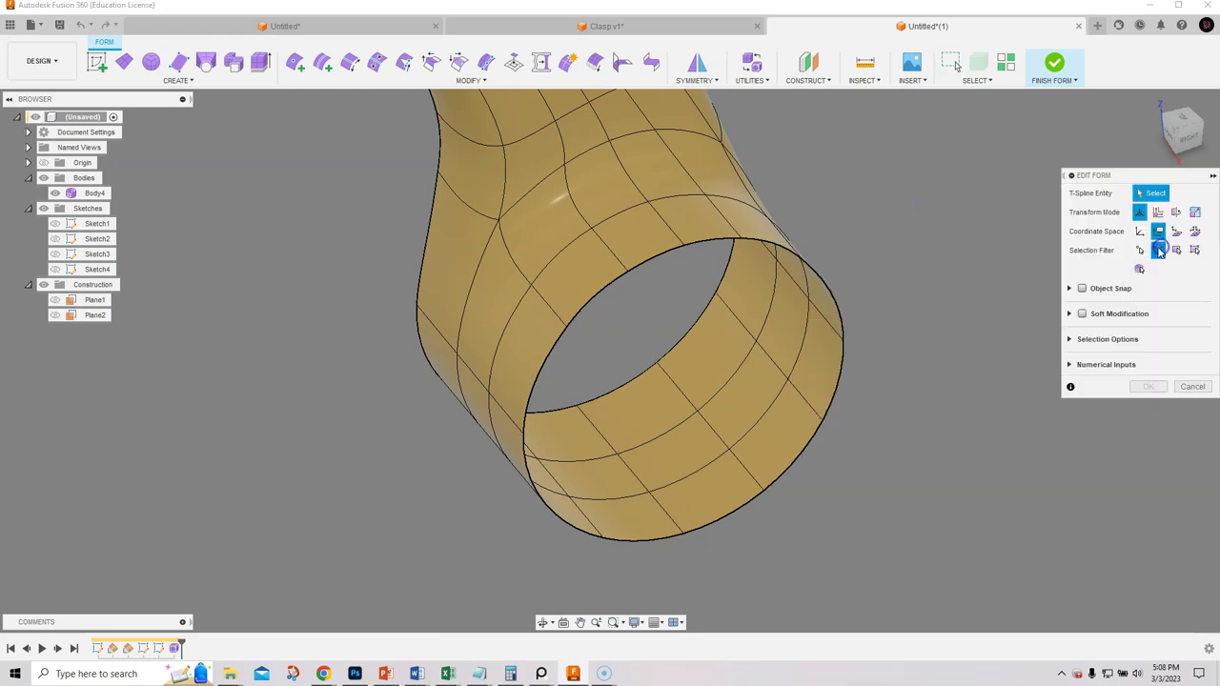
pyautogui.doubleClick(705, 244)
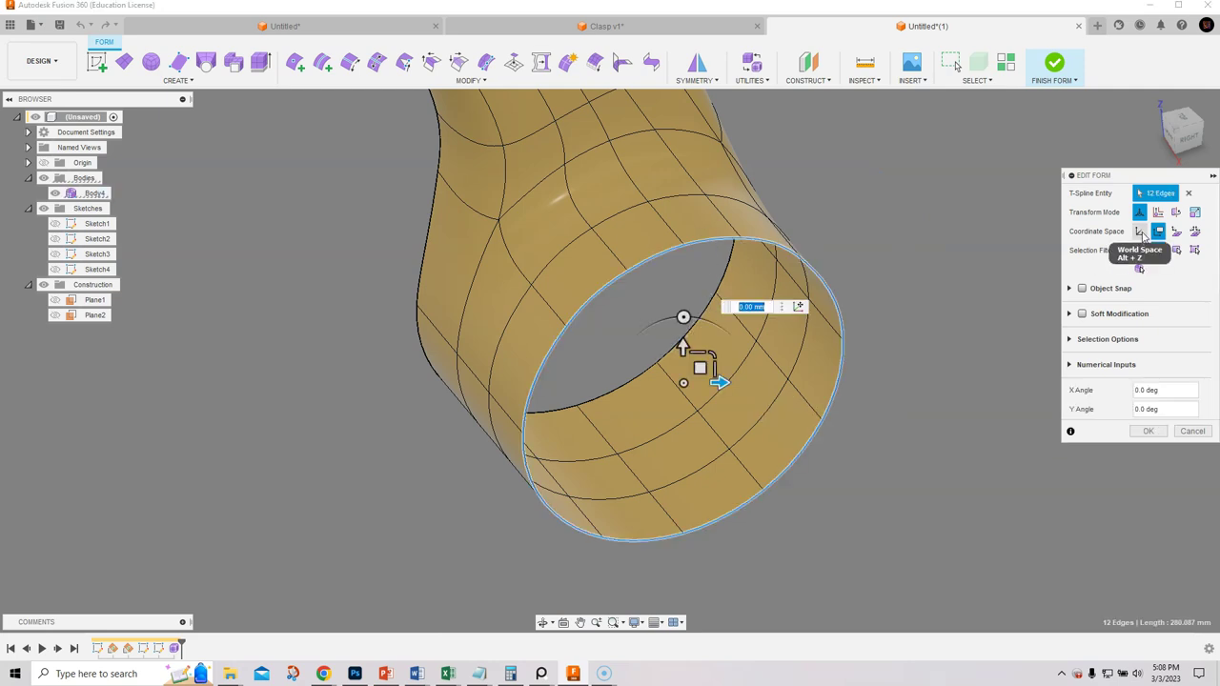
pyautogui.click(1142, 231)
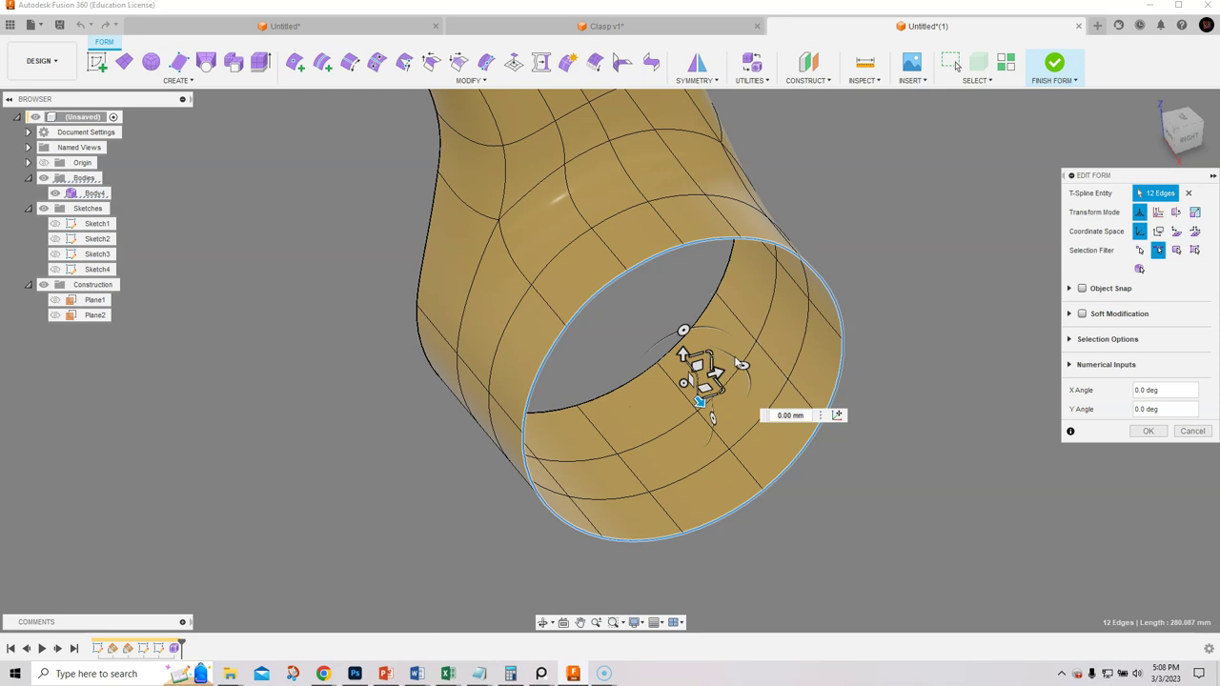
# Try extruding the front edge loop inward by uniform scaling, first at about 0.587, and undo both attempts.
pyautogui.scroll(2, 724, 357)
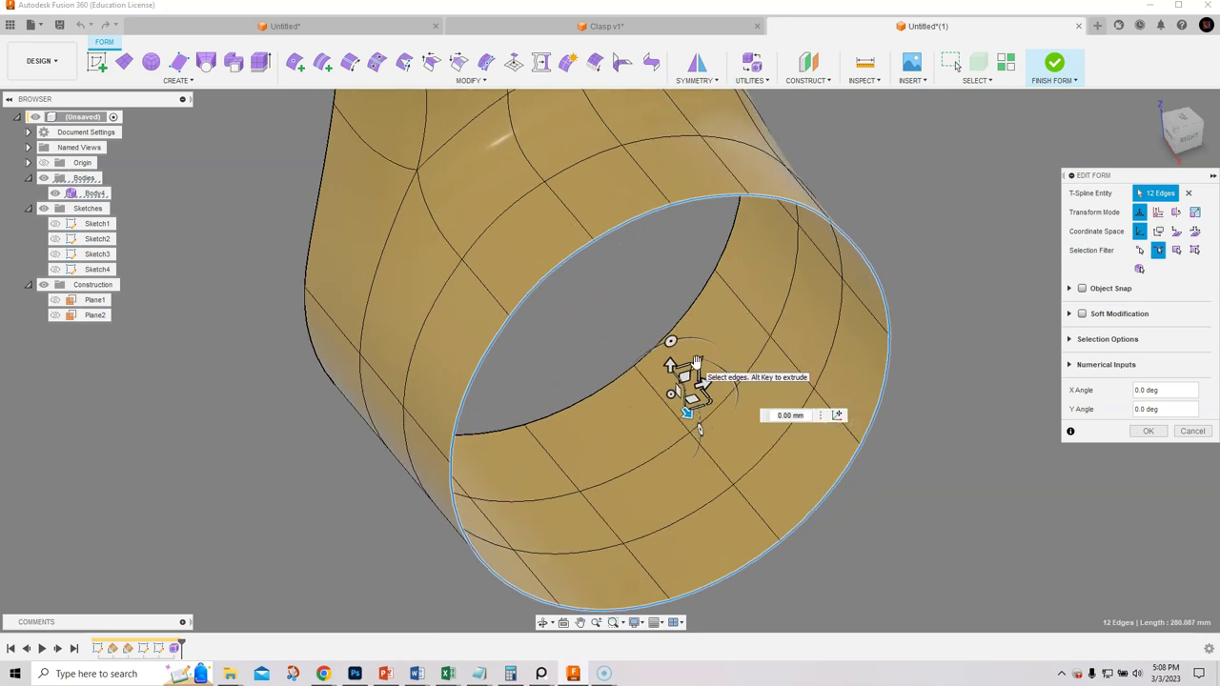
pyautogui.moveTo(697, 360); pyautogui.dragTo(685, 373)
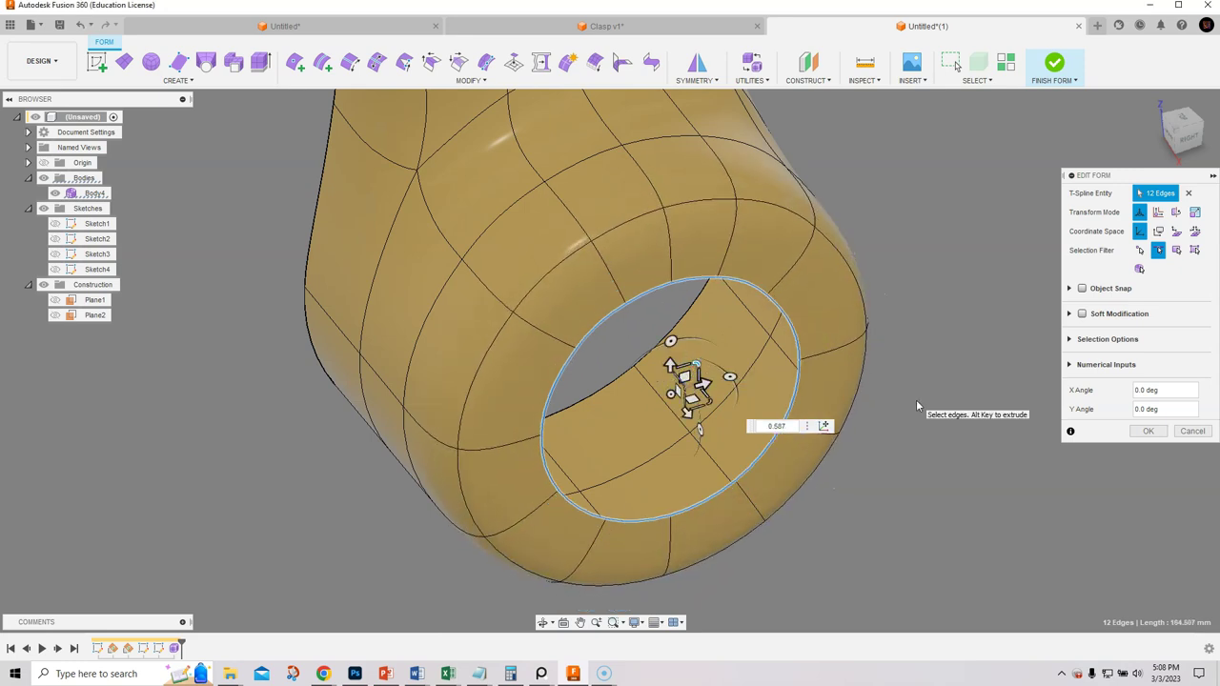
pyautogui.hotkey('ctrl', 'z')
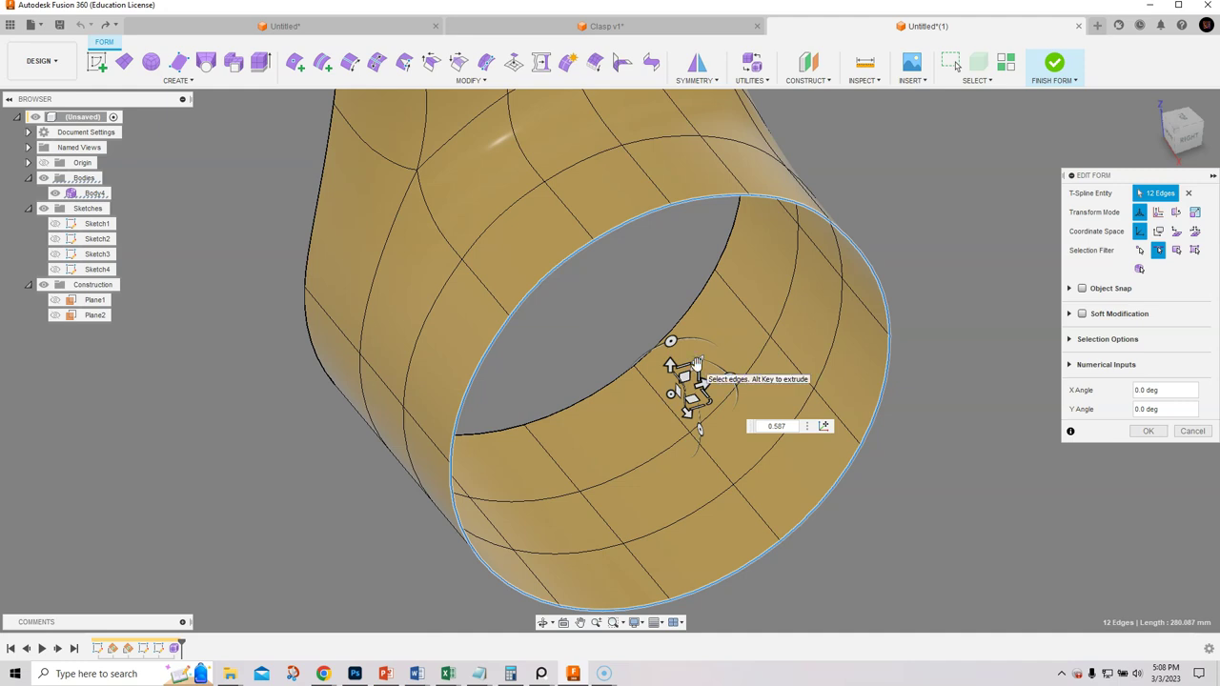
pyautogui.scroll(2, 697, 364)
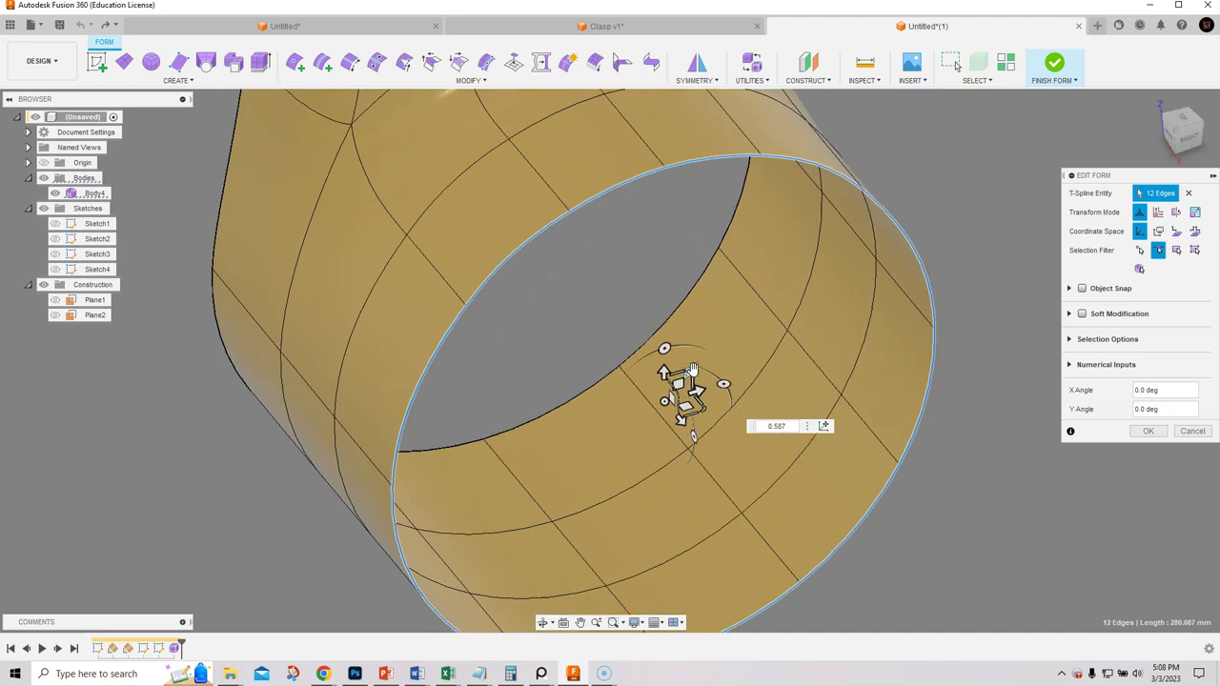
pyautogui.moveTo(693, 372); pyautogui.dragTo(686, 384)
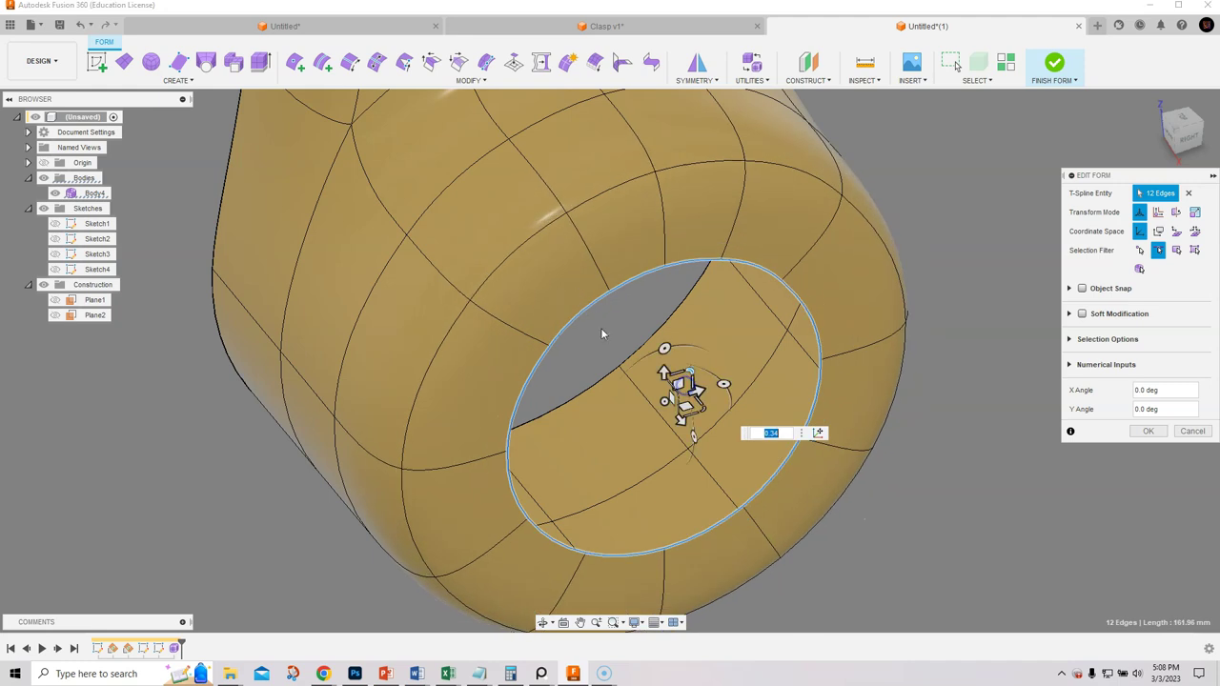
pyautogui.hotkey('ctrl', 'z')
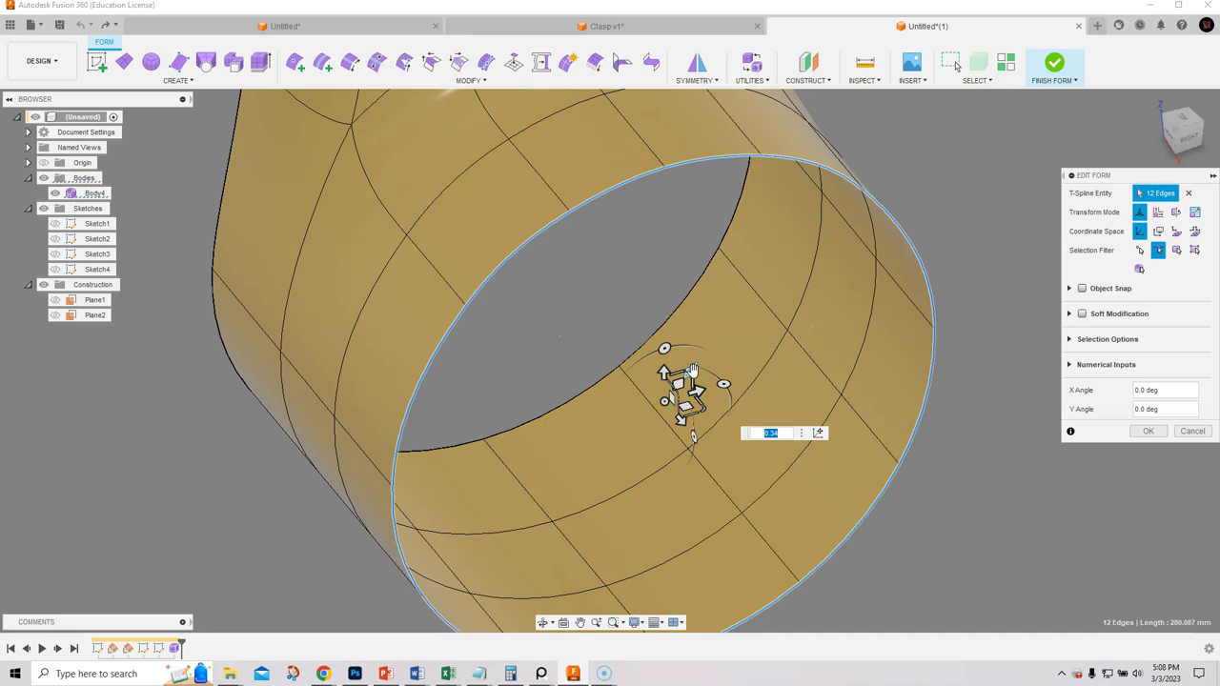
# Extrude the front edge loop inward by uniform scaling with a creased outer edge, forming a flat ring face.
pyautogui.moveTo(693, 372); pyautogui.dragTo(684, 381)
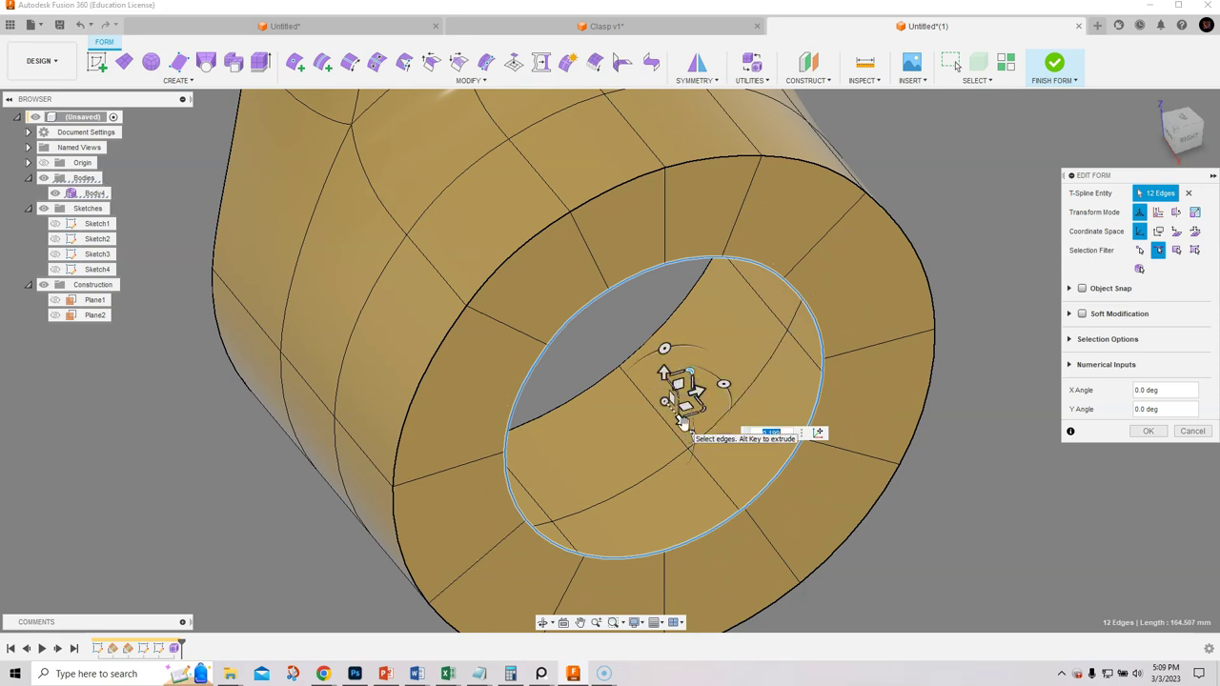
# Extrude the ring's inner edge loop straight back into the cylinder, forming a creased inner wall, and clear the edge selection.
pyautogui.keyDown('alt'); pyautogui.moveTo(682, 424); pyautogui.dragTo(629, 334); pyautogui.keyUp('alt')
pyautogui.moveTo(670, 487)
pyautogui.keyDown('shift'); pyautogui.mouseDown(button='middle')
pyautogui.moveTo(695, 457)
pyautogui.moveTo(750, 441)
pyautogui.moveTo(673, 488)
pyautogui.mouseUp(button='middle'); pyautogui.keyUp('shift')
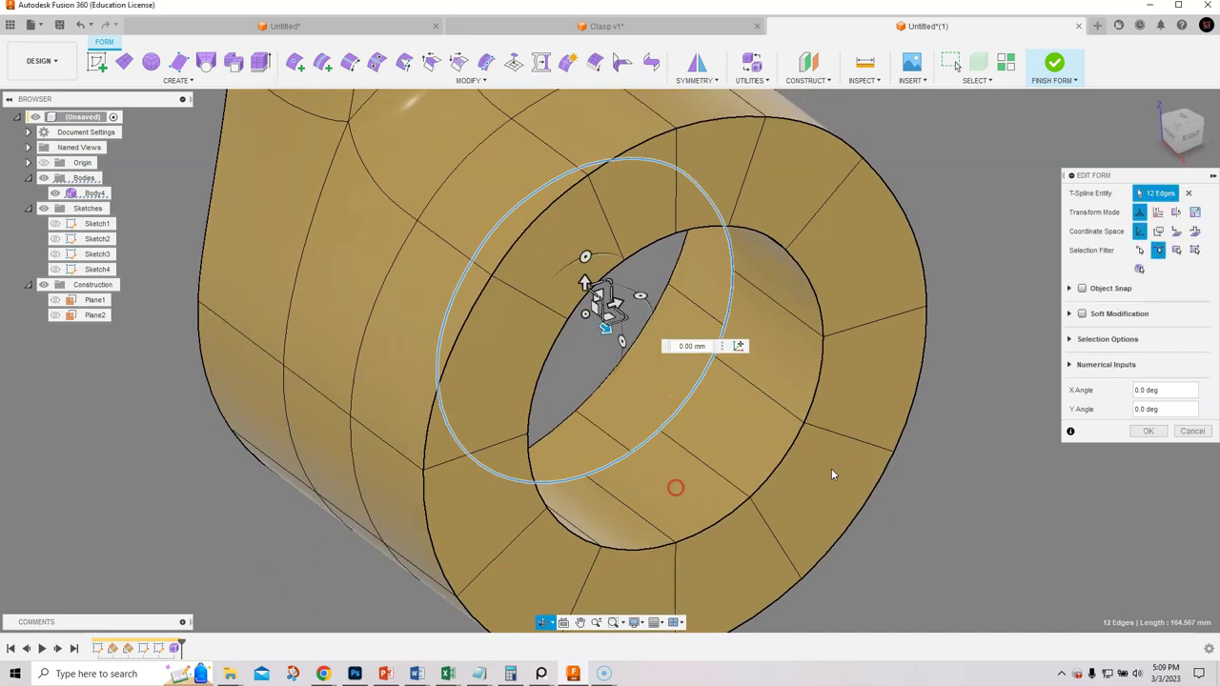
pyautogui.keyDown('shift'); pyautogui.moveTo(830, 298); pyautogui.dragTo(837, 166, button='middle'); pyautogui.keyUp('shift')
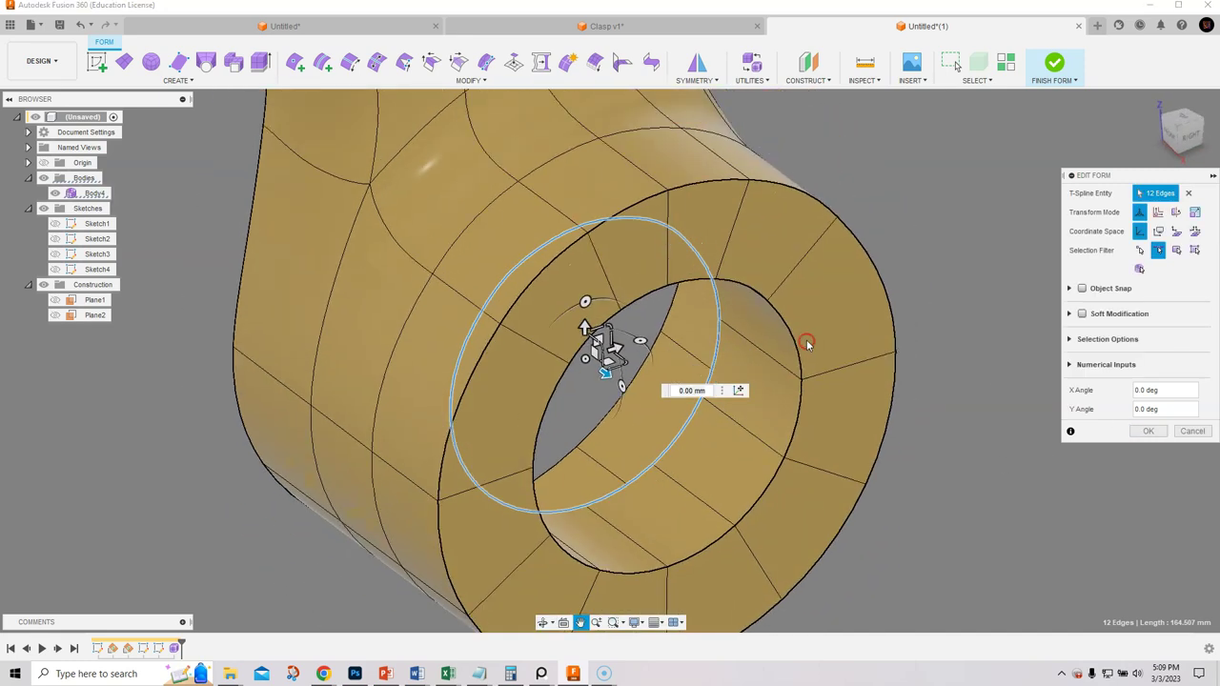
pyautogui.click(894, 175)
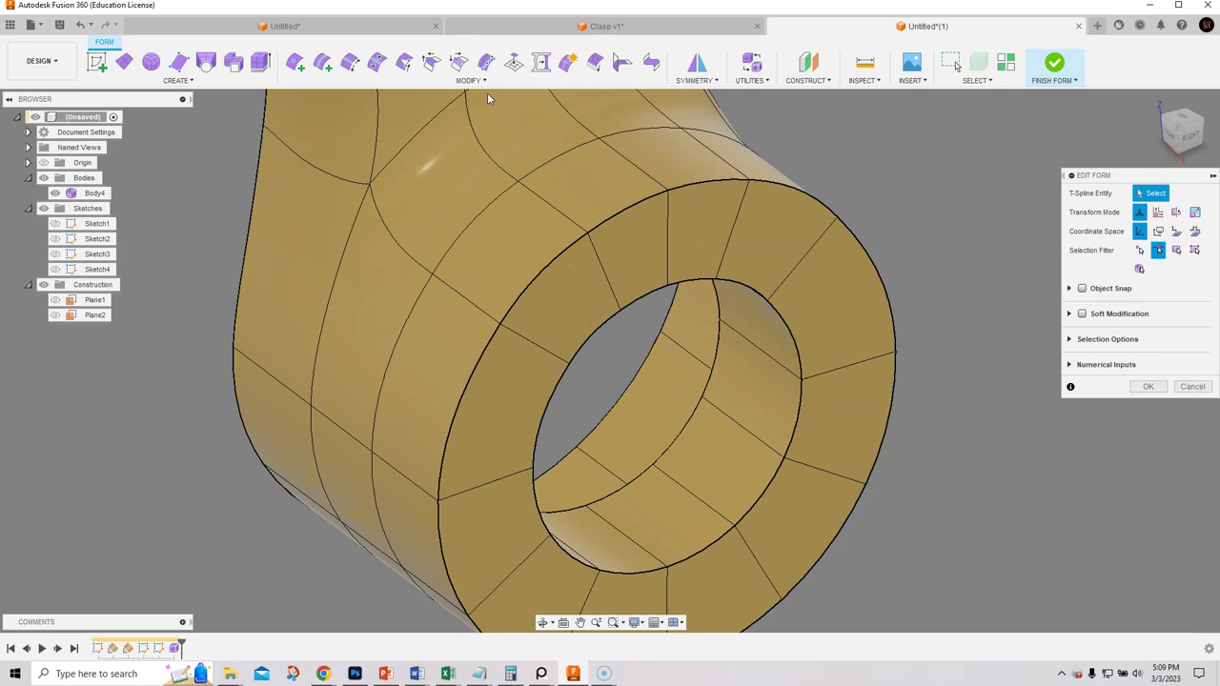
pyautogui.click(378, 65)
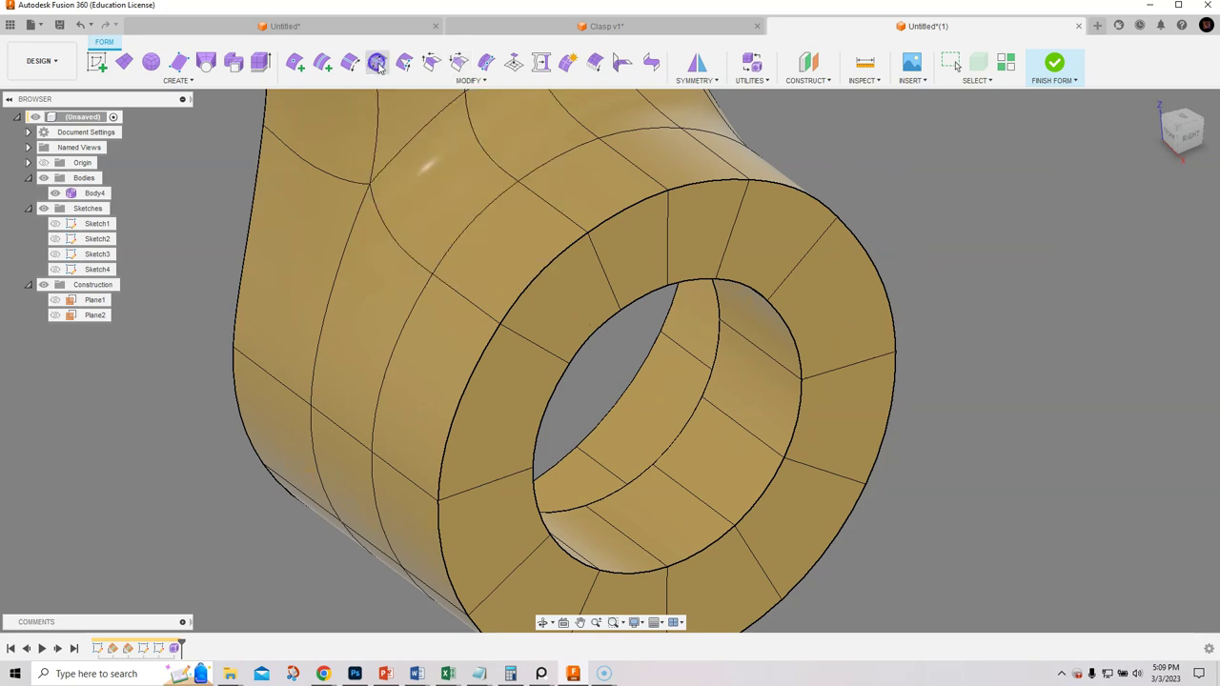
pyautogui.doubleClick(607, 222)
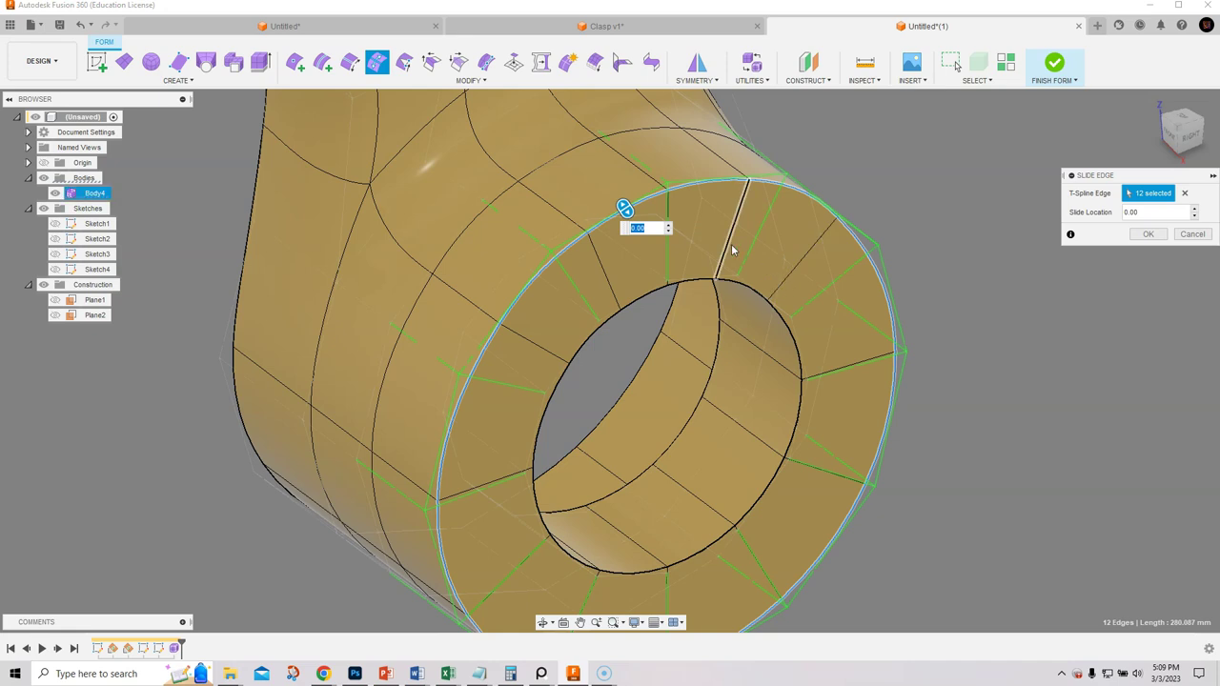
pyautogui.click(1182, 236)
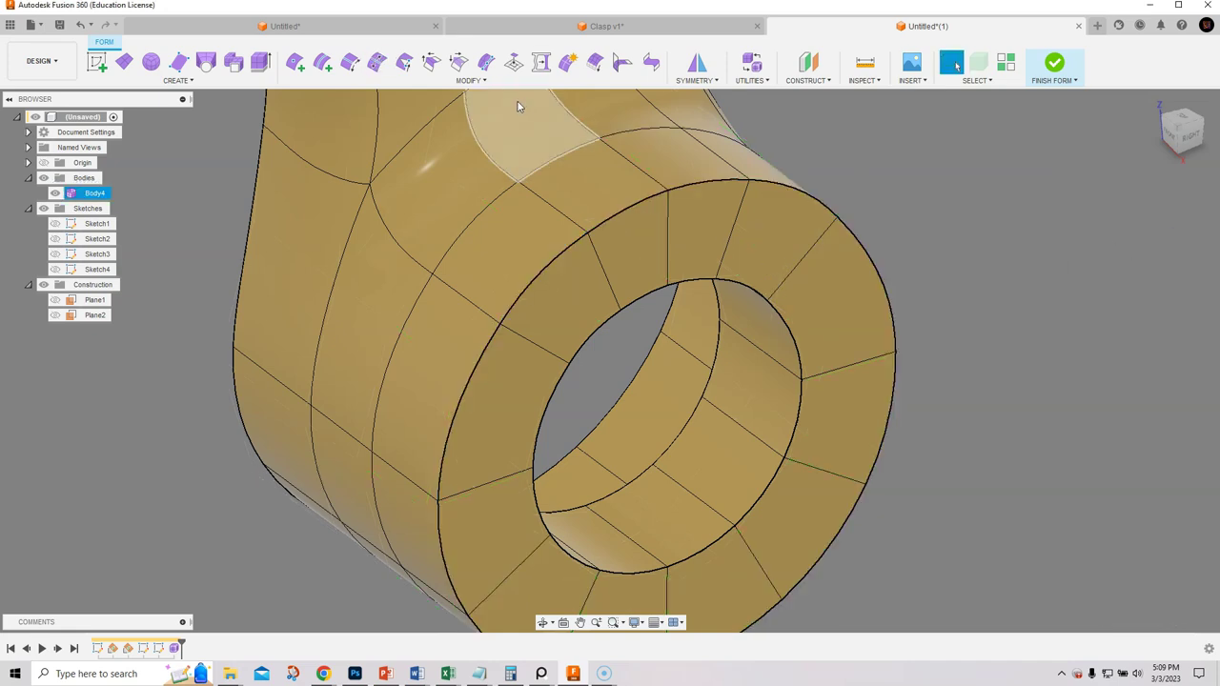
# Insert simple edge loops on both sides of the ring's outer front edge at an insert location of -0.095.
pyautogui.click(322, 62)
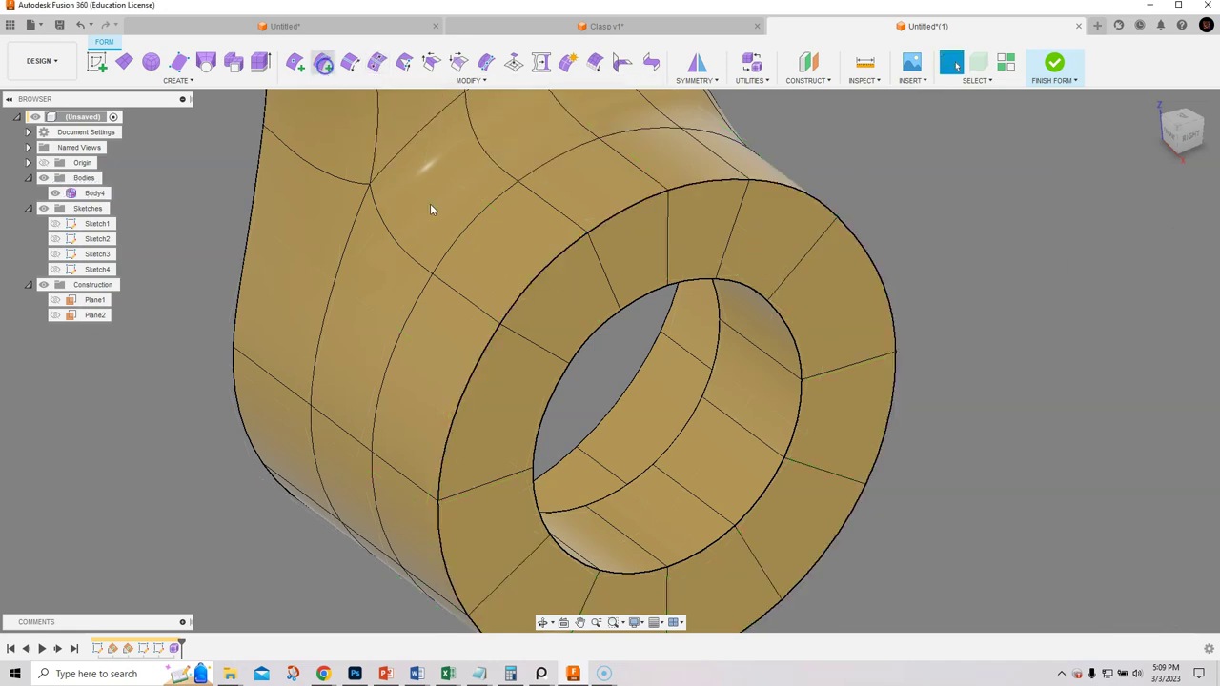
pyautogui.doubleClick(559, 254)
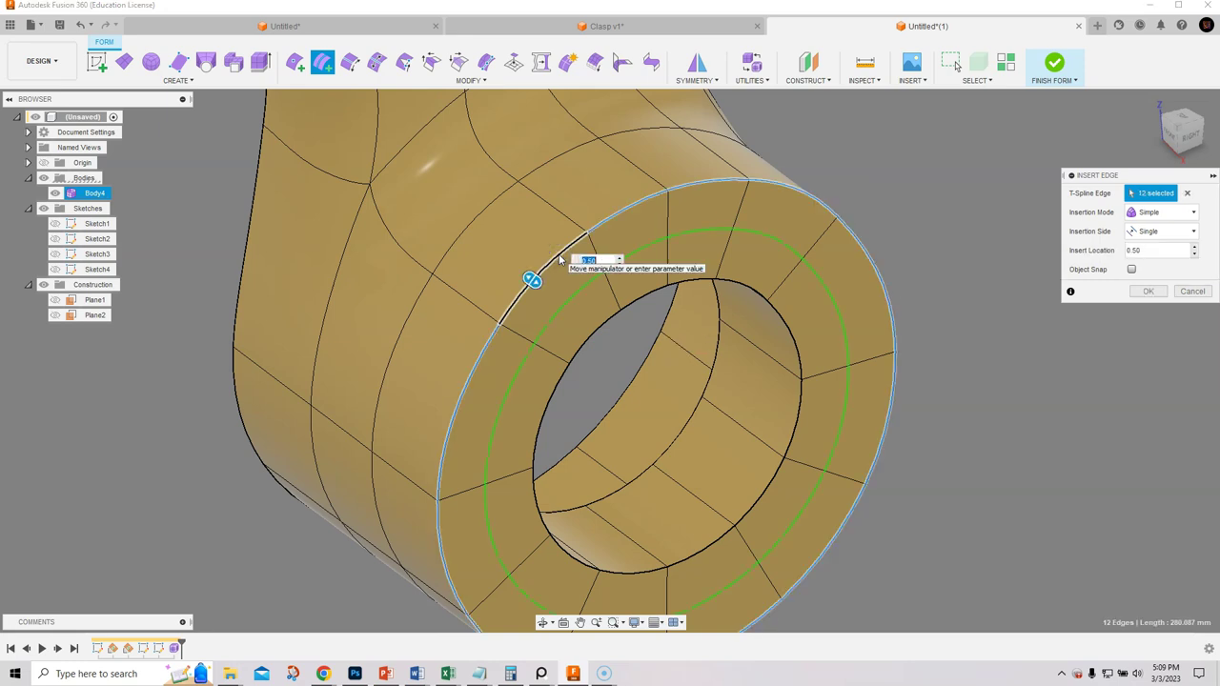
pyautogui.moveTo(531, 278); pyautogui.dragTo(474, 233)
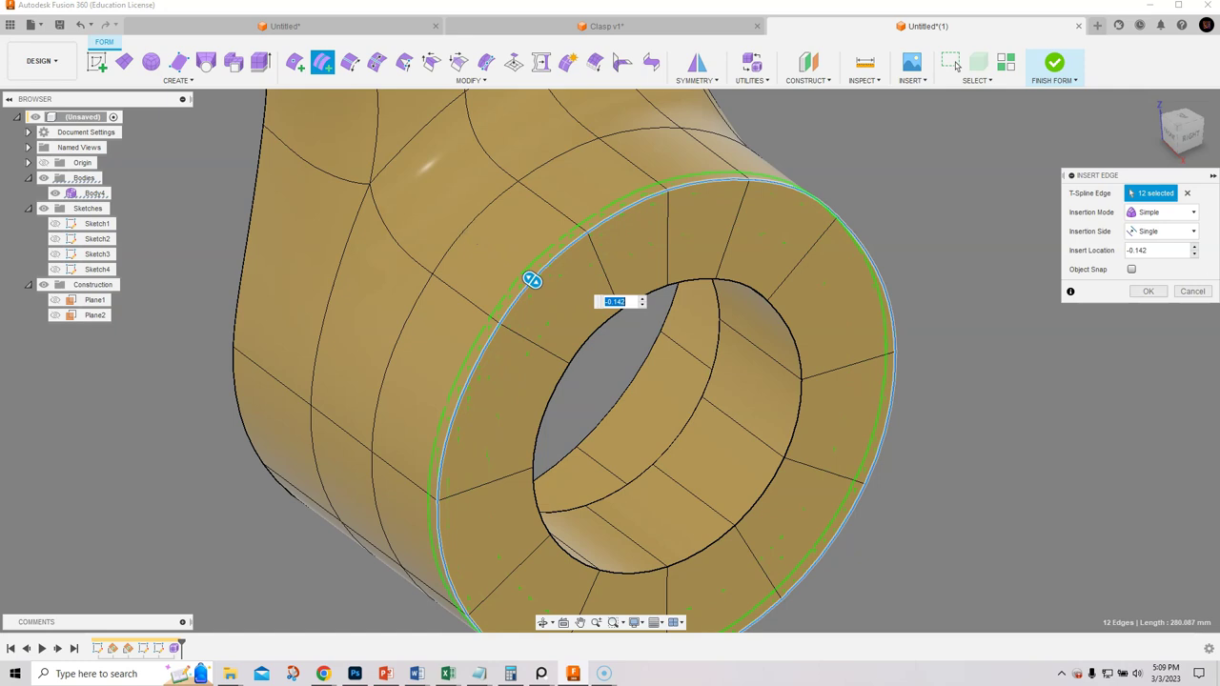
pyautogui.click(1168, 230)
pyautogui.click(1151, 266)
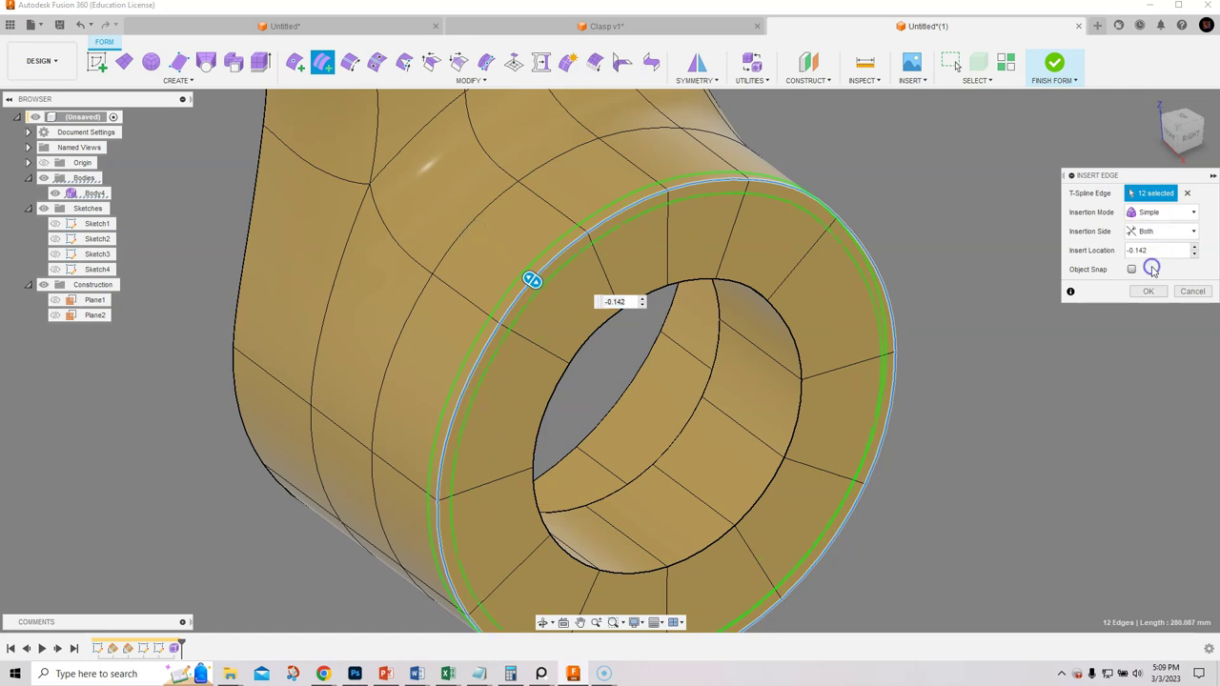
pyautogui.moveTo(533, 326)
pyautogui.keyDown('shift'); pyautogui.mouseDown(button='middle')
pyautogui.moveTo(572, 286)
pyautogui.moveTo(537, 321)
pyautogui.moveTo(537, 343)
pyautogui.moveTo(536, 333)
pyautogui.mouseUp(button='middle'); pyautogui.keyUp('shift')
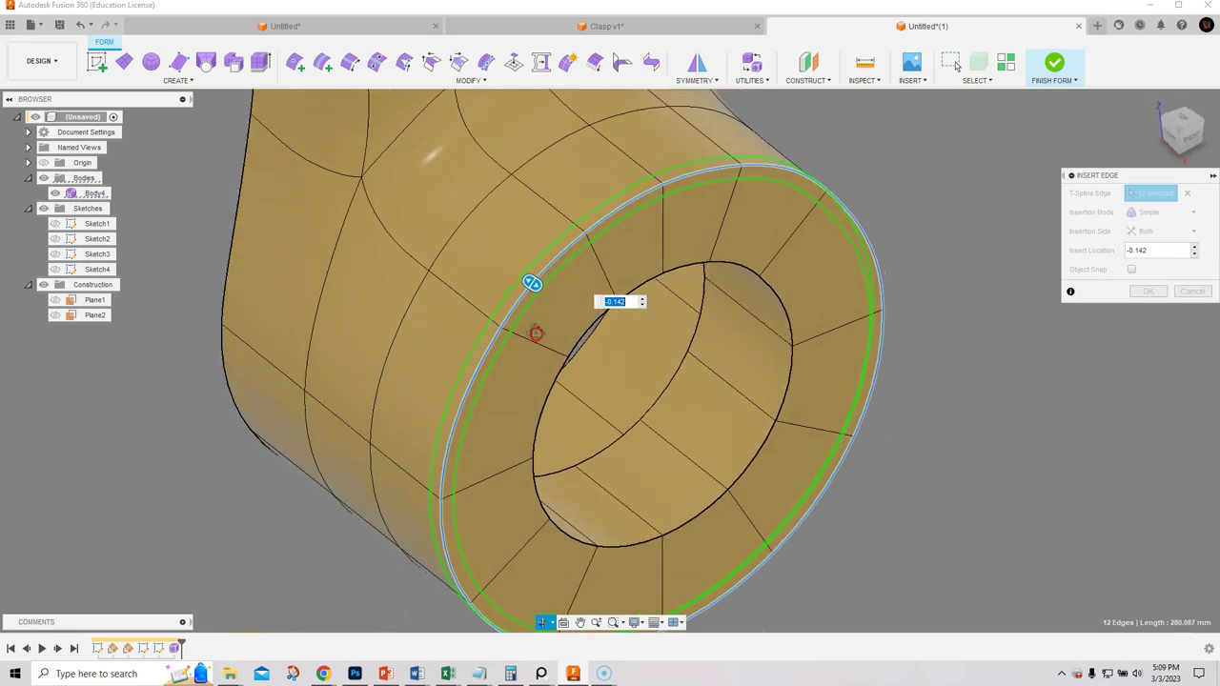
pyautogui.moveTo(532, 284); pyautogui.dragTo(537, 293)
pyautogui.moveTo(632, 229); pyautogui.dragTo(632, 272, button='middle')
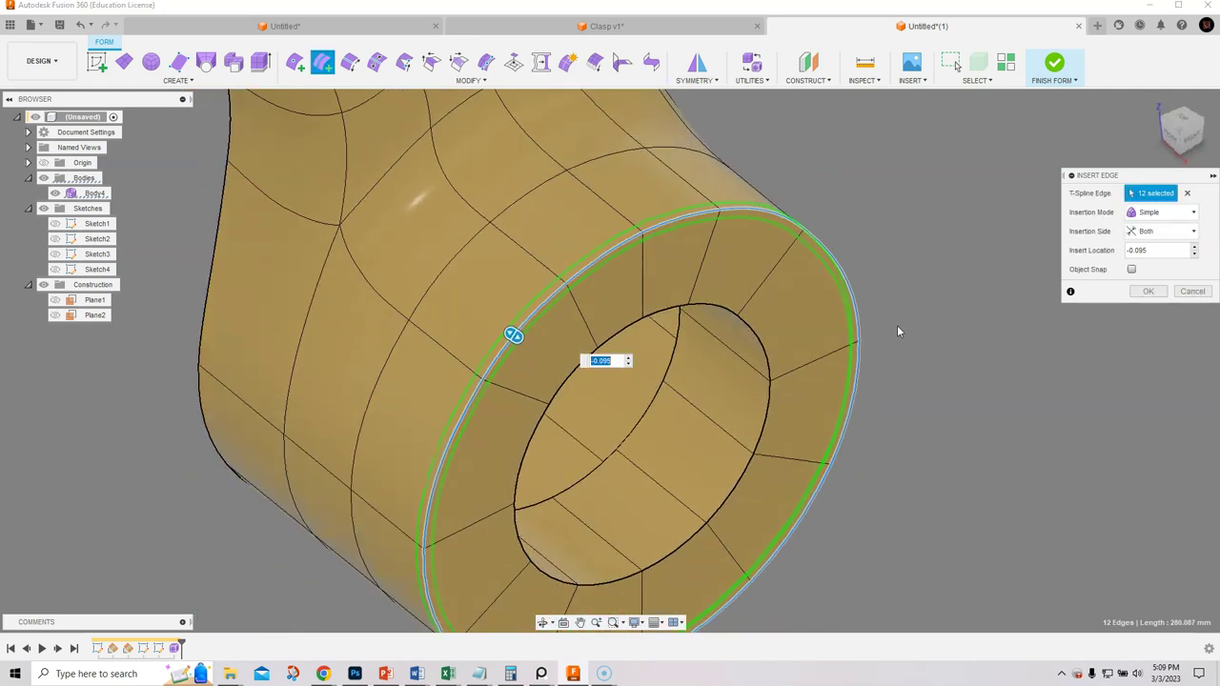
pyautogui.click(1150, 291)
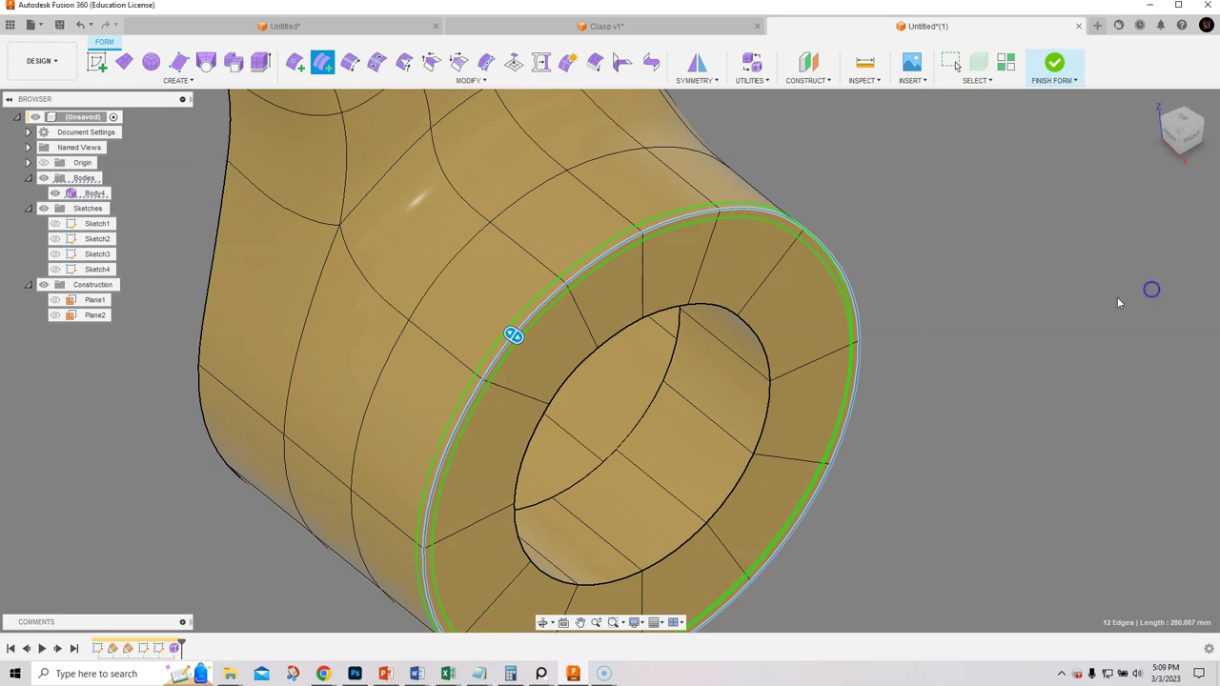
# Insert simple edge loops on both sides of the hole's front edge, close to that edge.
pyautogui.keyDown('shift'); pyautogui.moveTo(825, 349); pyautogui.dragTo(712, 415, button='middle'); pyautogui.keyUp('shift')
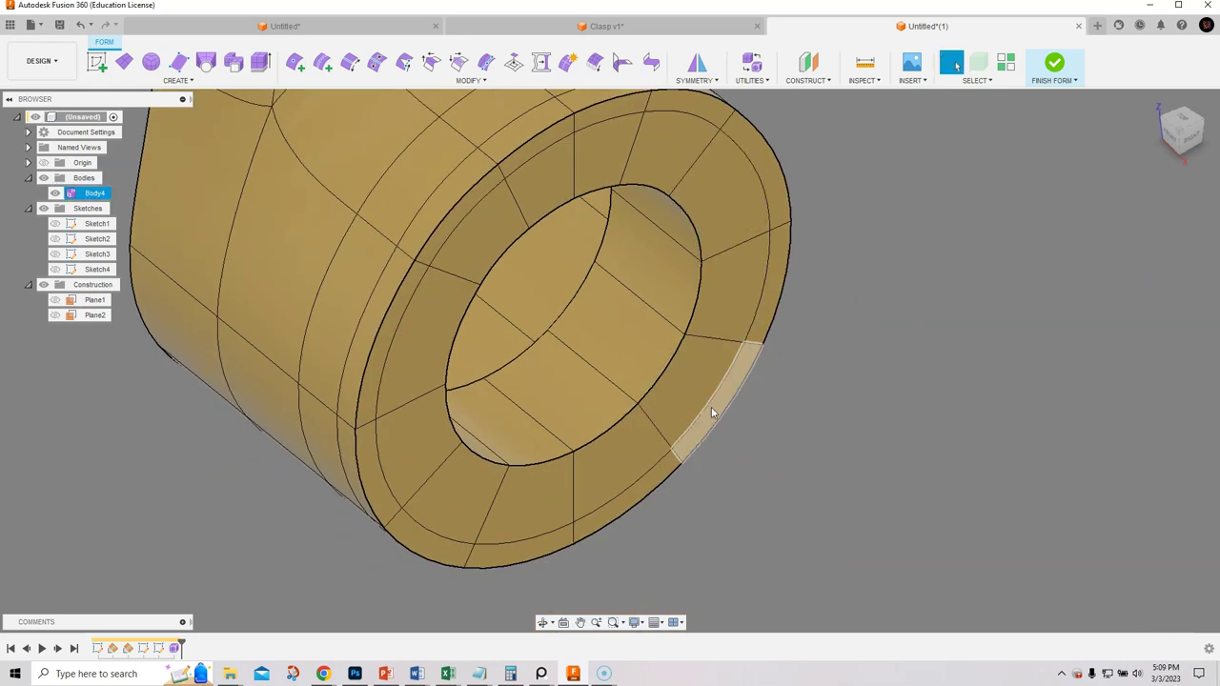
pyautogui.rightClick(909, 318)
pyautogui.click(909, 282)
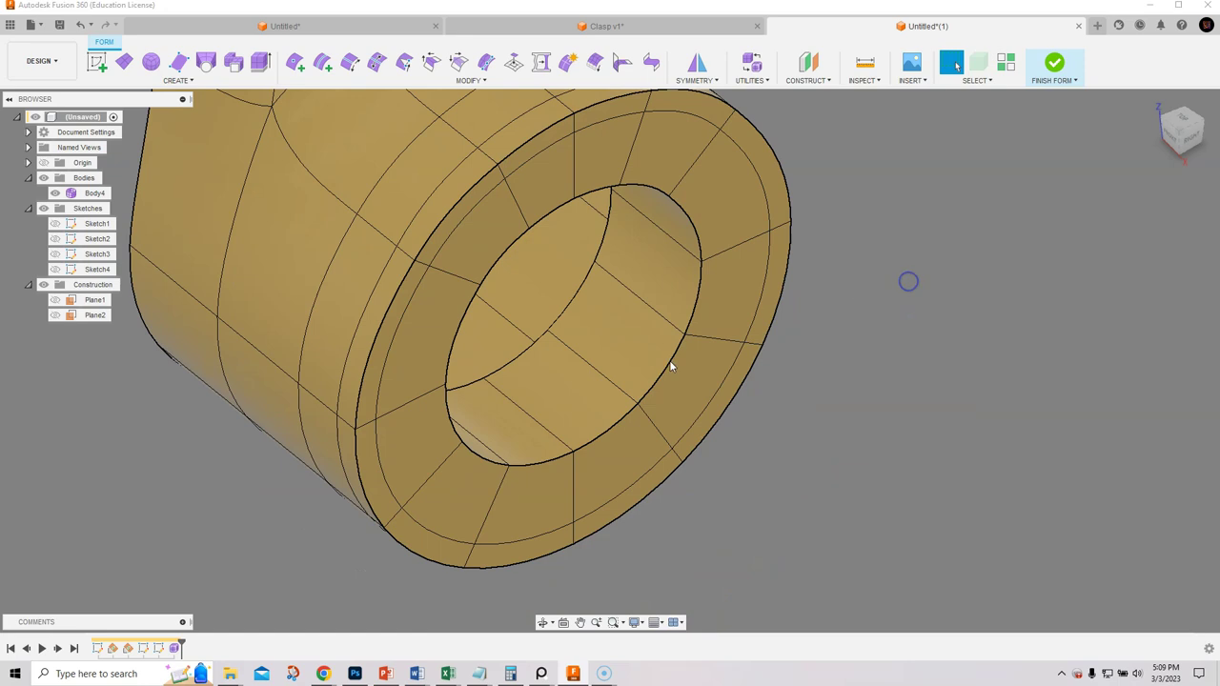
pyautogui.doubleClick(664, 366)
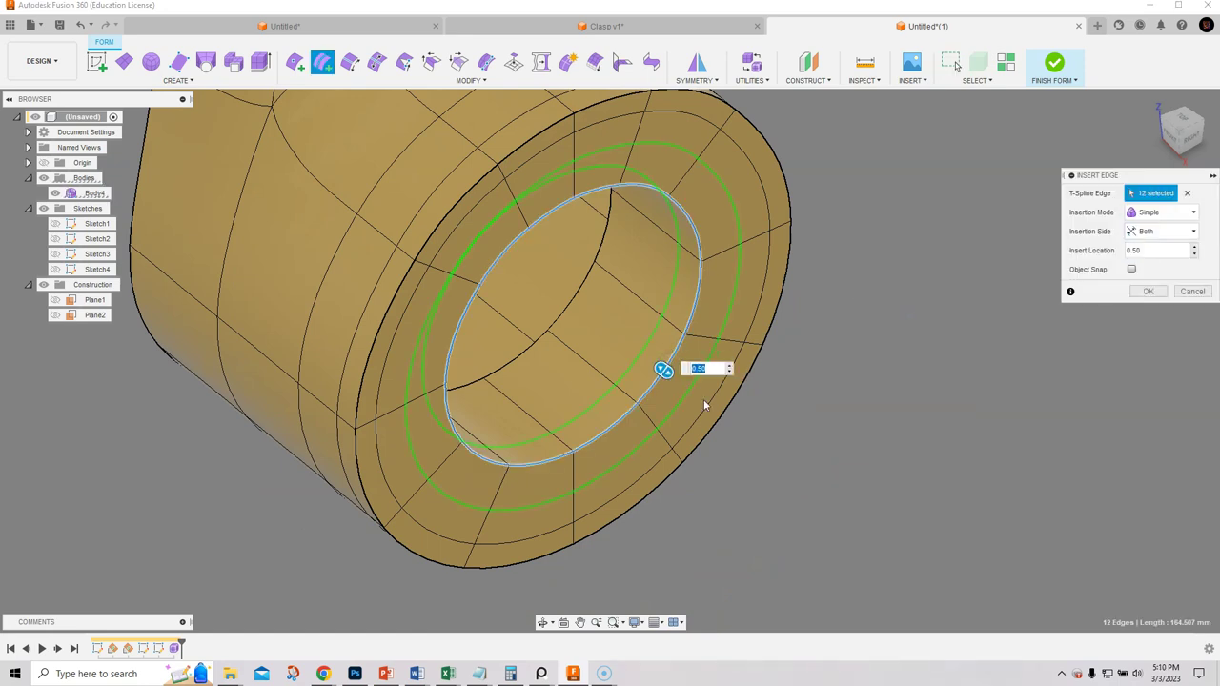
pyautogui.moveTo(655, 373); pyautogui.dragTo(698, 419)
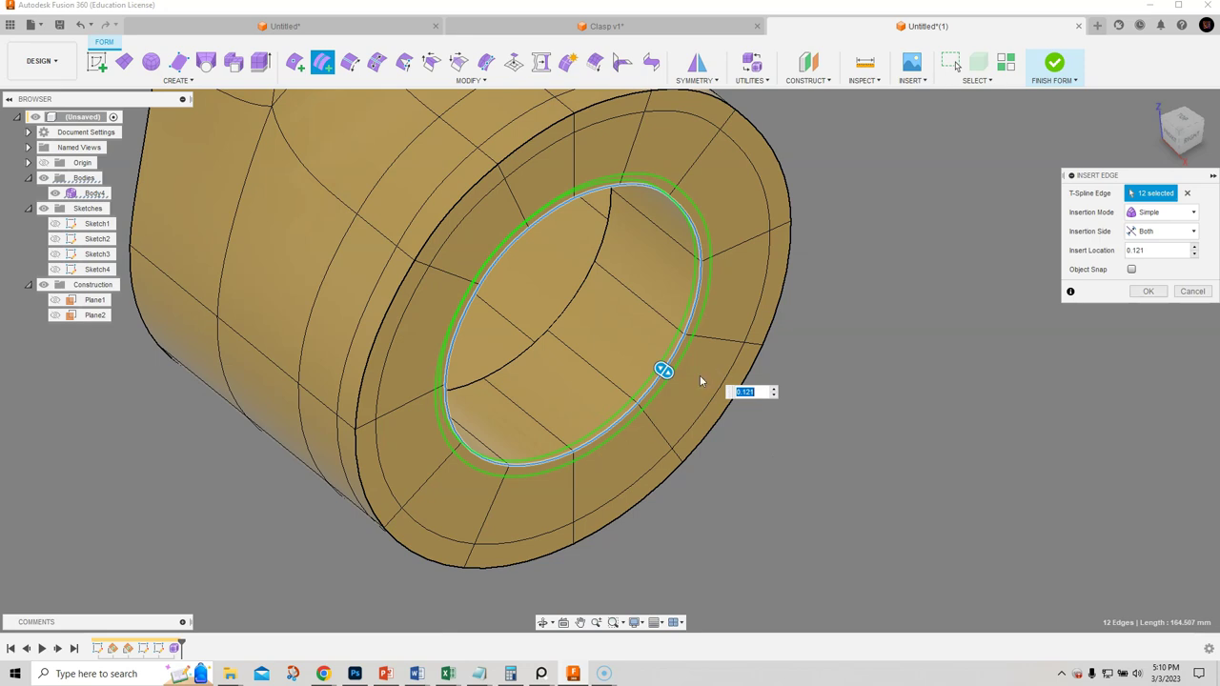
pyautogui.click(1149, 292)
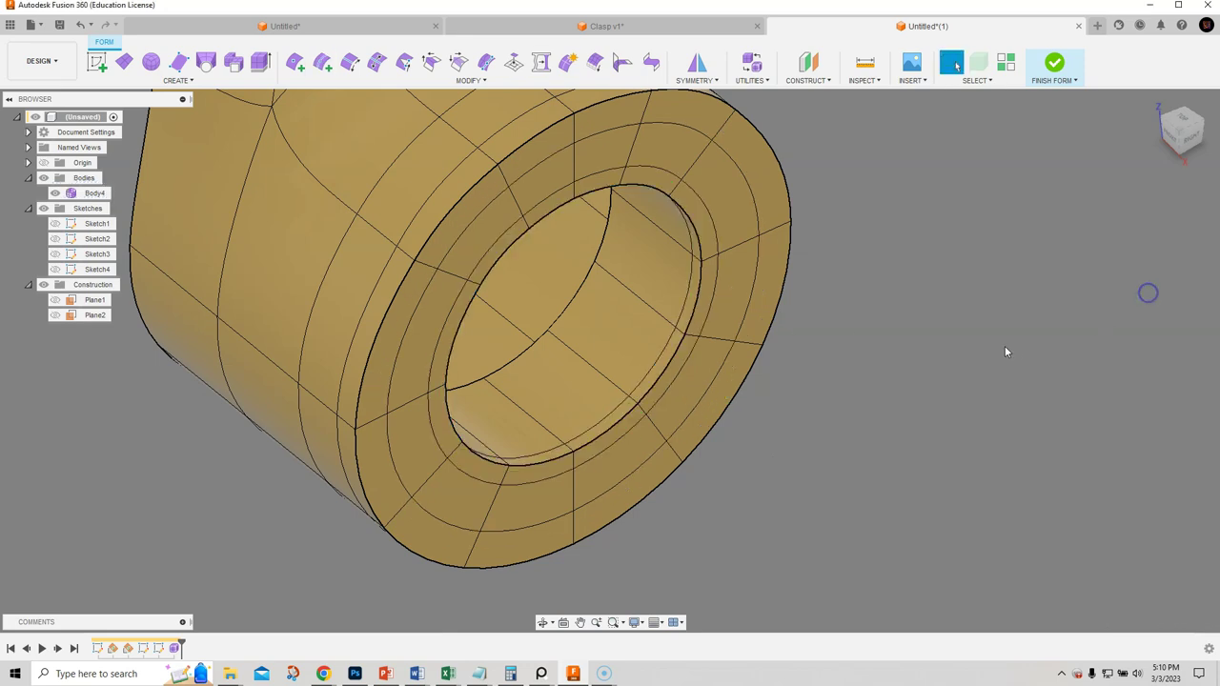
# Switch to box display and move the support edge loop just inside the hole about 0.957 mm toward the front opening.
pyautogui.moveTo(891, 353)
pyautogui.mouseDown(button='middle')
pyautogui.moveTo(896, 387)
pyautogui.moveTo(910, 388)
pyautogui.mouseUp(button='middle')
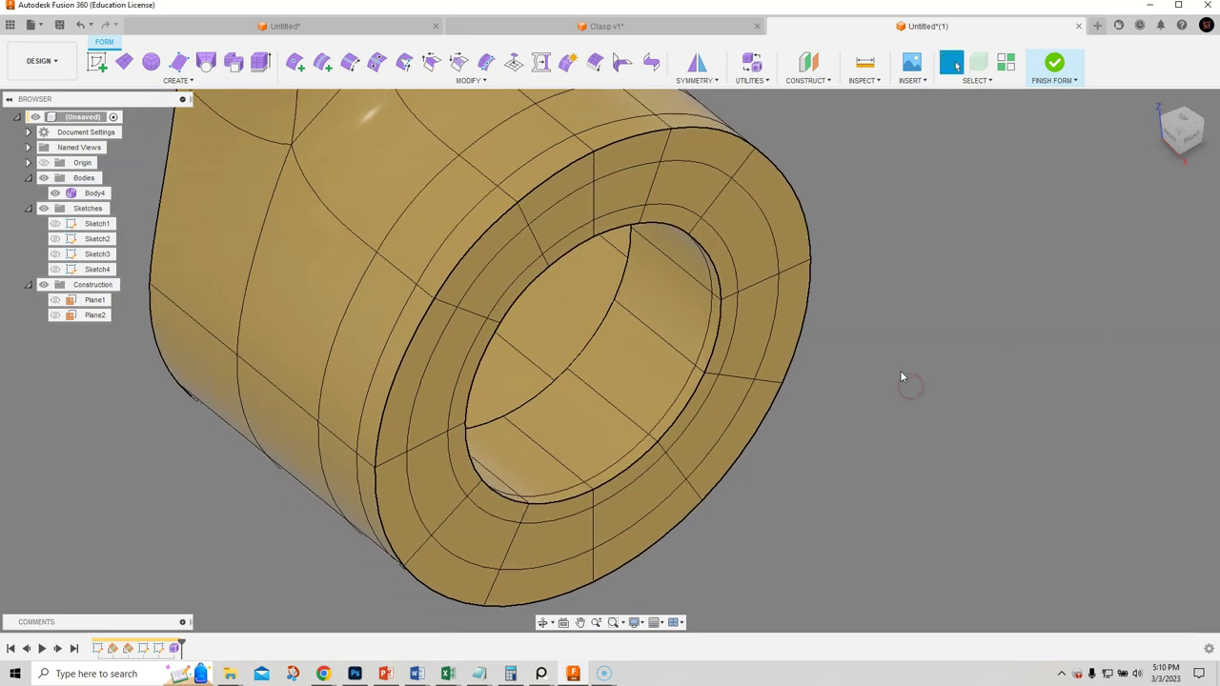
pyautogui.hotkey('ctrl', '1')
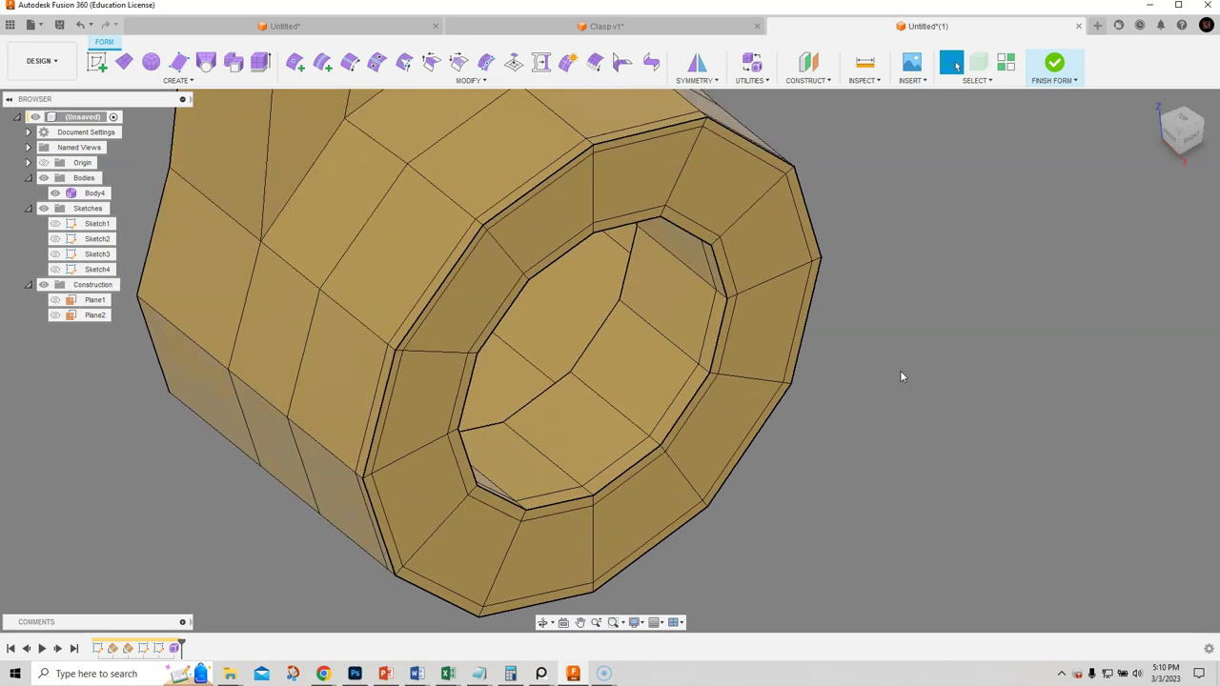
pyautogui.doubleClick(682, 389)
pyautogui.rightClick(682, 389)
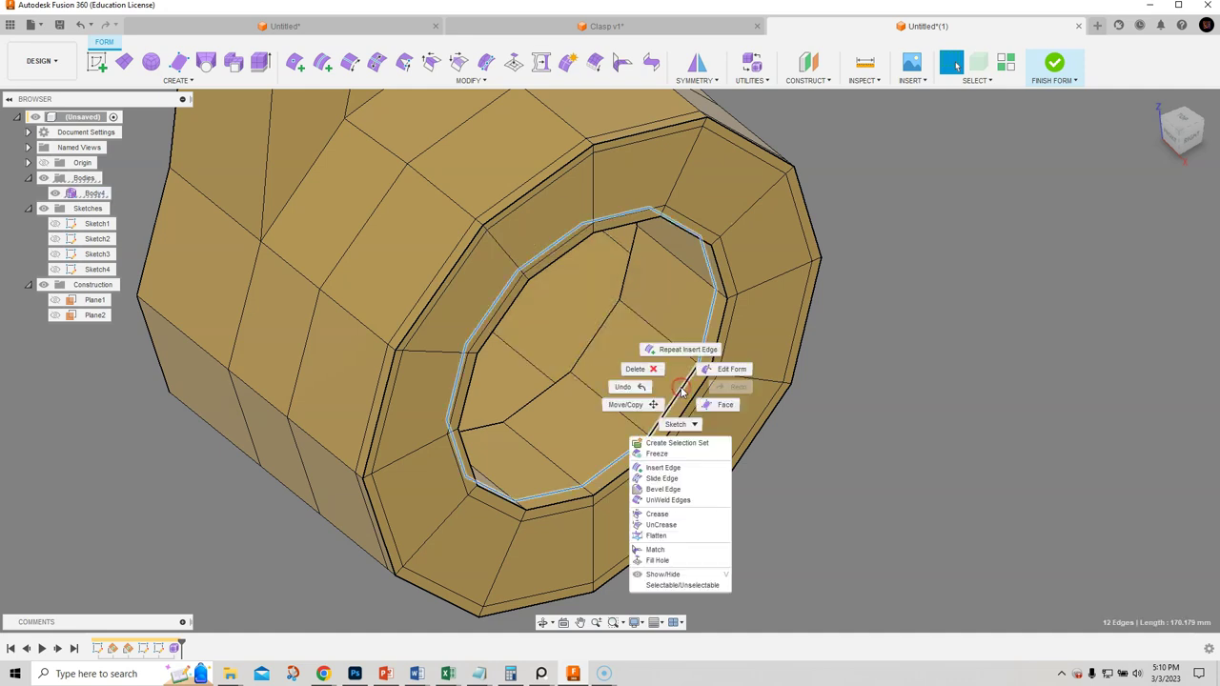
pyautogui.click(729, 369)
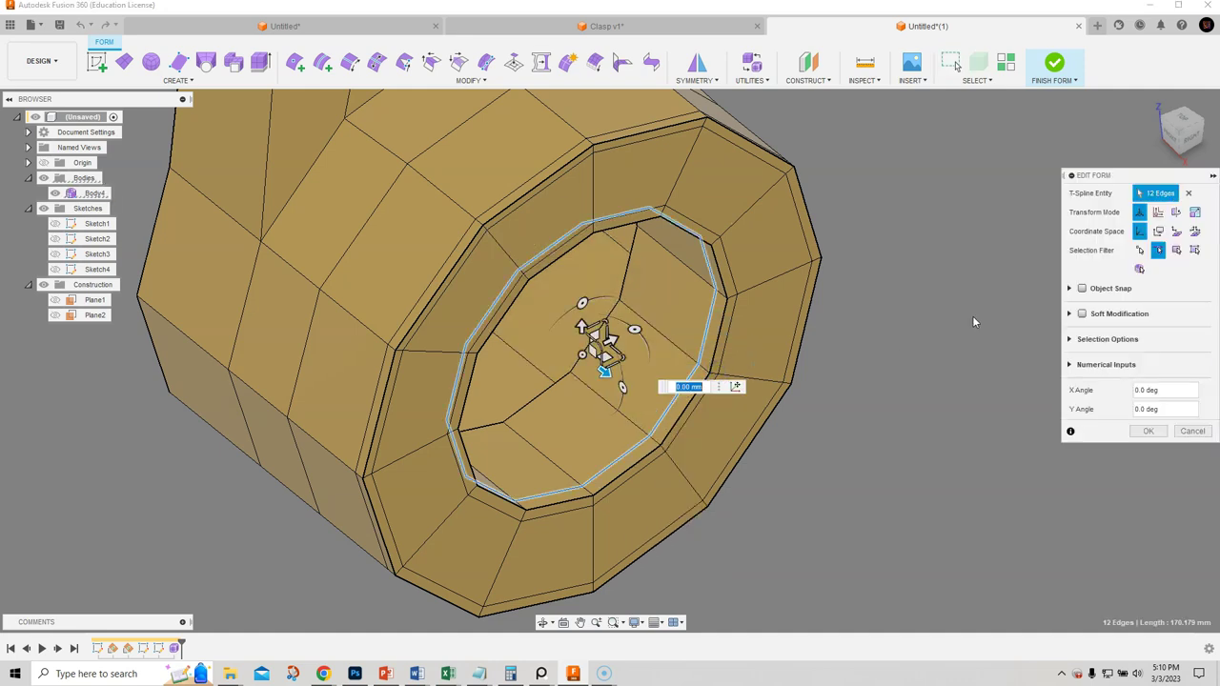
pyautogui.moveTo(605, 372); pyautogui.dragTo(609, 376)
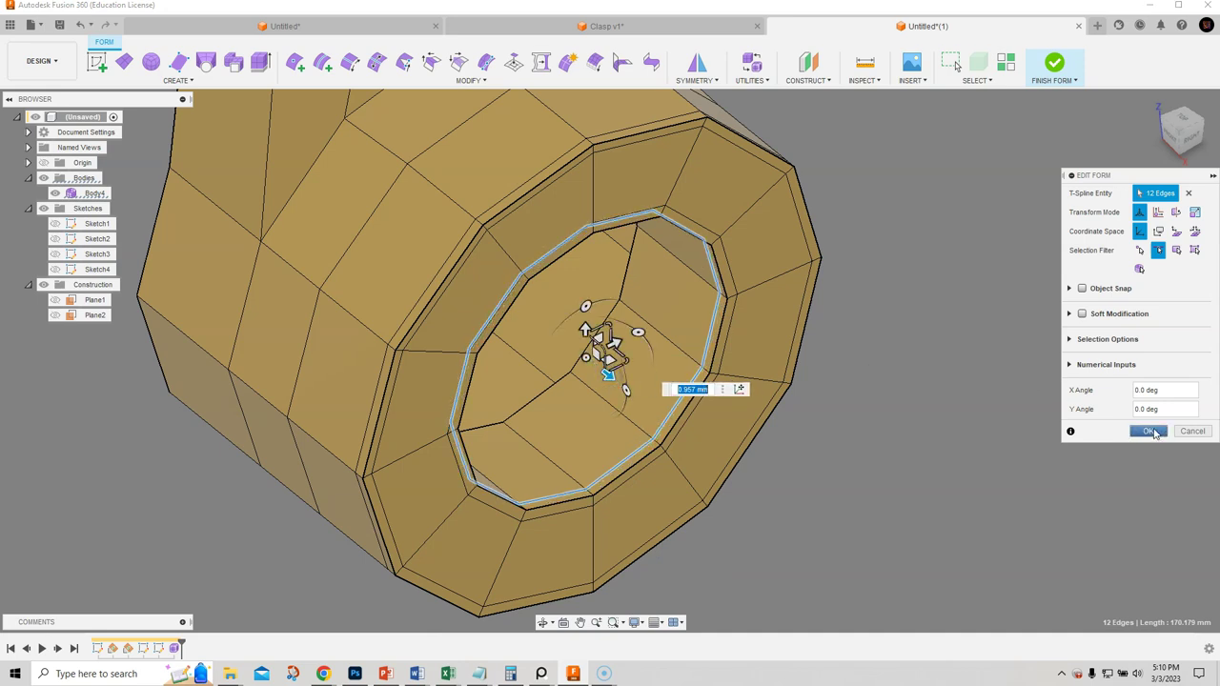
pyautogui.click(1154, 431)
pyautogui.click(916, 382)
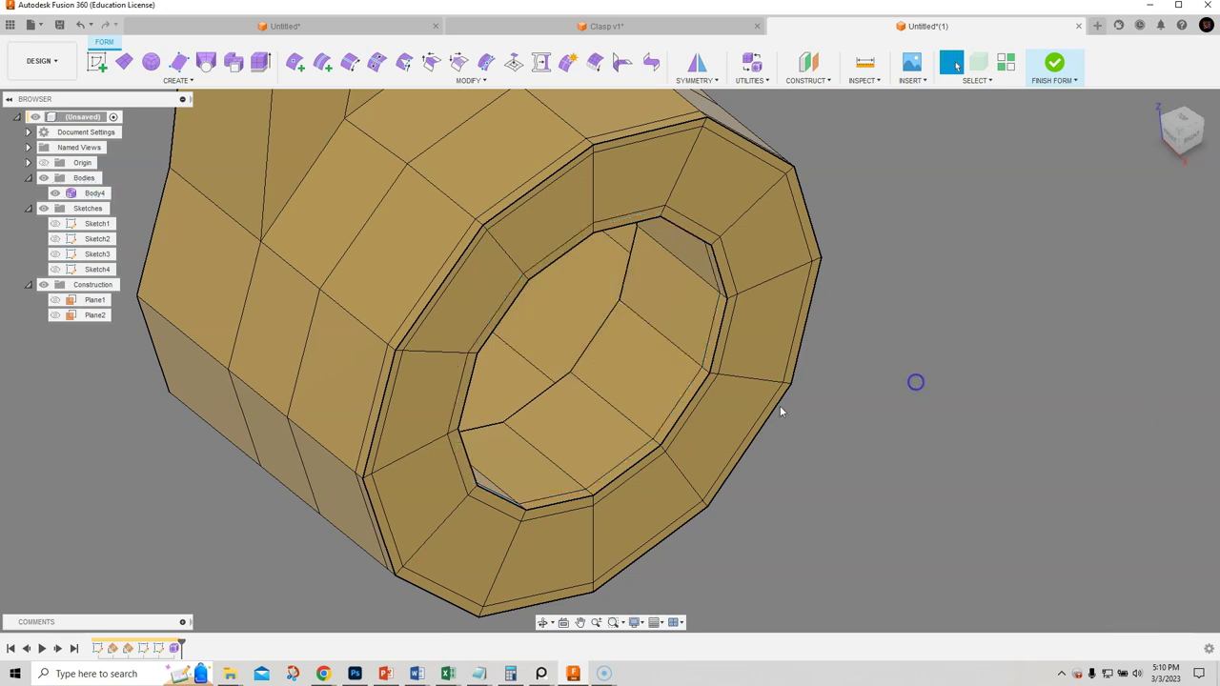
# Return the body to smooth display and uncrease the ring's outer front edge loop.
pyautogui.scroll(-2, 642, 349)
pyautogui.keyDown('shift'); pyautogui.moveTo(640, 375); pyautogui.dragTo(610, 232, button='middle'); pyautogui.keyUp('shift')
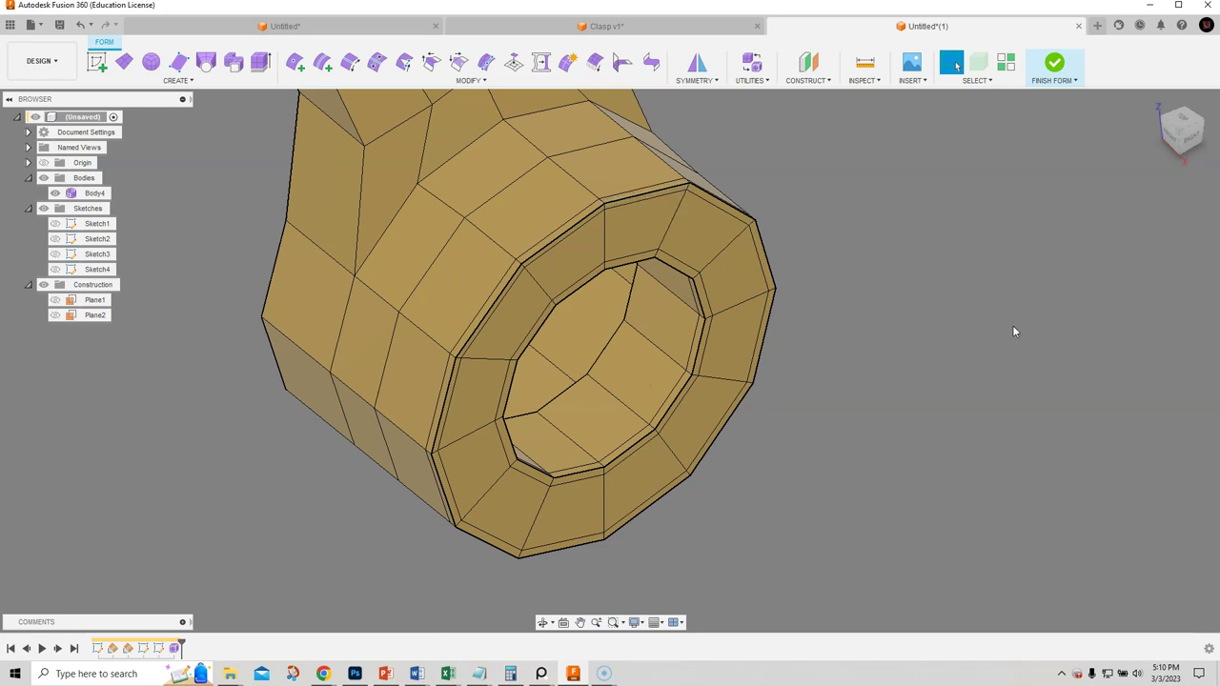
pyautogui.hotkey('ctrl', '3')
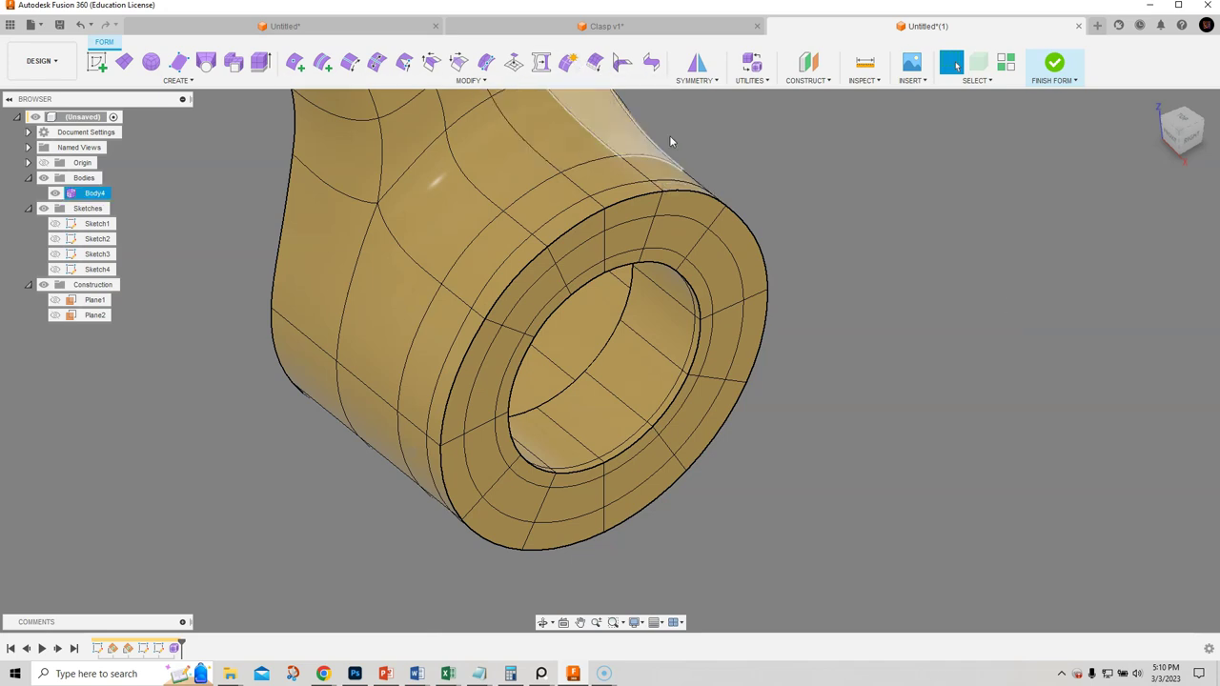
pyautogui.click(459, 63)
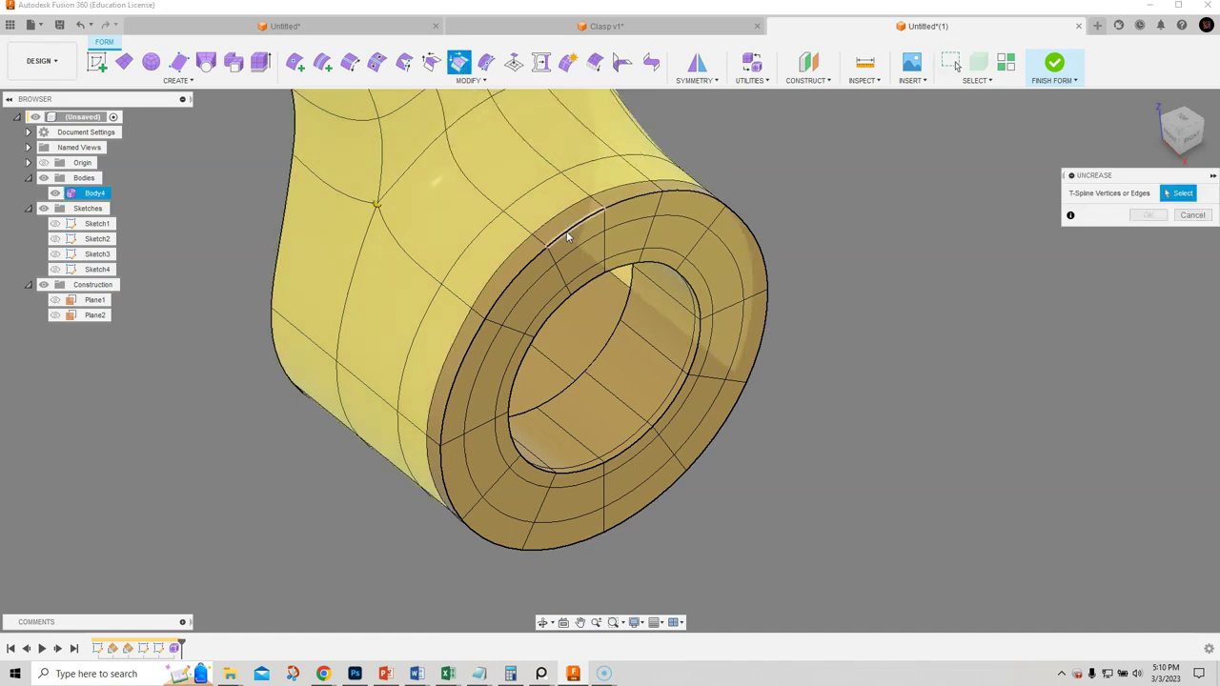
pyautogui.doubleClick(569, 235)
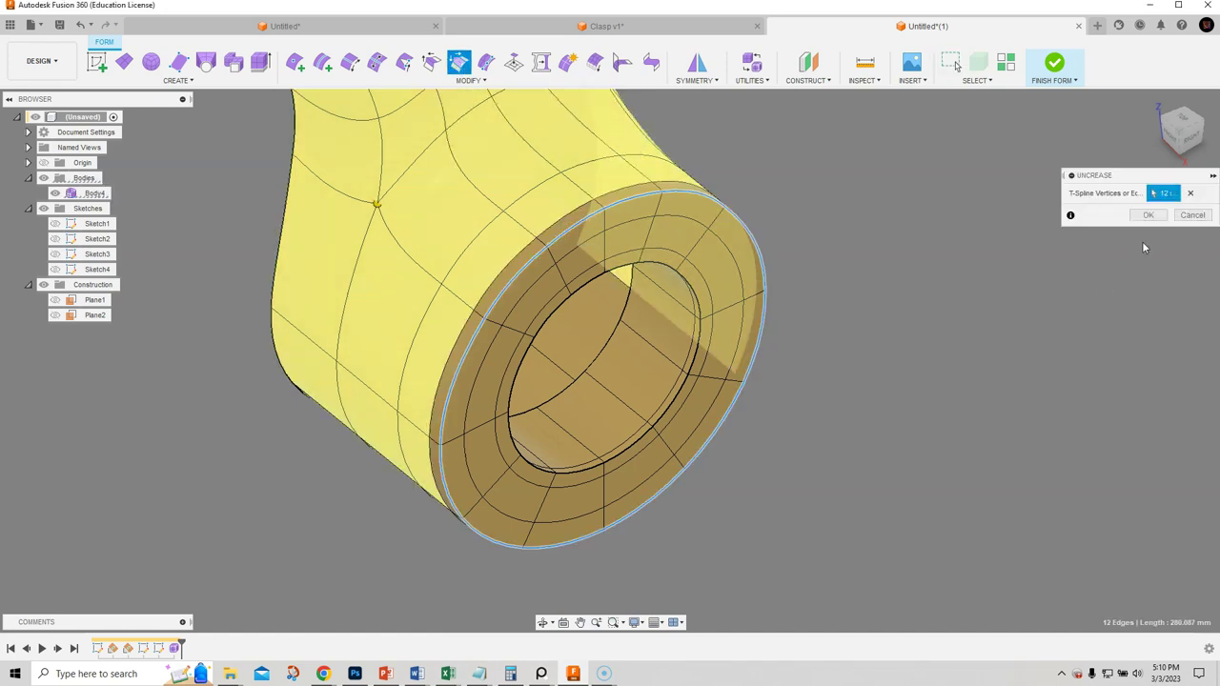
pyautogui.click(1147, 216)
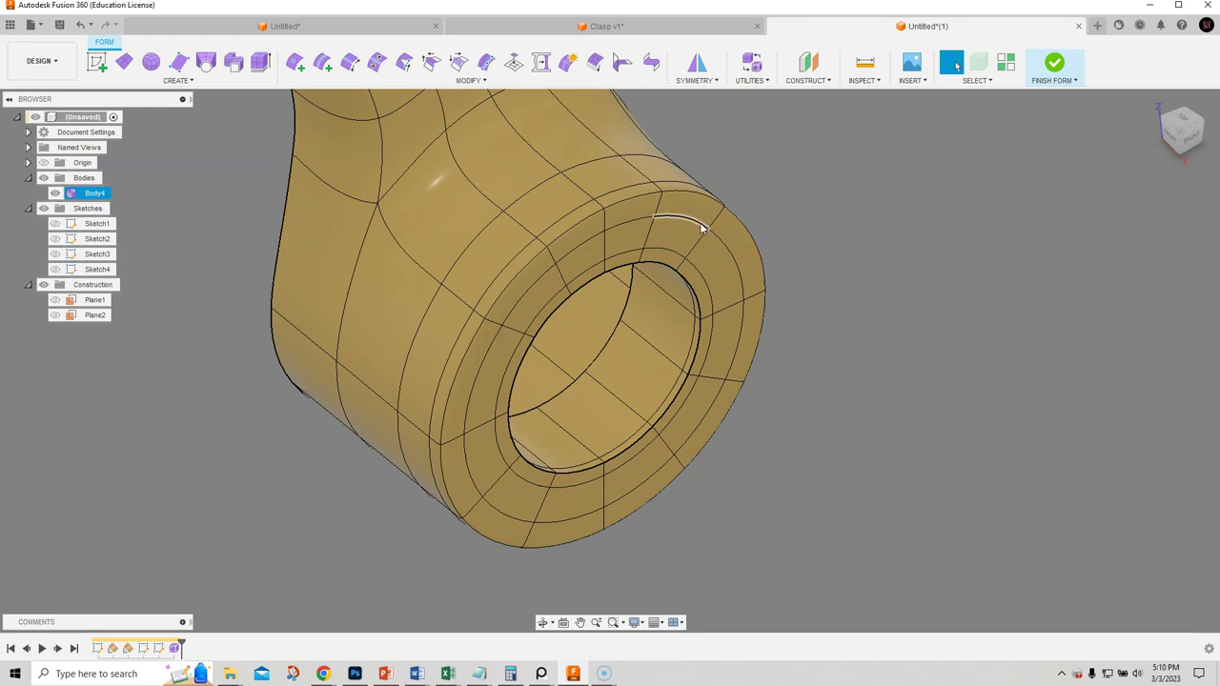
# Uncrease the edge loop around the front of the hole.
pyautogui.rightClick(934, 286)
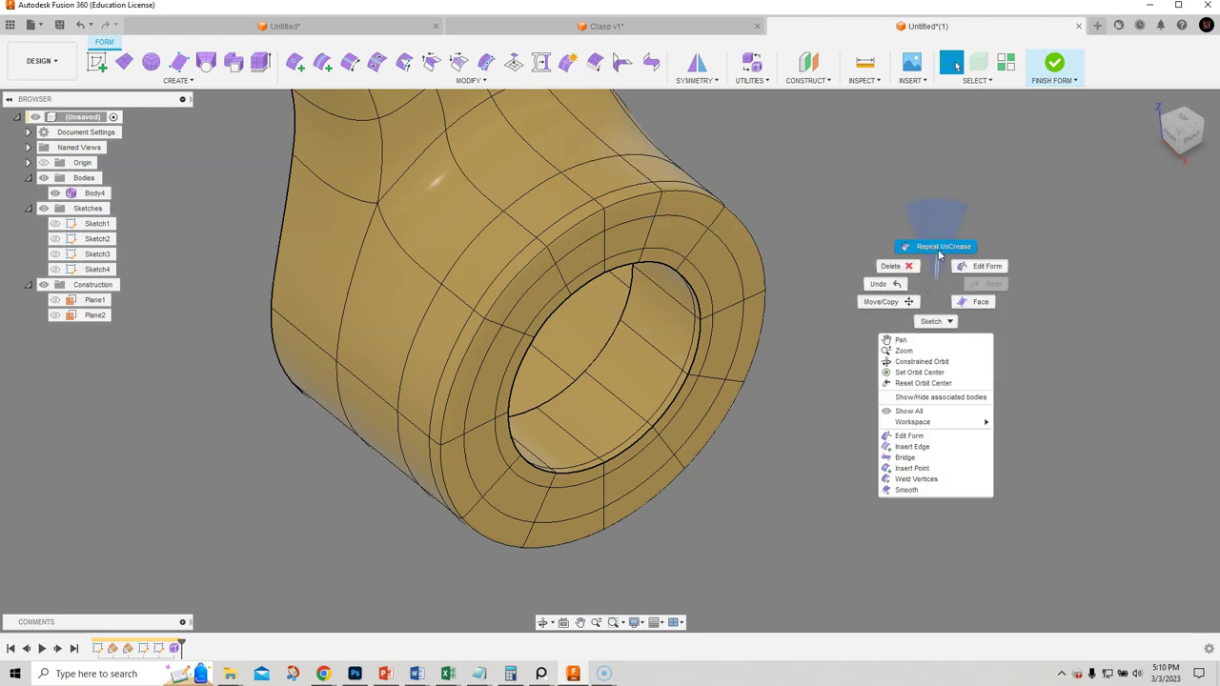
pyautogui.click(938, 246)
pyautogui.doubleClick(701, 349)
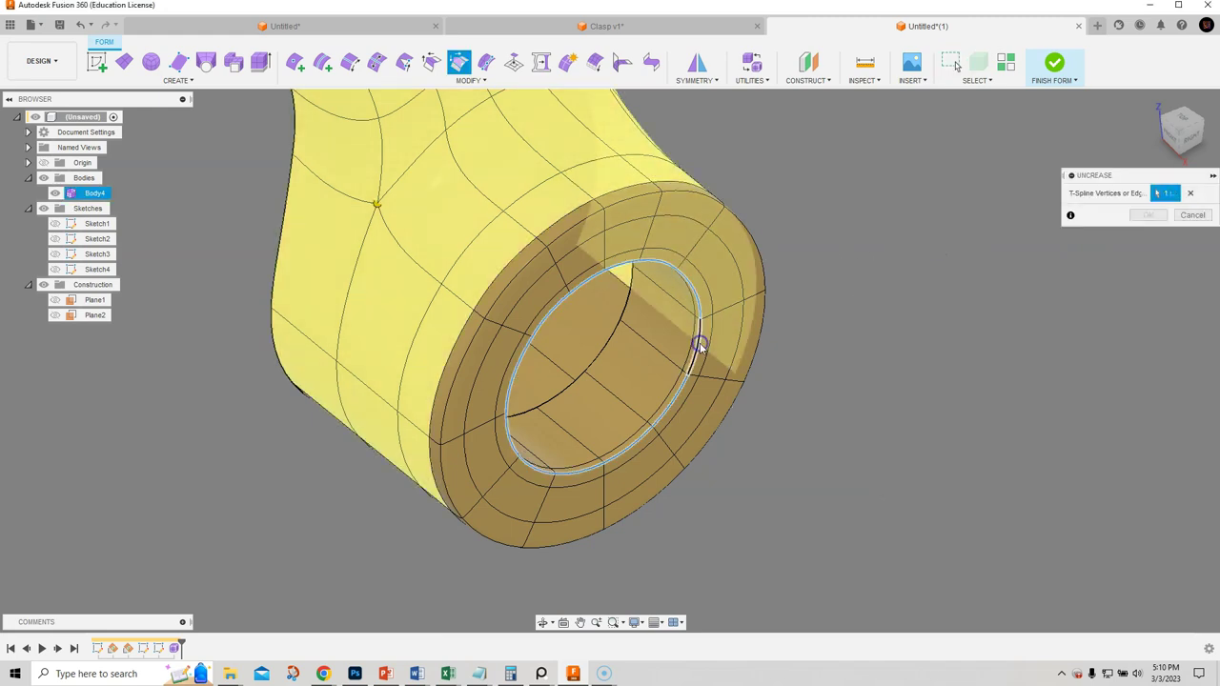
pyautogui.click(1148, 215)
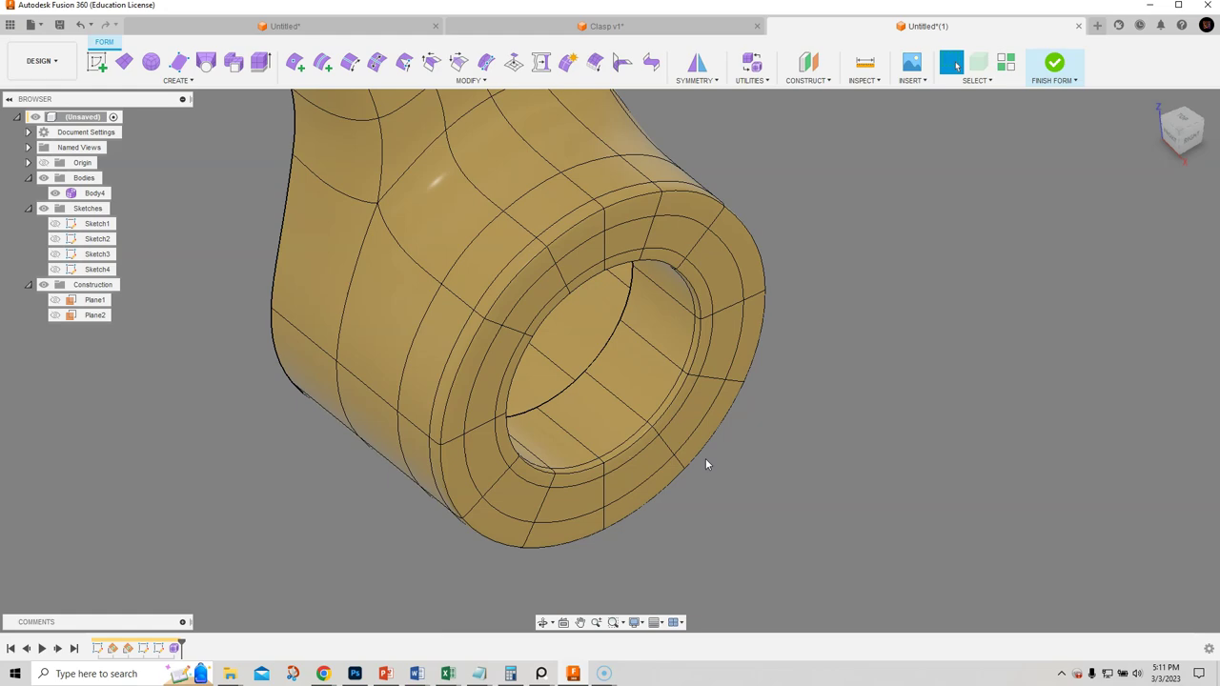
pyautogui.keyDown('shift'); pyautogui.moveTo(648, 378); pyautogui.dragTo(713, 389, button='middle'); pyautogui.keyUp('shift')
pyautogui.scroll(-4, 589, 360)
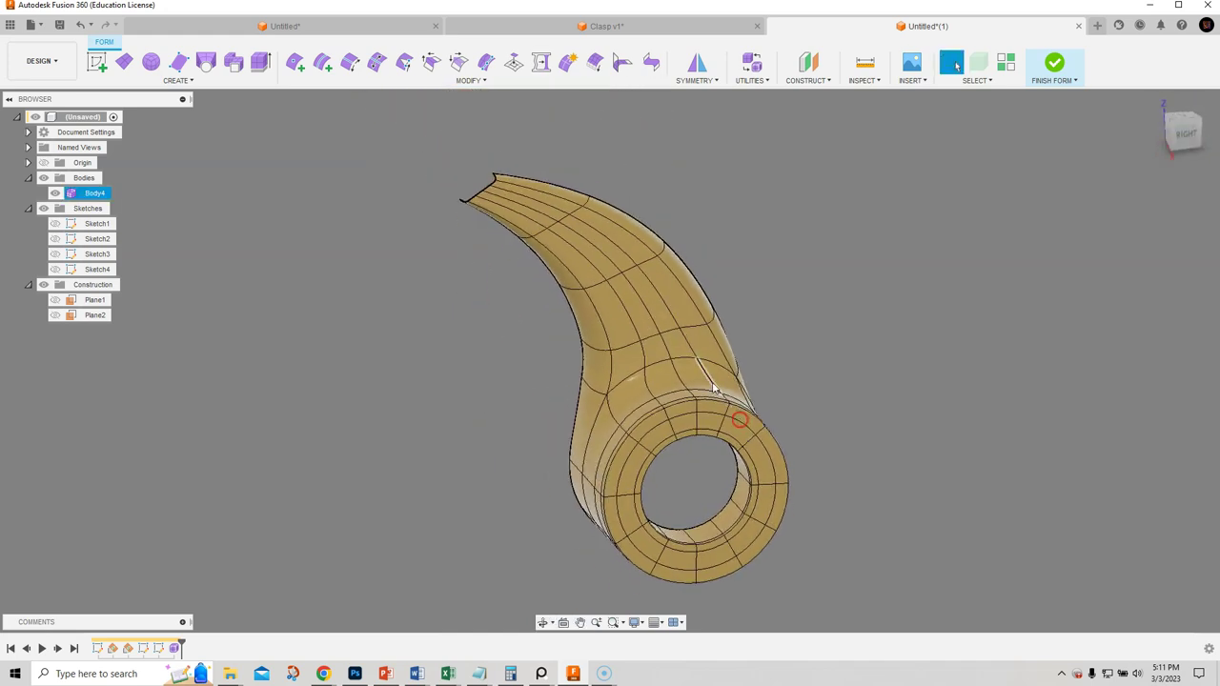
pyautogui.keyDown('shift'); pyautogui.moveTo(611, 405); pyautogui.dragTo(565, 411, button='middle'); pyautogui.keyUp('shift')
pyautogui.click(957, 64)
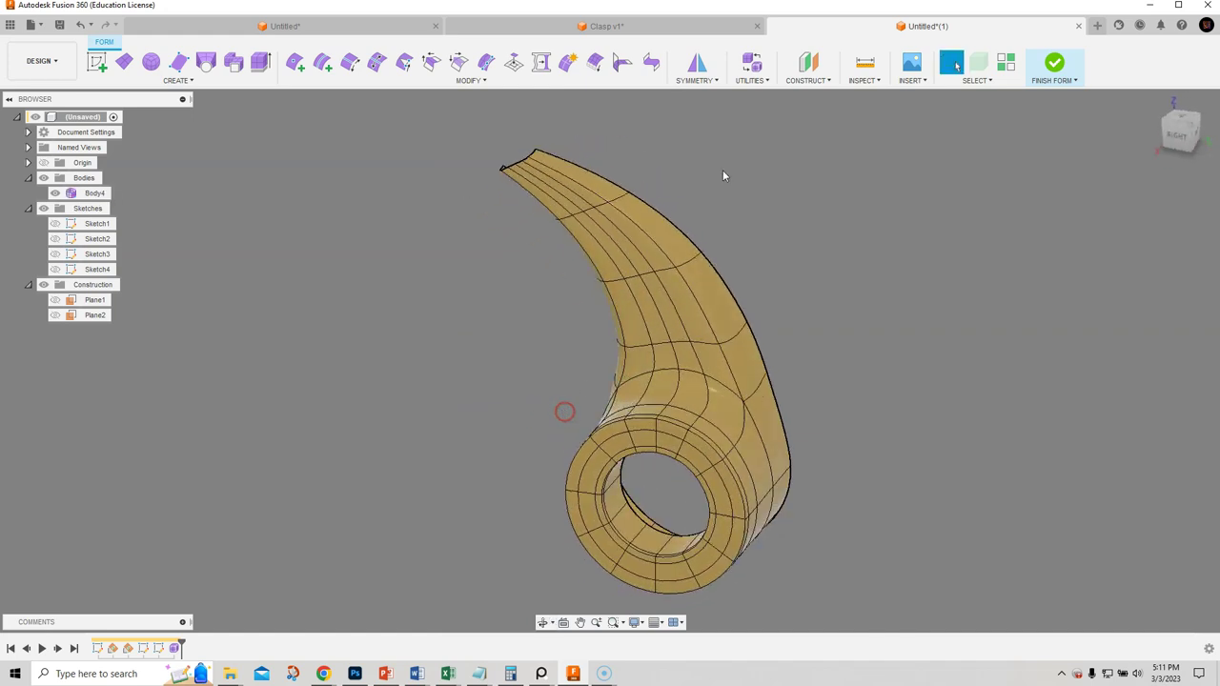
pyautogui.click(705, 82)
pyautogui.click(732, 123)
pyautogui.click(681, 310)
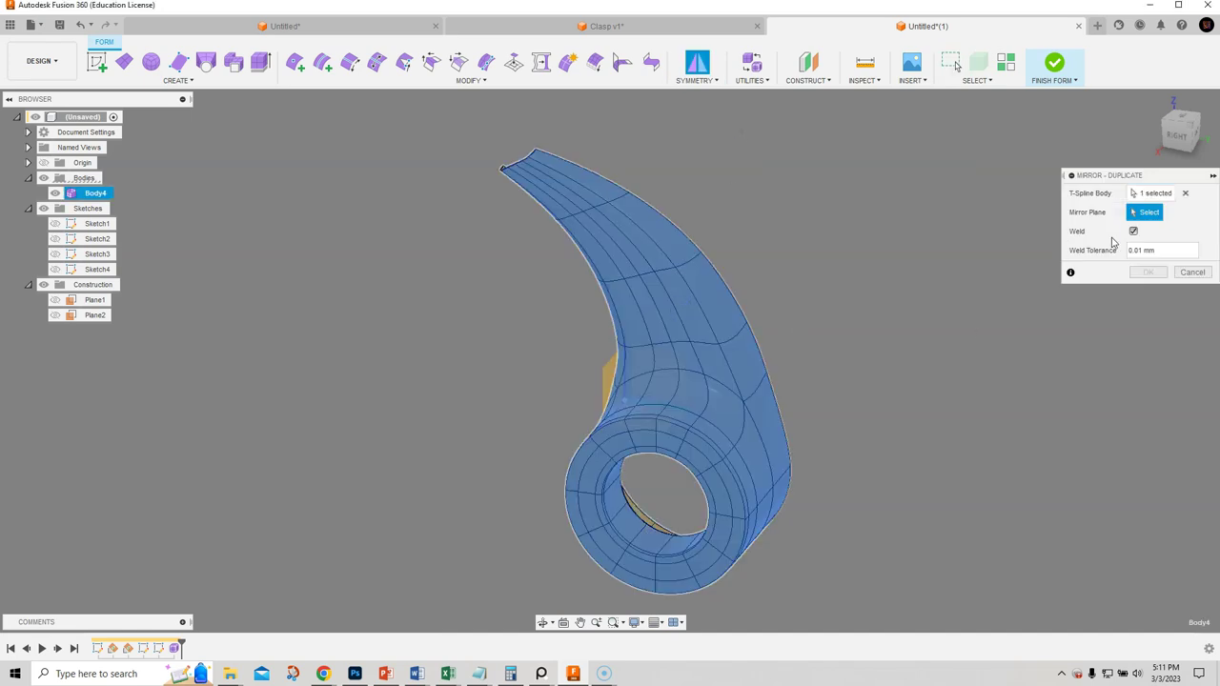
pyautogui.moveTo(804, 336)
pyautogui.keyDown('shift'); pyautogui.mouseDown(button='middle')
pyautogui.moveTo(722, 419)
pyautogui.moveTo(723, 370)
pyautogui.mouseUp(button='middle'); pyautogui.keyUp('shift')
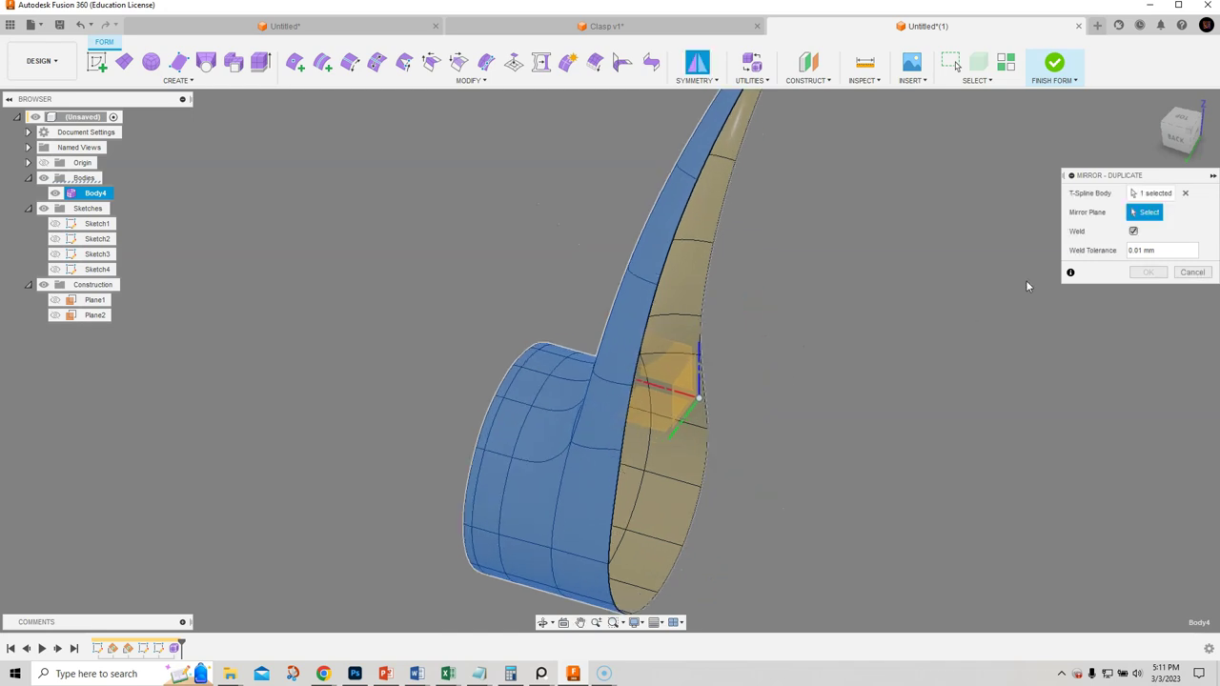
pyautogui.click(679, 398)
pyautogui.moveTo(807, 280)
pyautogui.keyDown('shift'); pyautogui.mouseDown(button='middle')
pyautogui.moveTo(812, 300)
pyautogui.moveTo(998, 237)
pyautogui.moveTo(961, 265)
pyautogui.moveTo(833, 296)
pyautogui.mouseUp(button='middle'); pyautogui.keyUp('shift')
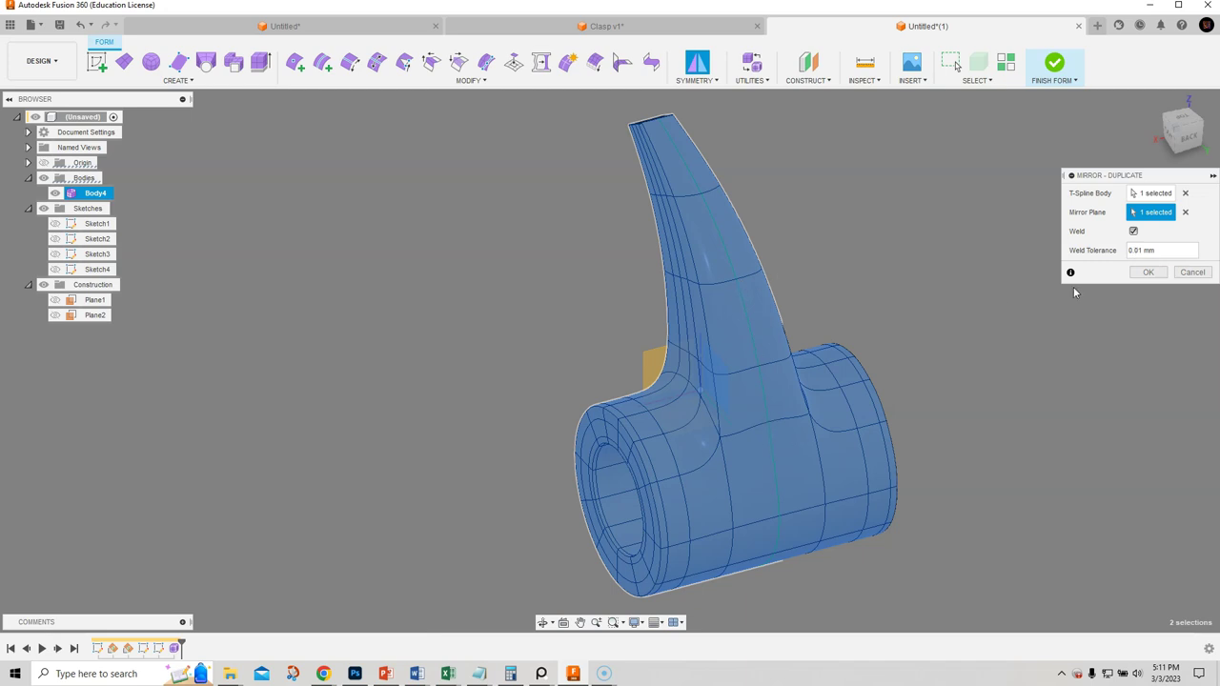
pyautogui.click(1191, 274)
# Use Edit Form to move one vertex on the horn's open seam edge about 0.484 mm toward the ring.
pyautogui.scroll(2, 827, 352)
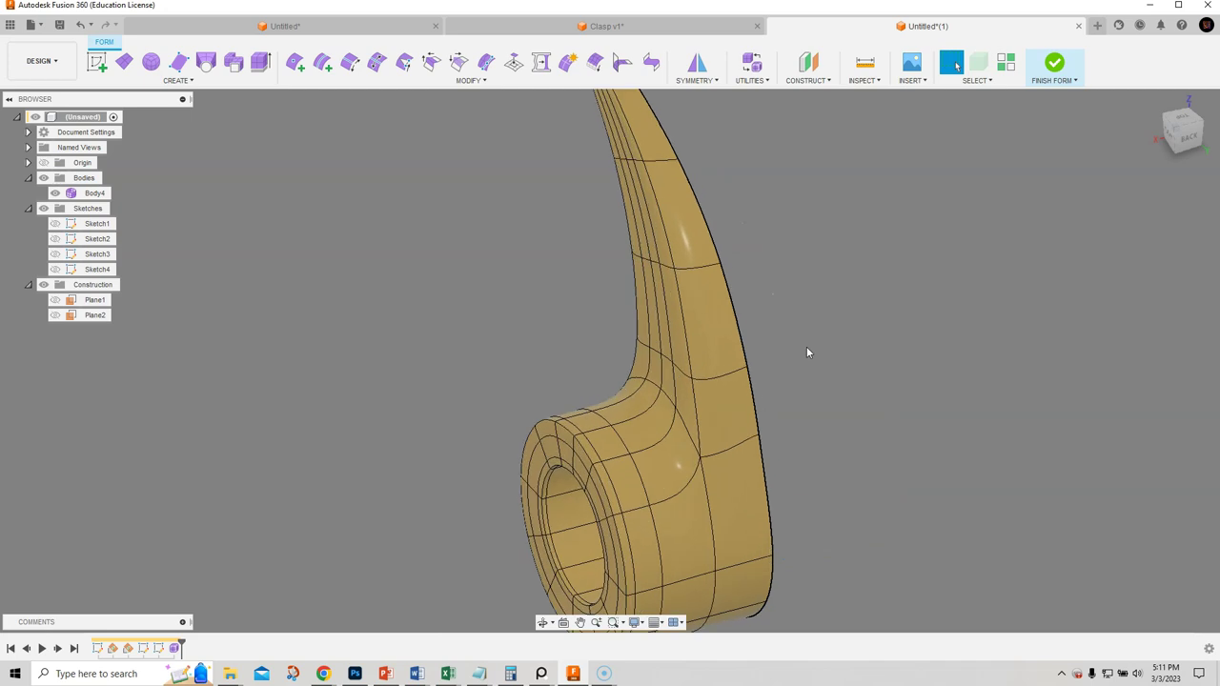
pyautogui.rightClick(815, 333)
pyautogui.click(858, 323)
pyautogui.click(1140, 250)
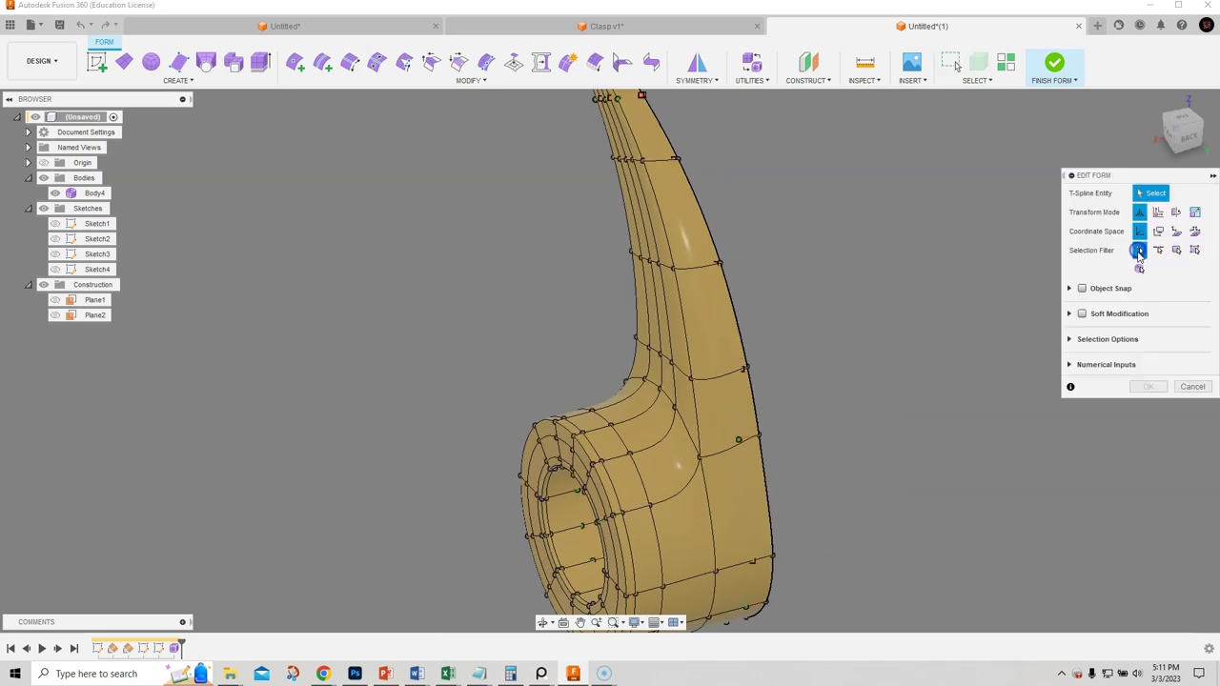
pyautogui.click(746, 369)
pyautogui.moveTo(714, 375); pyautogui.dragTo(712, 374)
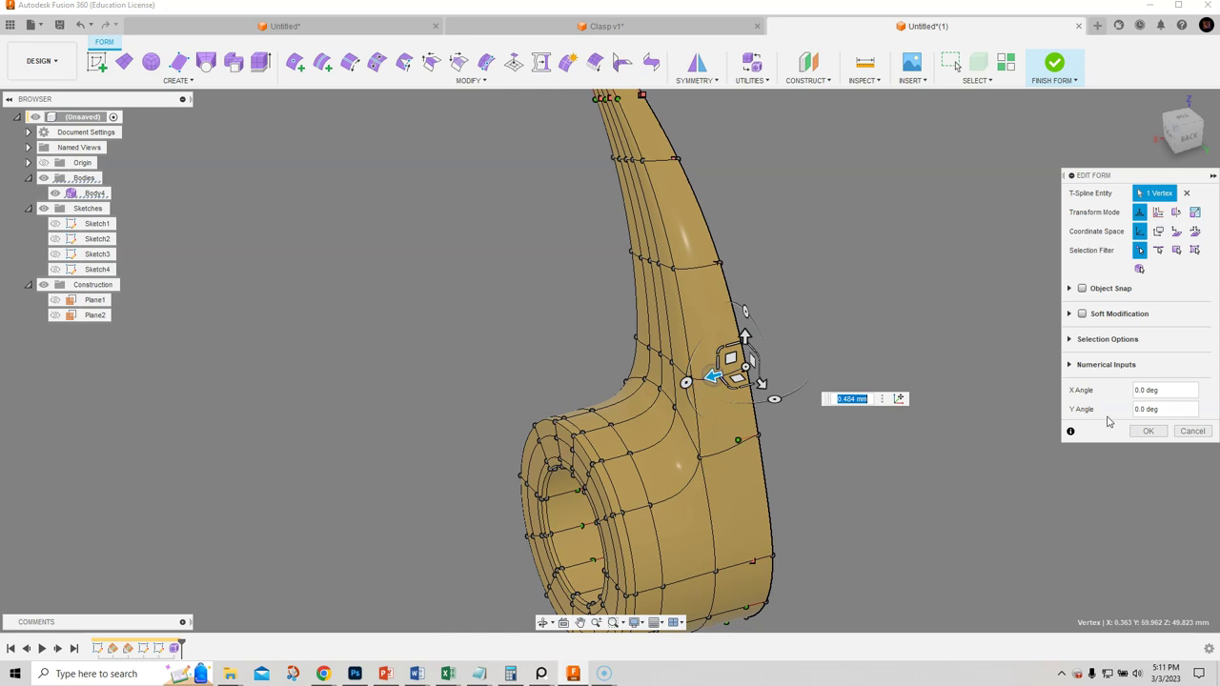
pyautogui.click(1149, 431)
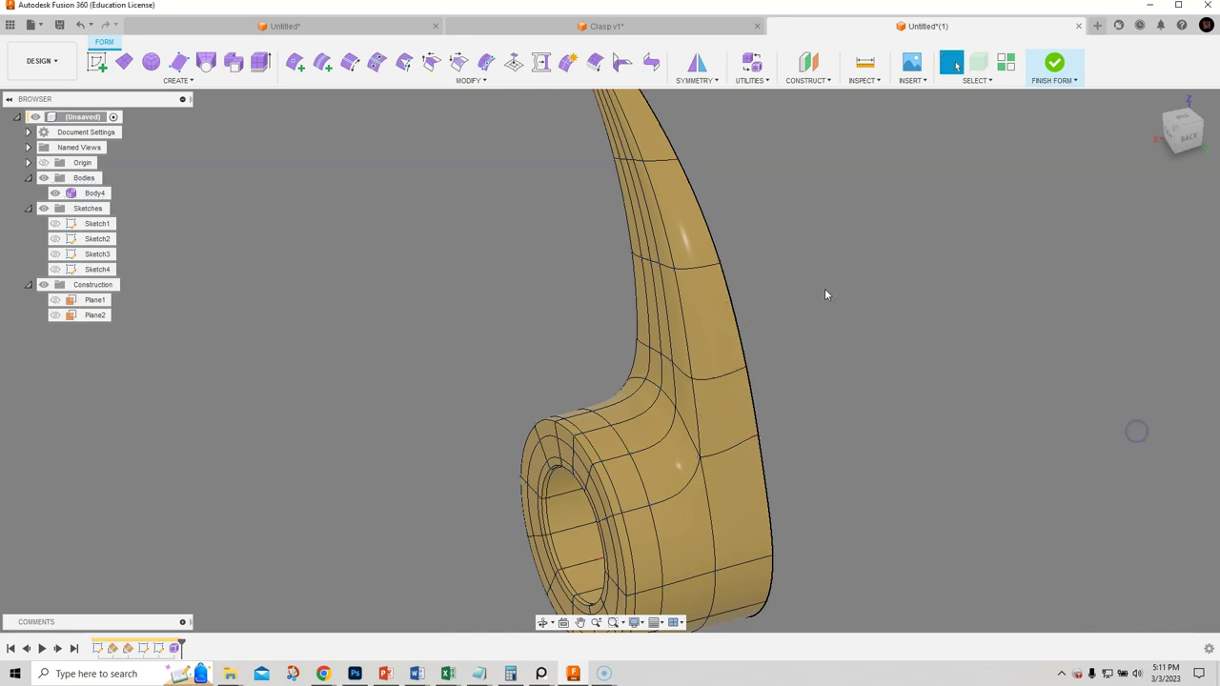
# Mirror-duplicate the T-spline body across the origin plane at its open side, with Weld on and a weld tolerance of 1 mm.
pyautogui.click(705, 78)
pyautogui.click(733, 126)
pyautogui.click(673, 282)
pyautogui.keyDown('shift'); pyautogui.moveTo(894, 353); pyautogui.dragTo(739, 427, button='middle'); pyautogui.keyUp('shift')
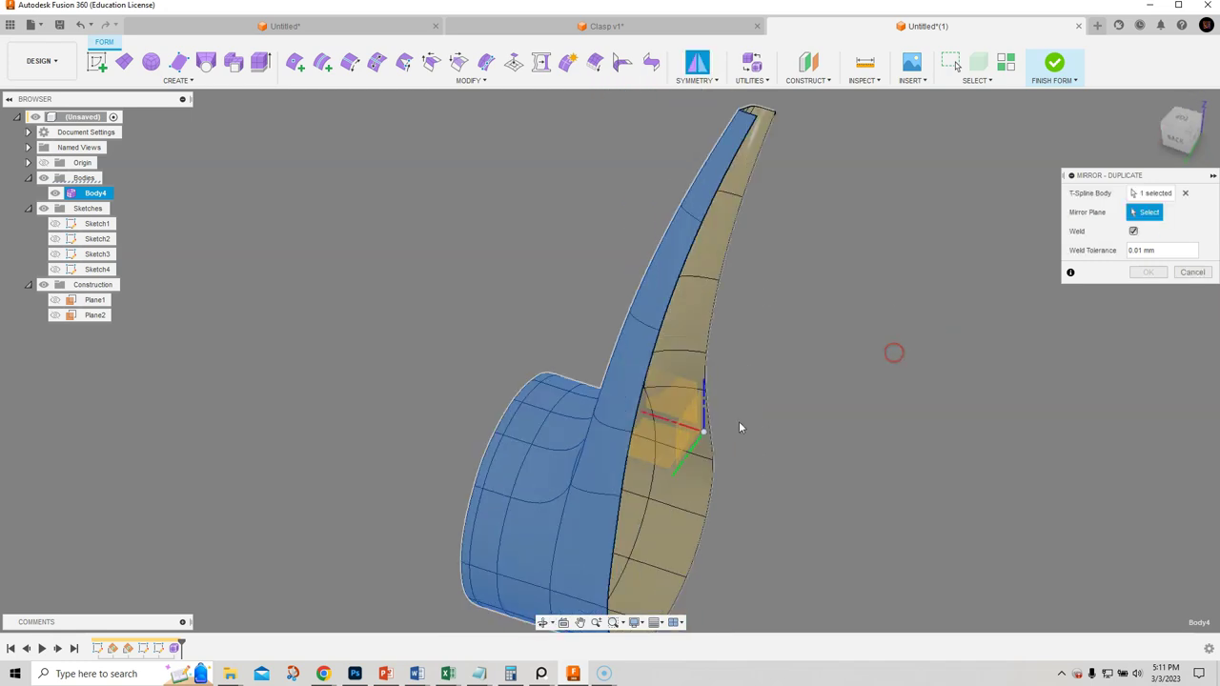
pyautogui.click(684, 434)
pyautogui.keyDown('shift'); pyautogui.moveTo(578, 487); pyautogui.dragTo(472, 398, button='middle'); pyautogui.keyUp('shift')
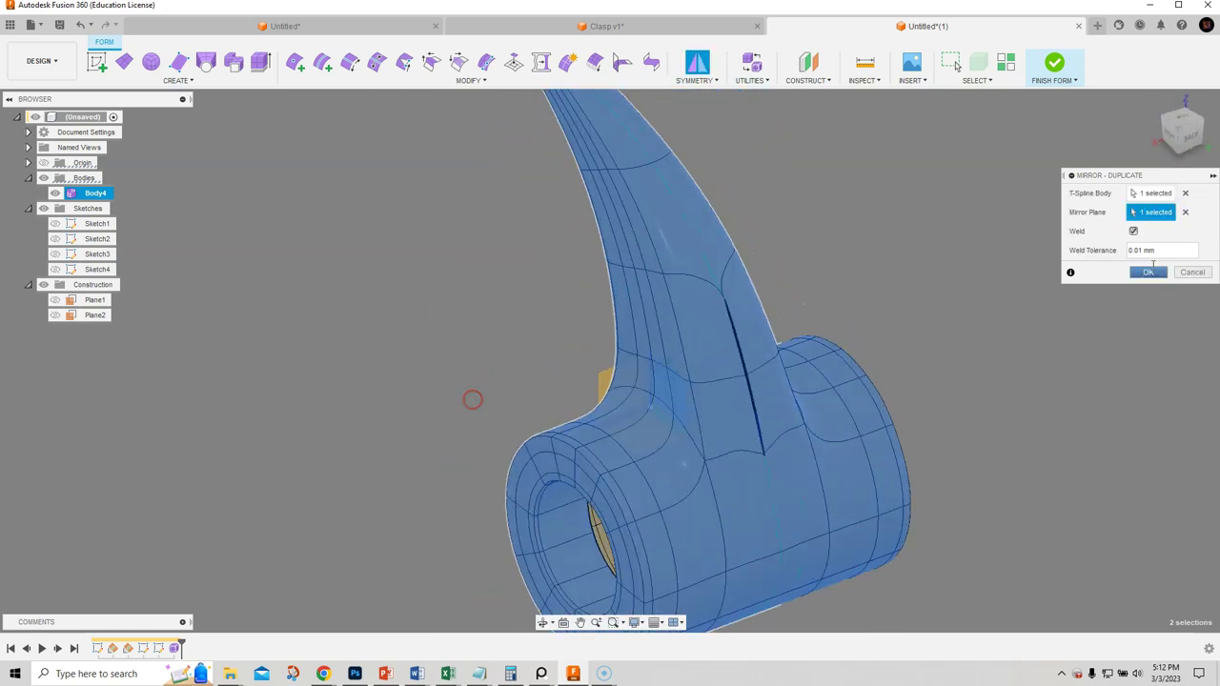
pyautogui.click(1142, 250)
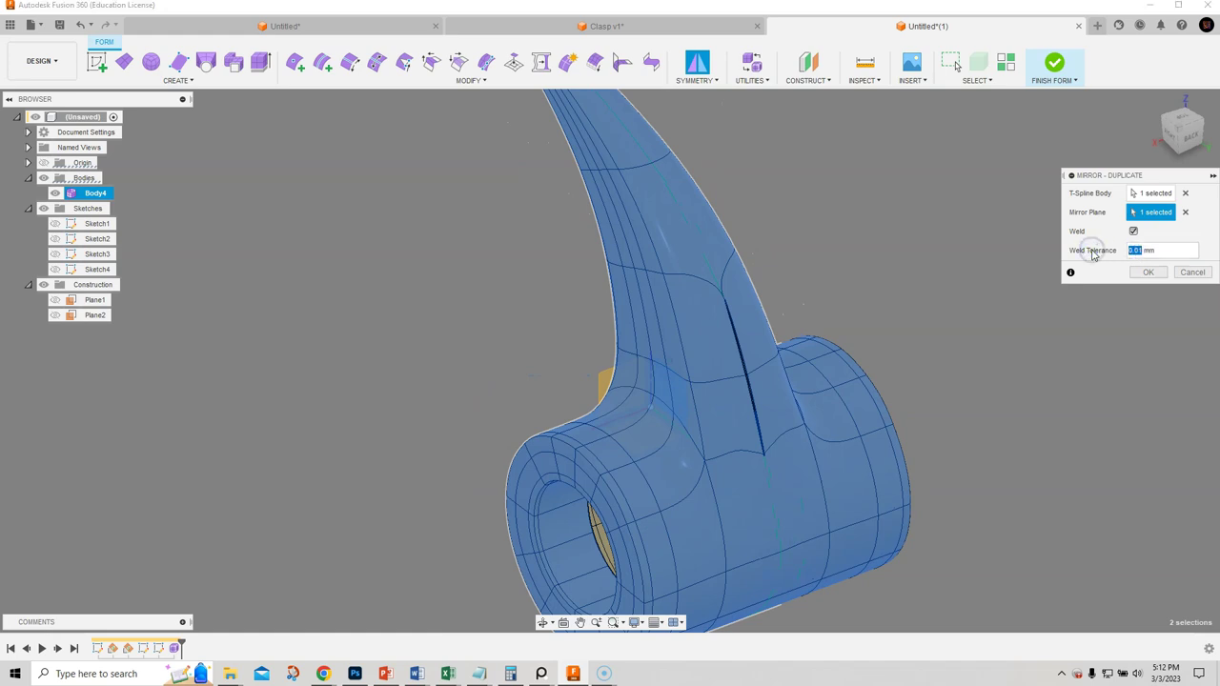
pyautogui.keyDown('shift'); pyautogui.moveTo(784, 423); pyautogui.dragTo(871, 399, button='middle'); pyautogui.keyUp('shift')
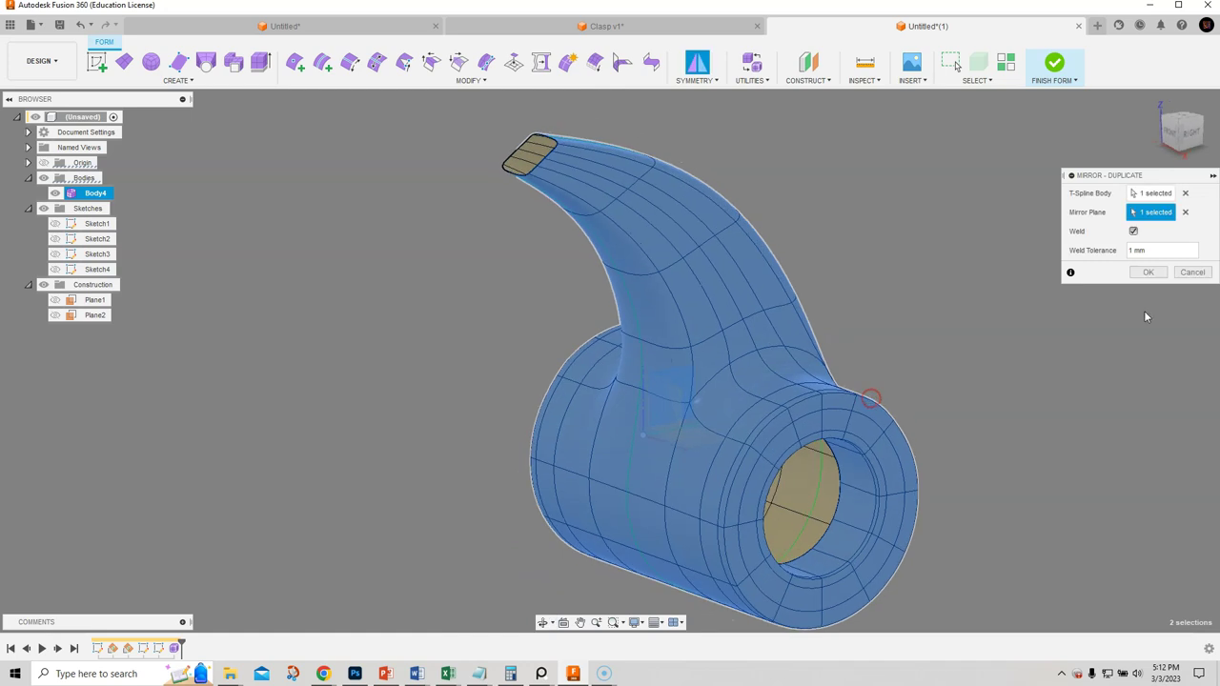
pyautogui.click(1151, 276)
# Try pulling two adjacent side faces near the horn's tip outward to test the mirrored symmetry.
pyautogui.moveTo(930, 347); pyautogui.dragTo(865, 305, button='middle')
pyautogui.moveTo(549, 377); pyautogui.dragTo(483, 445, button='middle')
pyautogui.scroll(2, 459, 204)
pyautogui.moveTo(465, 206); pyautogui.dragTo(623, 284, button='middle')
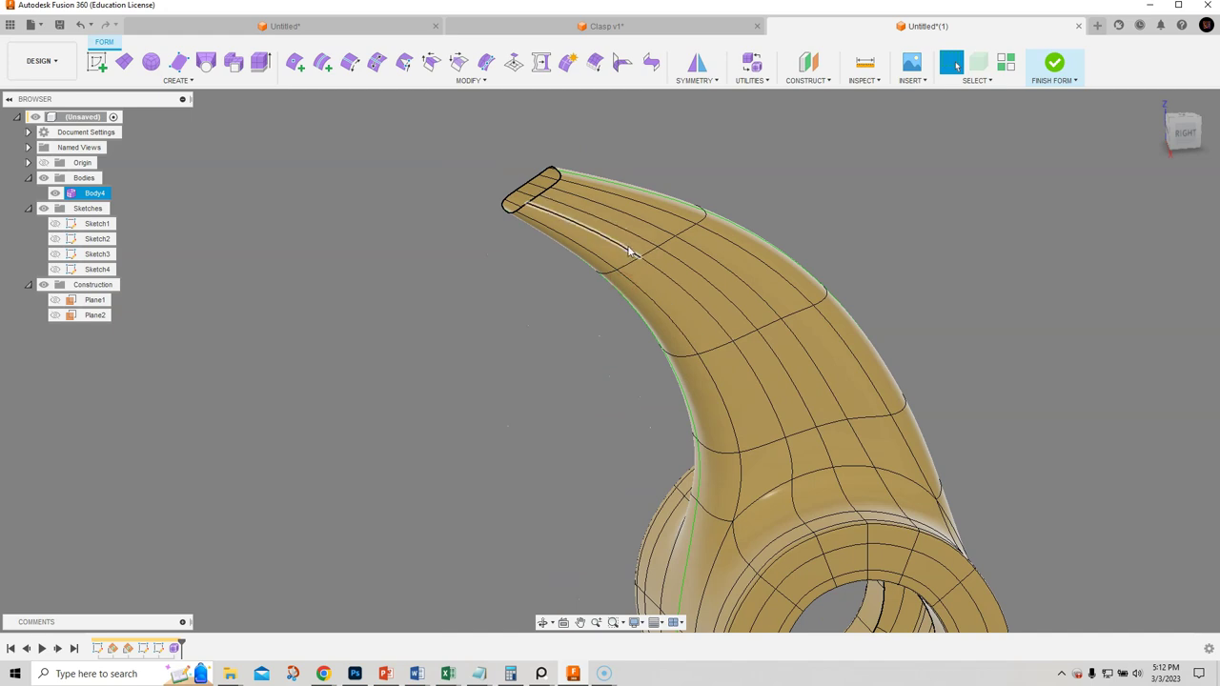
pyautogui.rightClick(1036, 290)
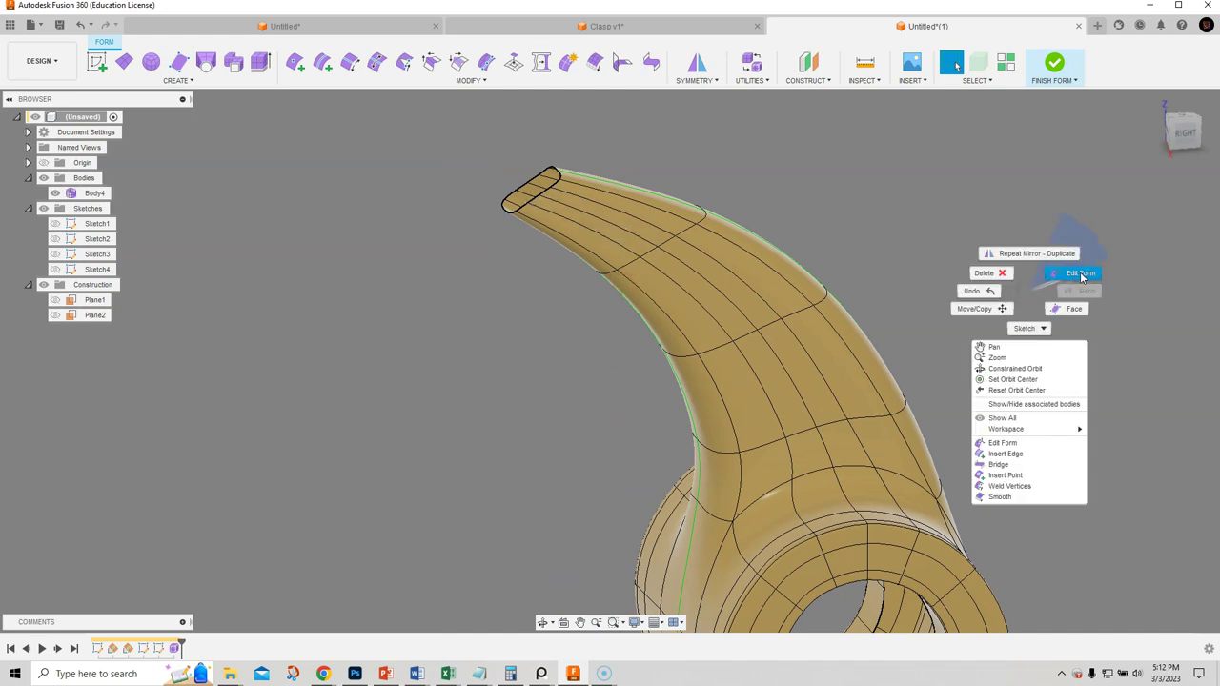
pyautogui.click(1082, 276)
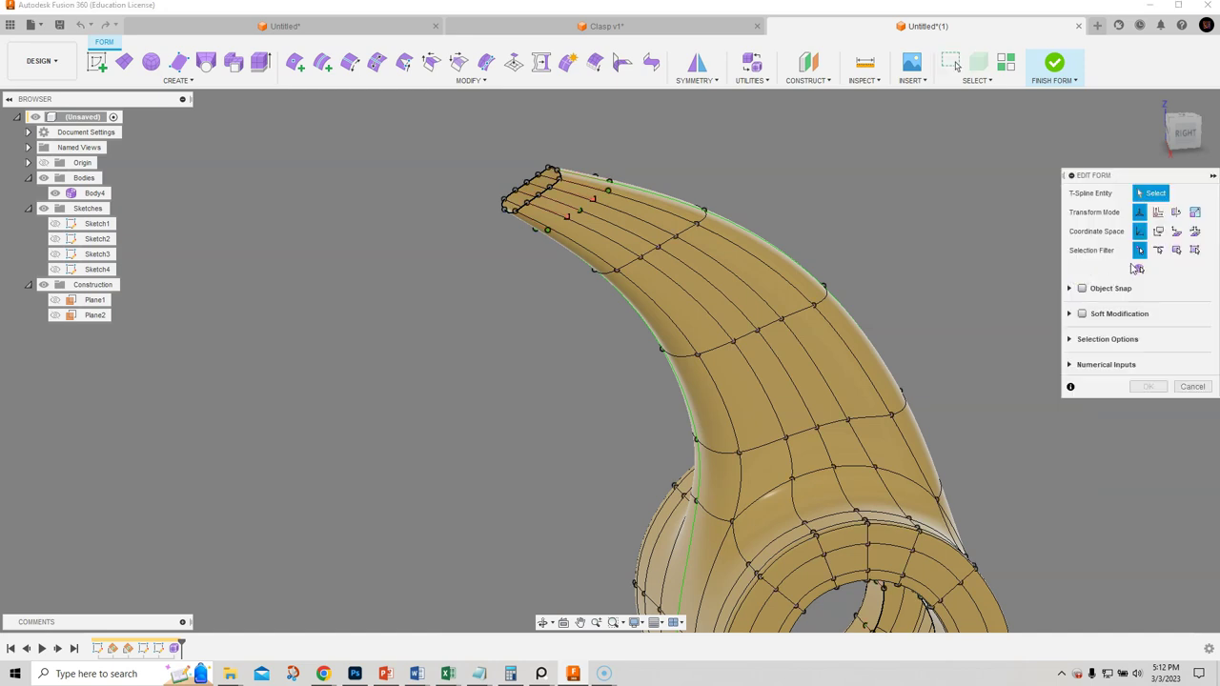
pyautogui.click(640, 230)
pyautogui.keyDown('ctrl'); pyautogui.click(635, 245); pyautogui.keyUp('ctrl')
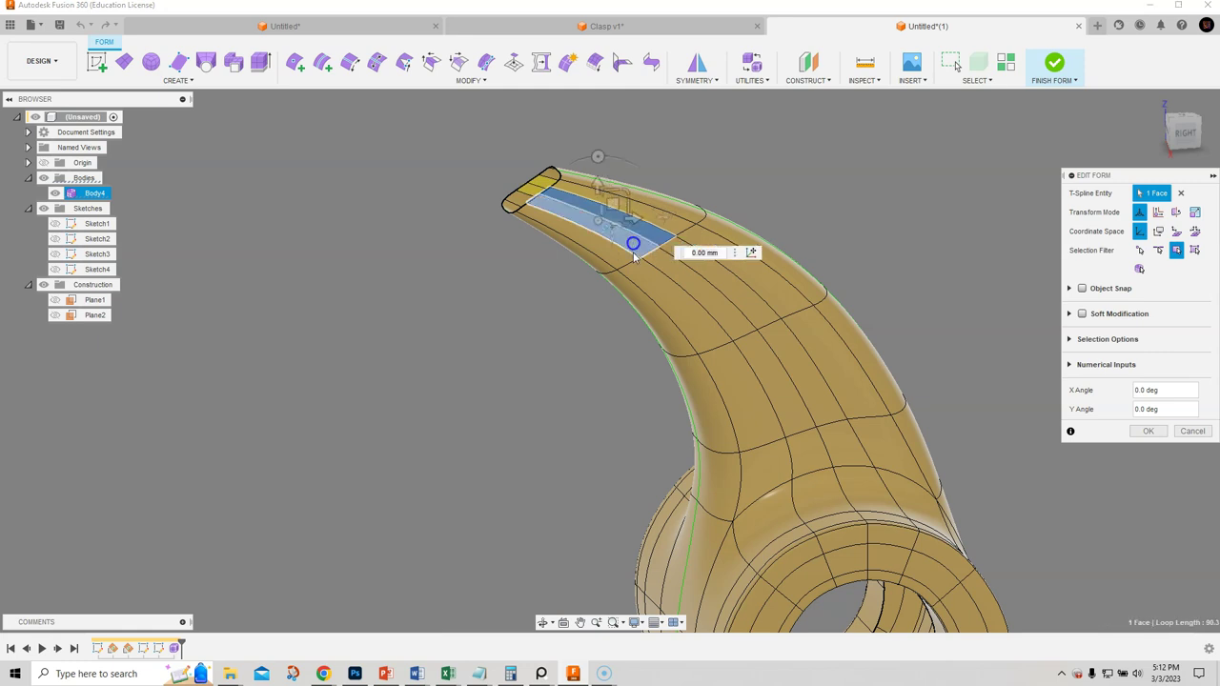
pyautogui.moveTo(608, 386)
pyautogui.keyDown('shift'); pyautogui.mouseDown(button='middle')
pyautogui.moveTo(558, 376)
pyautogui.moveTo(621, 395)
pyautogui.mouseUp(button='middle'); pyautogui.keyUp('shift')
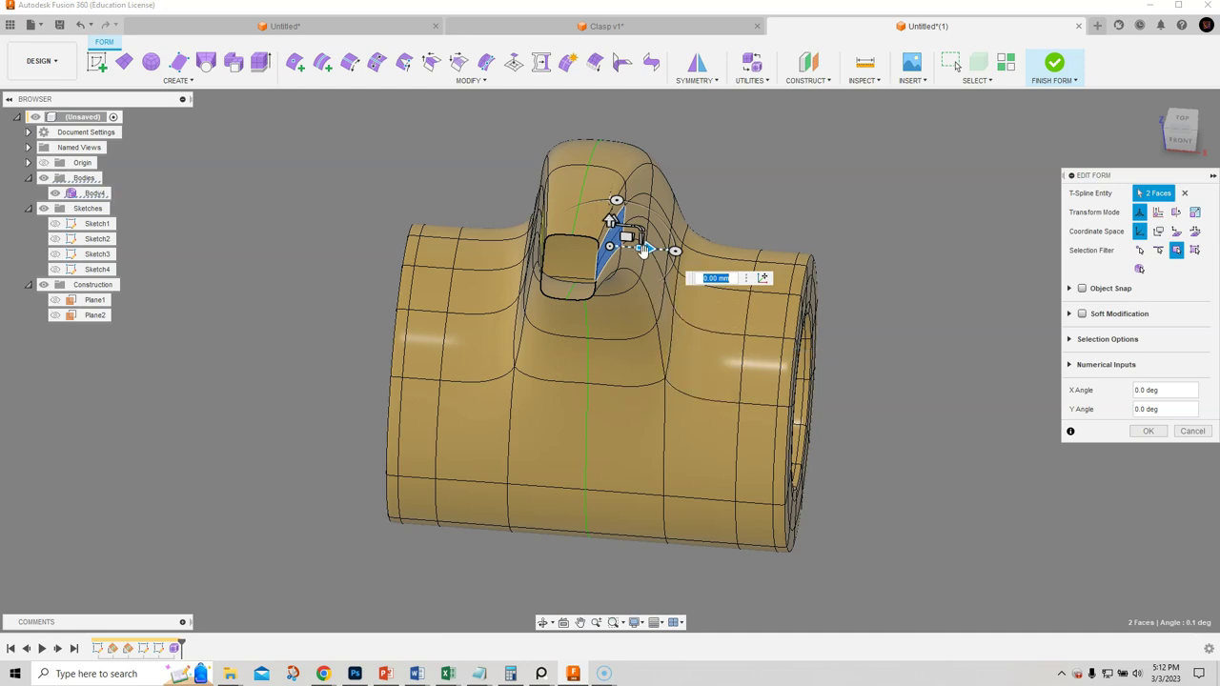
pyautogui.moveTo(644, 250); pyautogui.dragTo(728, 259)
pyautogui.keyDown('shift'); pyautogui.moveTo(676, 336); pyautogui.dragTo(580, 504, button='middle'); pyautogui.keyUp('shift')
pyautogui.moveTo(425, 481); pyautogui.dragTo(391, 448, button='middle')
pyautogui.keyDown('shift'); pyautogui.moveTo(530, 487); pyautogui.dragTo(508, 411, button='middle'); pyautogui.keyUp('shift')
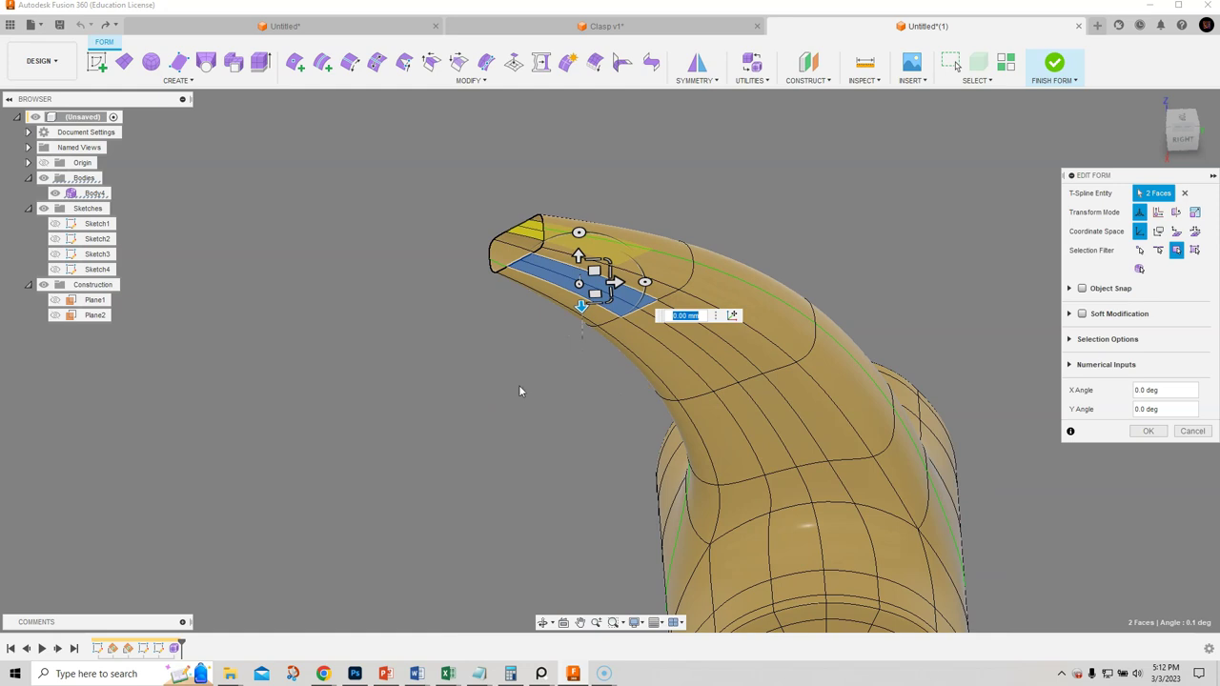
pyautogui.click(520, 386)
# Widen the horn's open tip symmetrically by moving two adjacent edges on one side of it outward.
pyautogui.click(1158, 249)
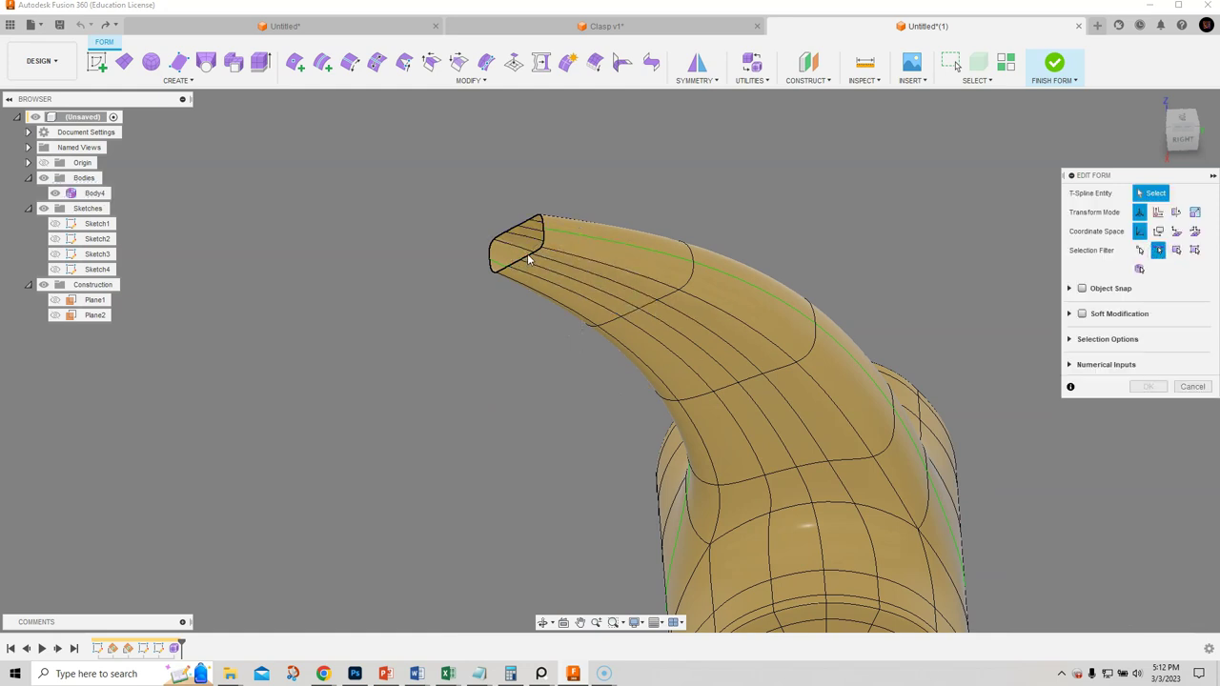
pyautogui.keyDown('shift'); pyautogui.moveTo(529, 260); pyautogui.dragTo(512, 310, button='middle'); pyautogui.keyUp('shift')
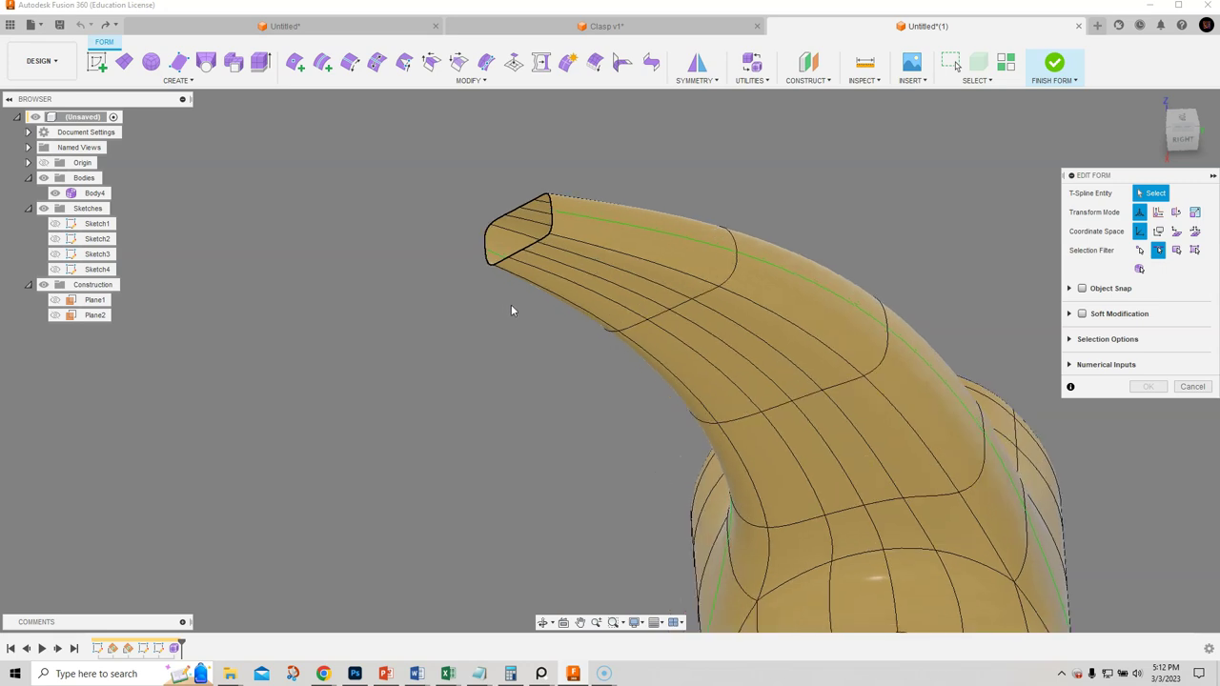
pyautogui.click(529, 248)
pyautogui.keyDown('ctrl'); pyautogui.click(517, 254); pyautogui.keyUp('ctrl')
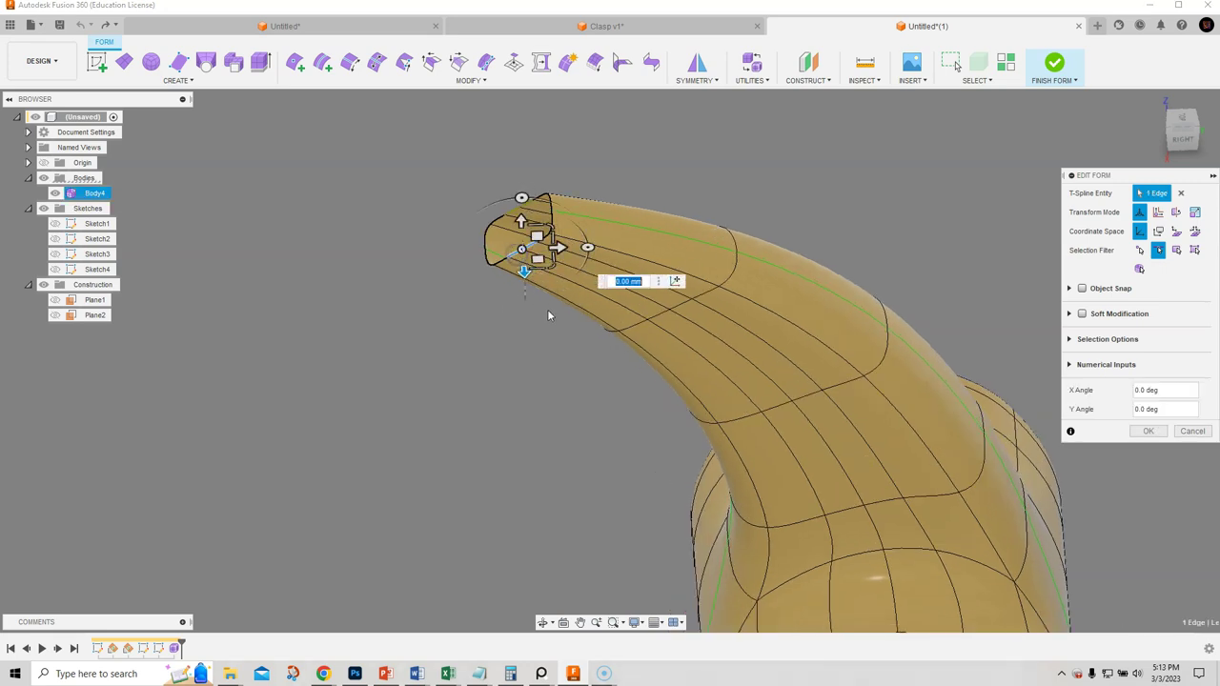
pyautogui.moveTo(525, 275); pyautogui.dragTo(525, 354)
pyautogui.keyDown('shift'); pyautogui.moveTo(597, 501); pyautogui.dragTo(657, 392, button='middle'); pyautogui.keyUp('shift')
pyautogui.scroll(-4, 656, 392)
pyautogui.moveTo(712, 438); pyautogui.dragTo(556, 468, button='middle')
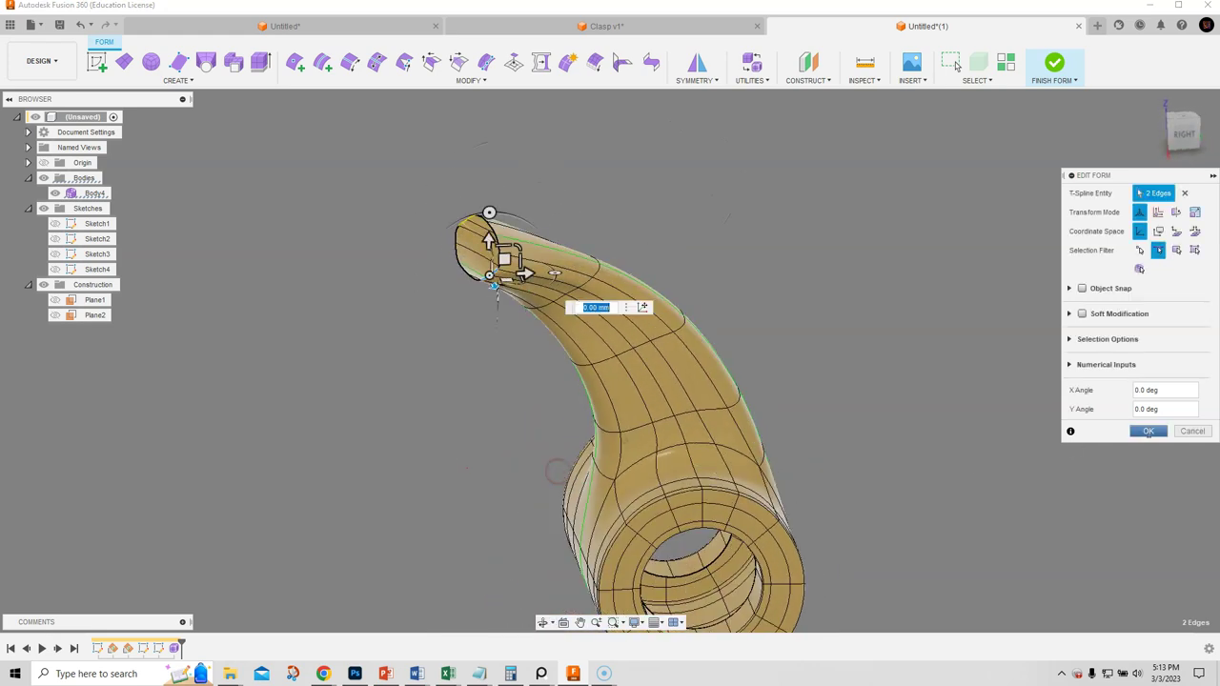
pyautogui.click(1148, 431)
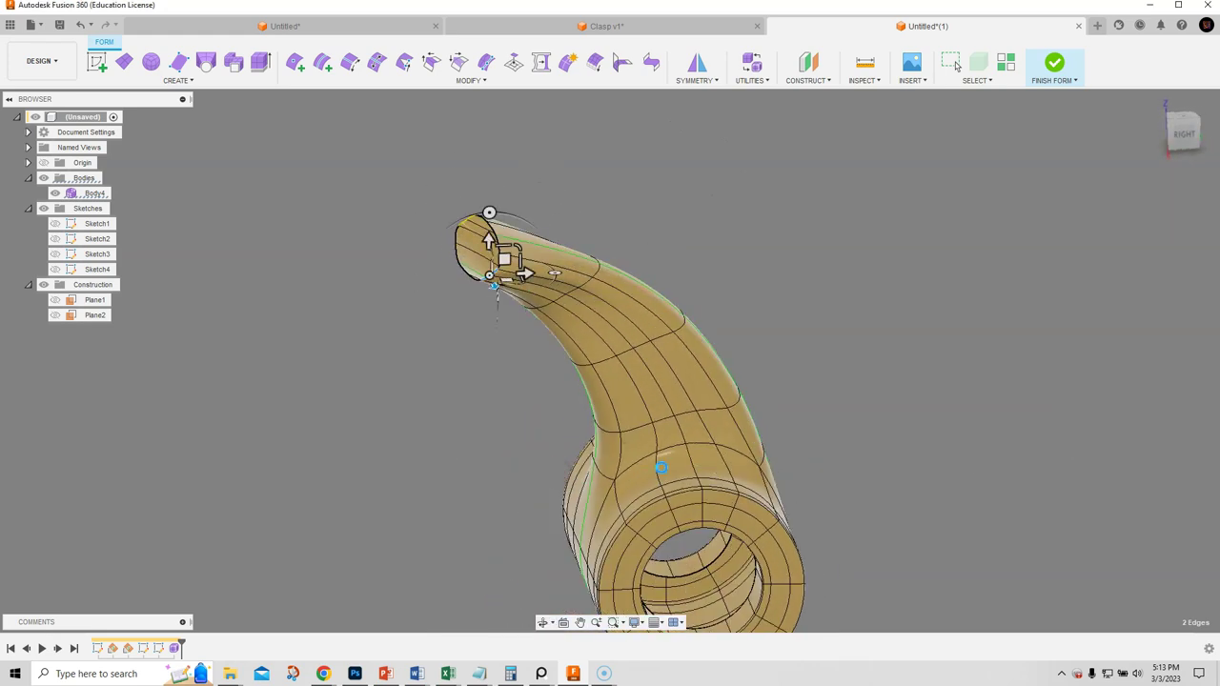
# Switch the mirrored body to box display for shaping the junction between horn and ring.
pyautogui.moveTo(654, 482); pyautogui.dragTo(685, 429, button='middle')
pyautogui.scroll(3, 624, 398)
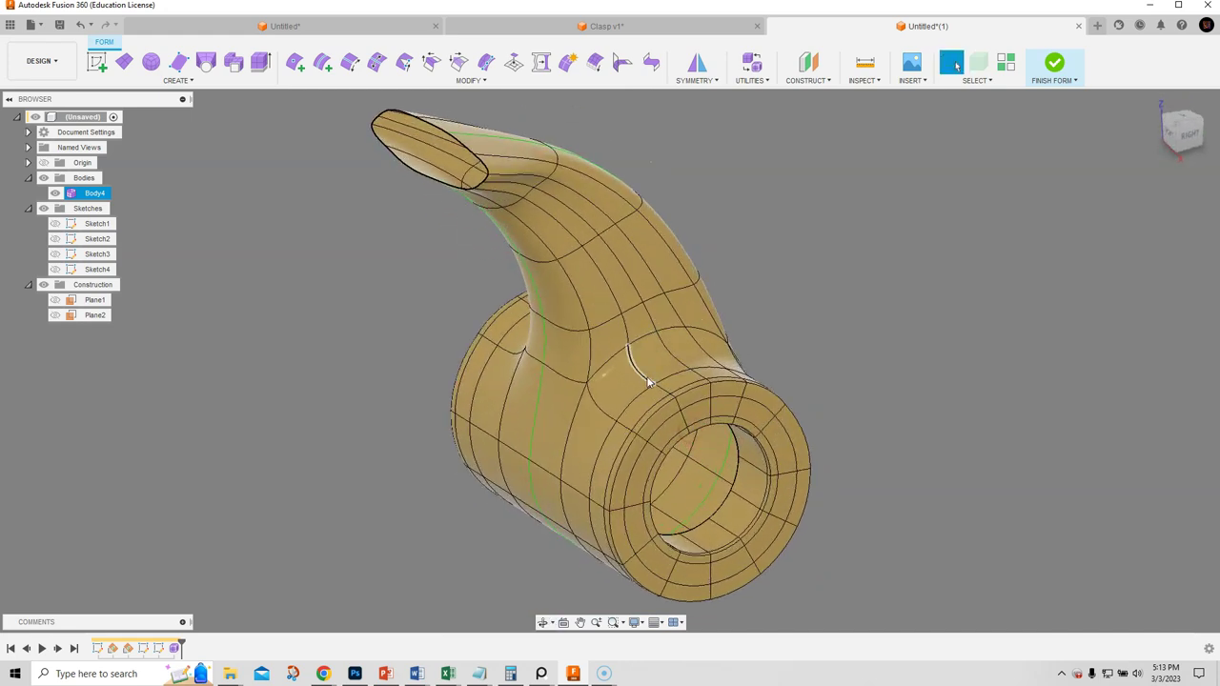
pyautogui.keyDown('shift'); pyautogui.moveTo(624, 398); pyautogui.dragTo(640, 389, button='middle'); pyautogui.keyUp('shift')
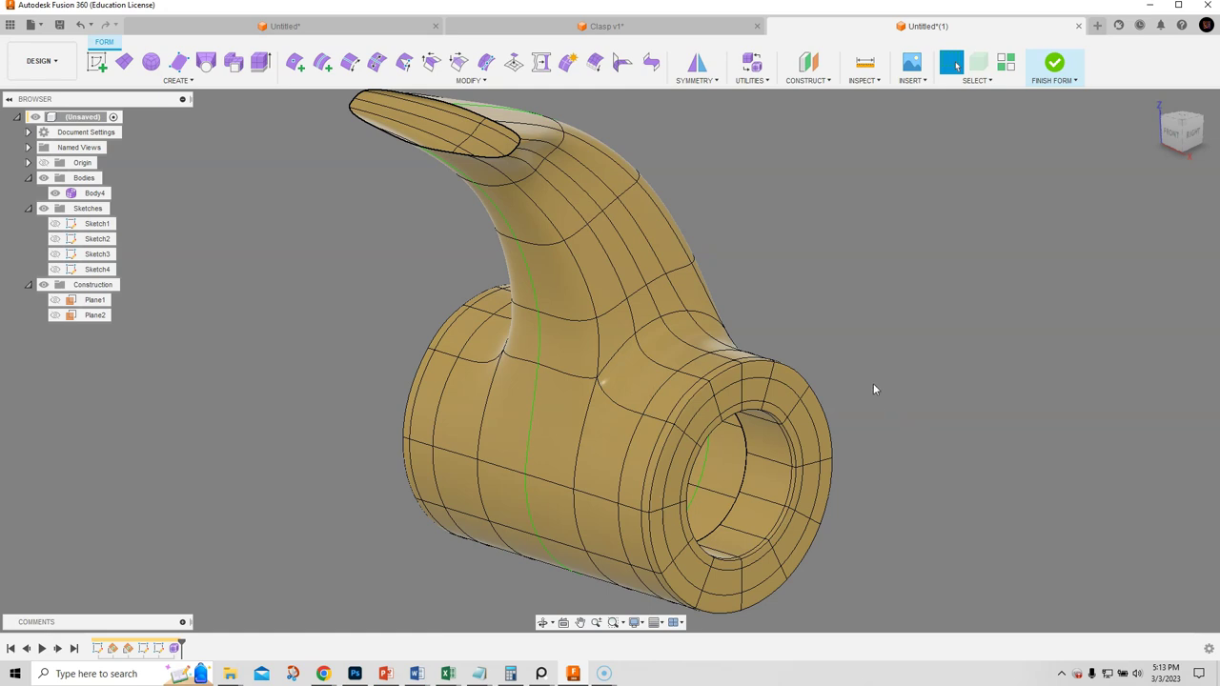
pyautogui.hotkey('ctrl', '1')
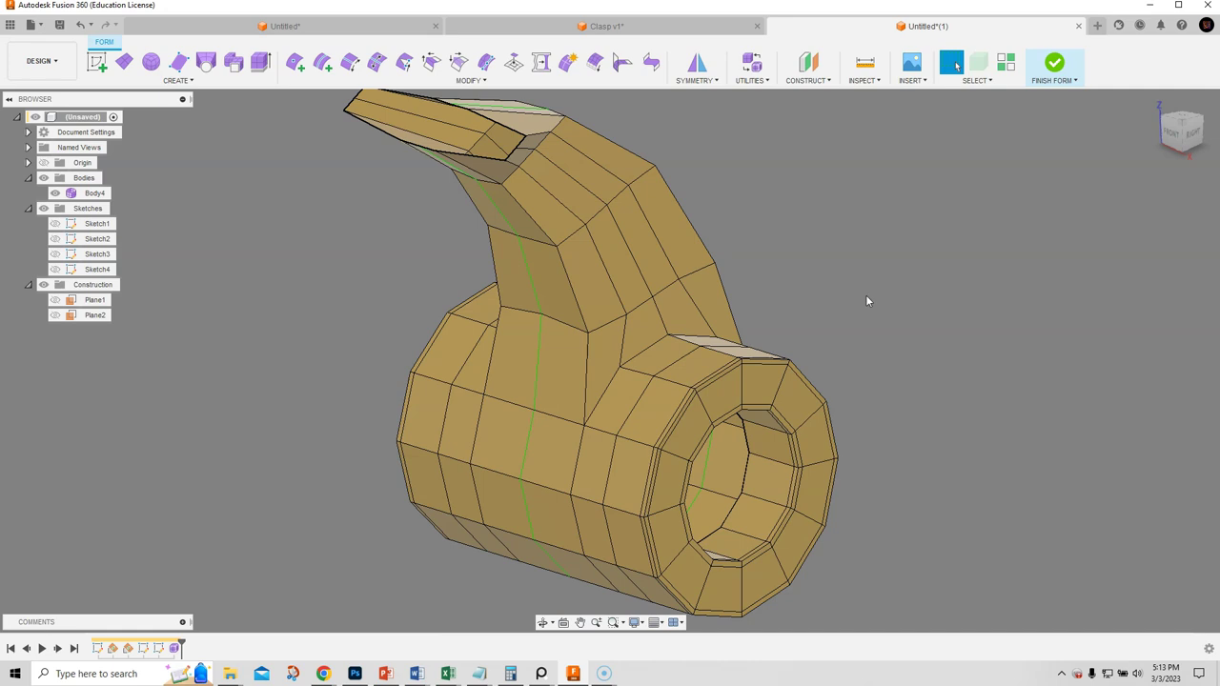
pyautogui.scroll(4, 858, 303)
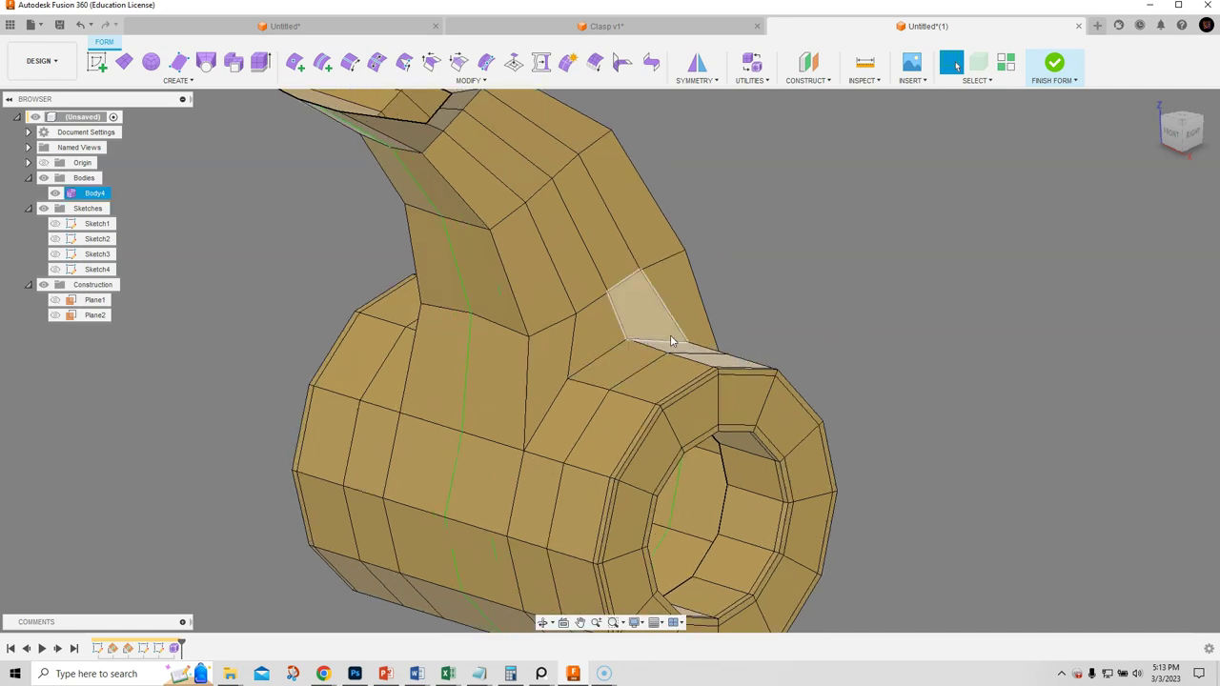
# Raise the two adjacent edges where the horn's side meets the ring by about 5.7 mm with Edit Form.
pyautogui.rightClick(845, 313)
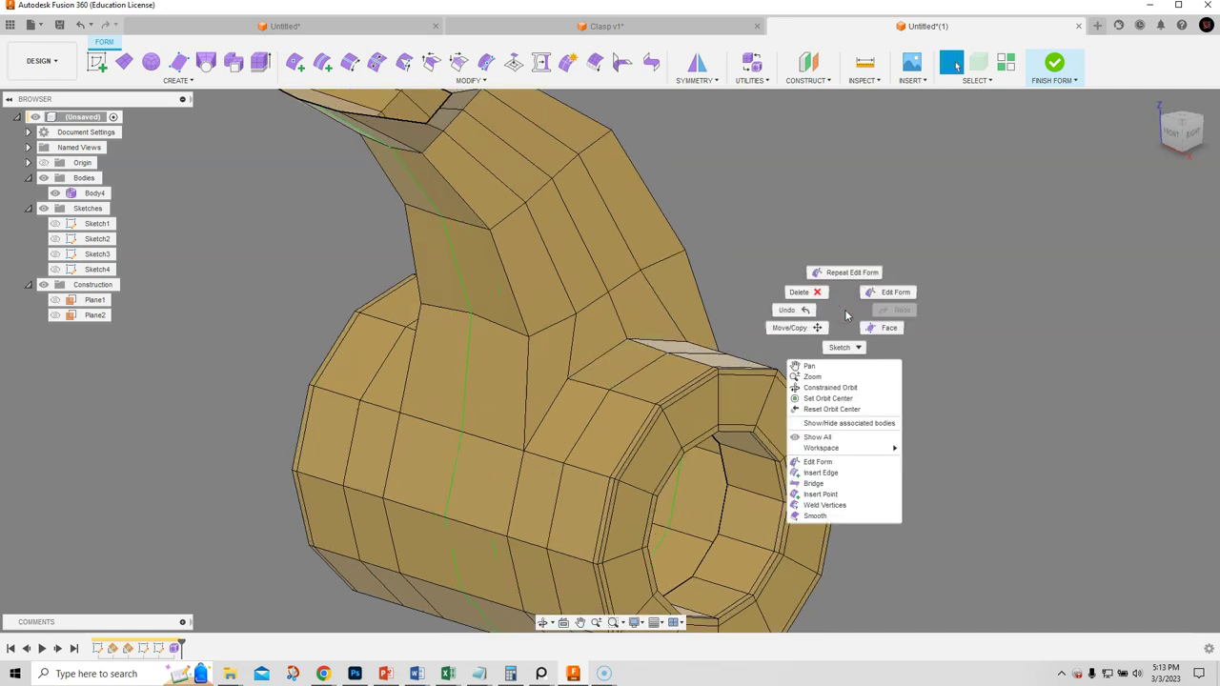
pyautogui.click(890, 295)
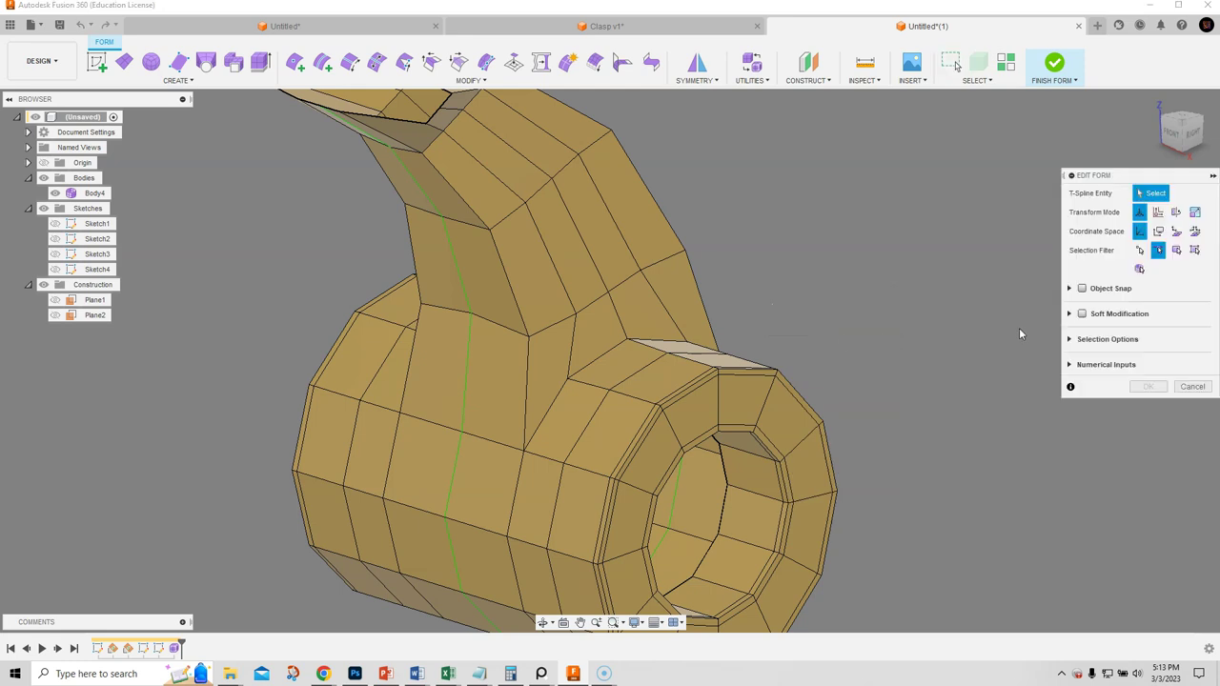
pyautogui.click(663, 341)
pyautogui.keyDown('shift'); pyautogui.click(613, 353); pyautogui.keyUp('shift')
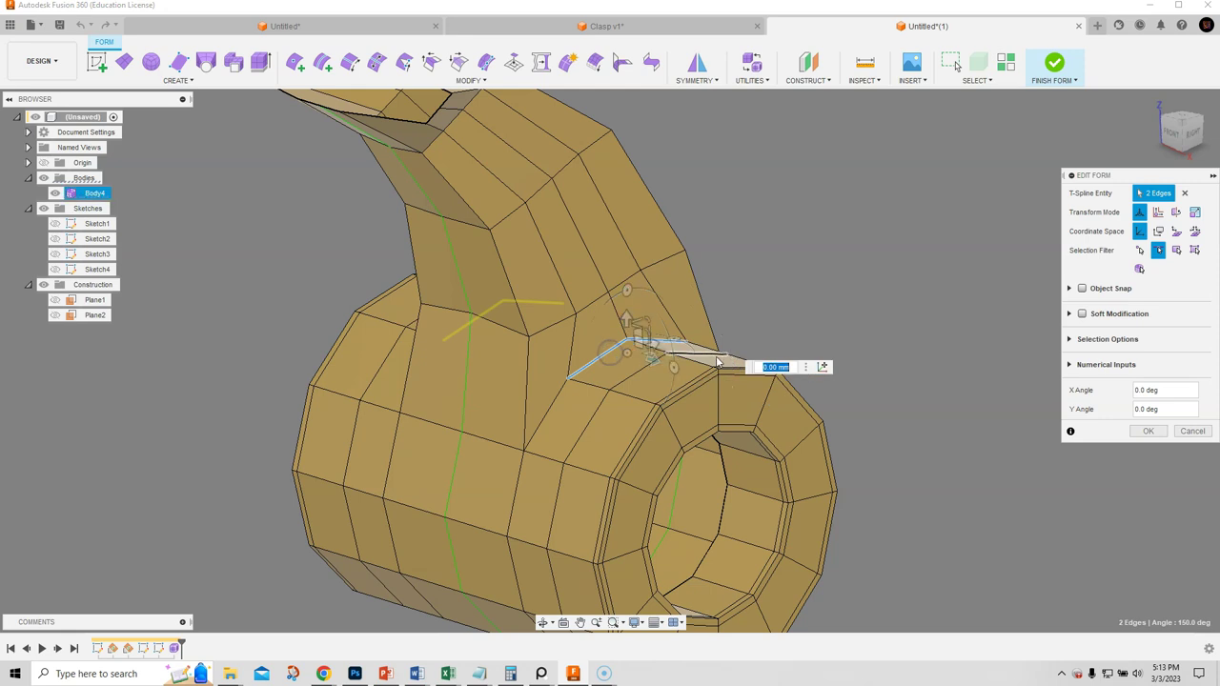
pyautogui.keyDown('shift'); pyautogui.moveTo(690, 353); pyautogui.dragTo(749, 354, button='middle'); pyautogui.keyUp('shift')
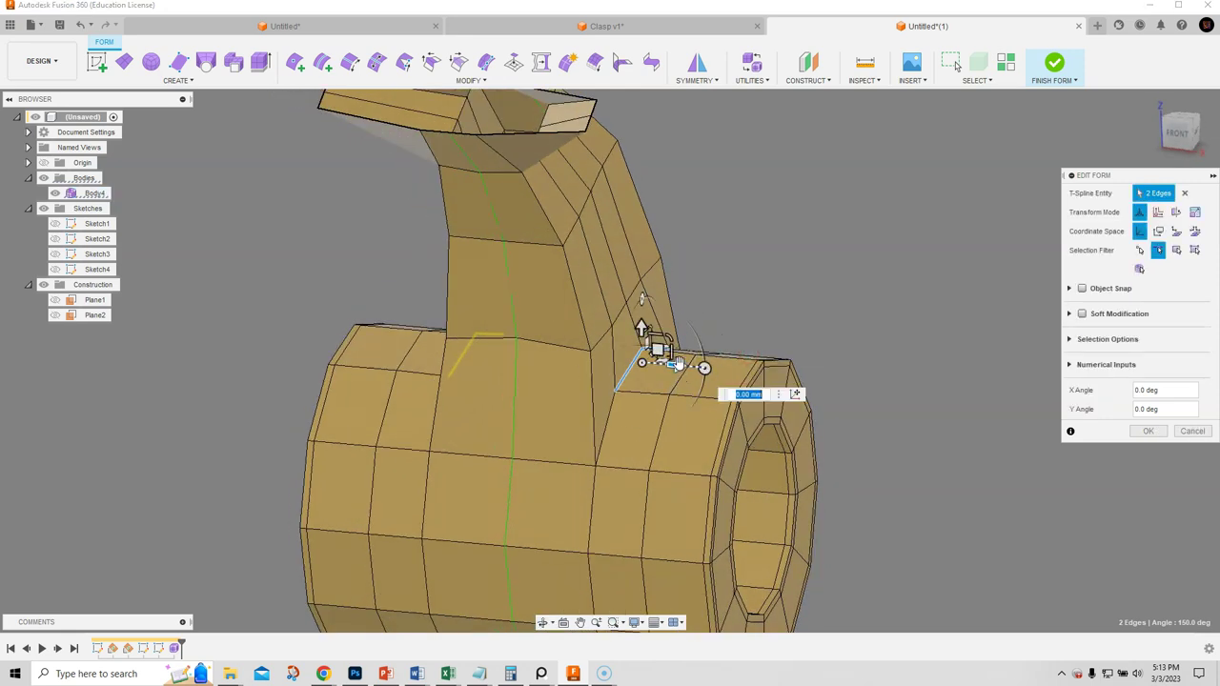
pyautogui.moveTo(670, 349)
pyautogui.keyDown('shift'); pyautogui.mouseDown(button='middle')
pyautogui.moveTo(813, 338)
pyautogui.moveTo(659, 338)
pyautogui.mouseUp(button='middle'); pyautogui.keyUp('shift')
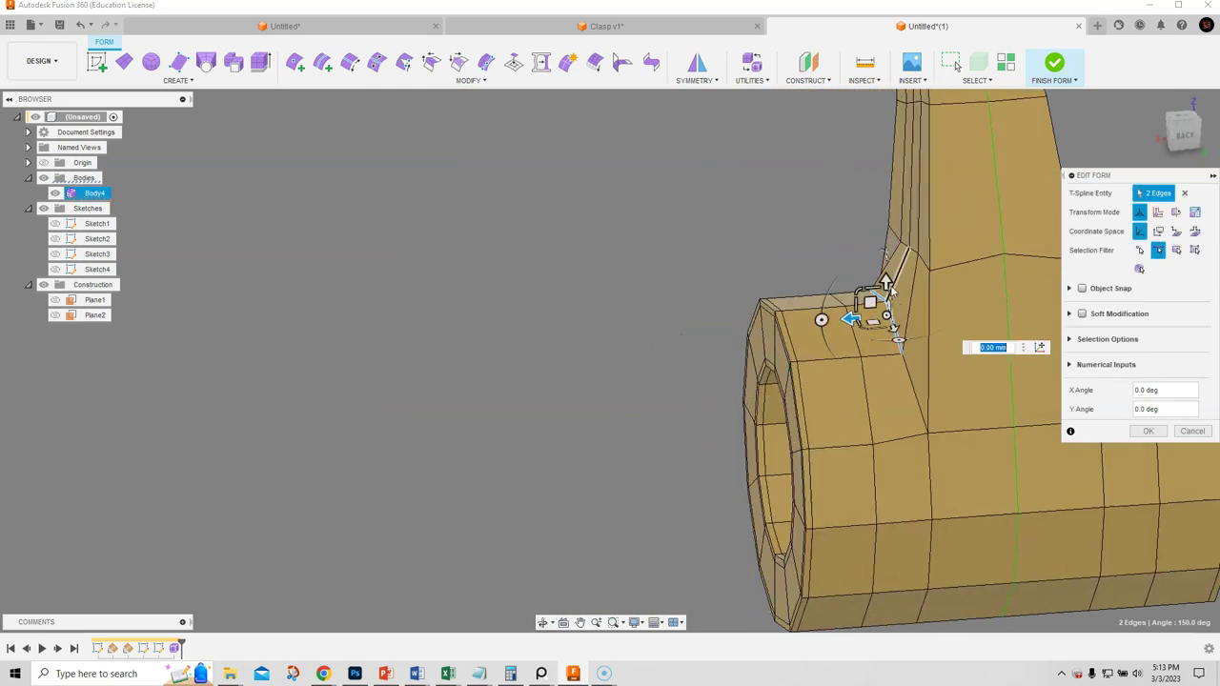
pyautogui.moveTo(886, 284); pyautogui.dragTo(885, 263)
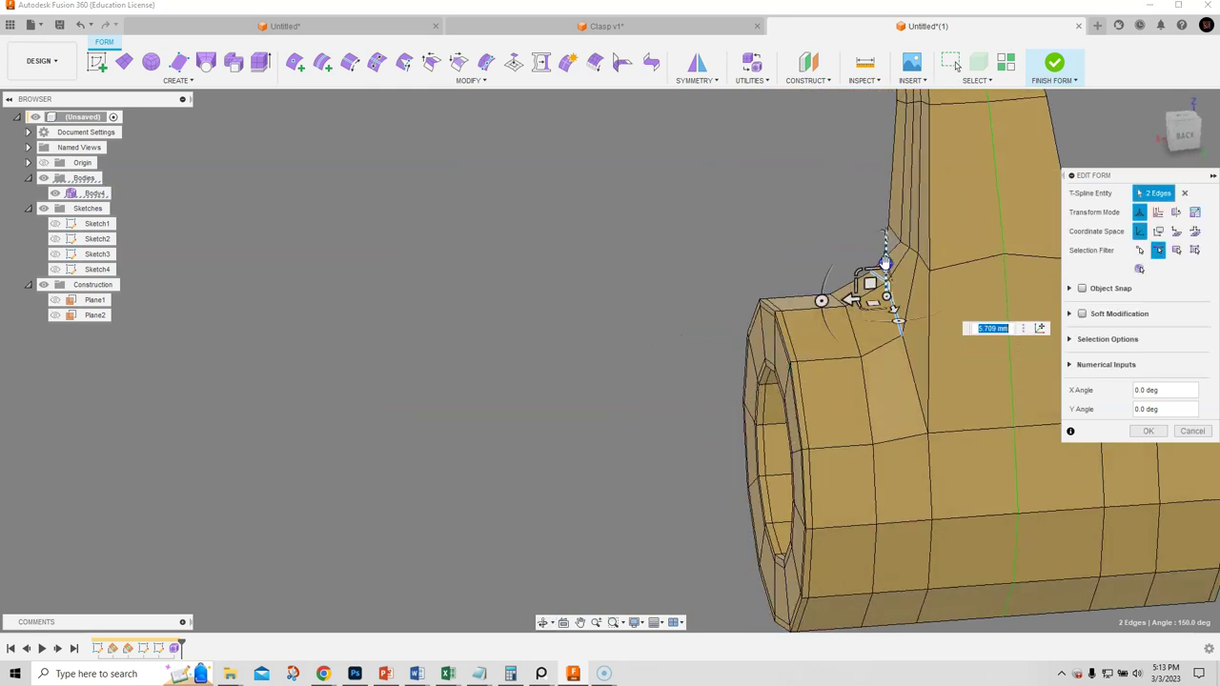
pyautogui.keyDown('shift'); pyautogui.moveTo(805, 236); pyautogui.dragTo(858, 264, button='middle'); pyautogui.keyUp('shift')
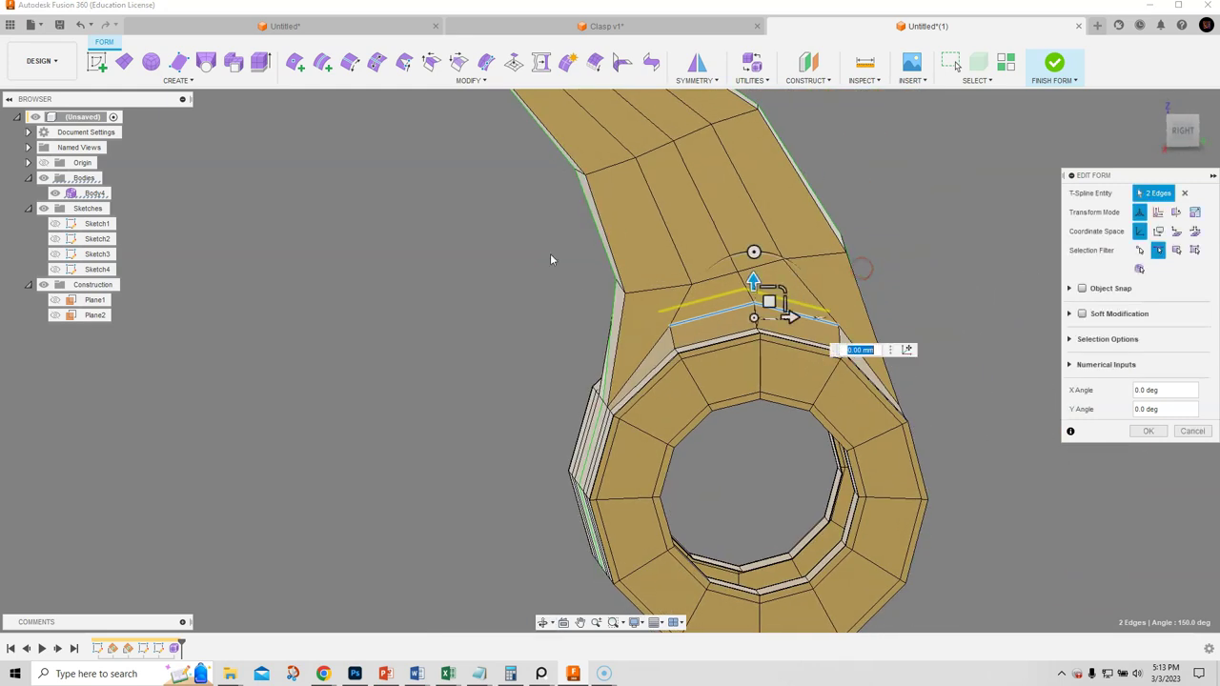
pyautogui.keyDown('shift'); pyautogui.moveTo(558, 262); pyautogui.dragTo(587, 298, button='middle'); pyautogui.keyUp('shift')
pyautogui.click(1153, 432)
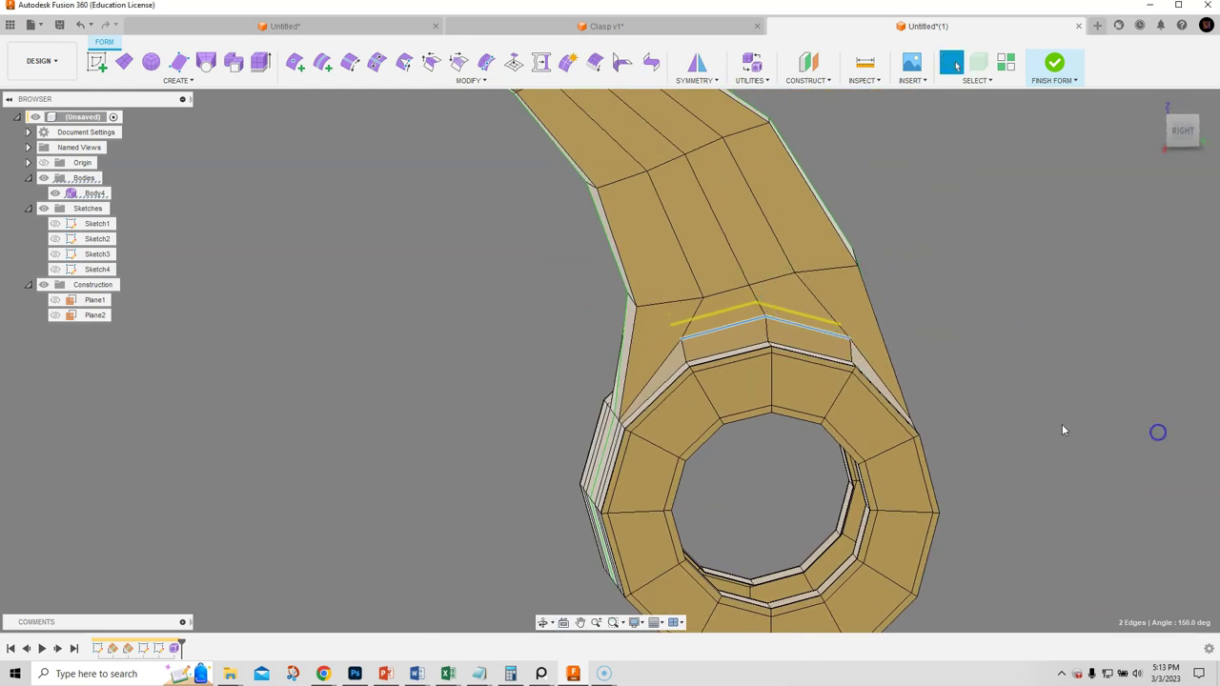
pyautogui.keyDown('shift'); pyautogui.moveTo(445, 355); pyautogui.dragTo(399, 356, button='middle'); pyautogui.keyUp('shift')
pyautogui.keyDown('shift'); pyautogui.moveTo(558, 294); pyautogui.dragTo(602, 277, button='middle'); pyautogui.keyUp('shift')
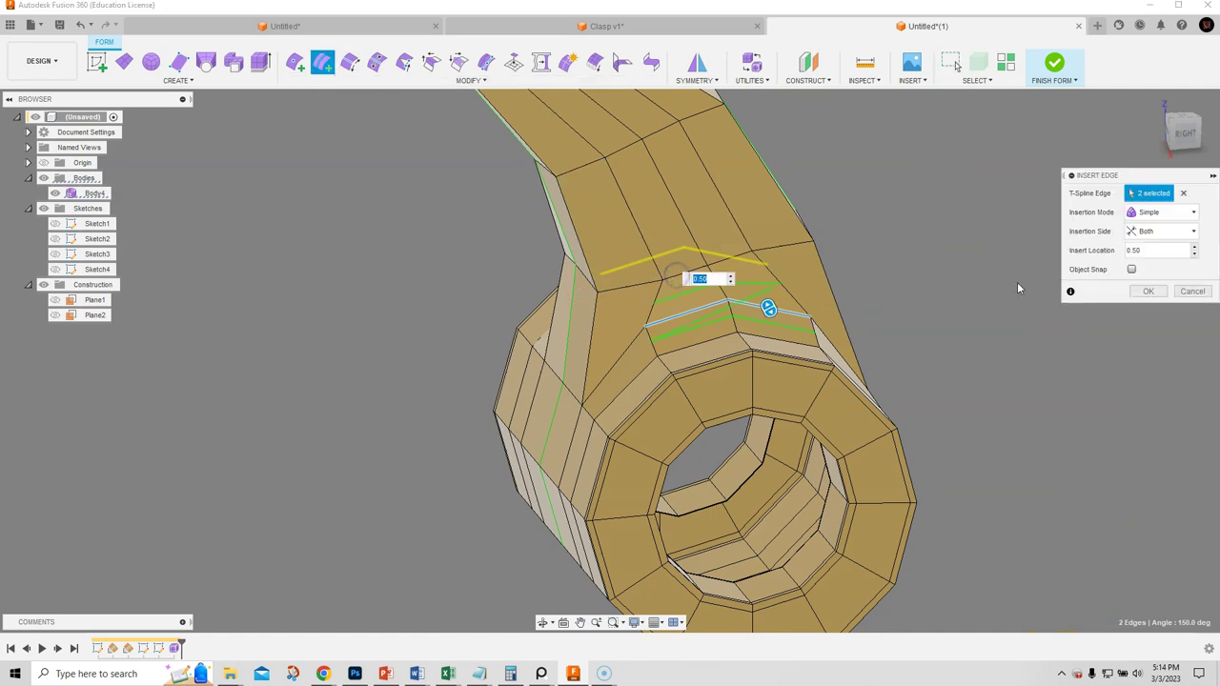
pyautogui.click(1193, 292)
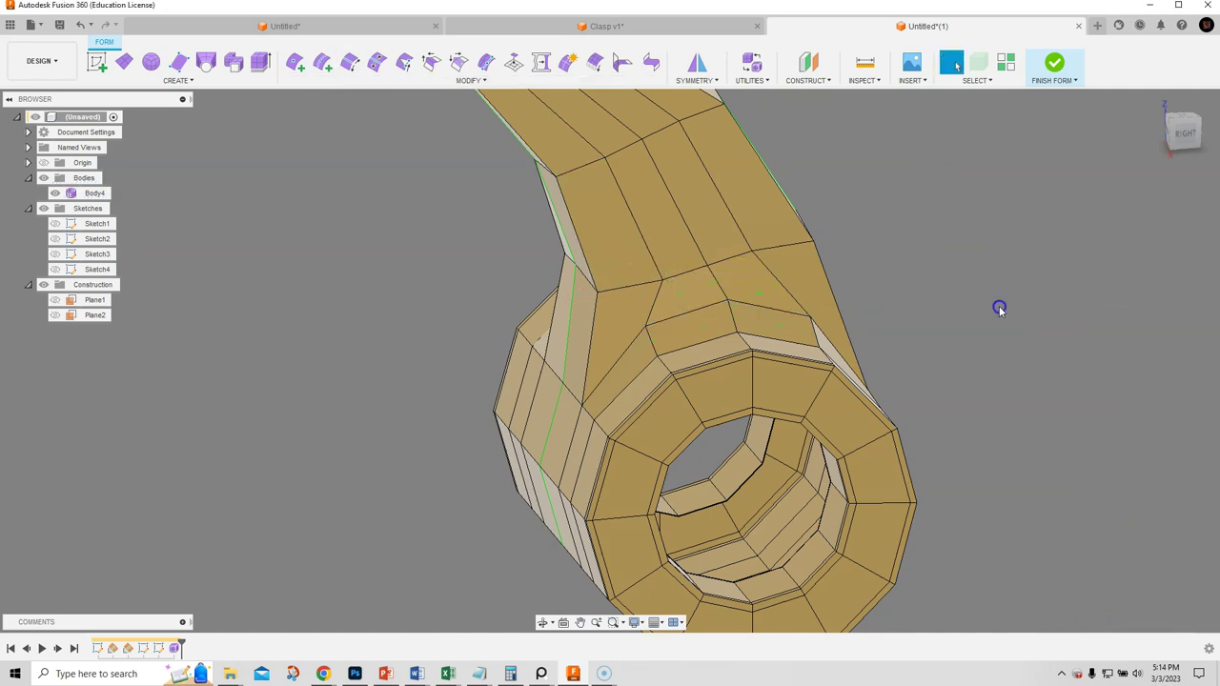
# Insert a single-sided edge loop above the horn's lowest full edge loop, with Simple mode and insert location 0.287.
pyautogui.doubleClick(730, 261)
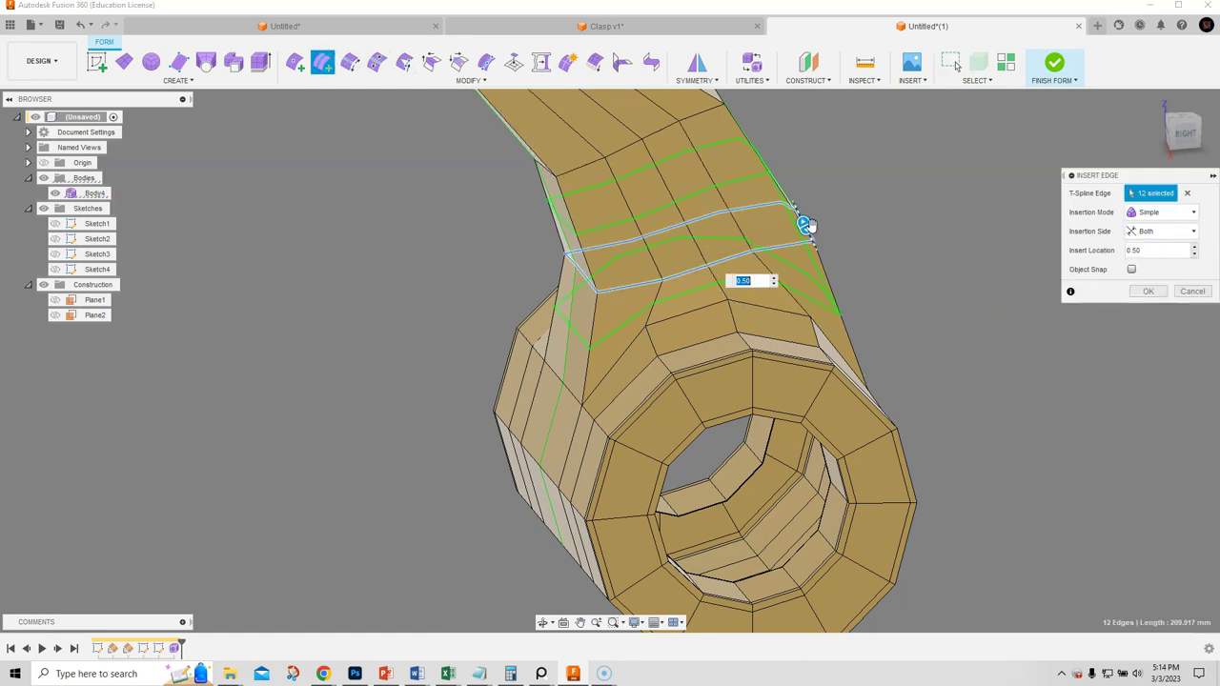
pyautogui.click(1180, 237)
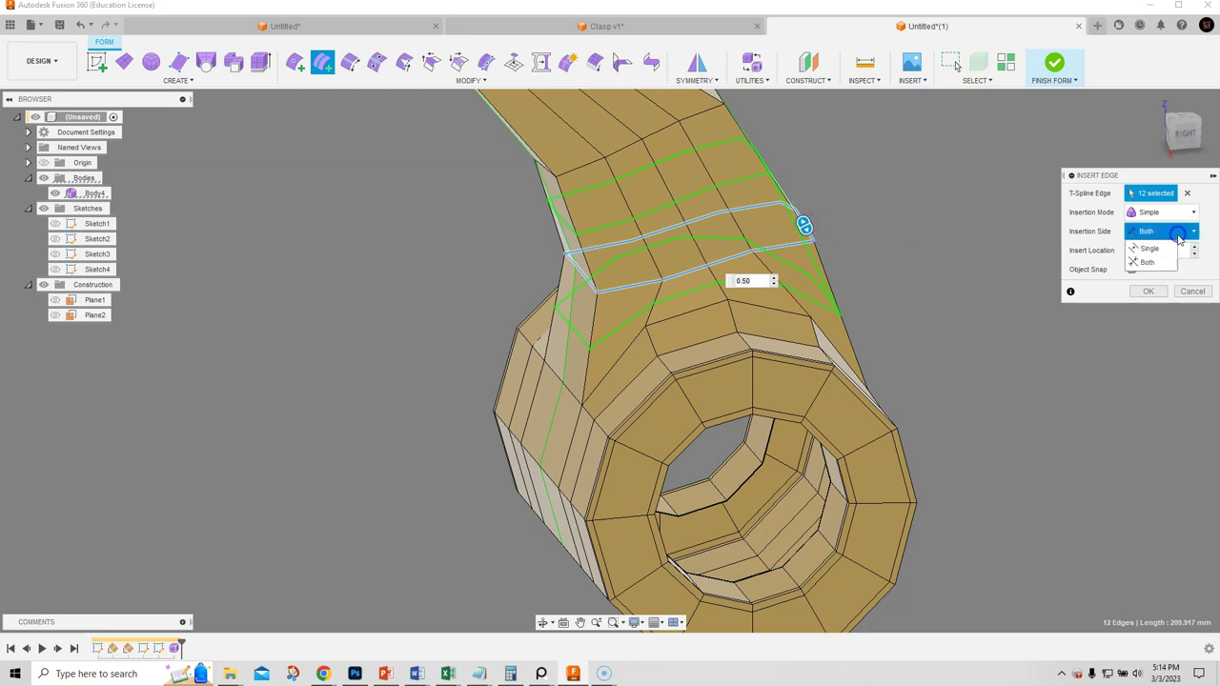
pyautogui.click(1164, 251)
pyautogui.moveTo(803, 216); pyautogui.dragTo(822, 247)
pyautogui.moveTo(860, 274)
pyautogui.keyDown('shift'); pyautogui.mouseDown(button='middle')
pyautogui.moveTo(839, 251)
pyautogui.moveTo(847, 258)
pyautogui.mouseUp(button='middle'); pyautogui.keyUp('shift')
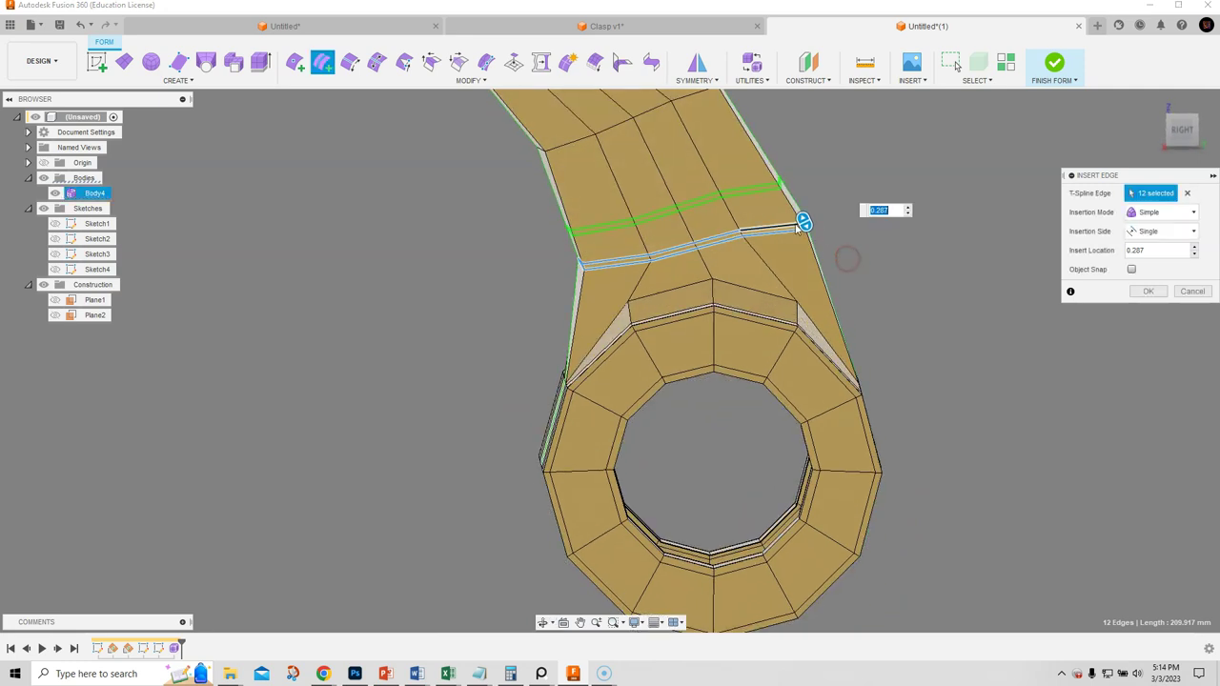
pyautogui.click(1158, 294)
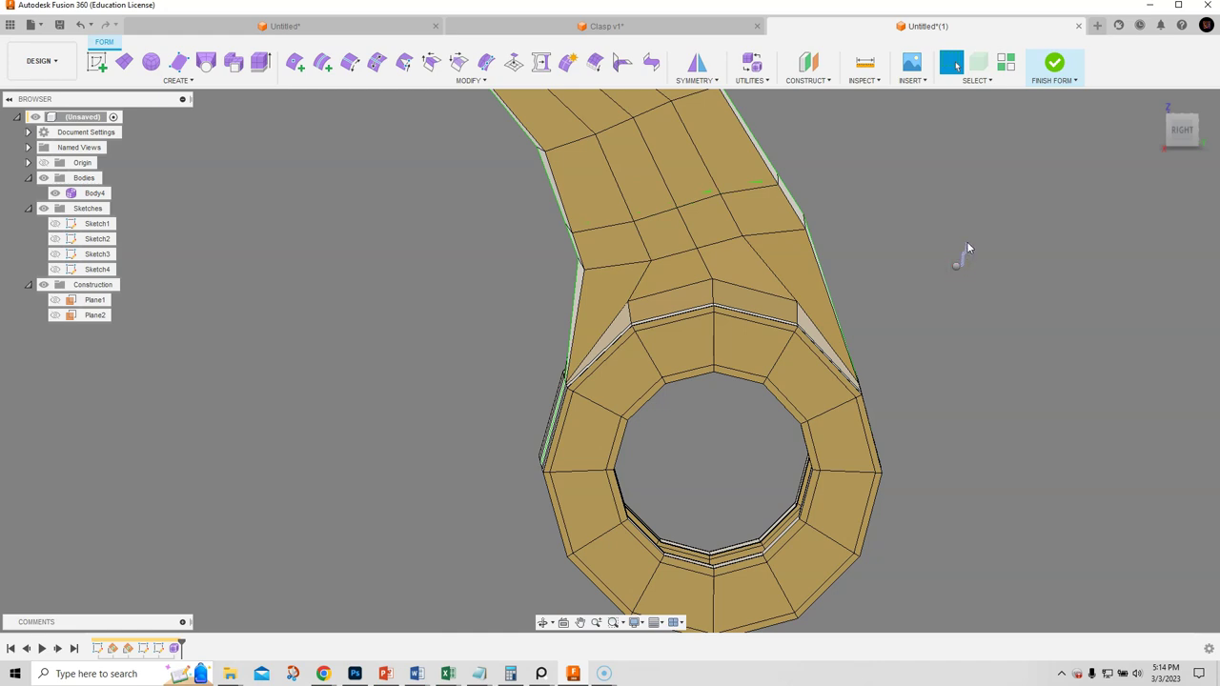
# Insert another single-sided edge loop below the same horn loop, toward the ring, at insert location -0.266.
pyautogui.rightClick(967, 247)
pyautogui.click(964, 226)
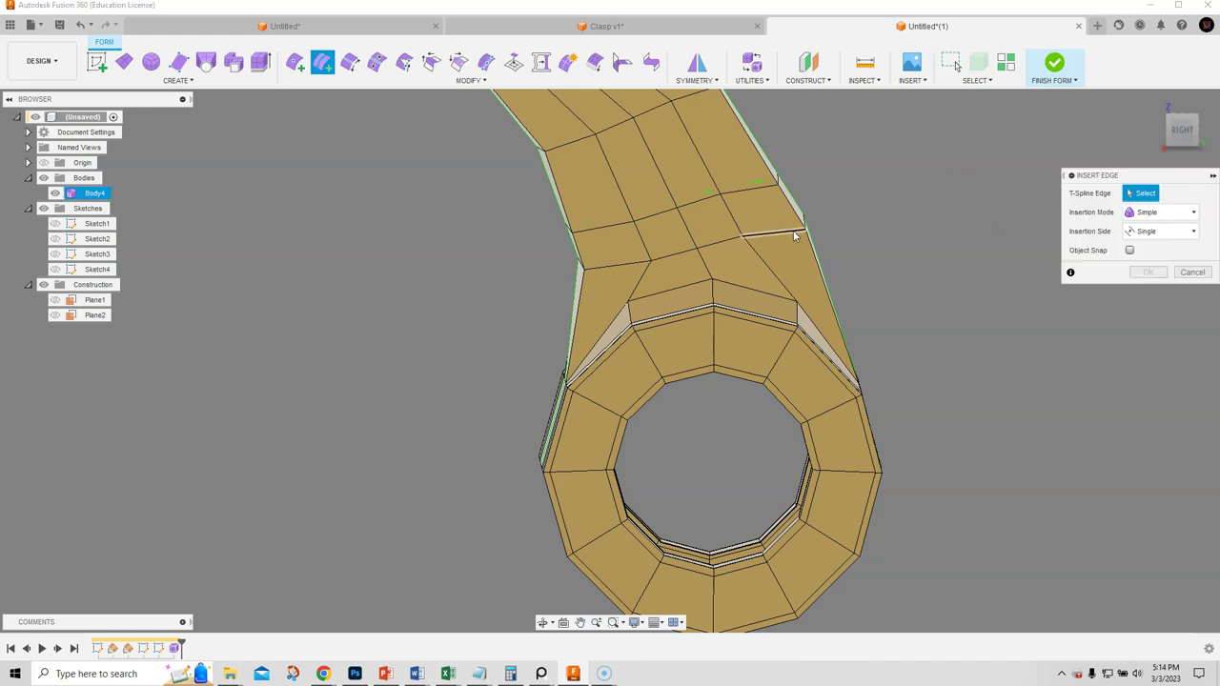
pyautogui.doubleClick(796, 237)
pyautogui.moveTo(774, 234); pyautogui.dragTo(788, 266)
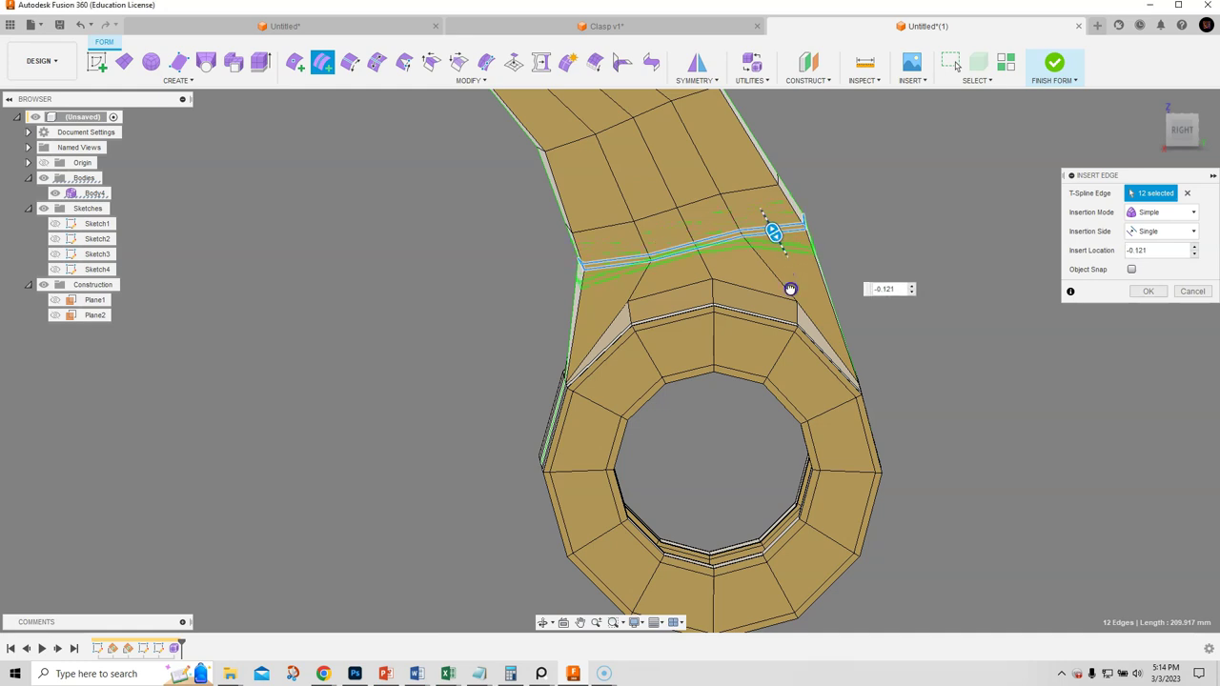
pyautogui.click(1147, 292)
# Delete the original edge loop between the two newly inserted loops on the horn.
pyautogui.doubleClick(727, 243)
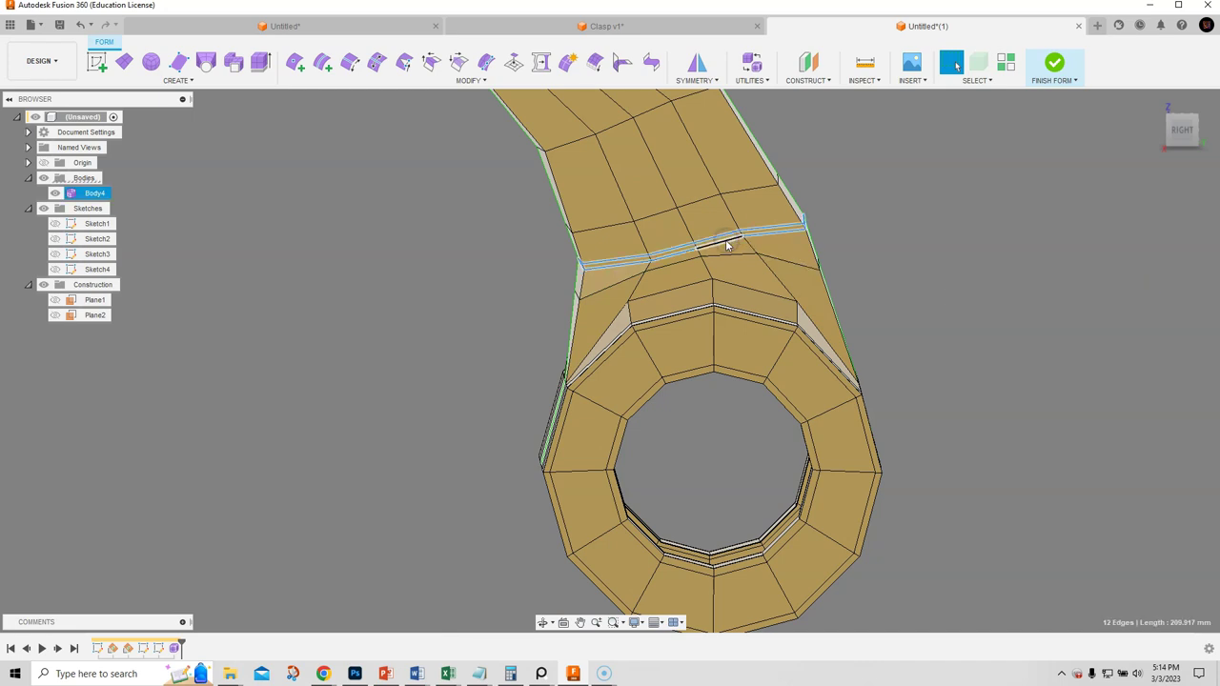
pyautogui.press('Delete')
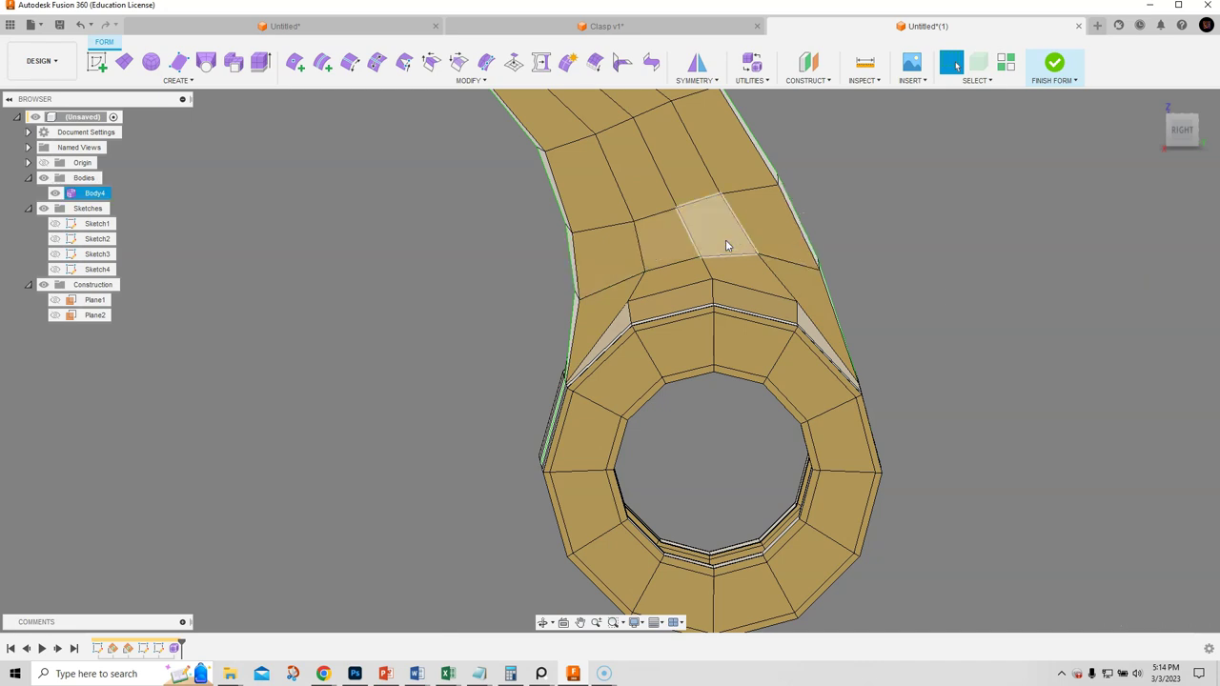
pyautogui.keyDown('shift'); pyautogui.moveTo(936, 341); pyautogui.dragTo(883, 362, button='middle'); pyautogui.keyUp('shift')
pyautogui.click(885, 368)
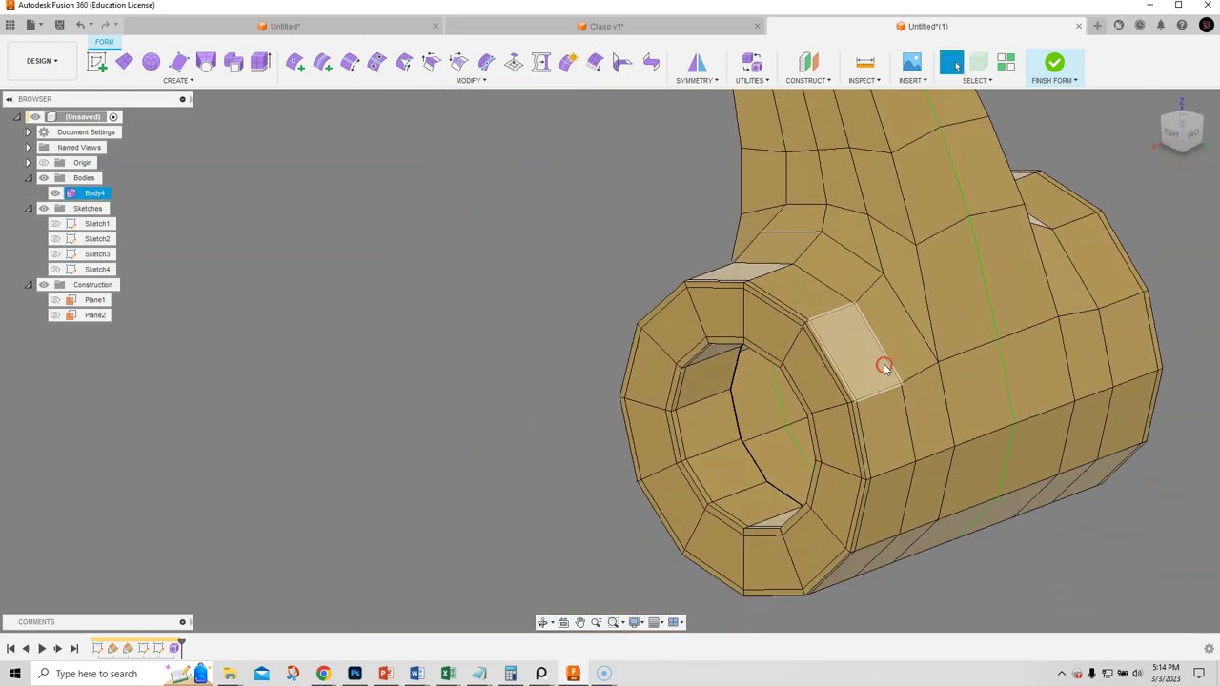
# Return the T-spline body to smooth display and finish the form.
pyautogui.hotkey('alt', '3')
pyautogui.click(622, 300)
pyautogui.moveTo(622, 301); pyautogui.dragTo(752, 253, button='middle')
pyautogui.click(714, 282)
pyautogui.keyDown('shift'); pyautogui.moveTo(588, 314); pyautogui.dragTo(618, 308, button='middle'); pyautogui.keyUp('shift')
pyautogui.click(701, 291)
pyautogui.scroll(-4, 840, 260)
pyautogui.moveTo(840, 260); pyautogui.dragTo(756, 294, button='middle')
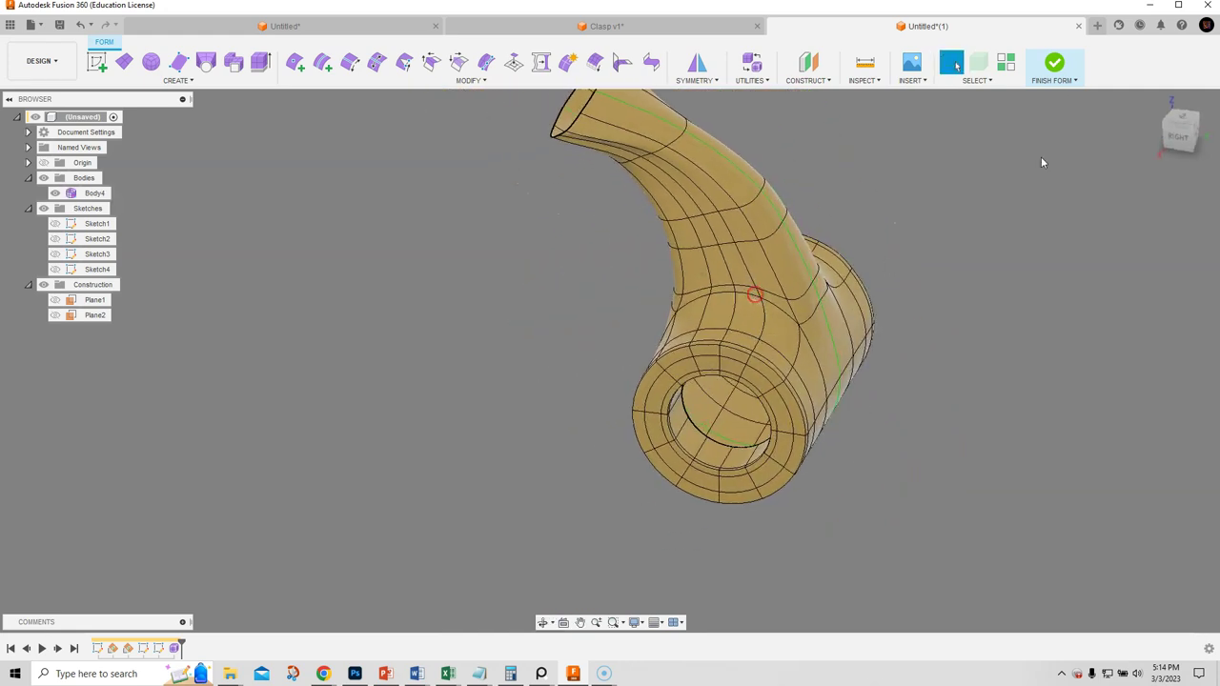
pyautogui.click(1055, 66)
pyautogui.keyDown('shift'); pyautogui.moveTo(623, 398); pyautogui.dragTo(899, 288, button='middle'); pyautogui.keyUp('shift')
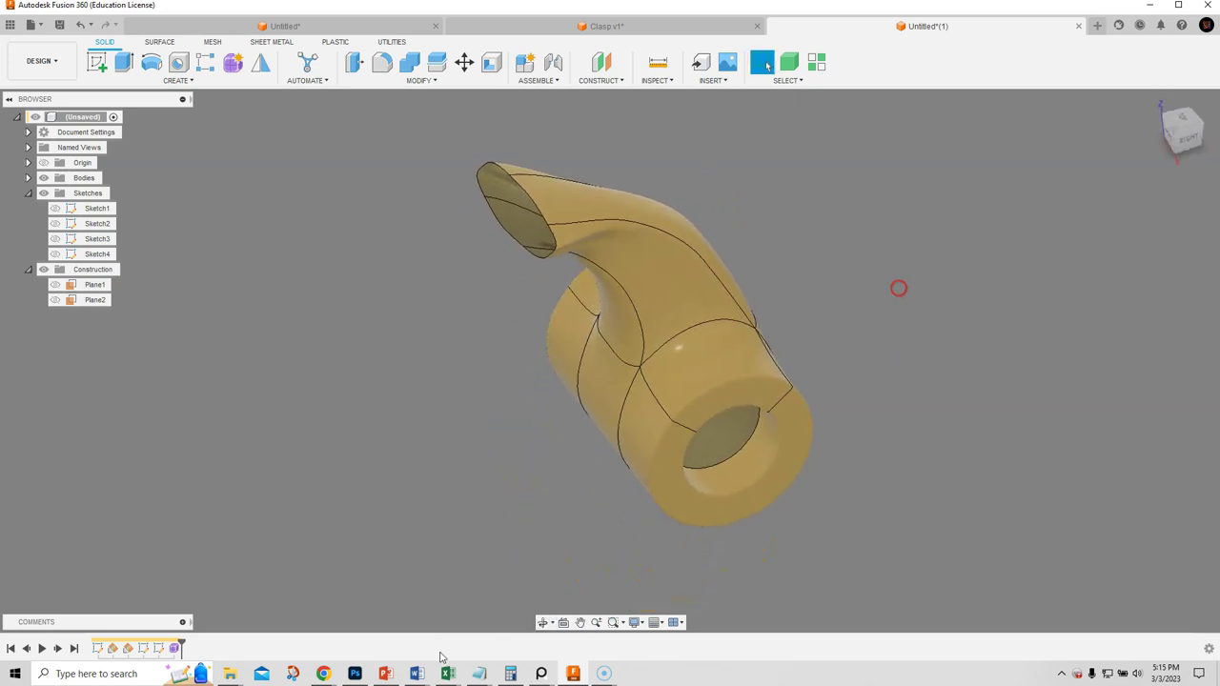
pyautogui.moveTo(532, 454)
pyautogui.keyDown('shift'); pyautogui.mouseDown(button='middle')
pyautogui.moveTo(430, 395)
pyautogui.moveTo(540, 434)
pyautogui.mouseUp(button='middle'); pyautogui.keyUp('shift')
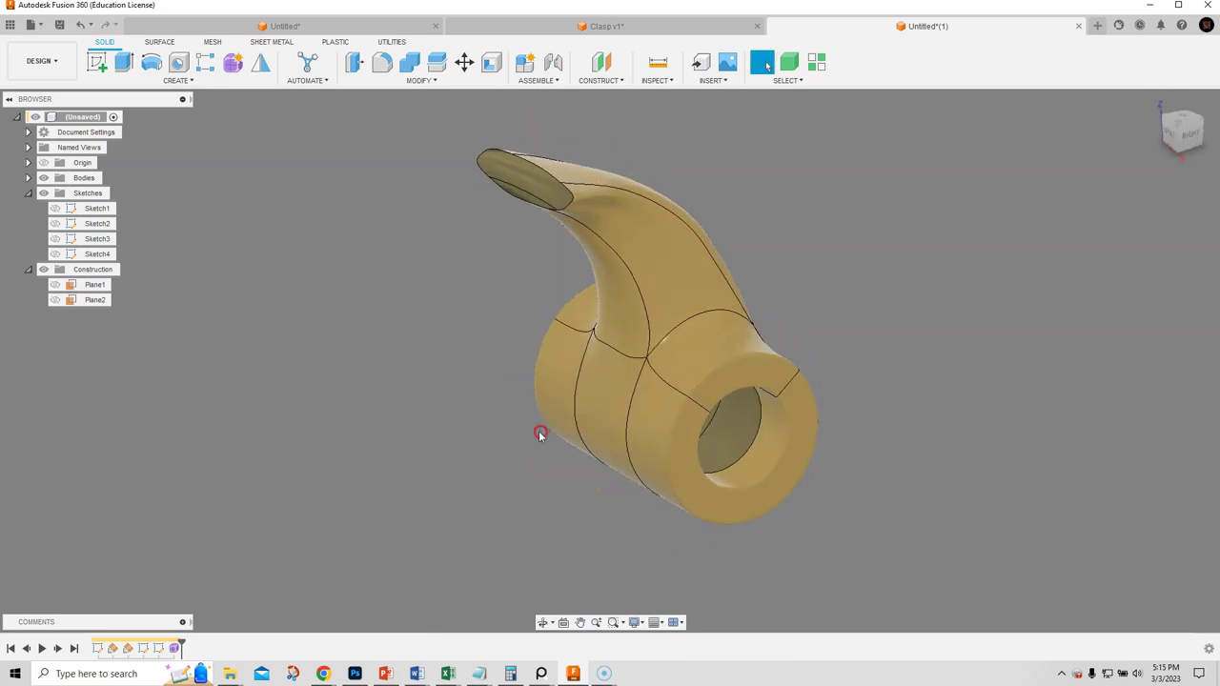
# Reopen the finished form feature for editing.
pyautogui.click(175, 649)
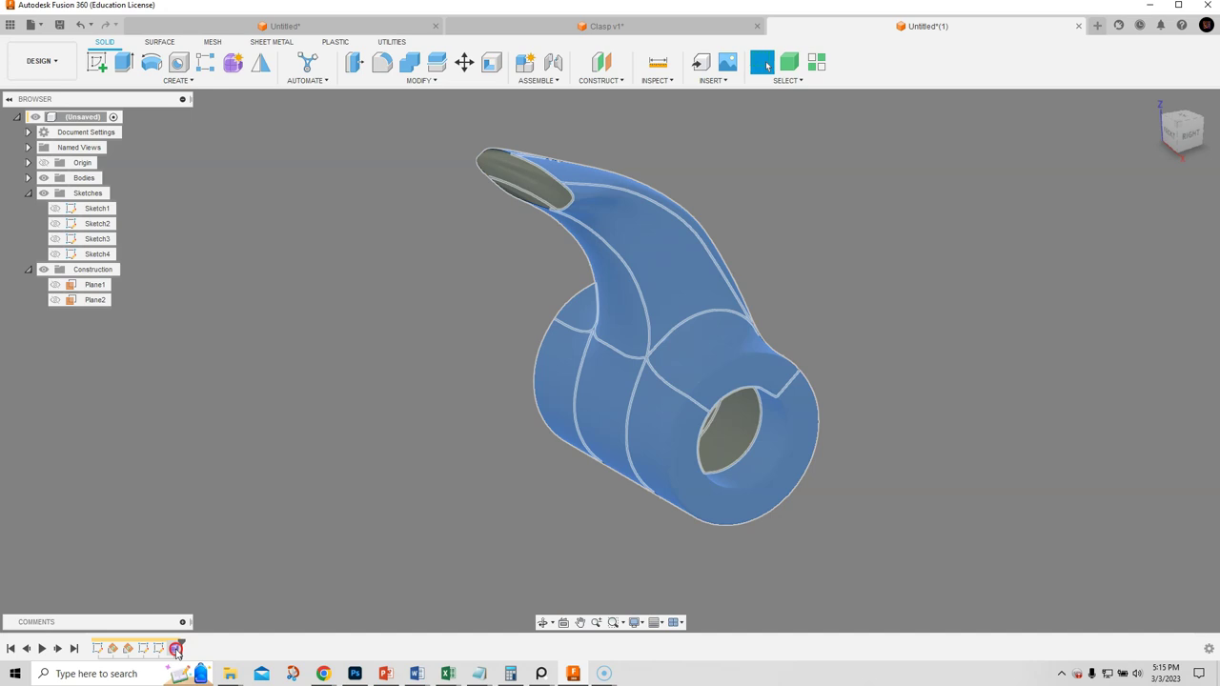
pyautogui.rightClick(175, 649)
pyautogui.click(201, 536)
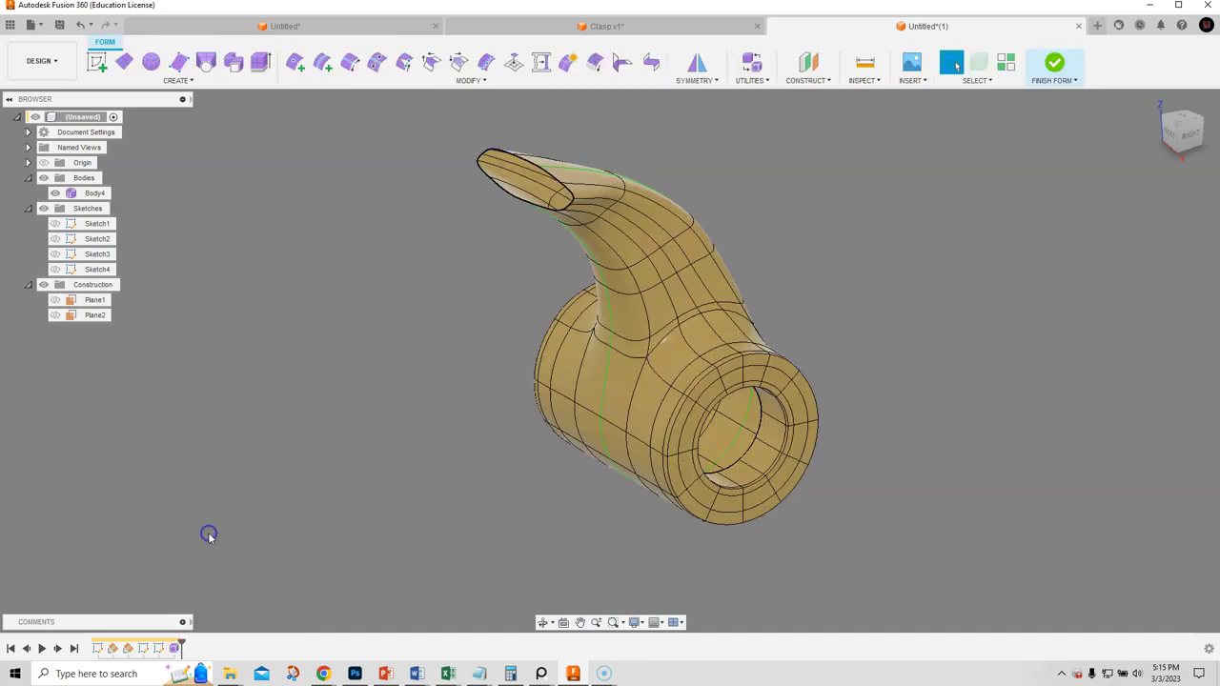
# Compare the T-spline body in box display and in smooth display.
pyautogui.moveTo(568, 540)
pyautogui.keyDown('shift'); pyautogui.mouseDown(button='middle')
pyautogui.moveTo(430, 525)
pyautogui.moveTo(391, 502)
pyautogui.moveTo(403, 479)
pyautogui.moveTo(558, 468)
pyautogui.moveTo(566, 523)
pyautogui.mouseUp(button='middle'); pyautogui.keyUp('shift')
pyautogui.hotkey('ctrl', '1')
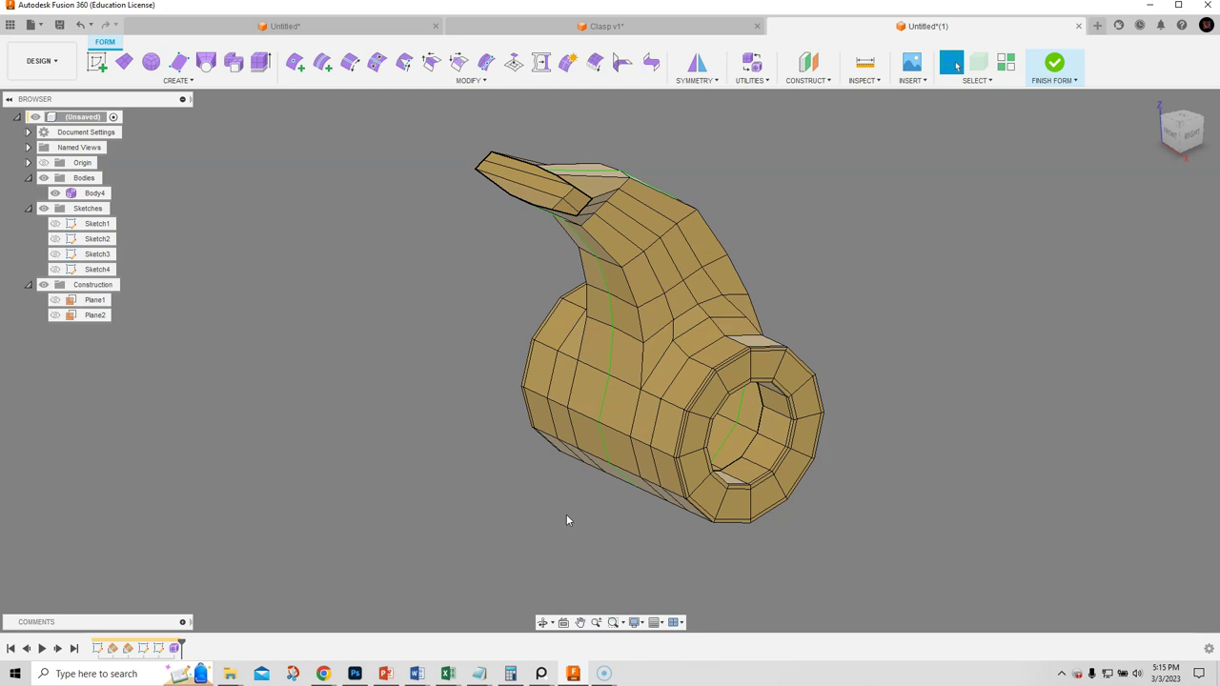
pyautogui.hotkey('ctrl', '3')
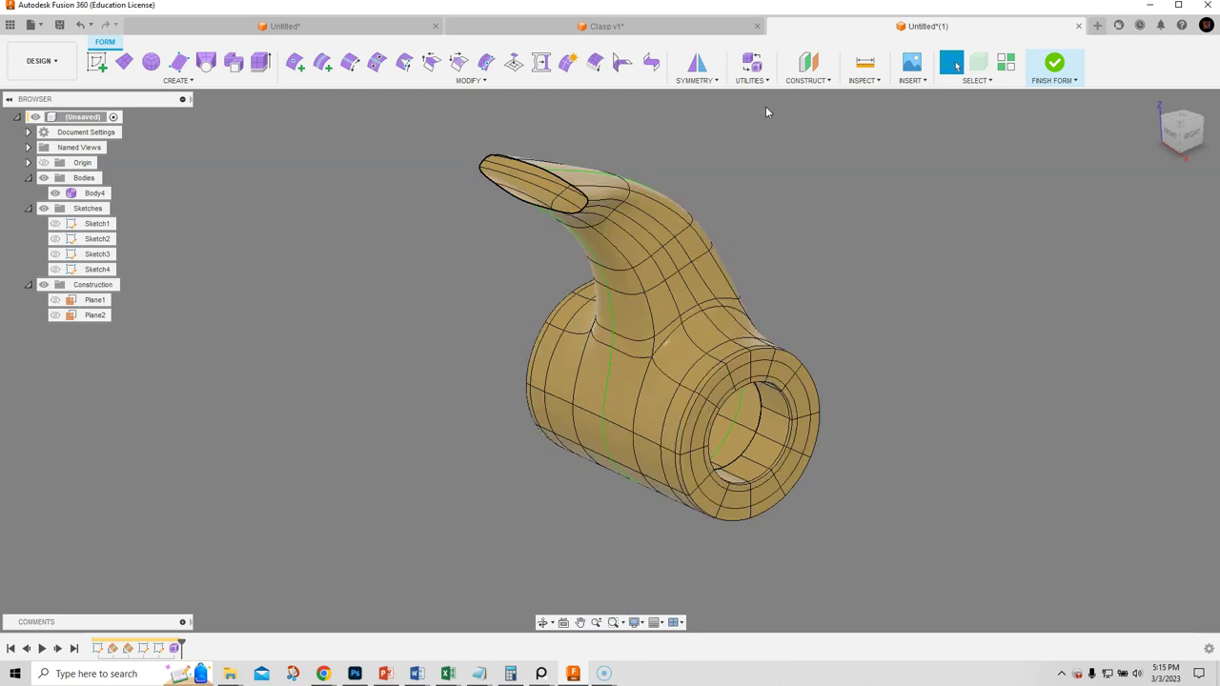
# Clear the symmetry constraint from the T-spline body.
pyautogui.click(710, 82)
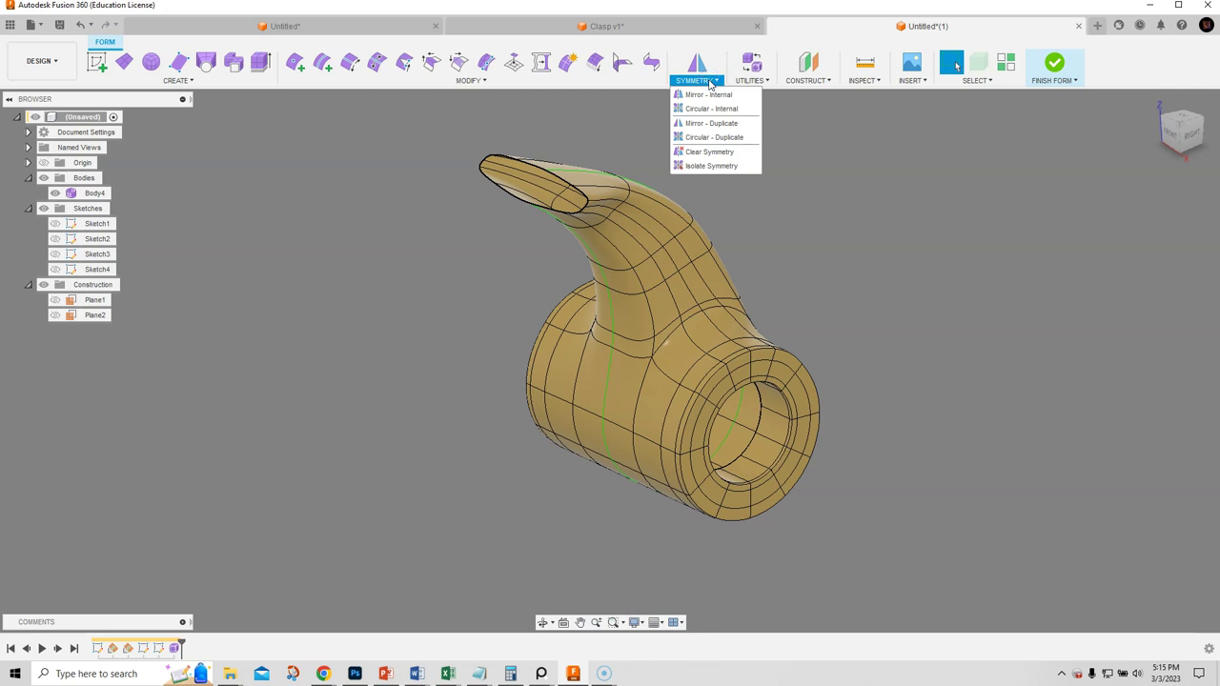
pyautogui.click(718, 153)
pyautogui.click(688, 268)
pyautogui.click(1150, 215)
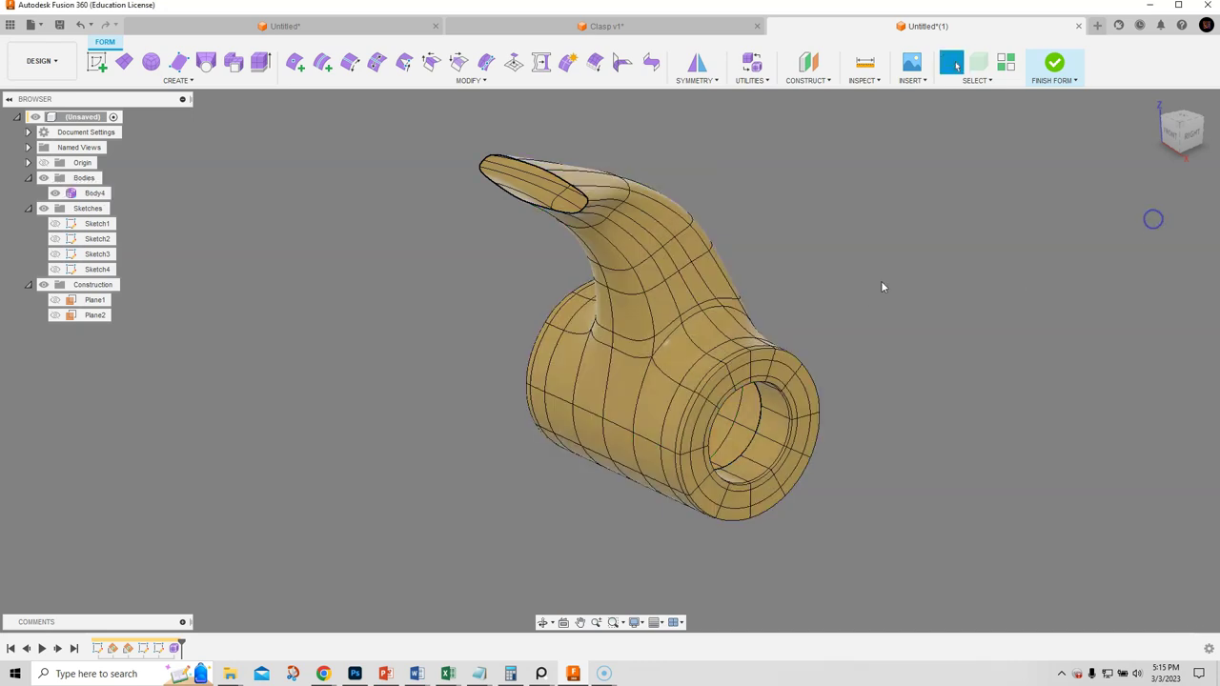
pyautogui.keyDown('shift'); pyautogui.moveTo(547, 302); pyautogui.dragTo(450, 258, button='middle'); pyautogui.keyUp('shift')
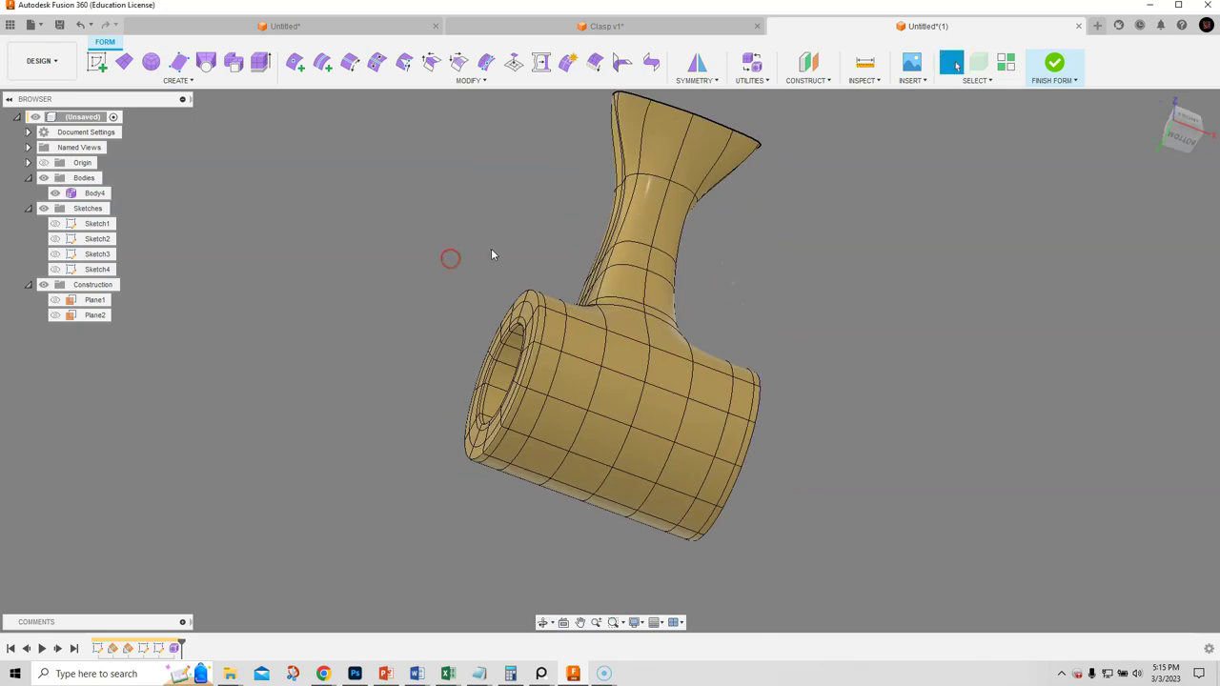
pyautogui.keyDown('shift'); pyautogui.moveTo(788, 309); pyautogui.dragTo(689, 279, button='middle'); pyautogui.keyUp('shift')
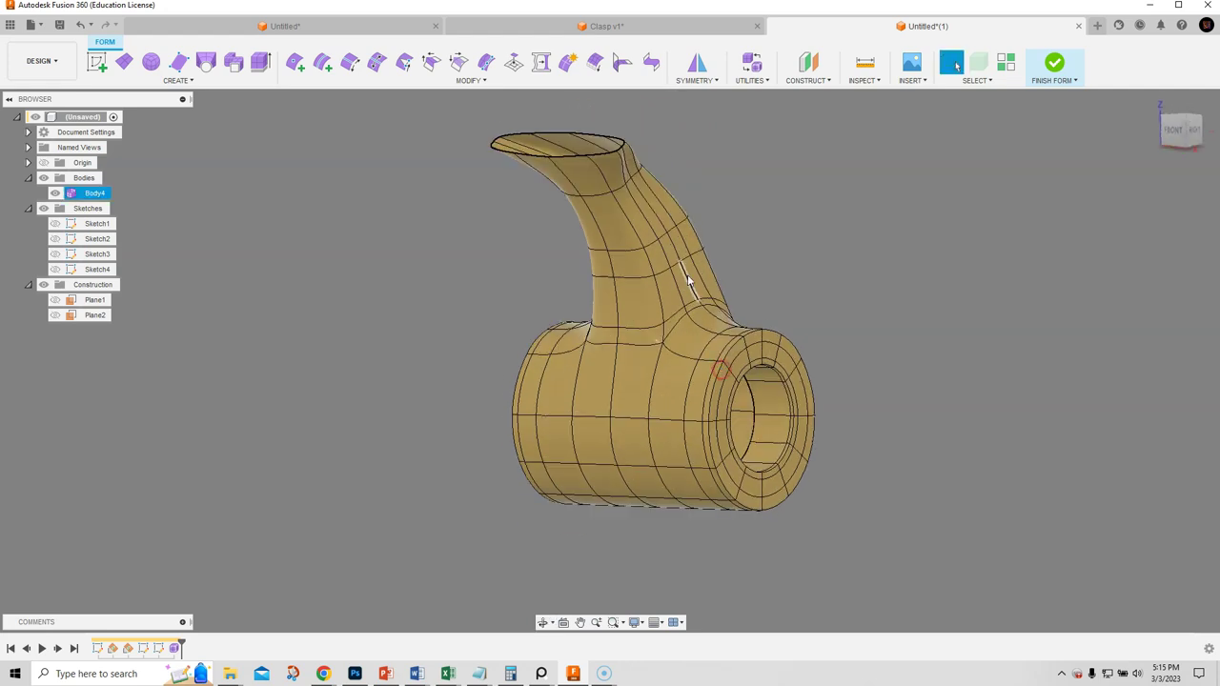
# Try moving a single vertex on the horn's side with Edit Form to test editing without symmetry.
pyautogui.rightClick(893, 265)
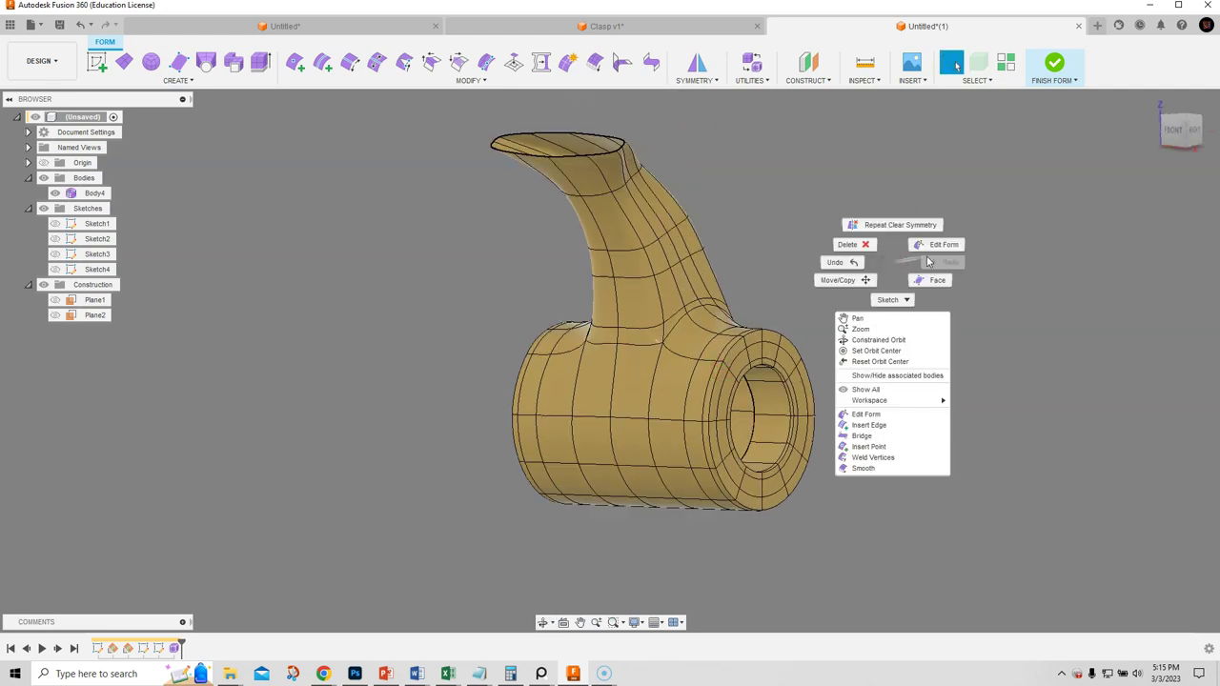
pyautogui.click(932, 254)
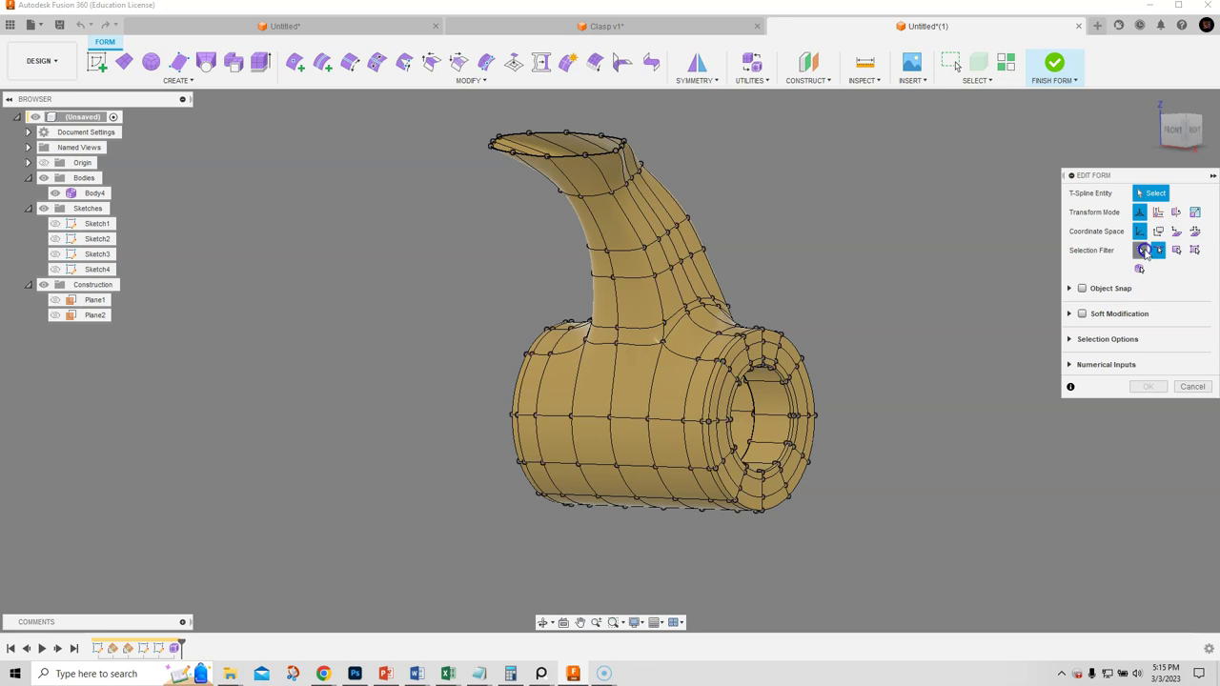
pyautogui.click(670, 269)
pyautogui.moveTo(699, 269); pyautogui.dragTo(779, 269)
pyautogui.moveTo(611, 343)
pyautogui.keyDown('shift'); pyautogui.mouseDown(button='middle')
pyautogui.moveTo(498, 356)
pyautogui.moveTo(566, 352)
pyautogui.moveTo(757, 300)
pyautogui.moveTo(714, 284)
pyautogui.moveTo(620, 329)
pyautogui.mouseUp(button='middle'); pyautogui.keyUp('shift')
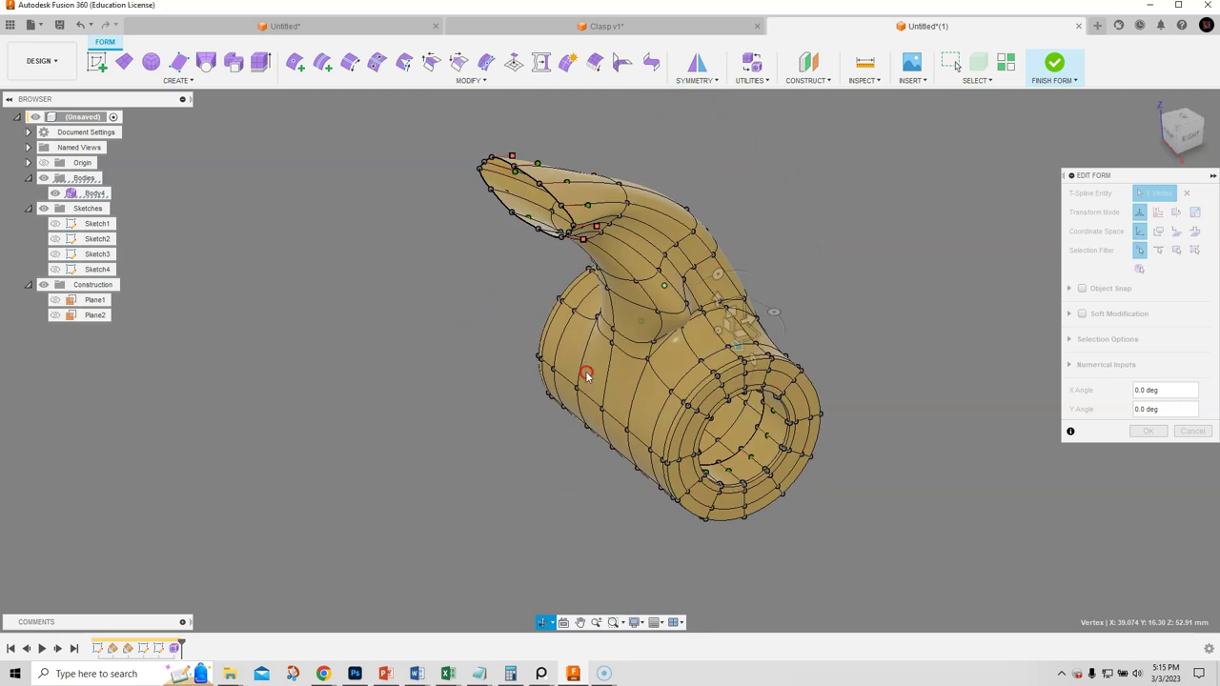
pyautogui.click(1150, 431)
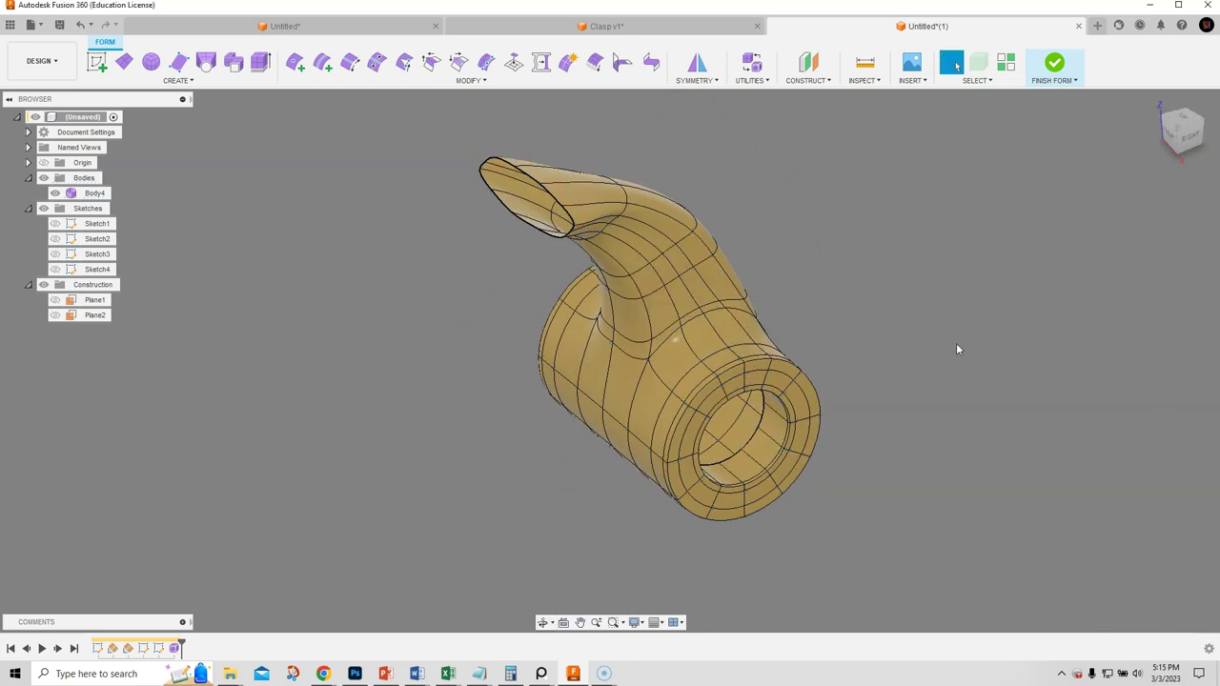
pyautogui.click(719, 82)
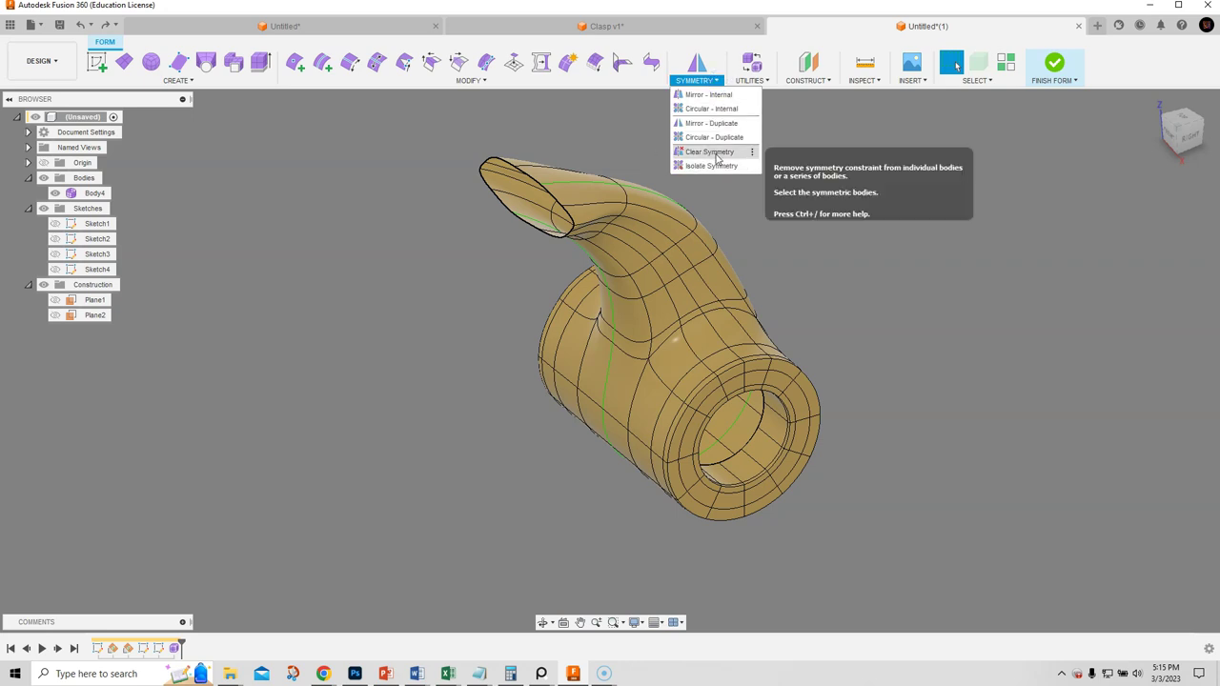
pyautogui.click(845, 308)
pyautogui.moveTo(625, 350)
pyautogui.keyDown('shift'); pyautogui.mouseDown(button='middle')
pyautogui.moveTo(640, 354)
pyautogui.moveTo(762, 295)
pyautogui.moveTo(659, 354)
pyautogui.moveTo(615, 353)
pyautogui.mouseUp(button='middle'); pyautogui.keyUp('shift')
pyautogui.keyDown('shift'); pyautogui.moveTo(829, 332); pyautogui.dragTo(743, 401, button='middle'); pyautogui.keyUp('shift')
pyautogui.keyDown('shift'); pyautogui.moveTo(721, 450); pyautogui.dragTo(866, 335, button='middle'); pyautogui.keyUp('shift')
pyautogui.click(771, 375)
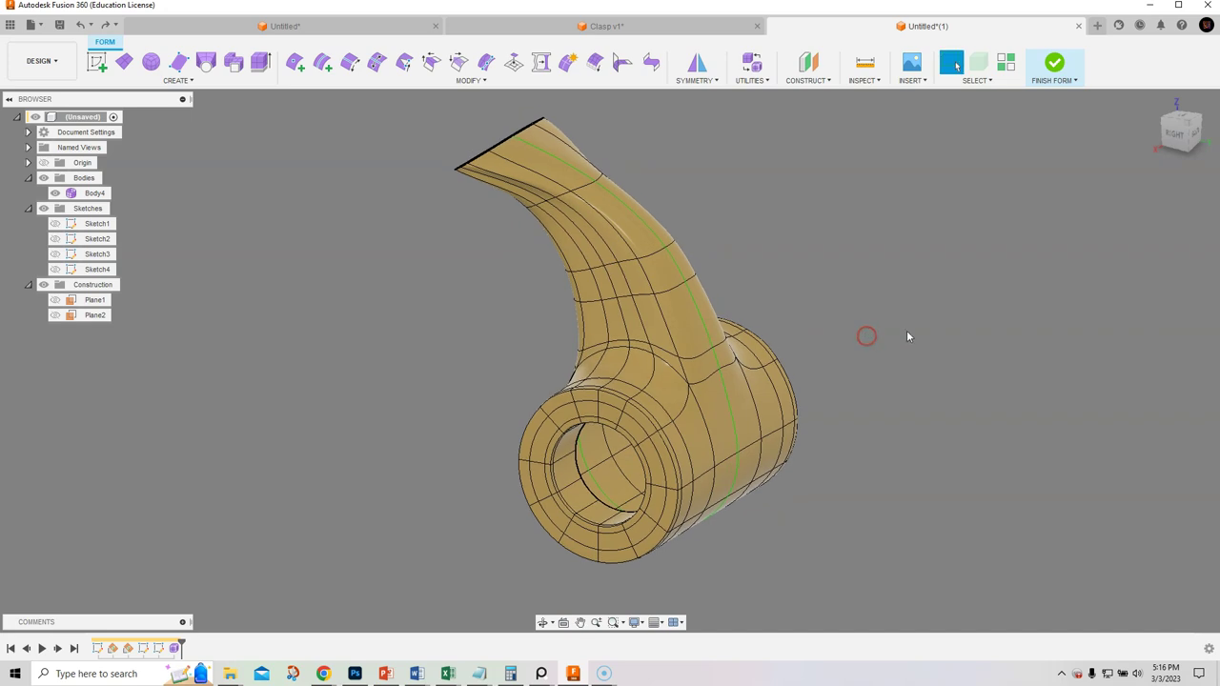